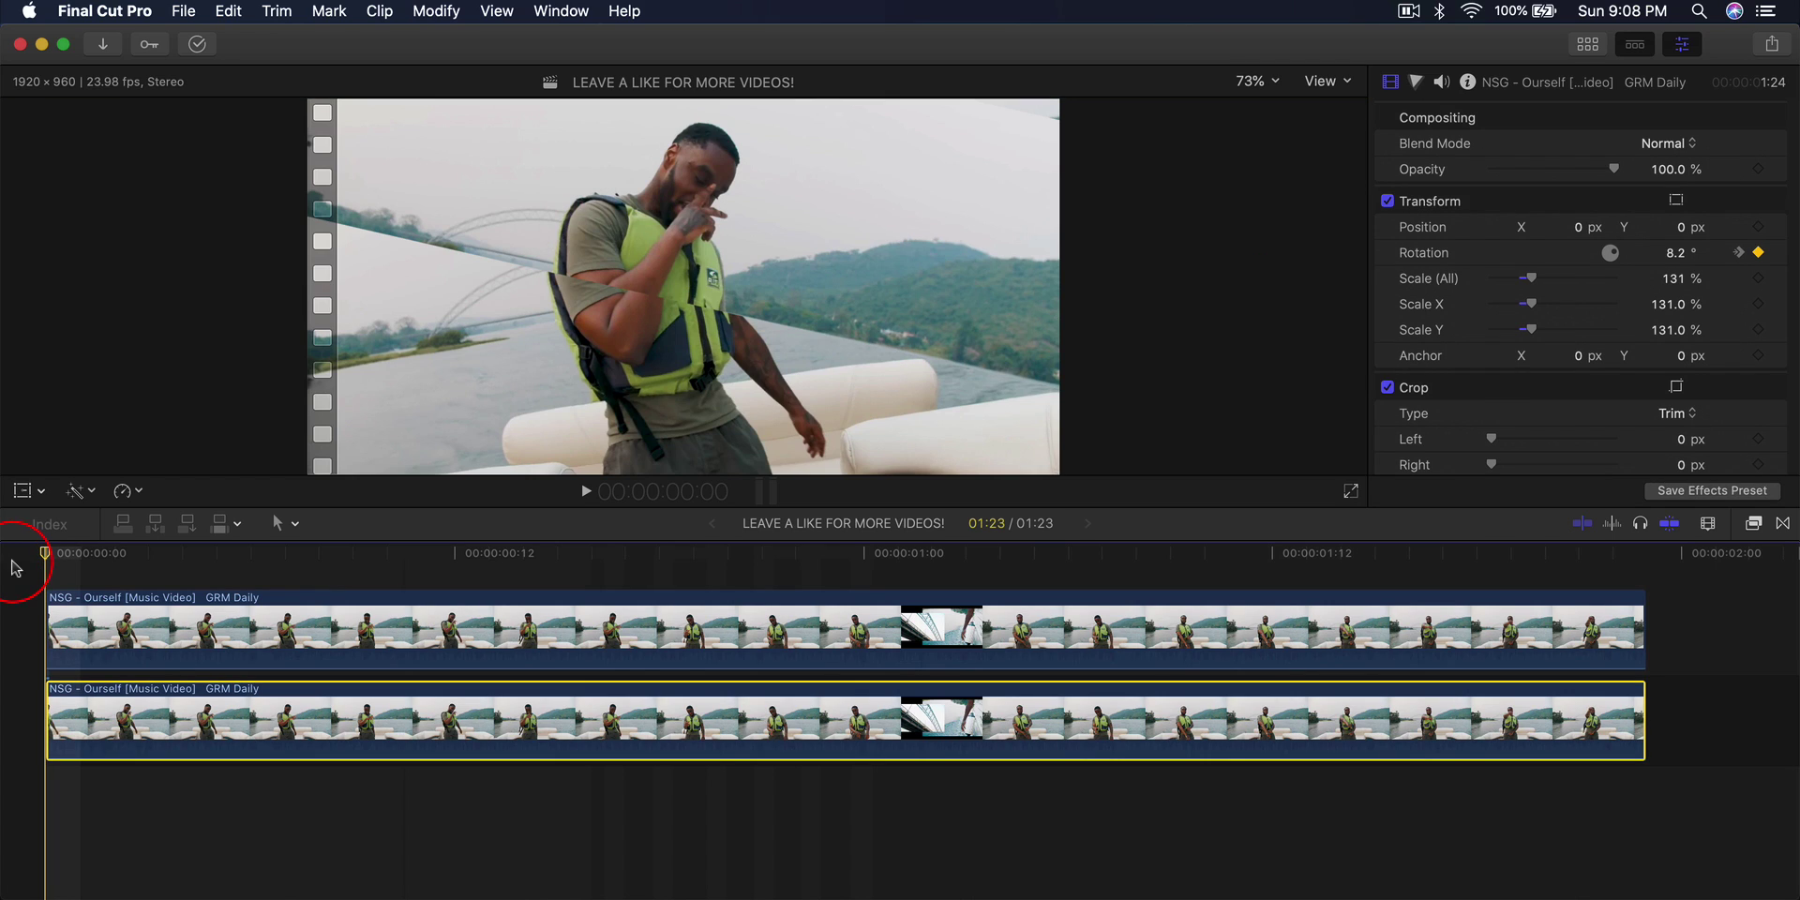
Preview the finished rotating stacked-clip example, then switch to the single unrotated clip project.
left_click_drag(59, 560, 213, 569)
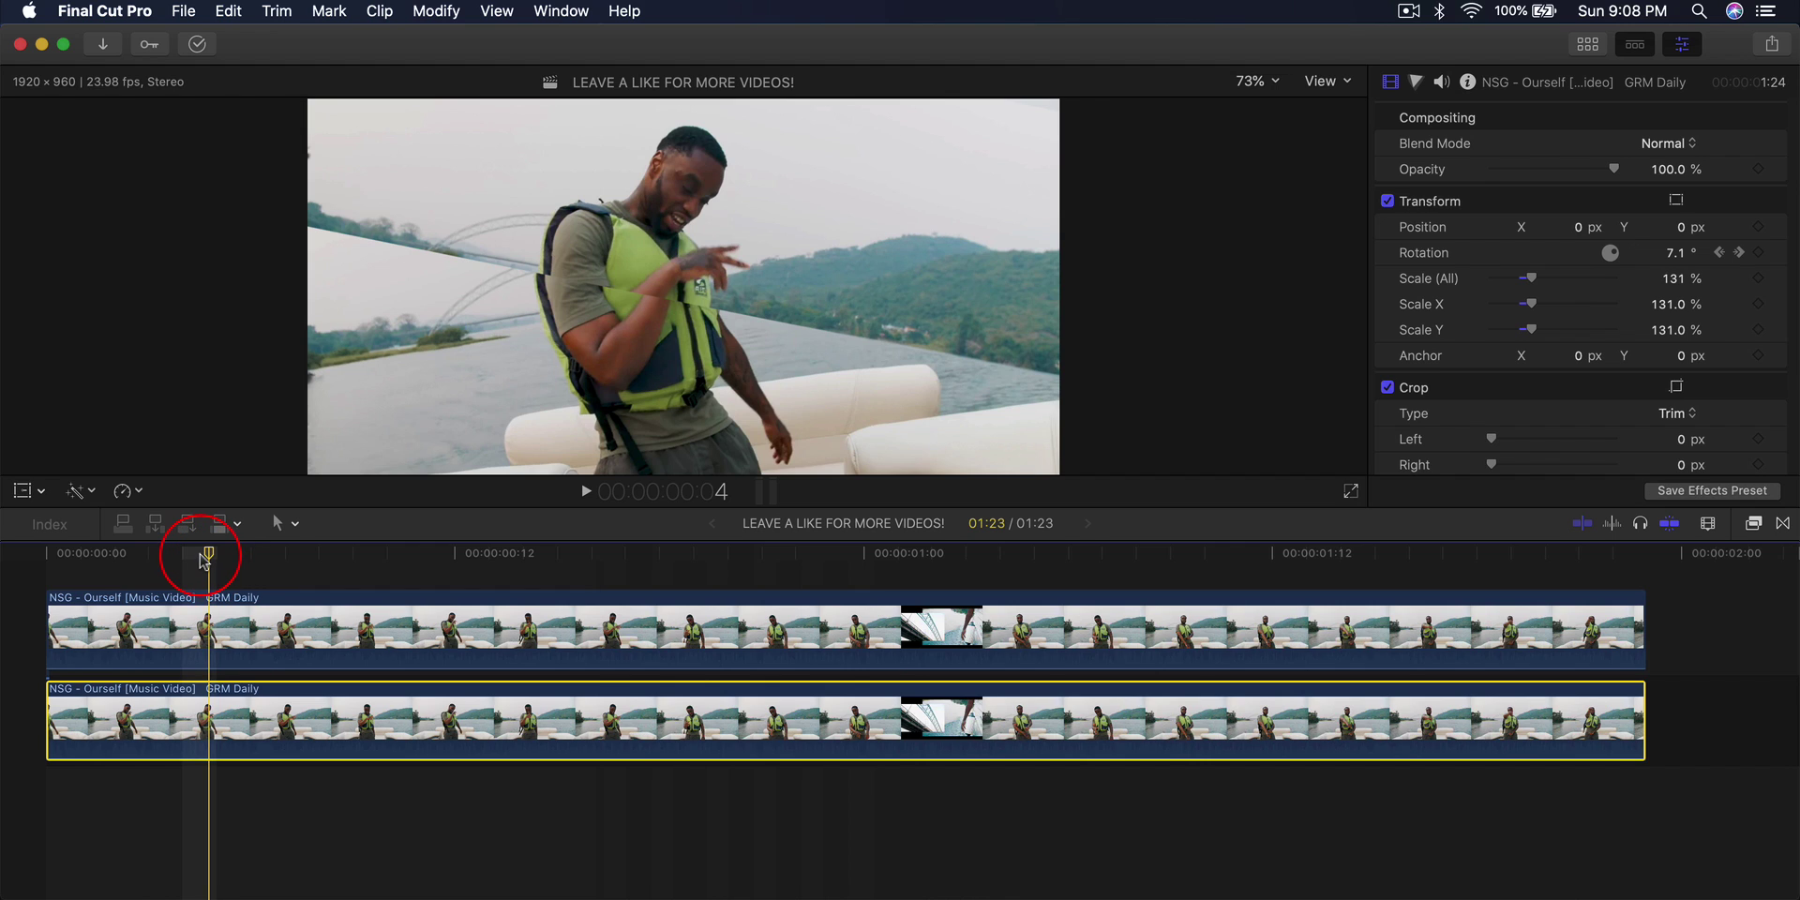
key("space")
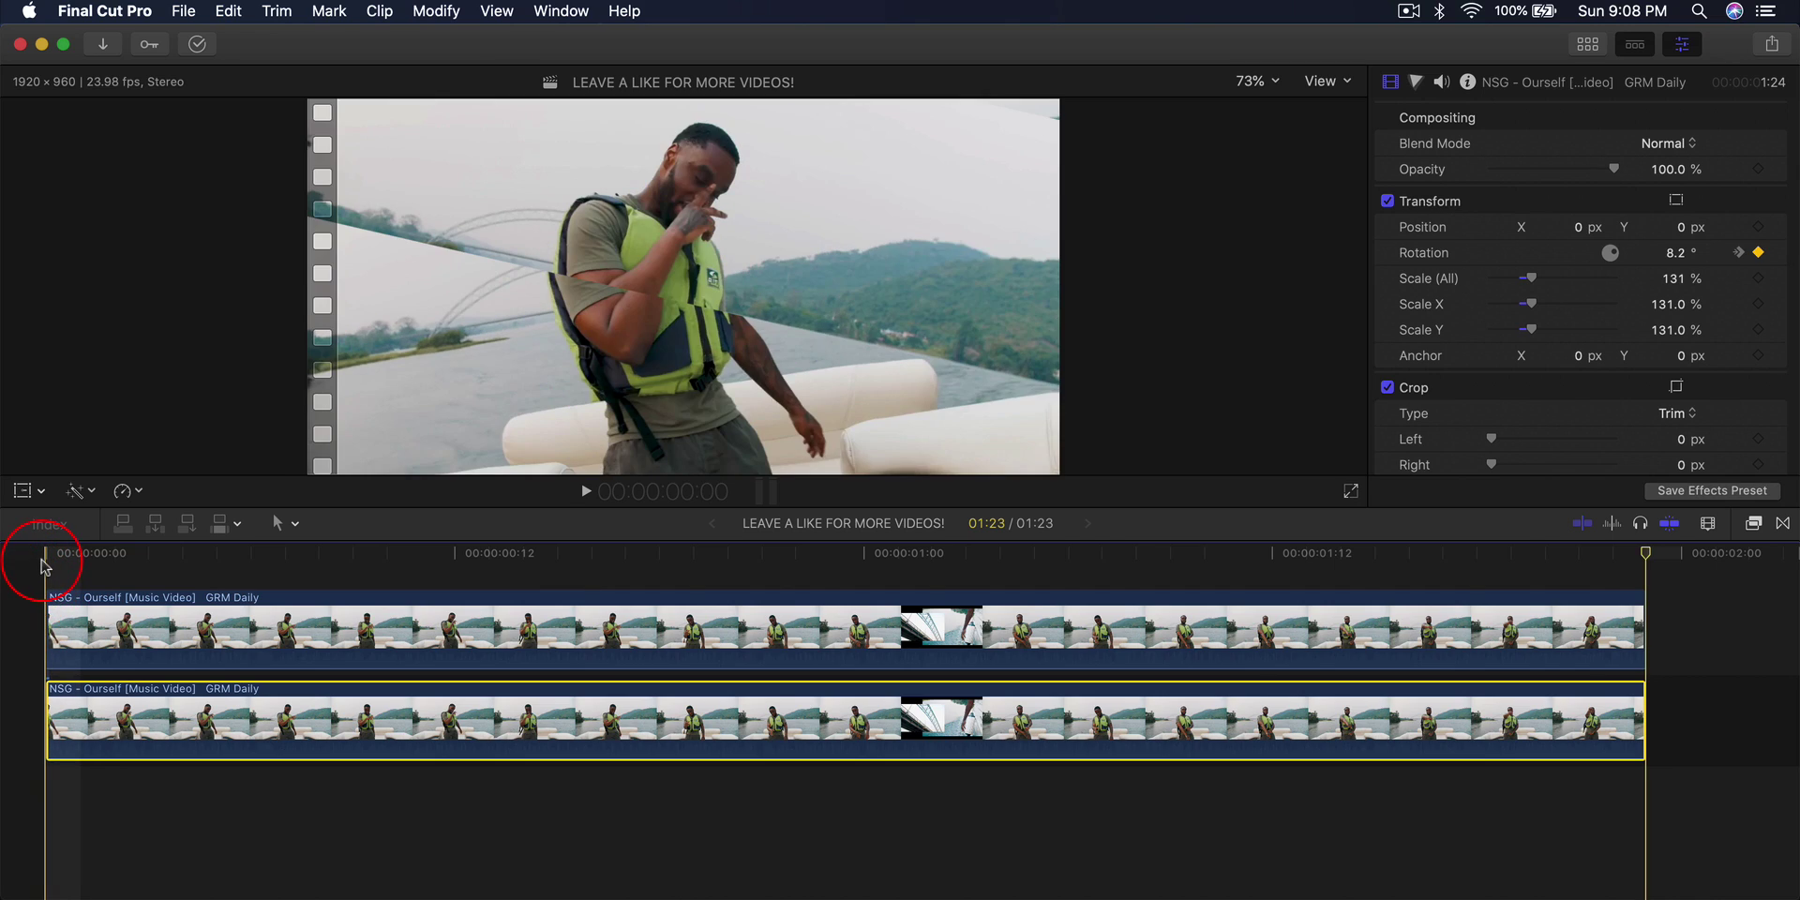
left_click_drag(41, 565, 130, 565)
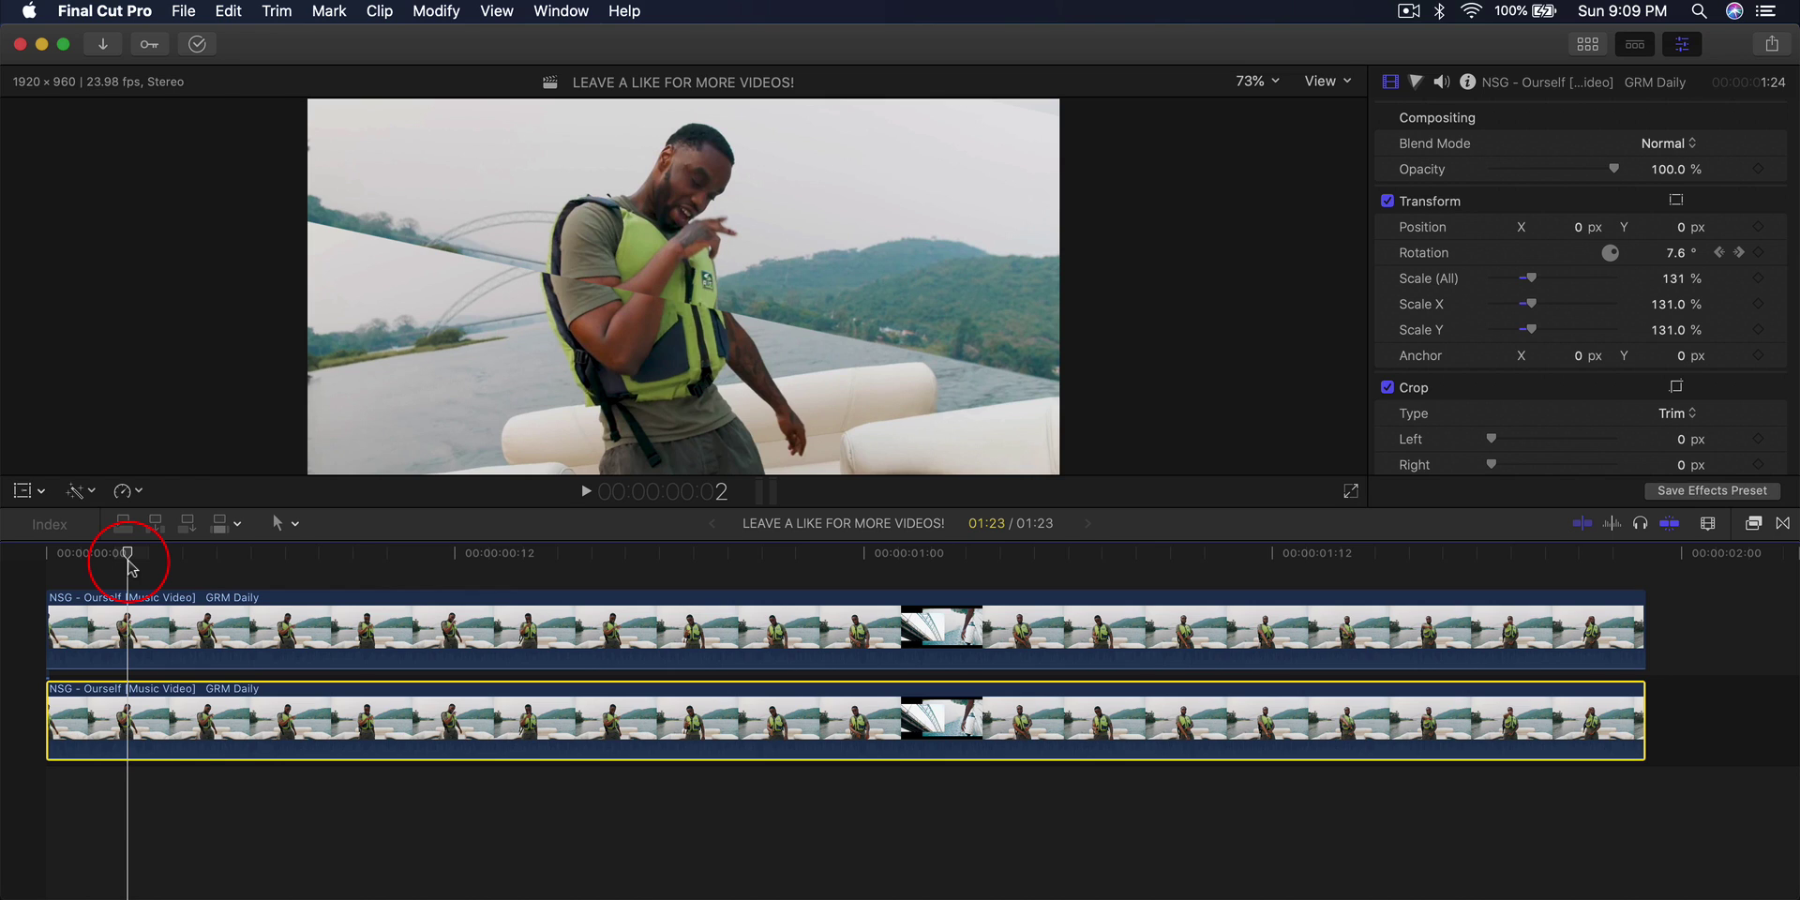
left_click(1533, 278)
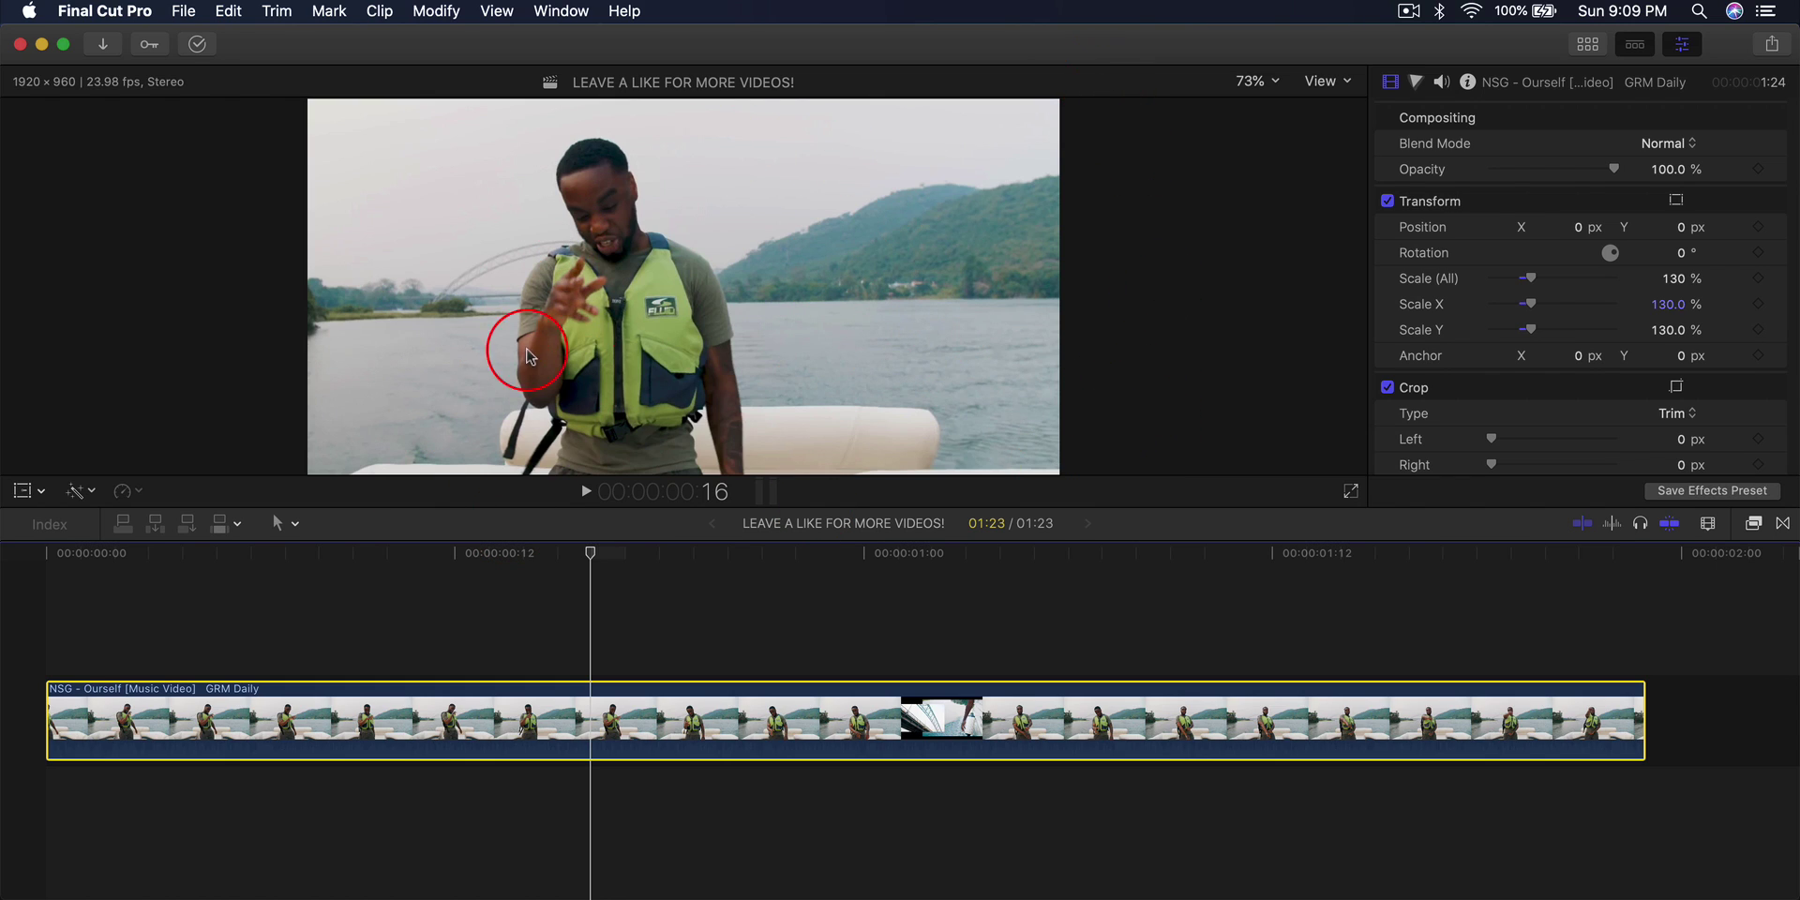
From the clip's start, create a connected copy of the music video clip stacked above it.
left_click(43, 560)
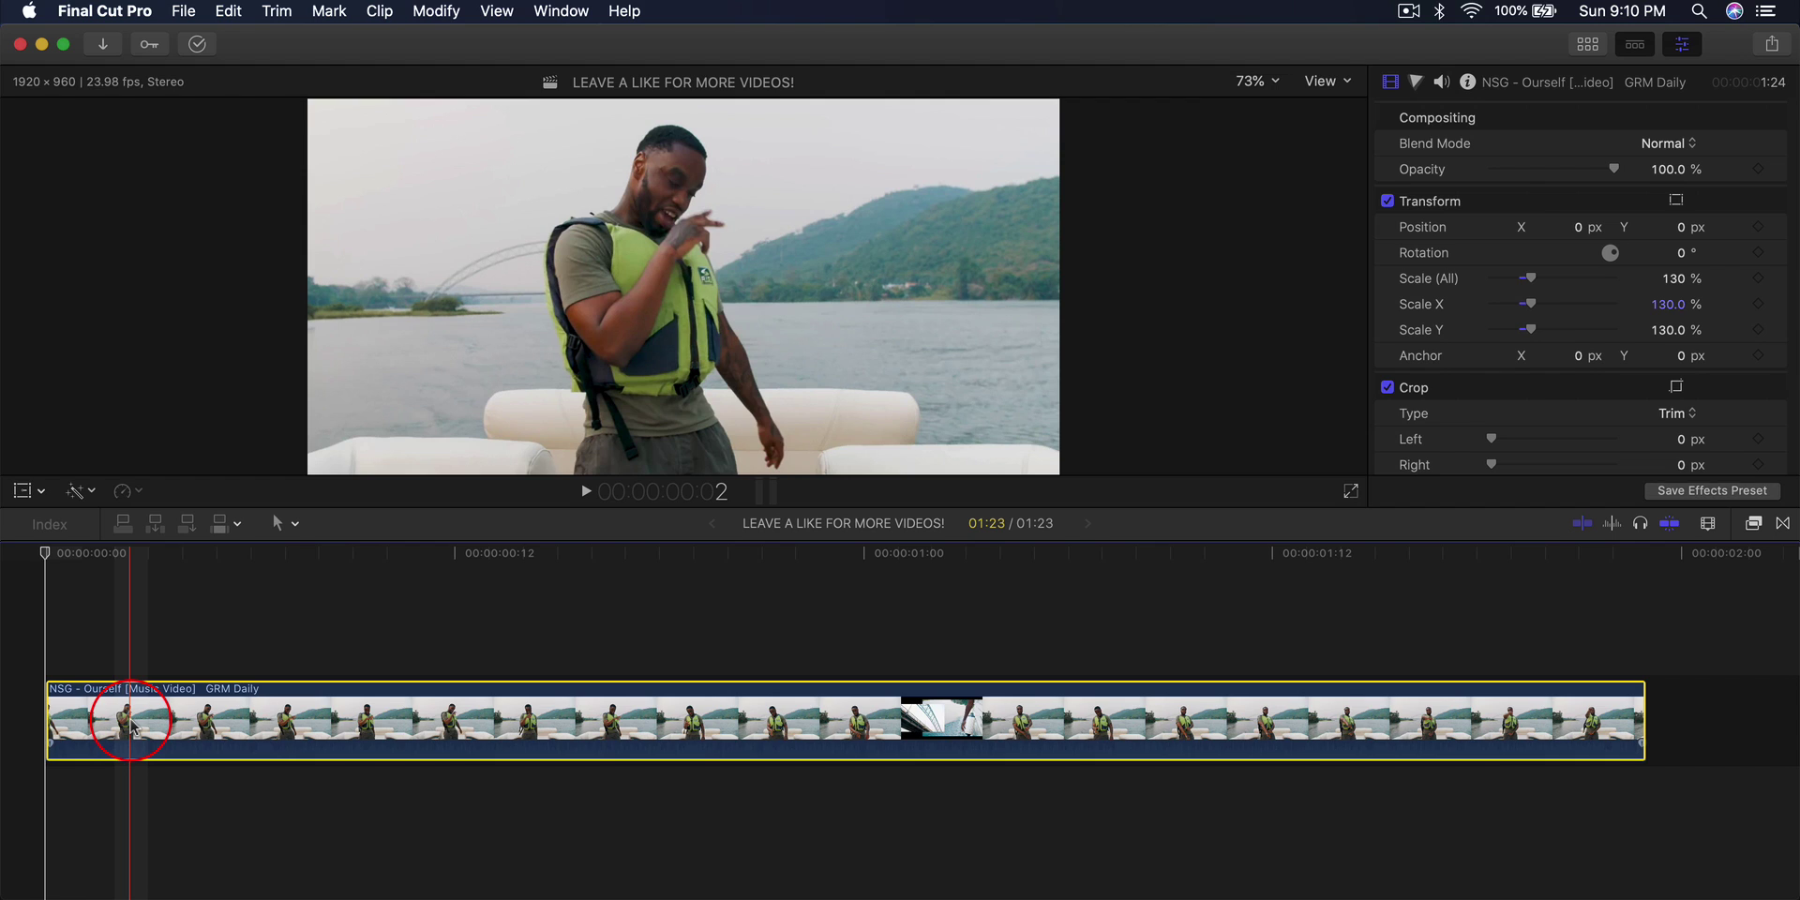
left_click_drag(132, 725, 143, 619)
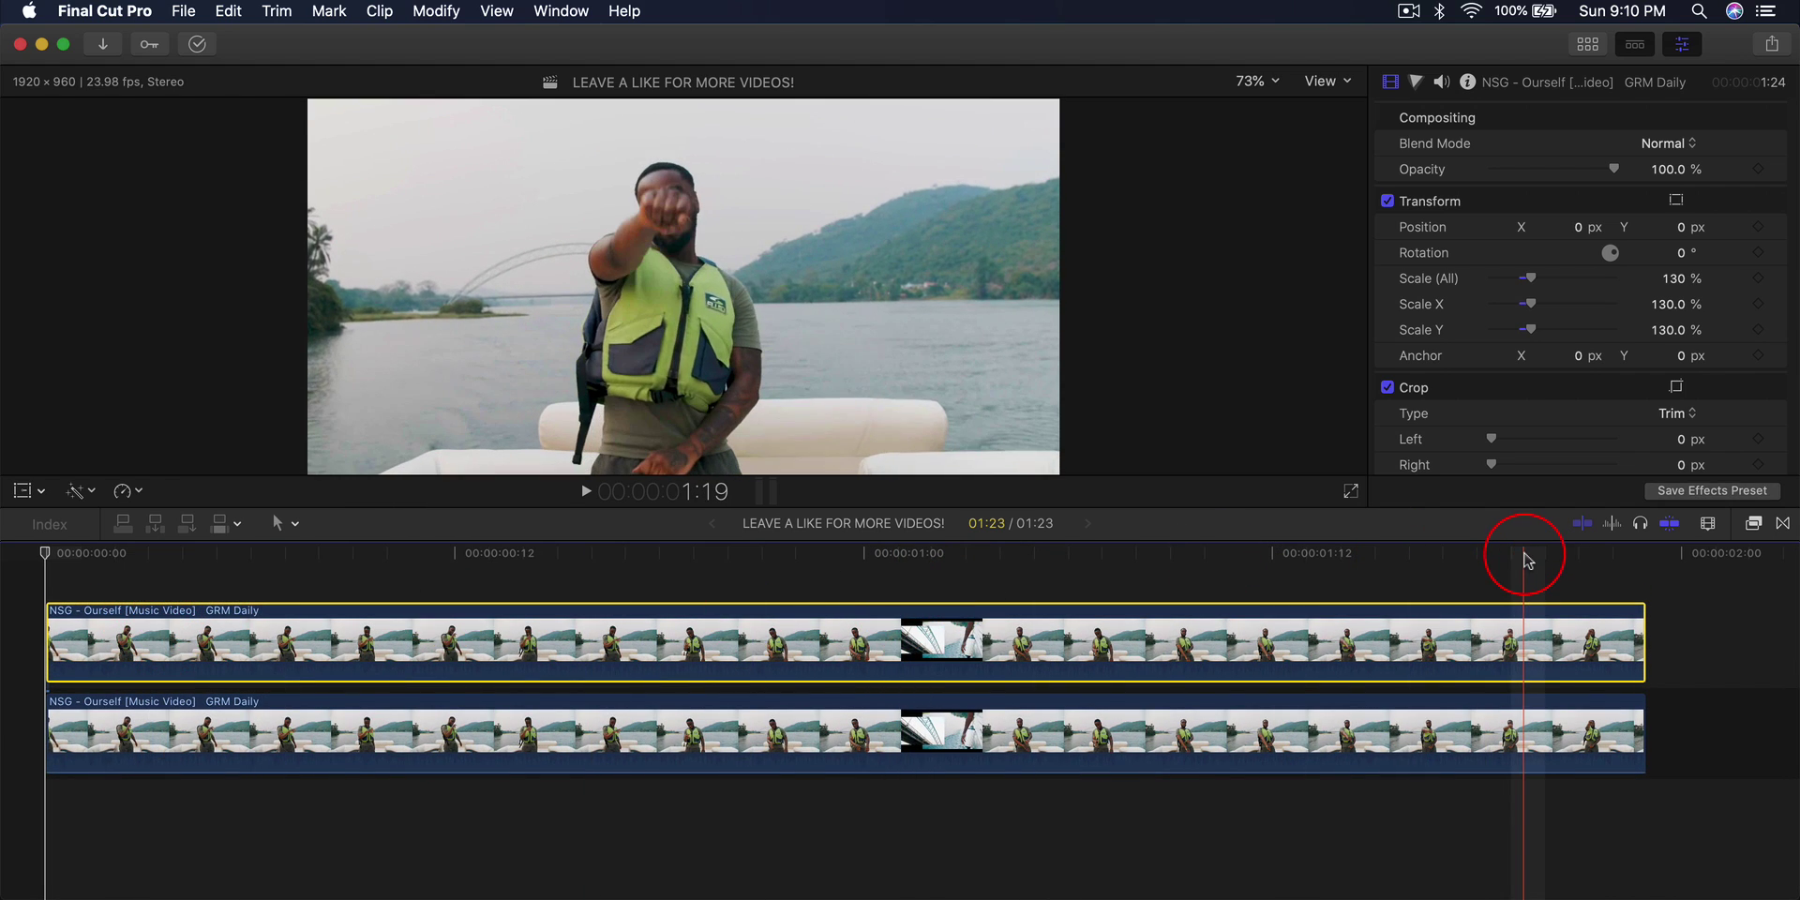
Apply the Draw Mask effect from the Masks category to the upper clip.
left_click(1755, 527)
scroll(1346, 784, "down", 5)
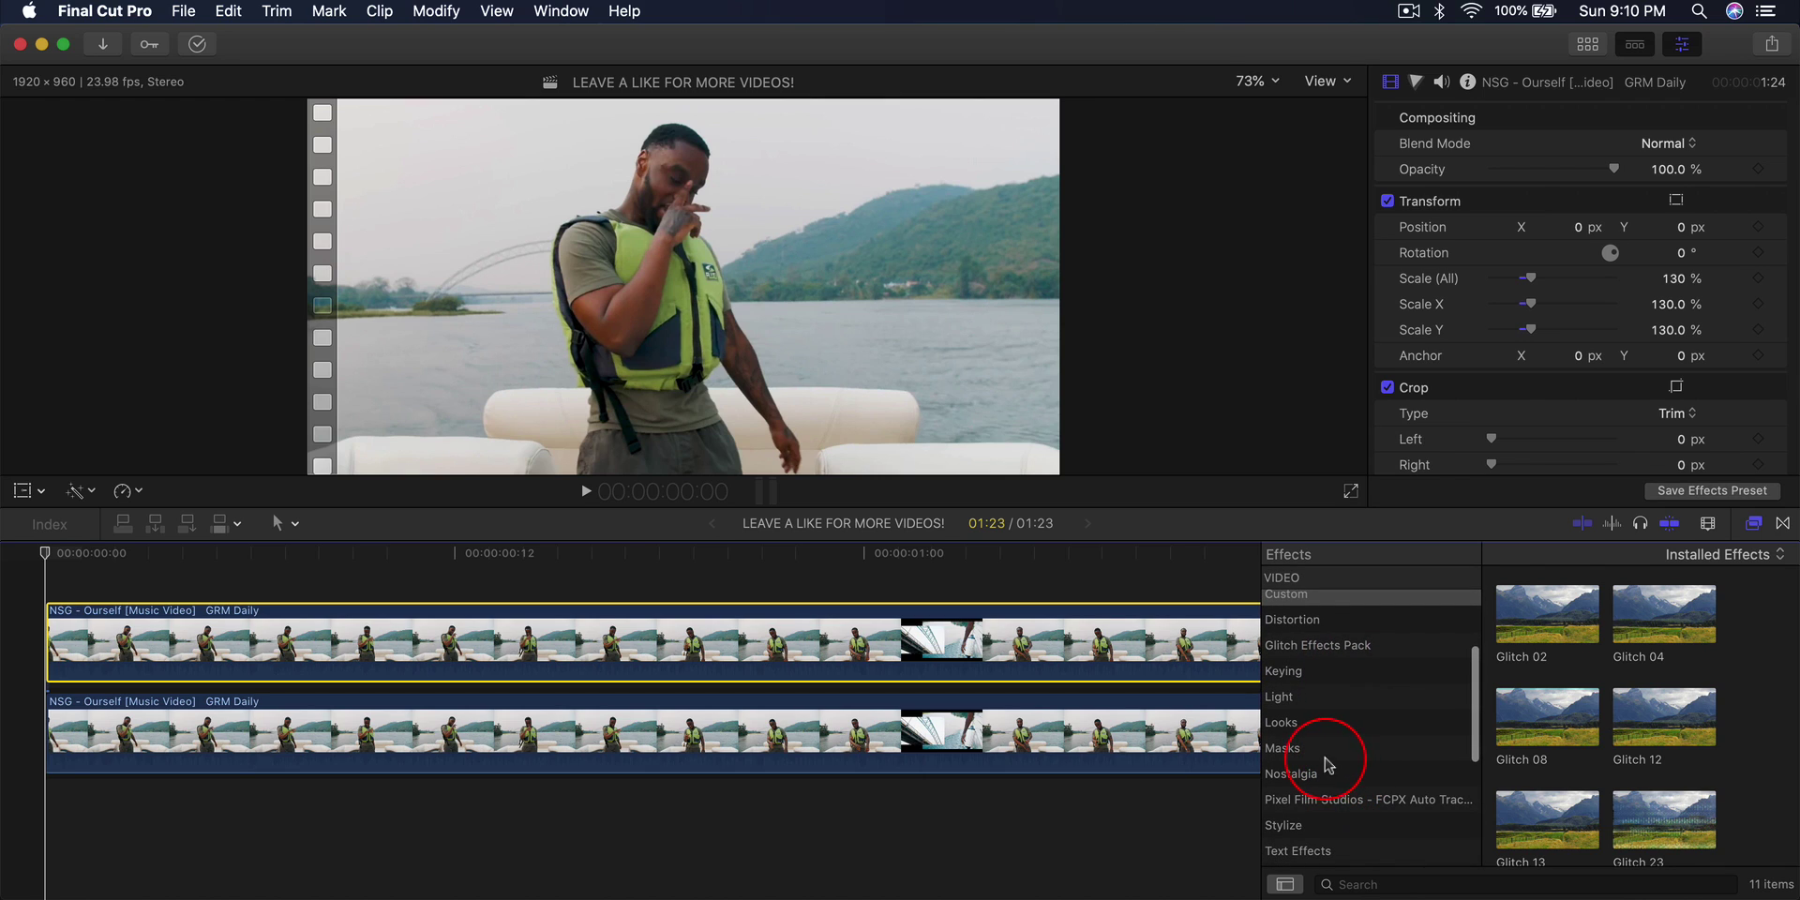
left_click(1324, 755)
left_click(1537, 623)
mouse_move(1548, 622)
left_mouse_down()
mouse_move(1406, 611)
mouse_move(1022, 656)
left_mouse_up()
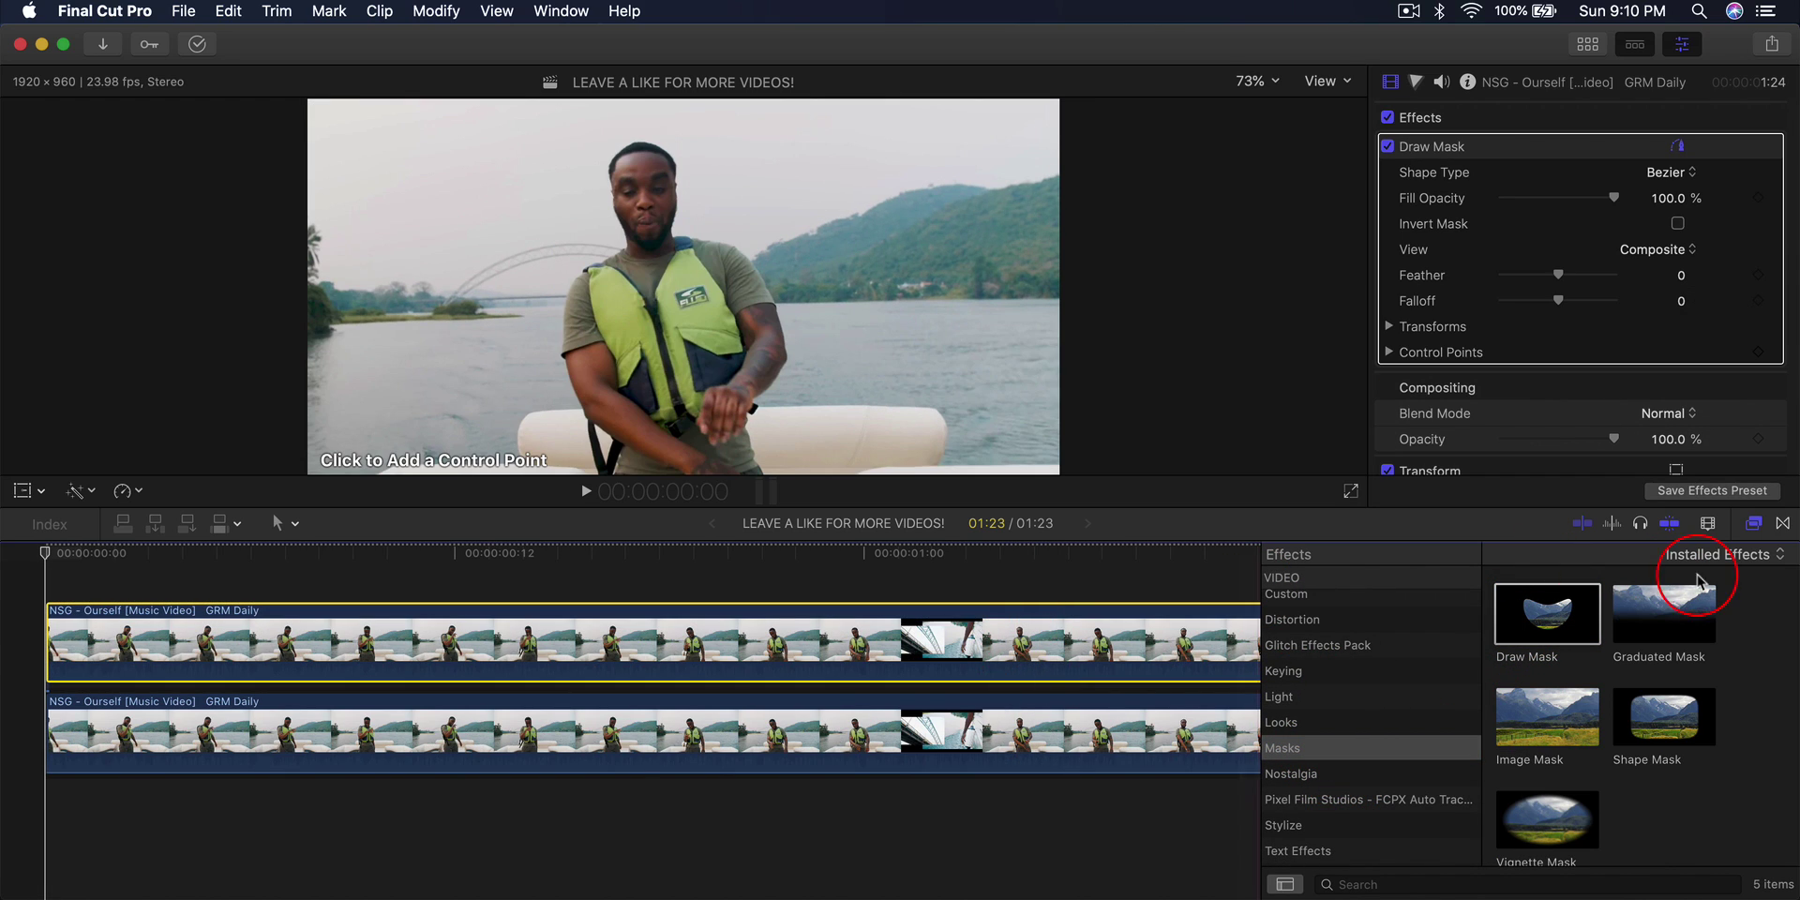
left_click(1753, 523)
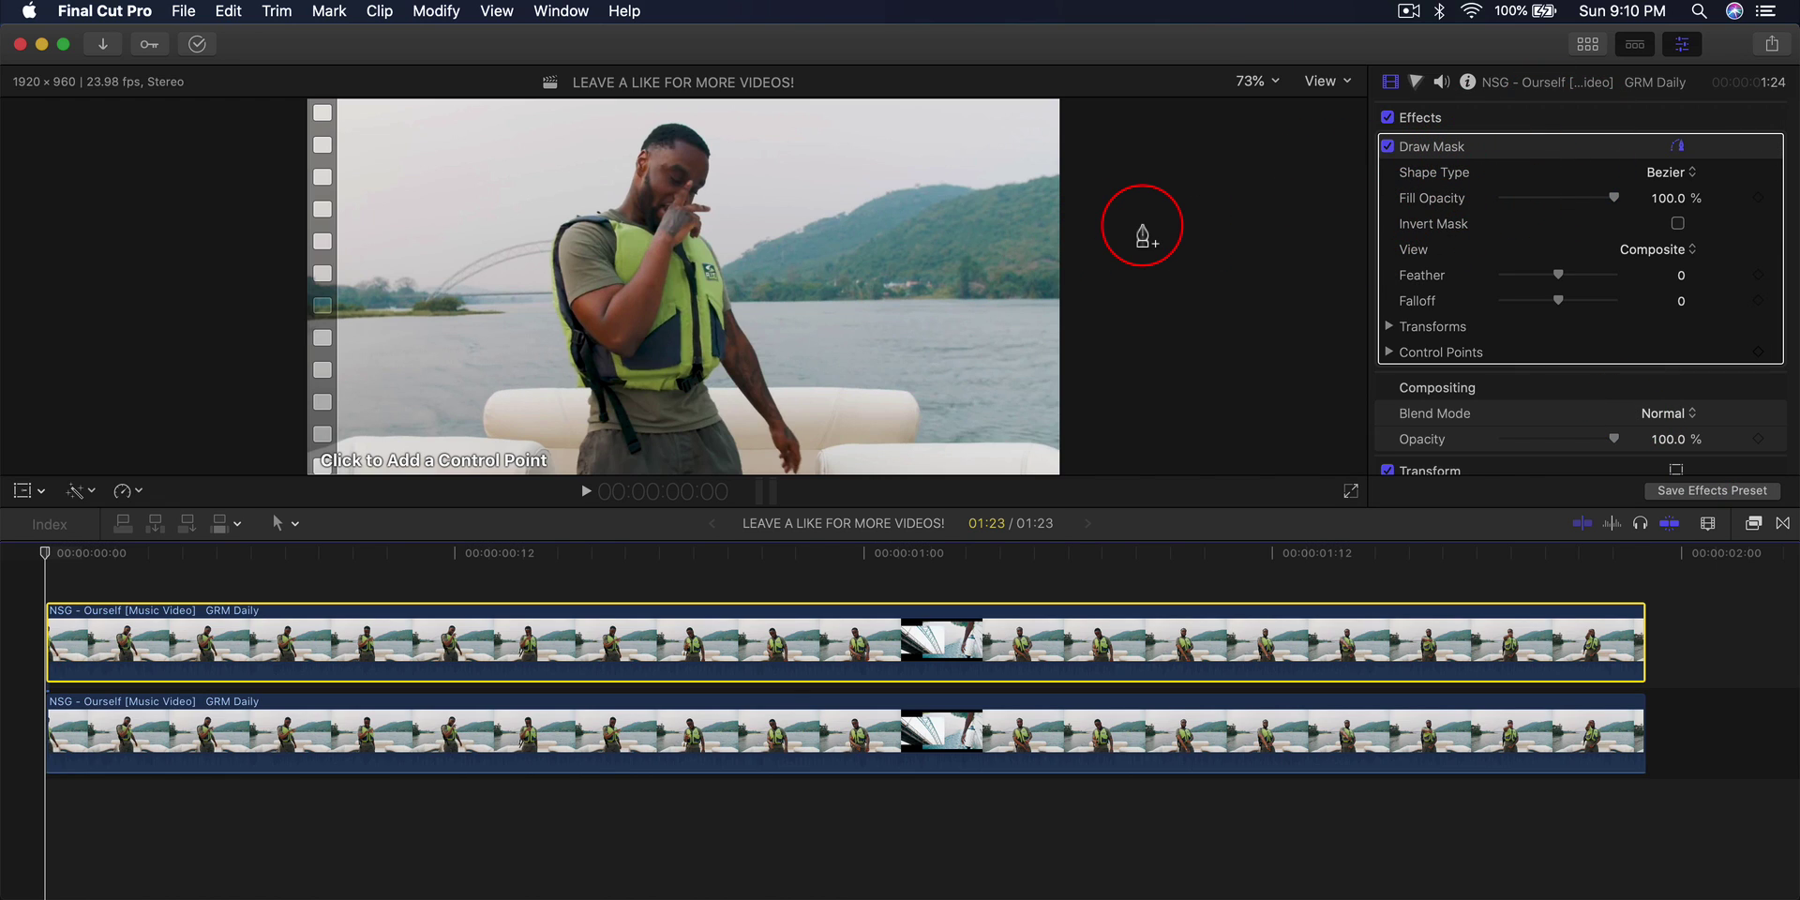
Set the viewer zoom to 50% and go to the upper clip's first frame.
left_click(1280, 87)
left_click(1279, 172)
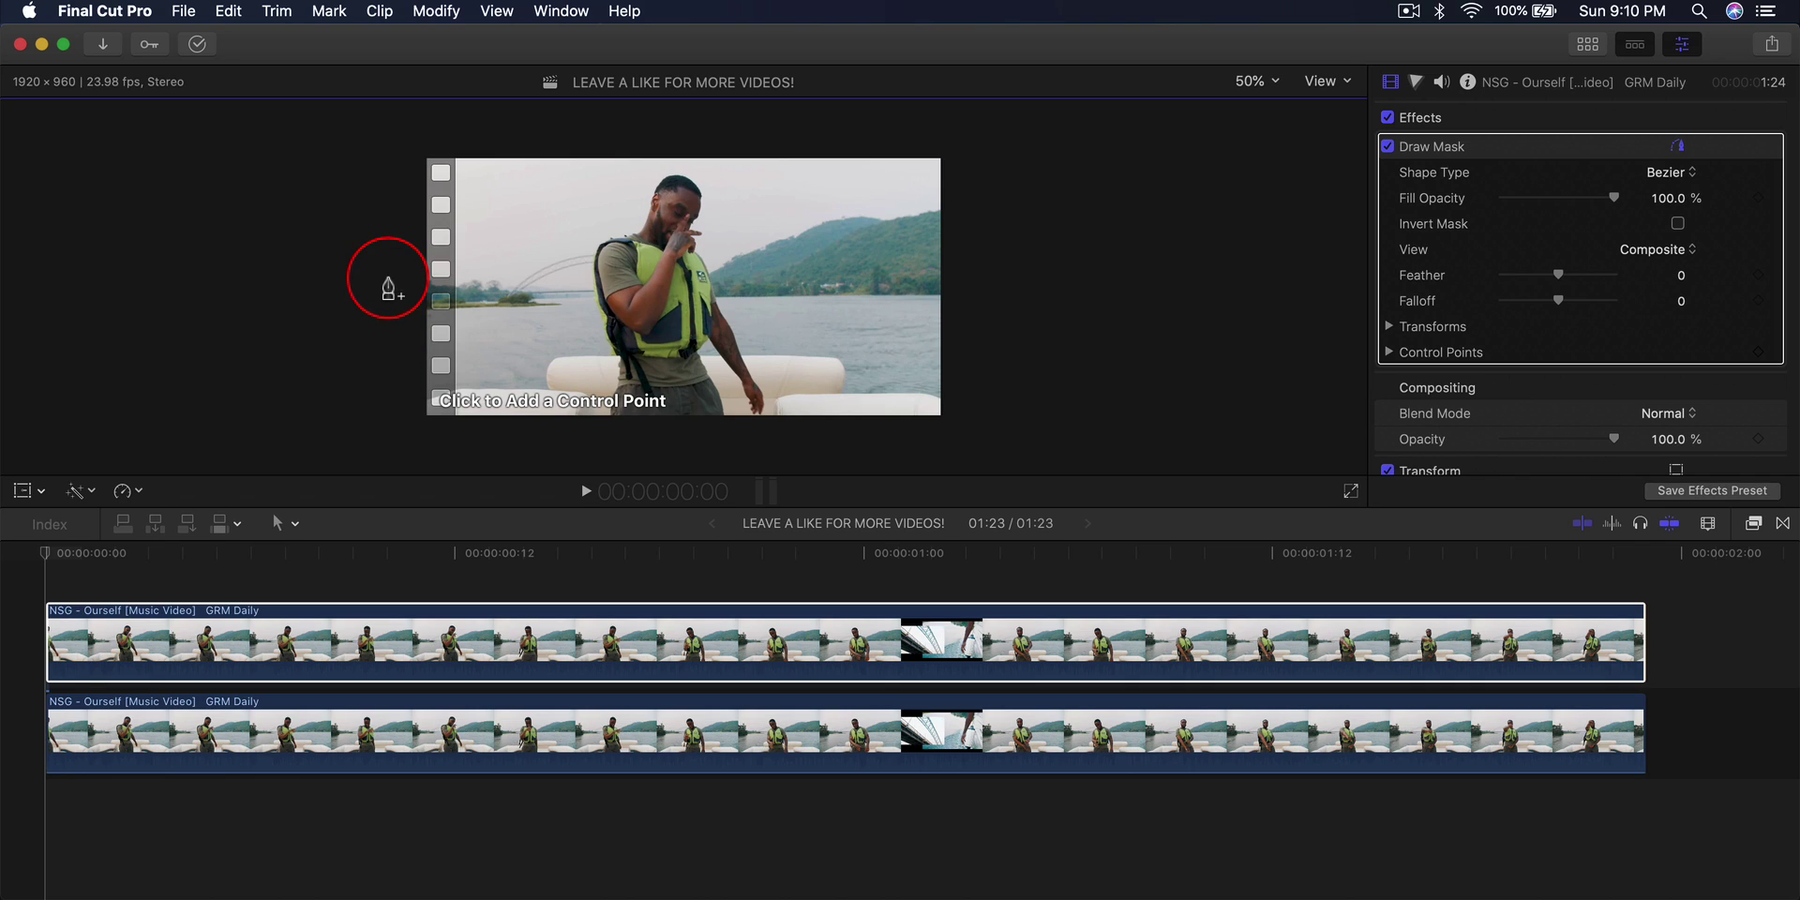
left_click(105, 553)
left_click_drag(111, 555, 33, 559)
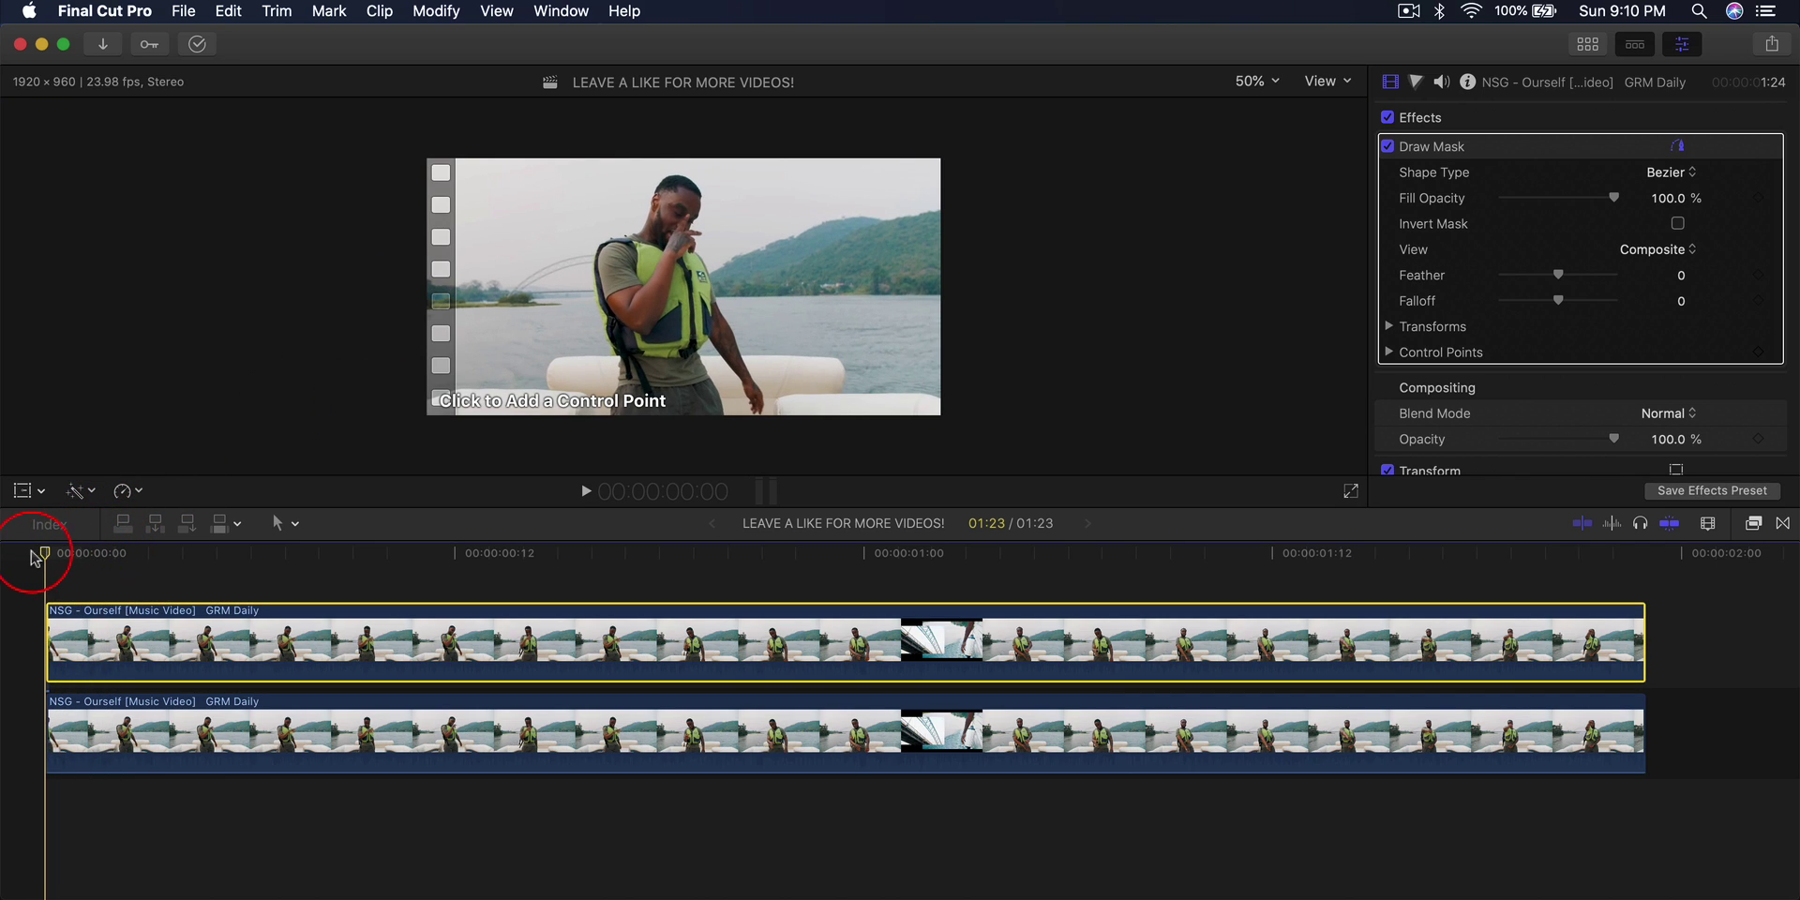
Draw a closed four-point mask around the lower half, check it at 1:08, and select the lower clip.
left_click(354, 309)
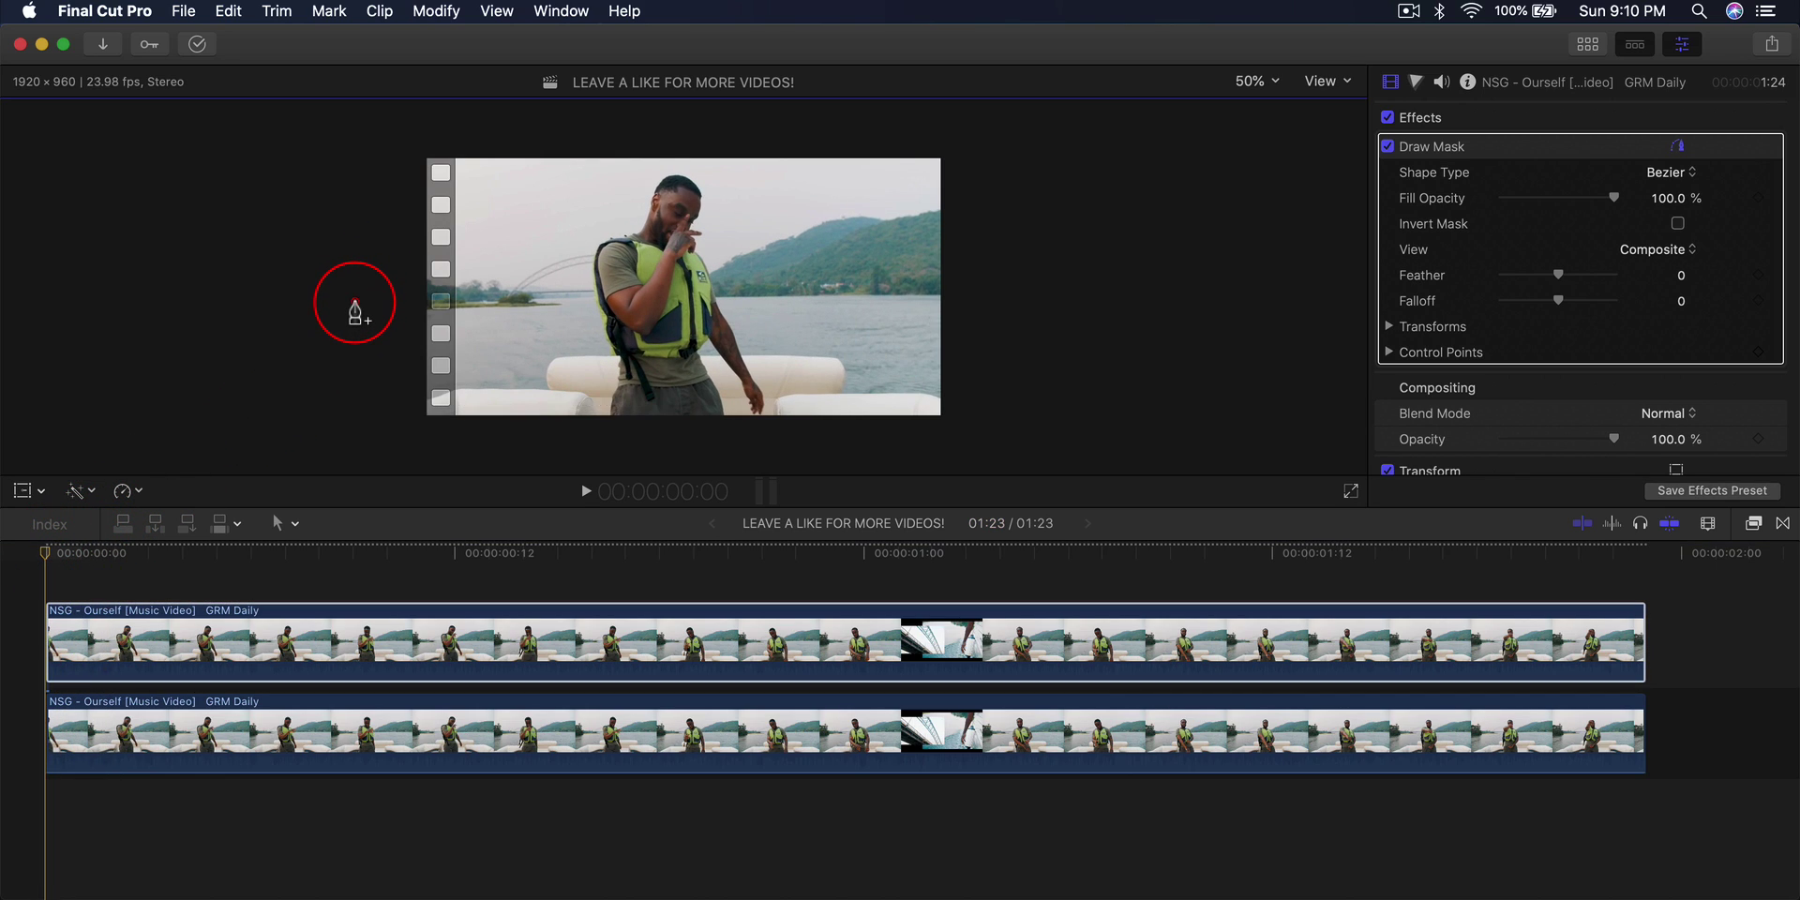
left_click(1013, 301)
left_click(1019, 439)
left_click(362, 445)
left_click(356, 301)
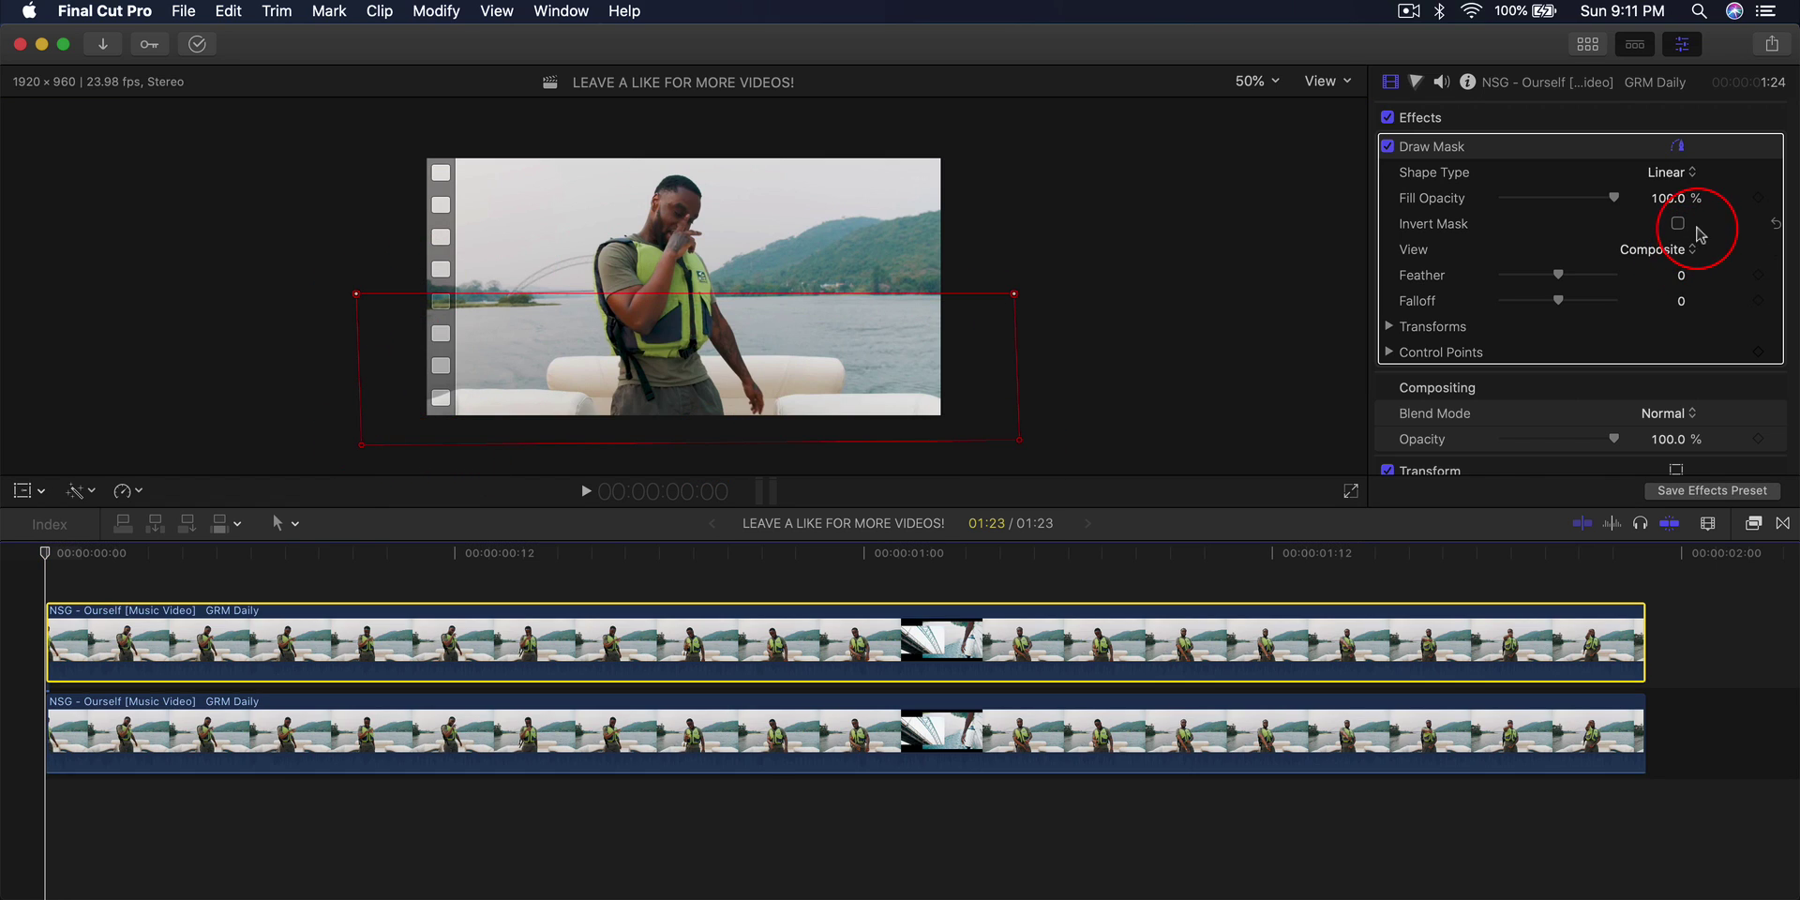
left_click(1168, 665)
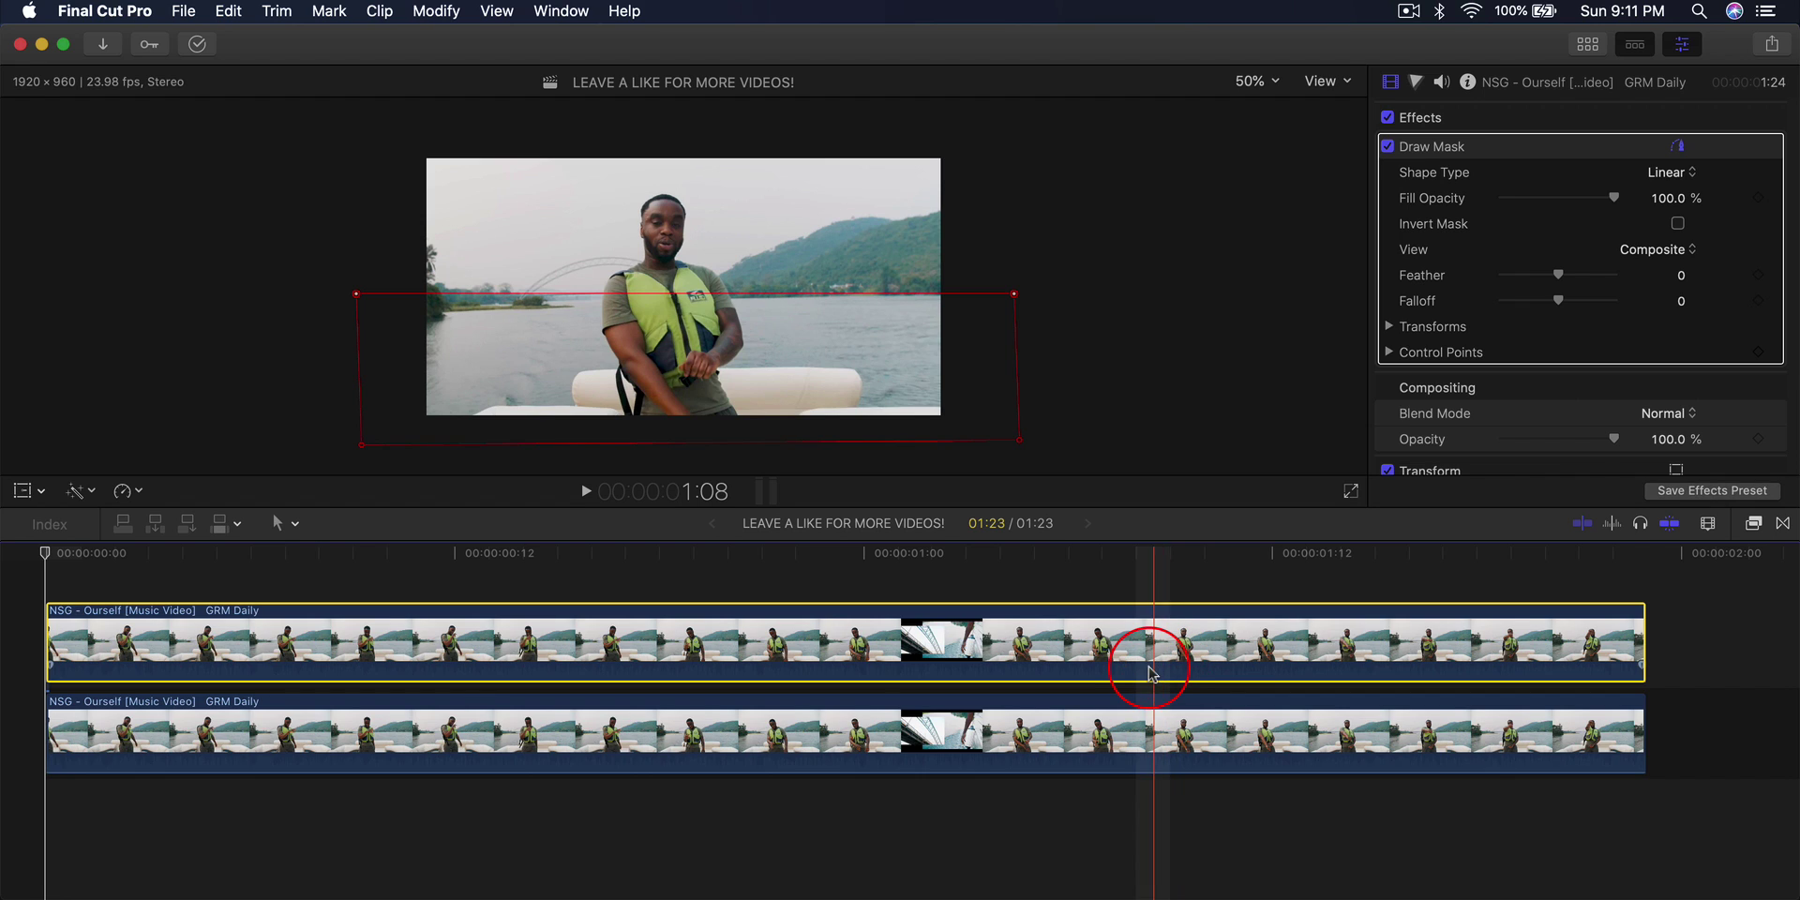
left_click(1003, 756)
Disable the lower clip, then invert the upper clip's Draw Mask to keep the top half.
key("v")
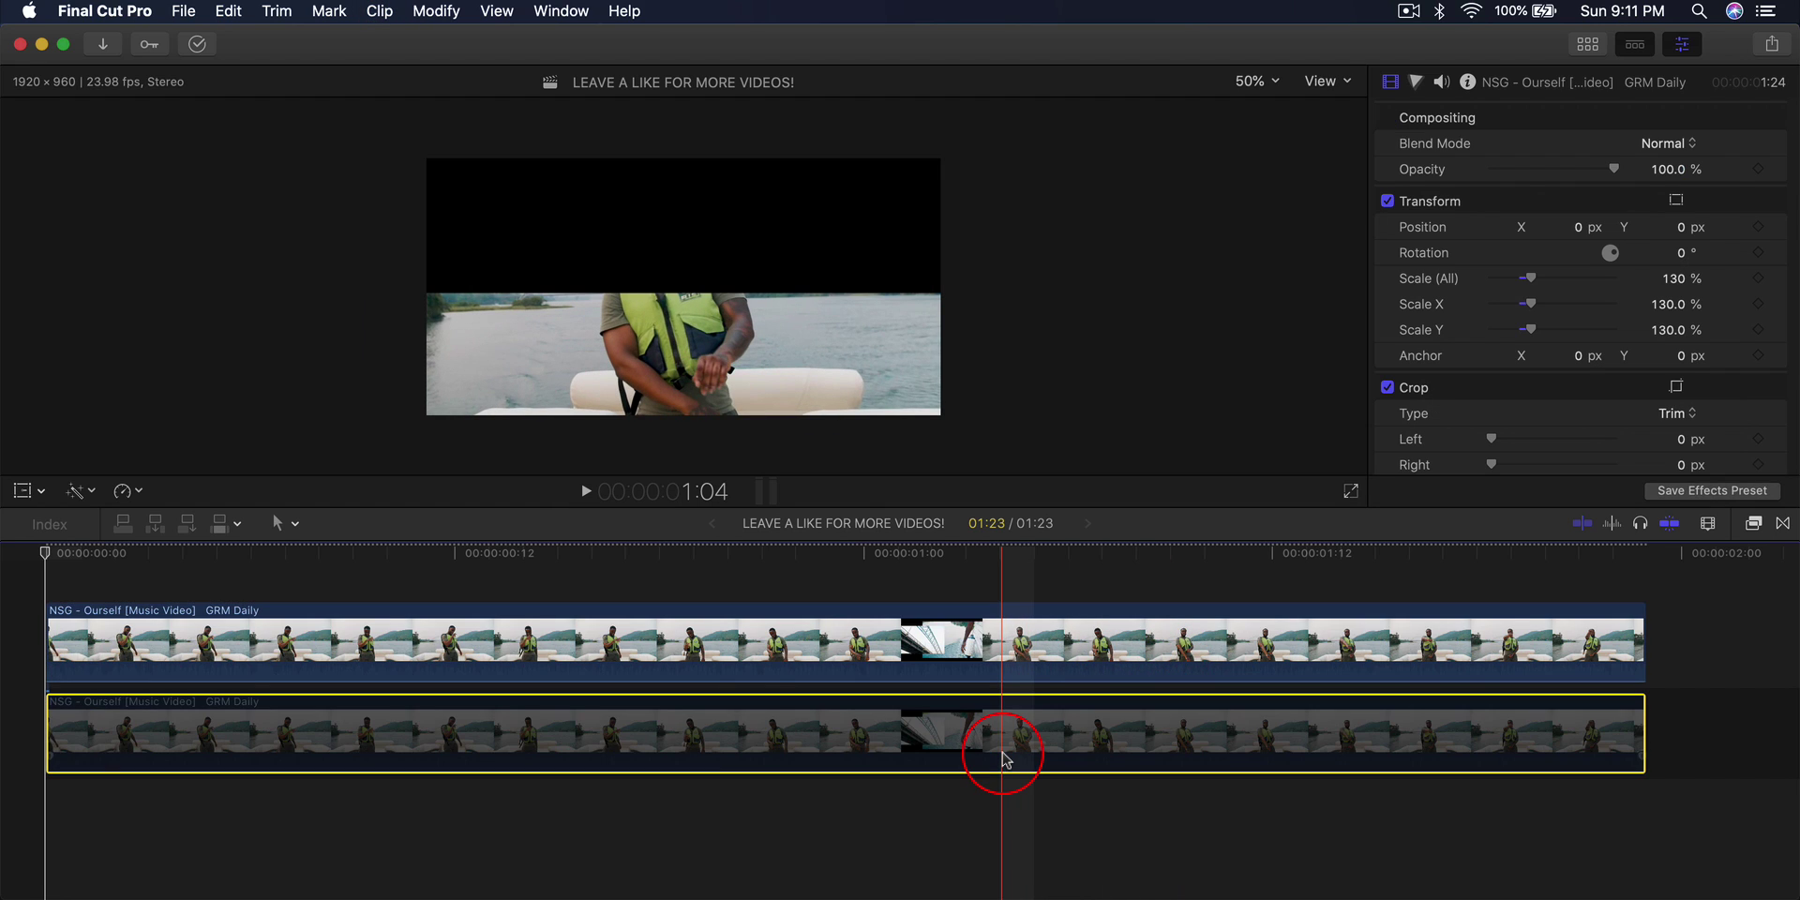
left_click(815, 623)
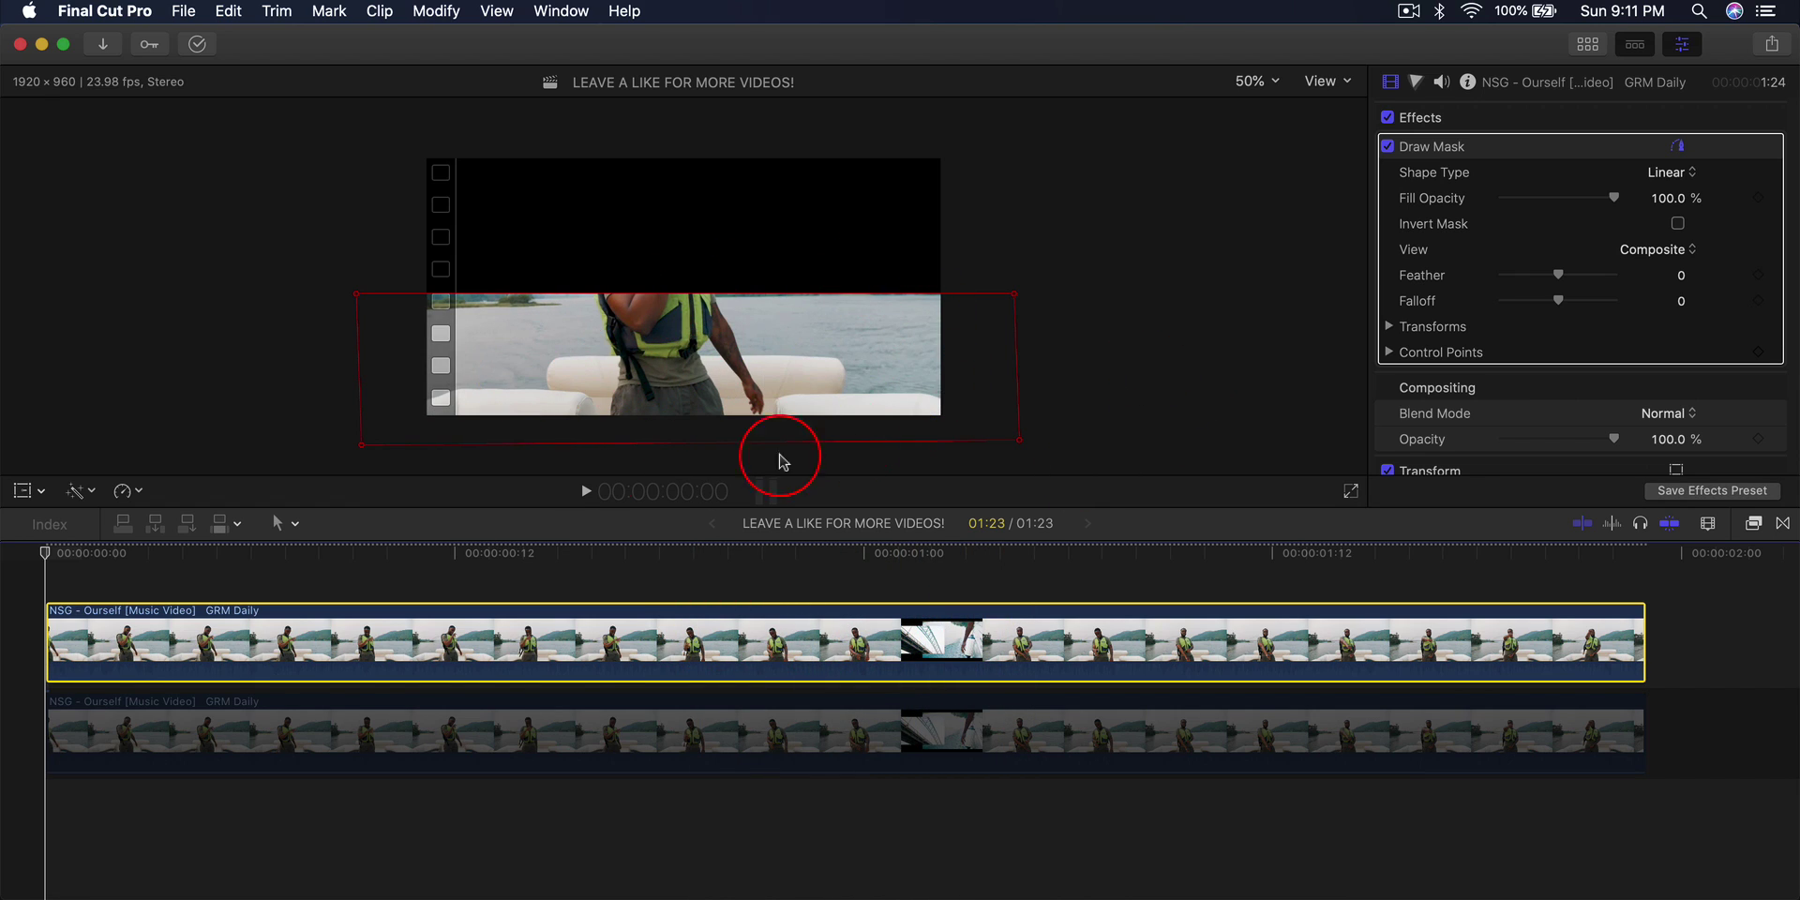
left_click(1678, 225)
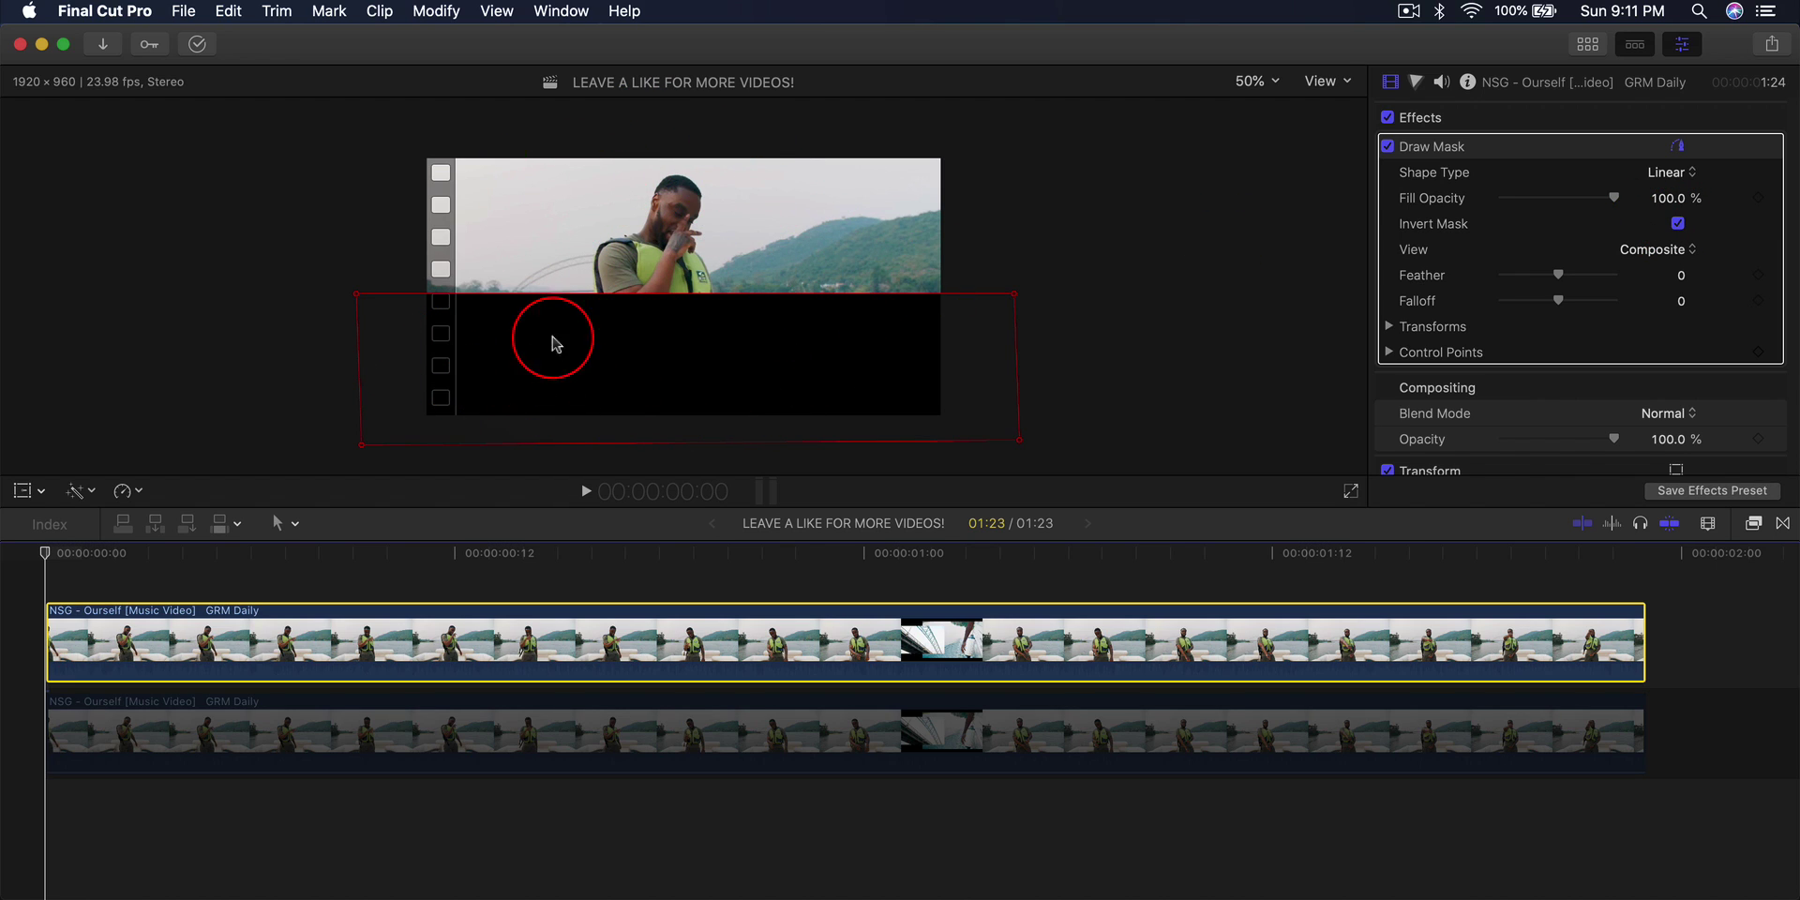
left_click(490, 735)
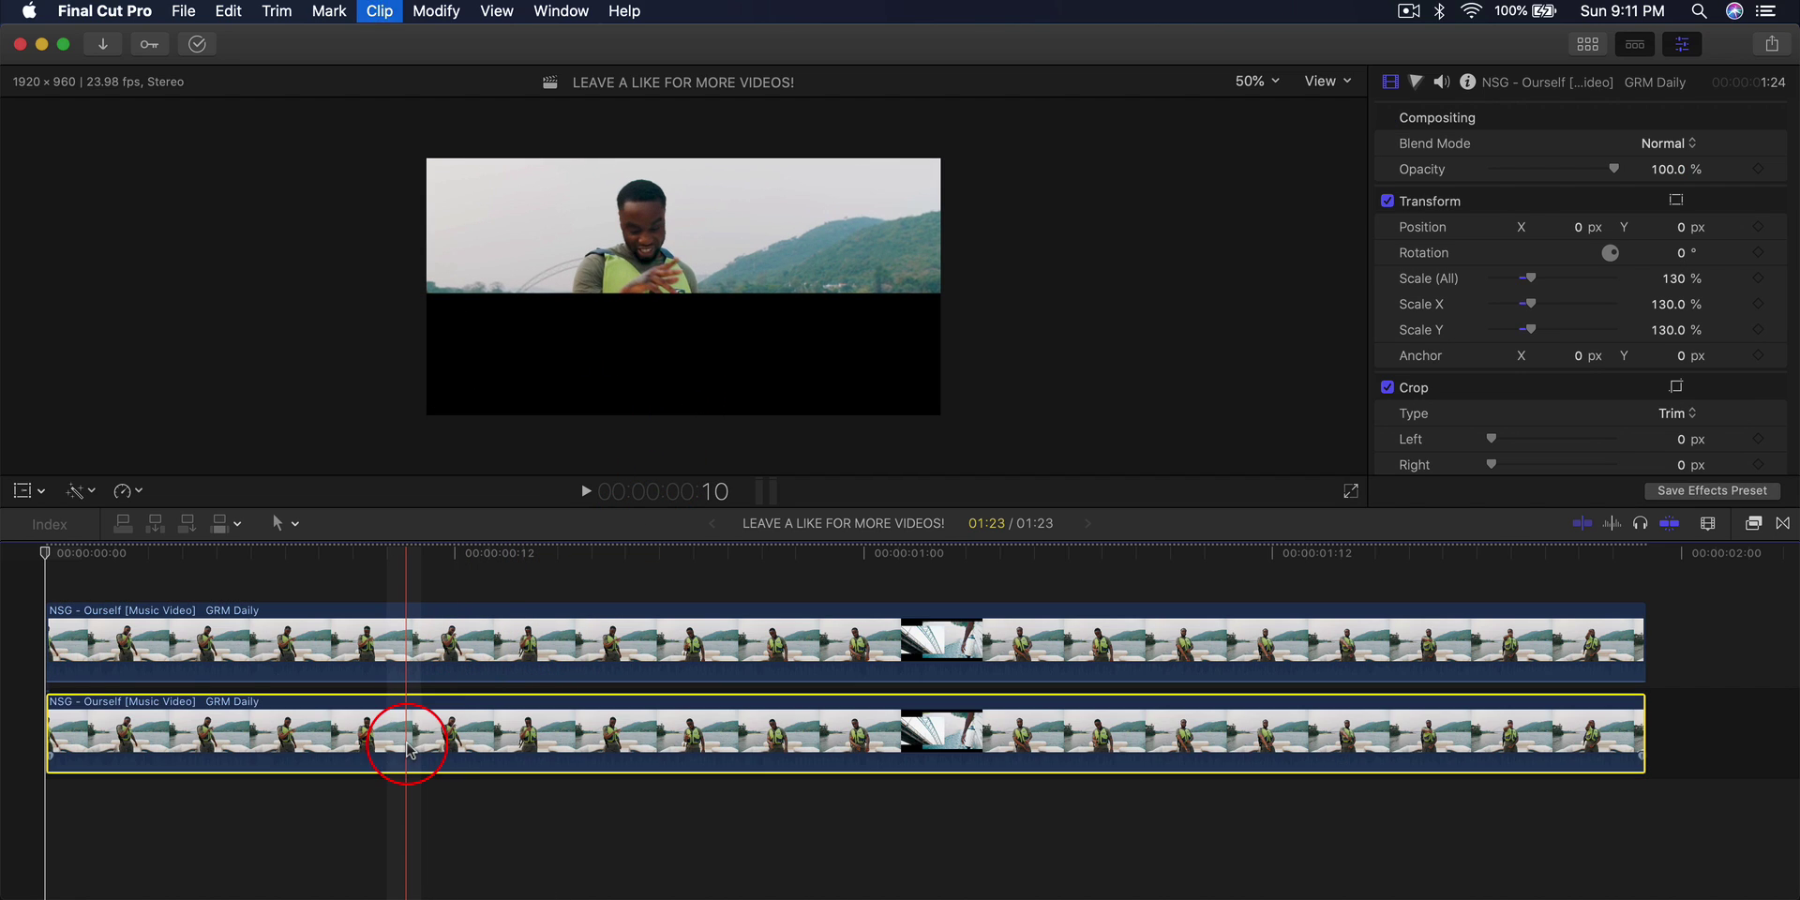
left_click(300, 637)
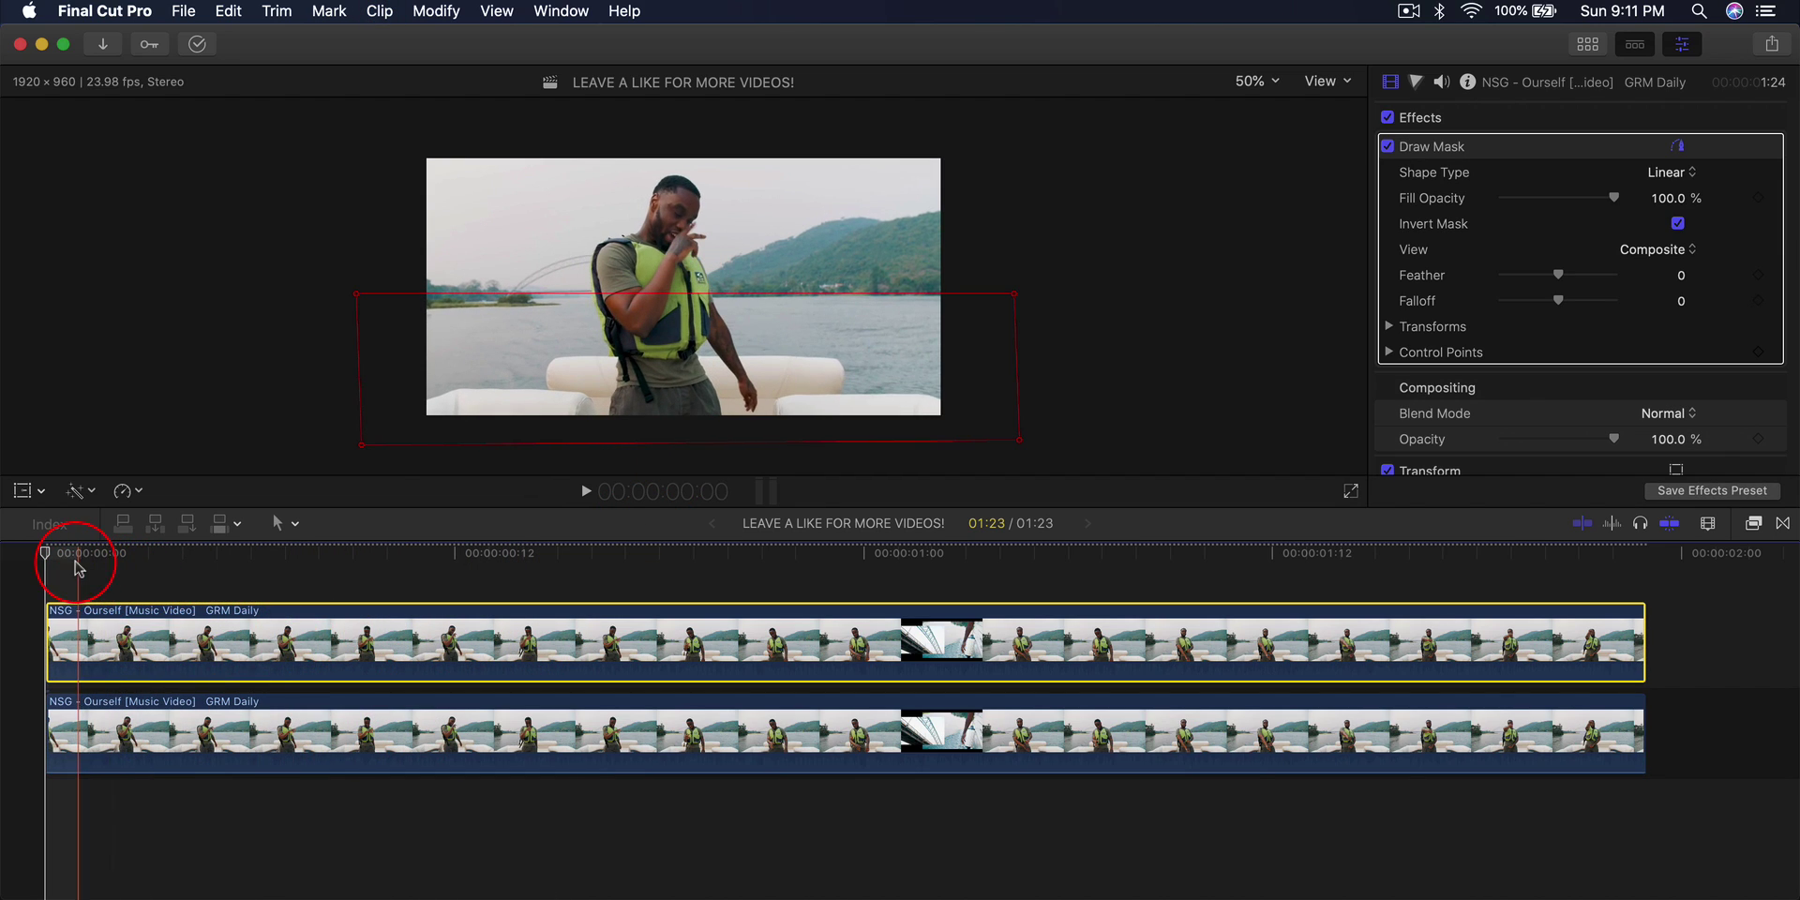
Fit the viewer, add a 0° Rotation keyframe at the upper clip's start, and show Video Animation.
left_click(1253, 81)
left_click(1264, 97)
scroll(1442, 207, "down", 5)
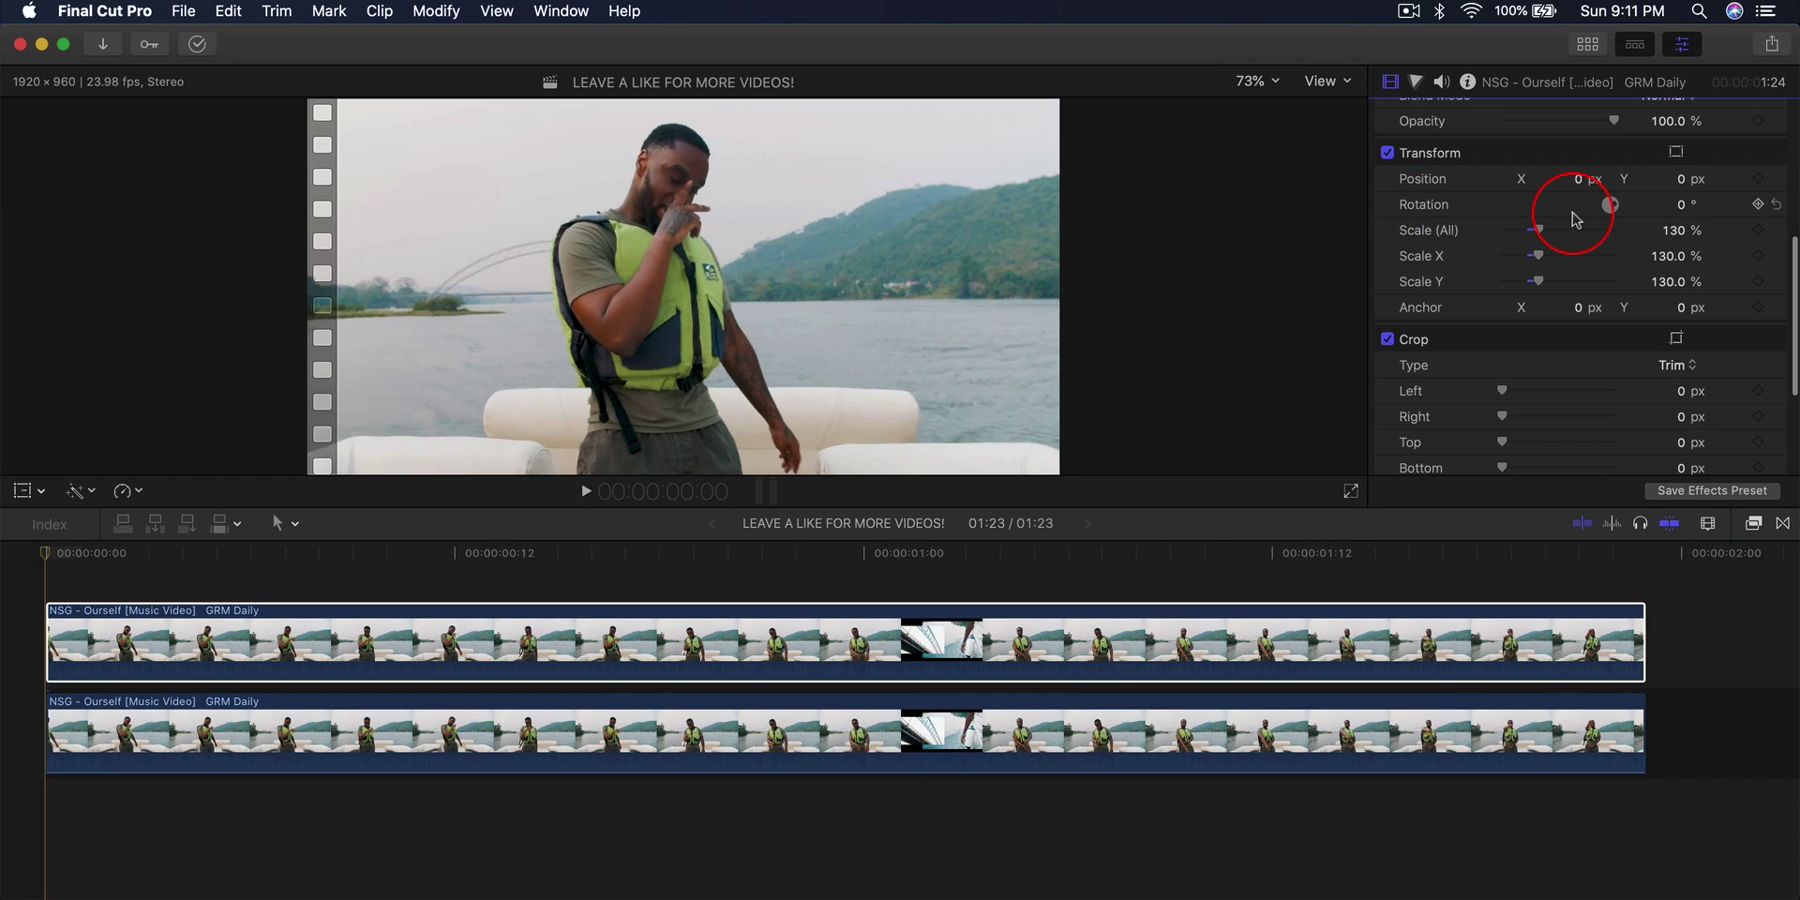
mouse_move(1758, 230)
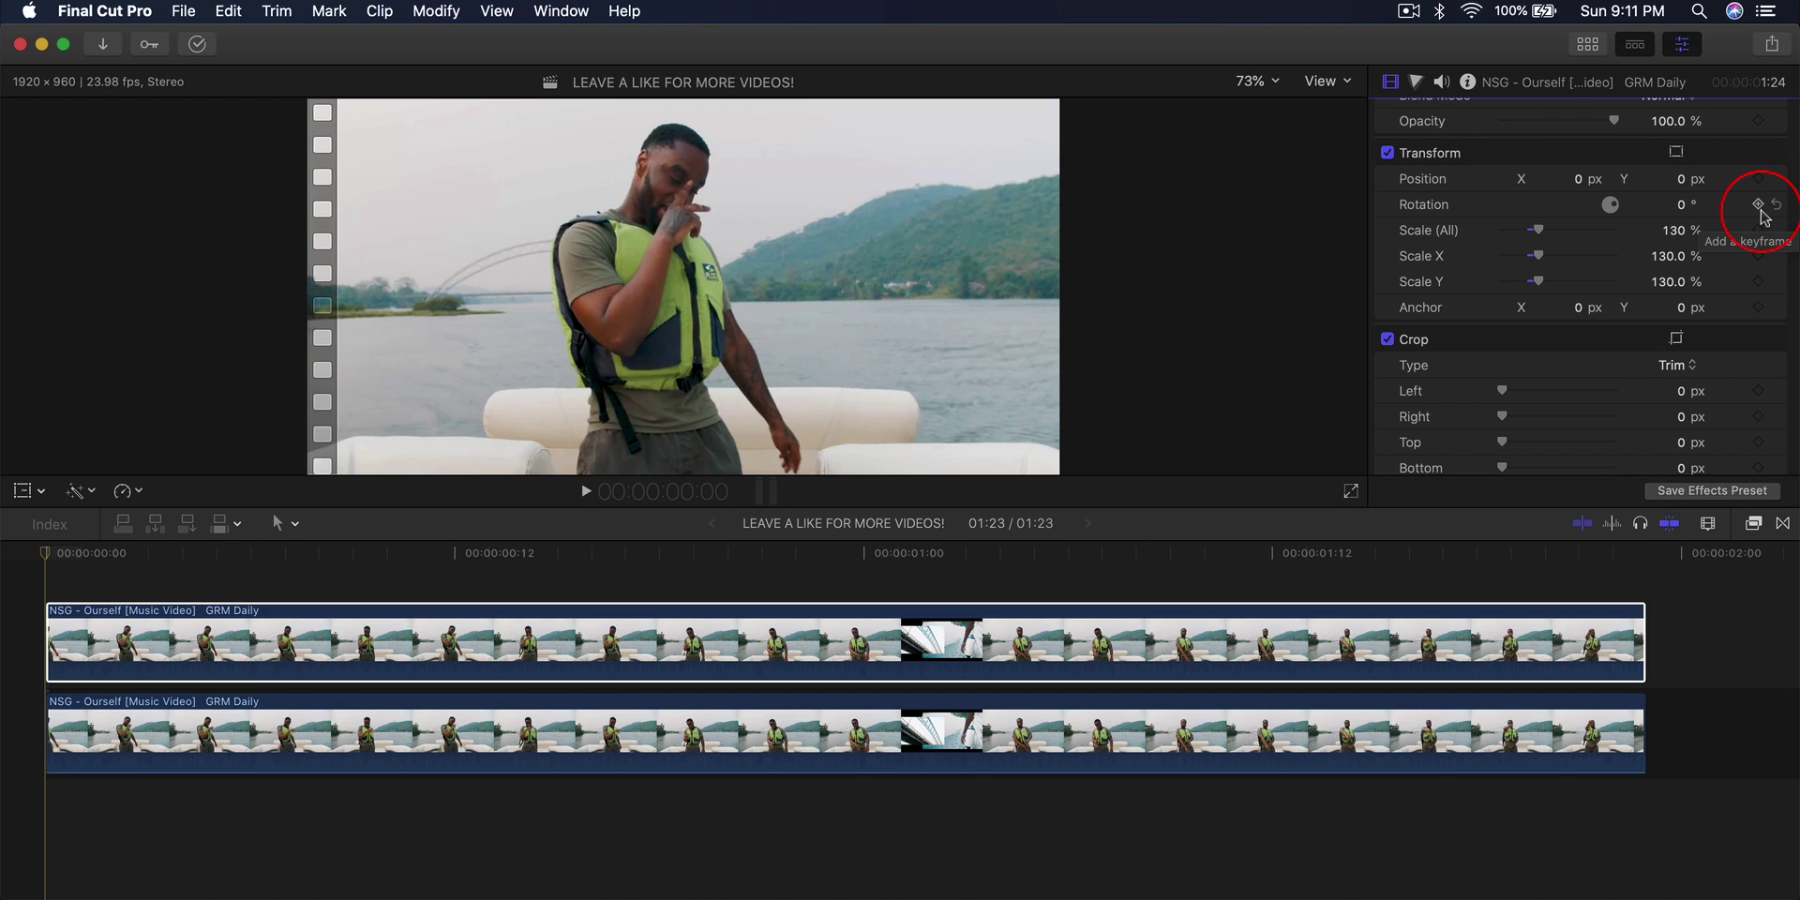
left_click(1759, 205)
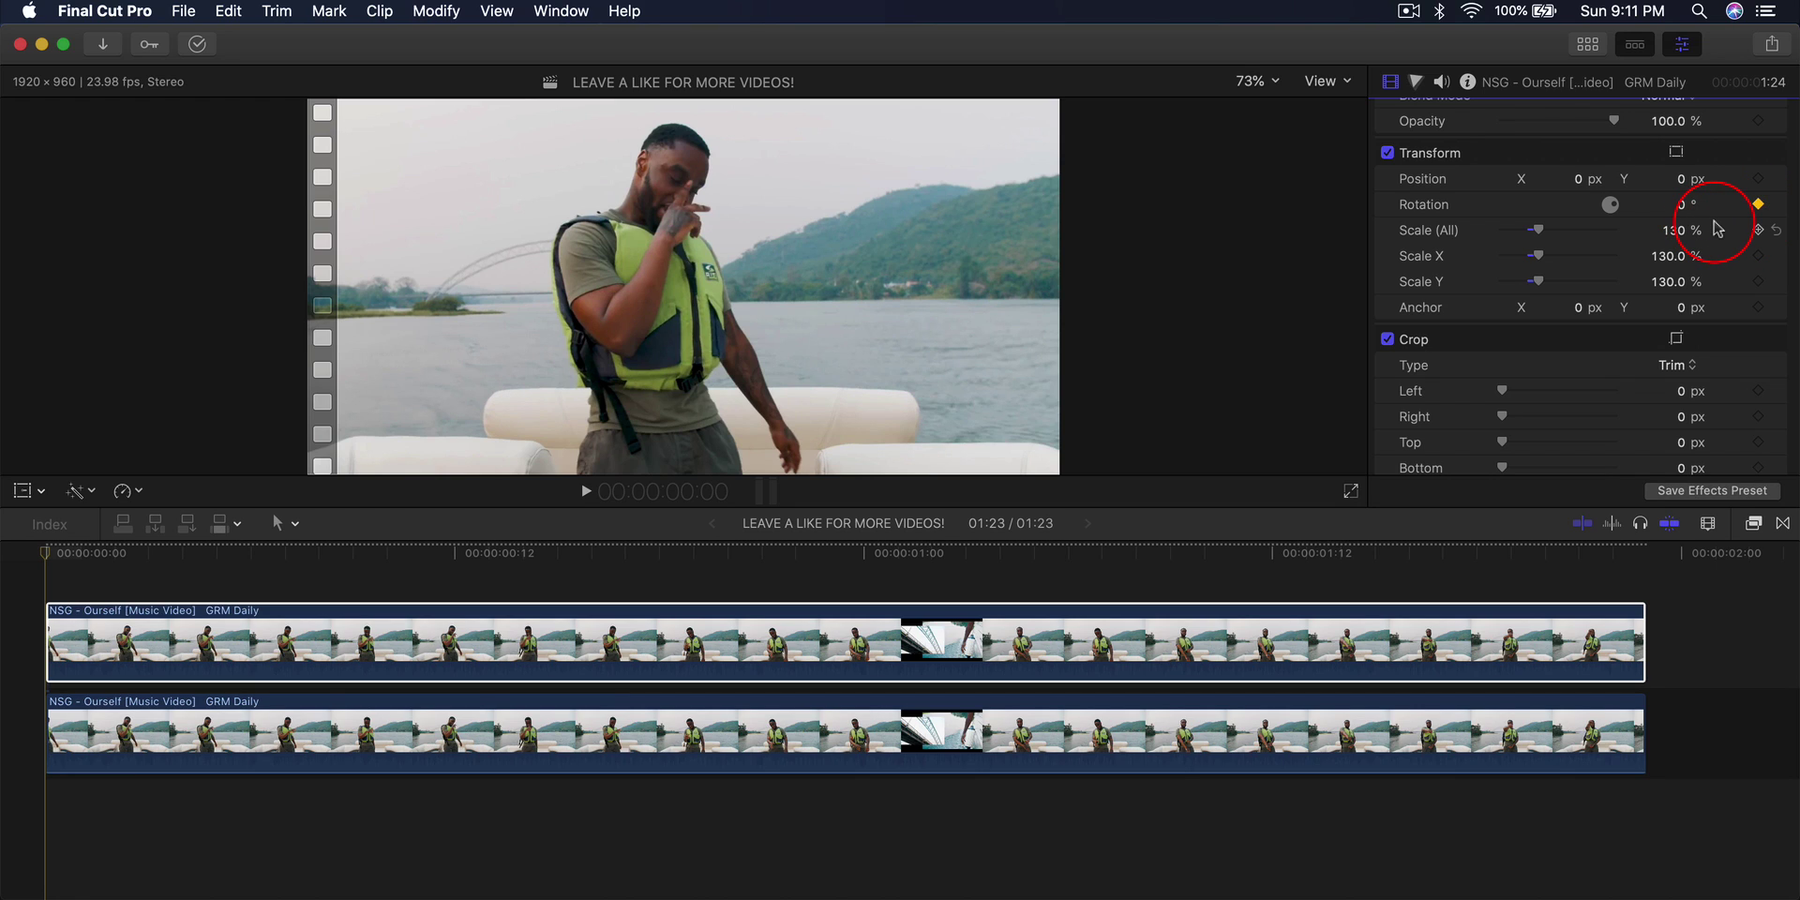
right_click(434, 630)
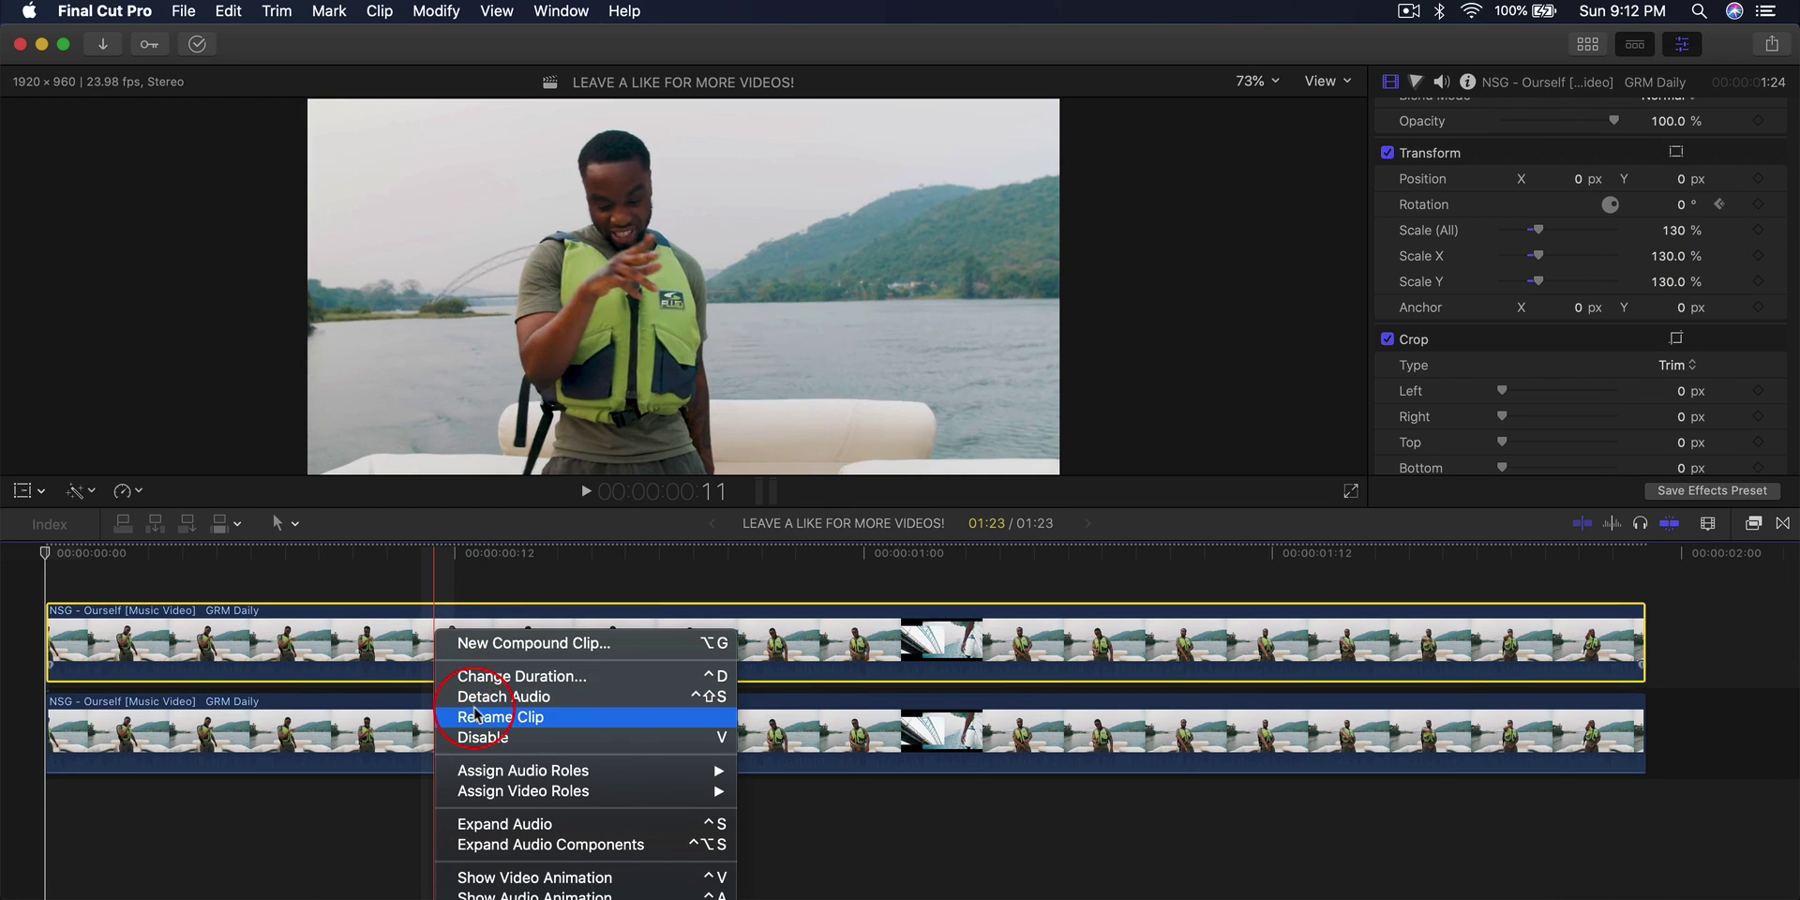
left_click(546, 879)
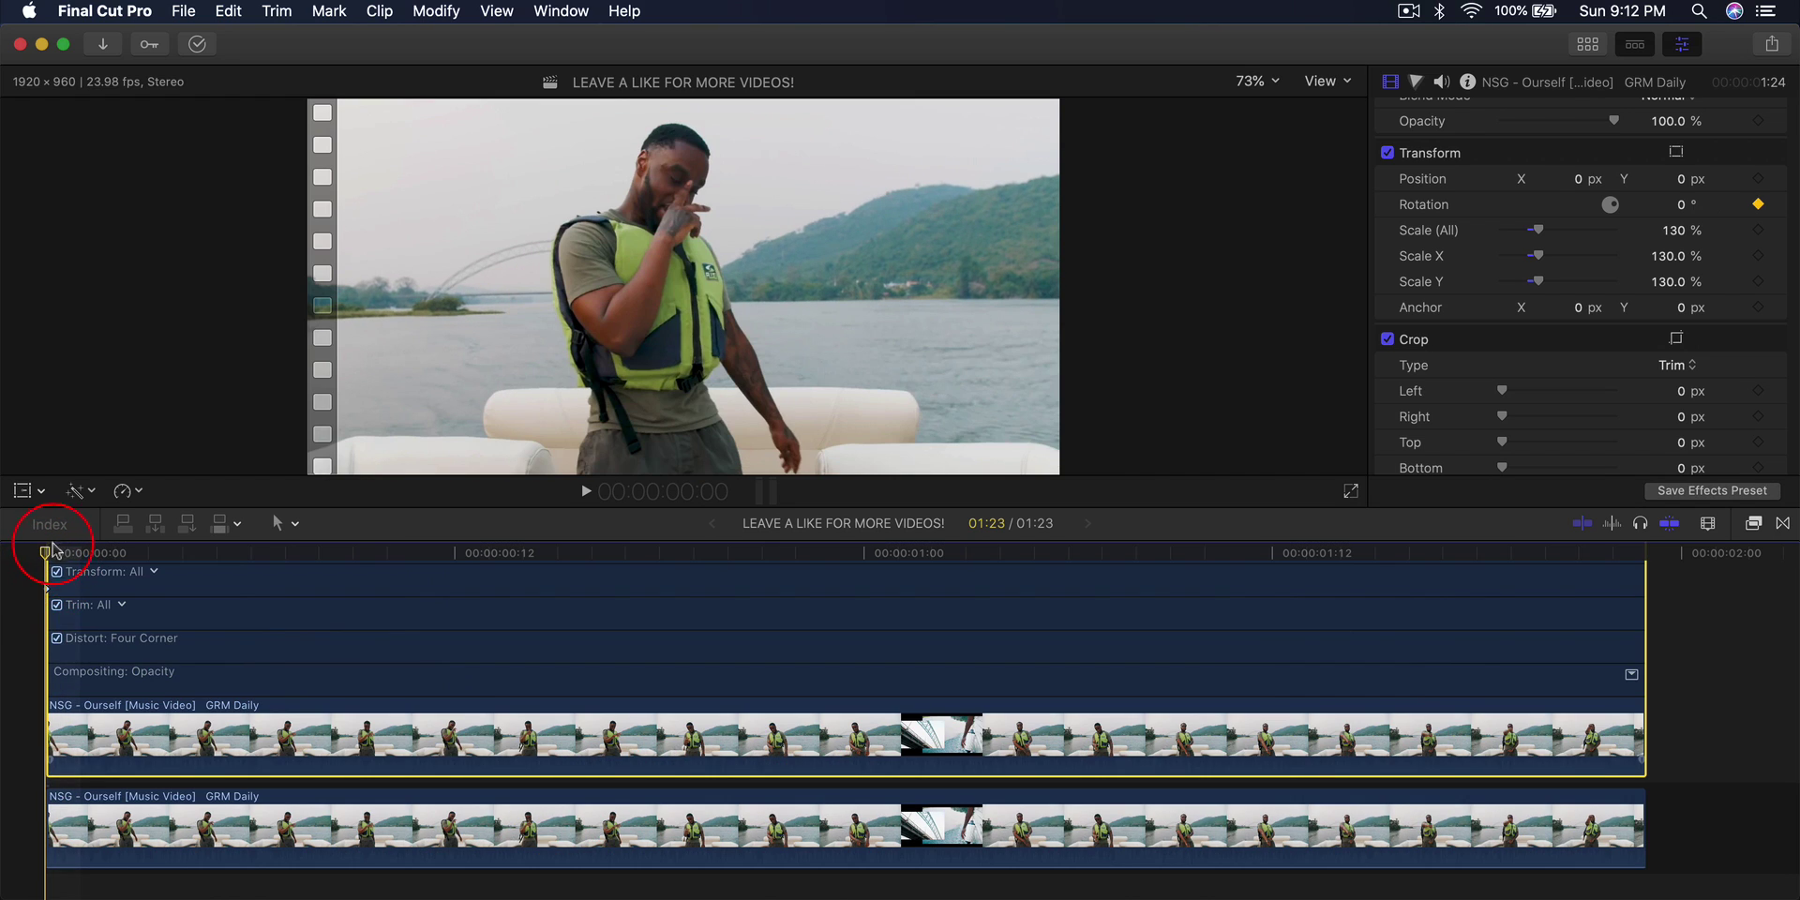
Tilt the upper clip's Rotation at its start and drag a mask corner point down-left.
left_click_drag(45, 555, 1353, 562)
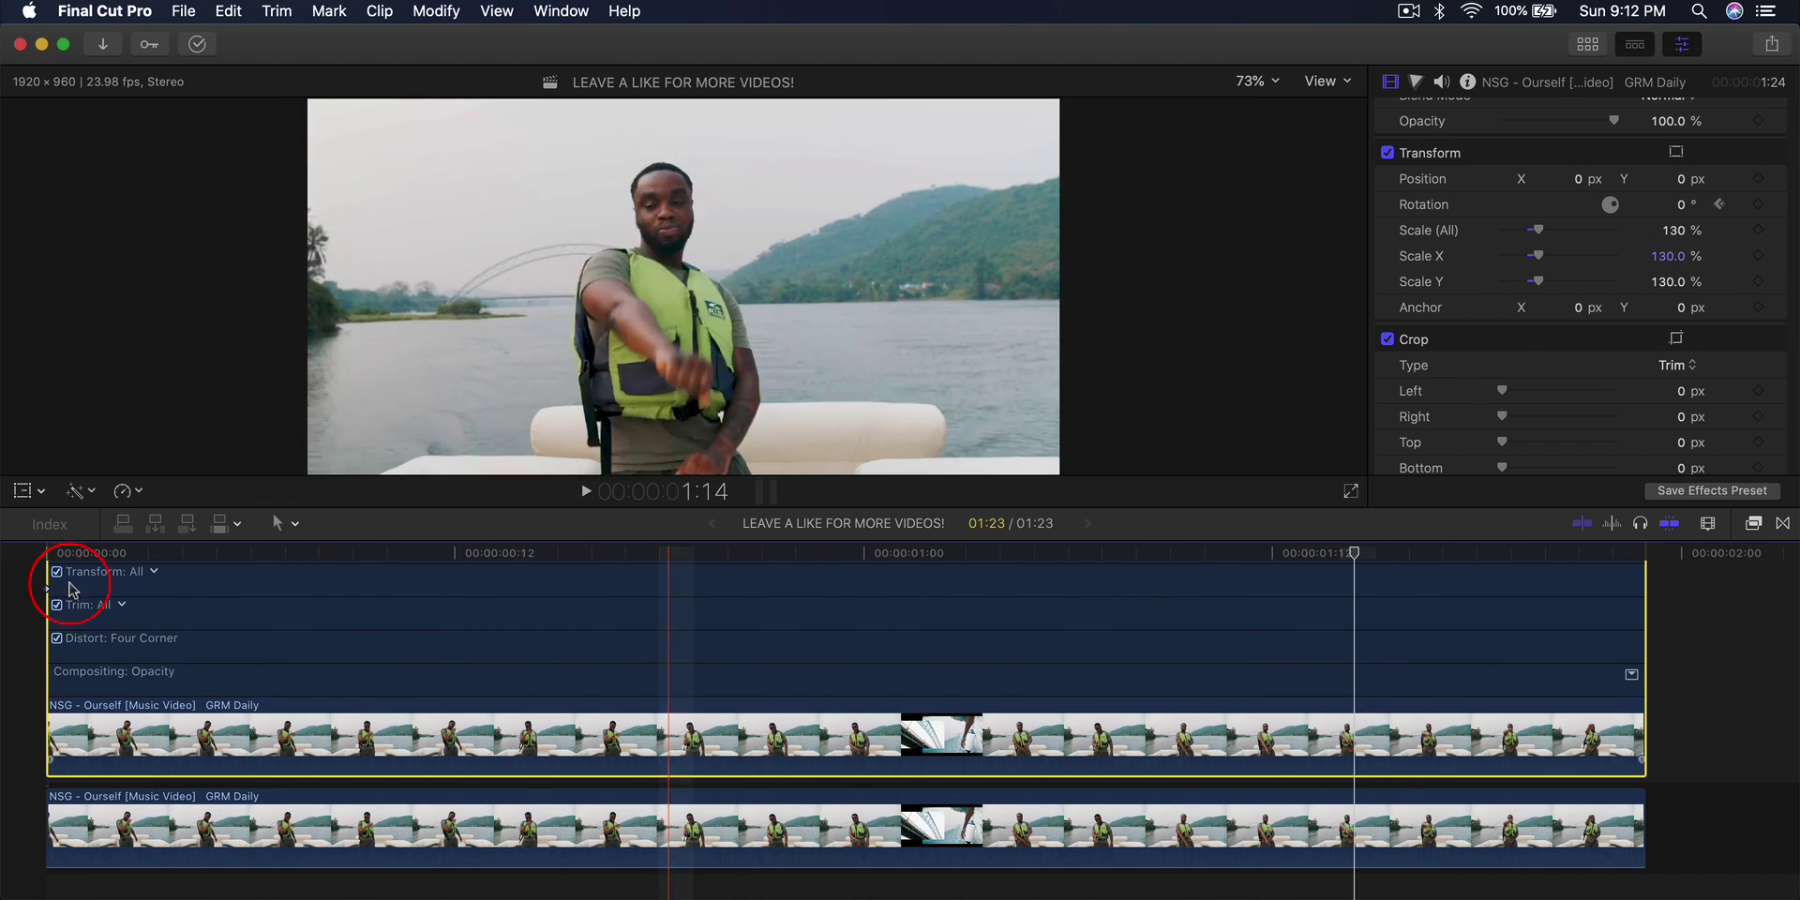
left_click(45, 555)
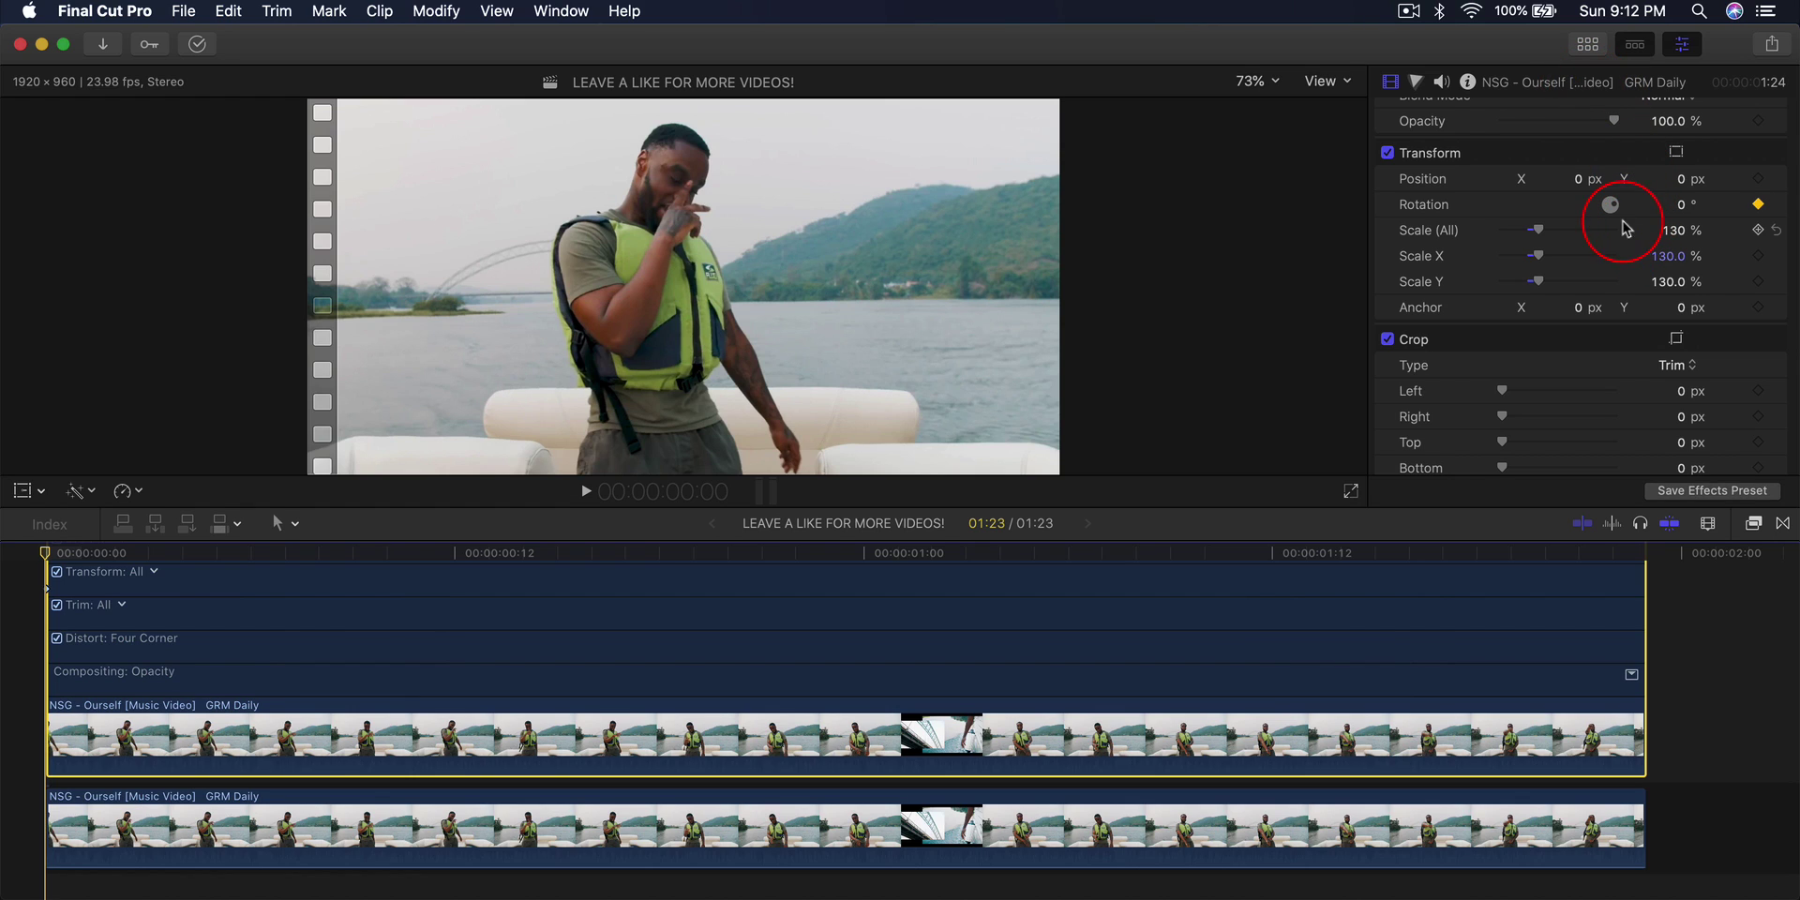
left_click_drag(1686, 213, 1503, 348)
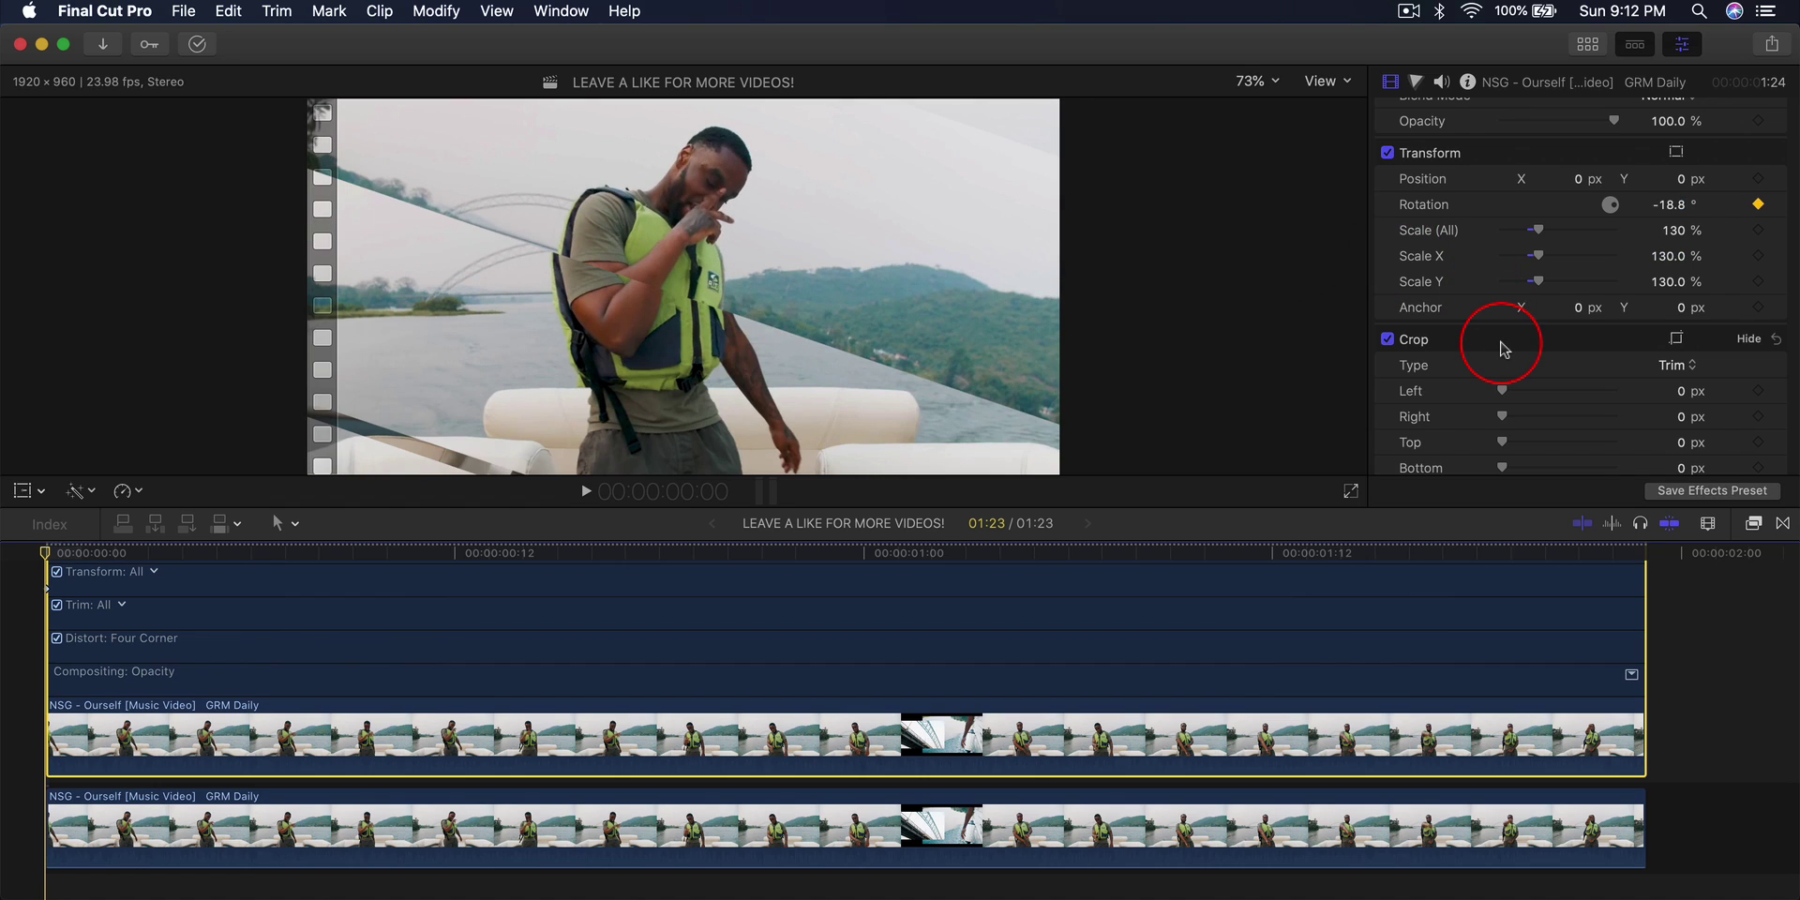
scroll(1499, 347, "up", 10)
left_click(1519, 161)
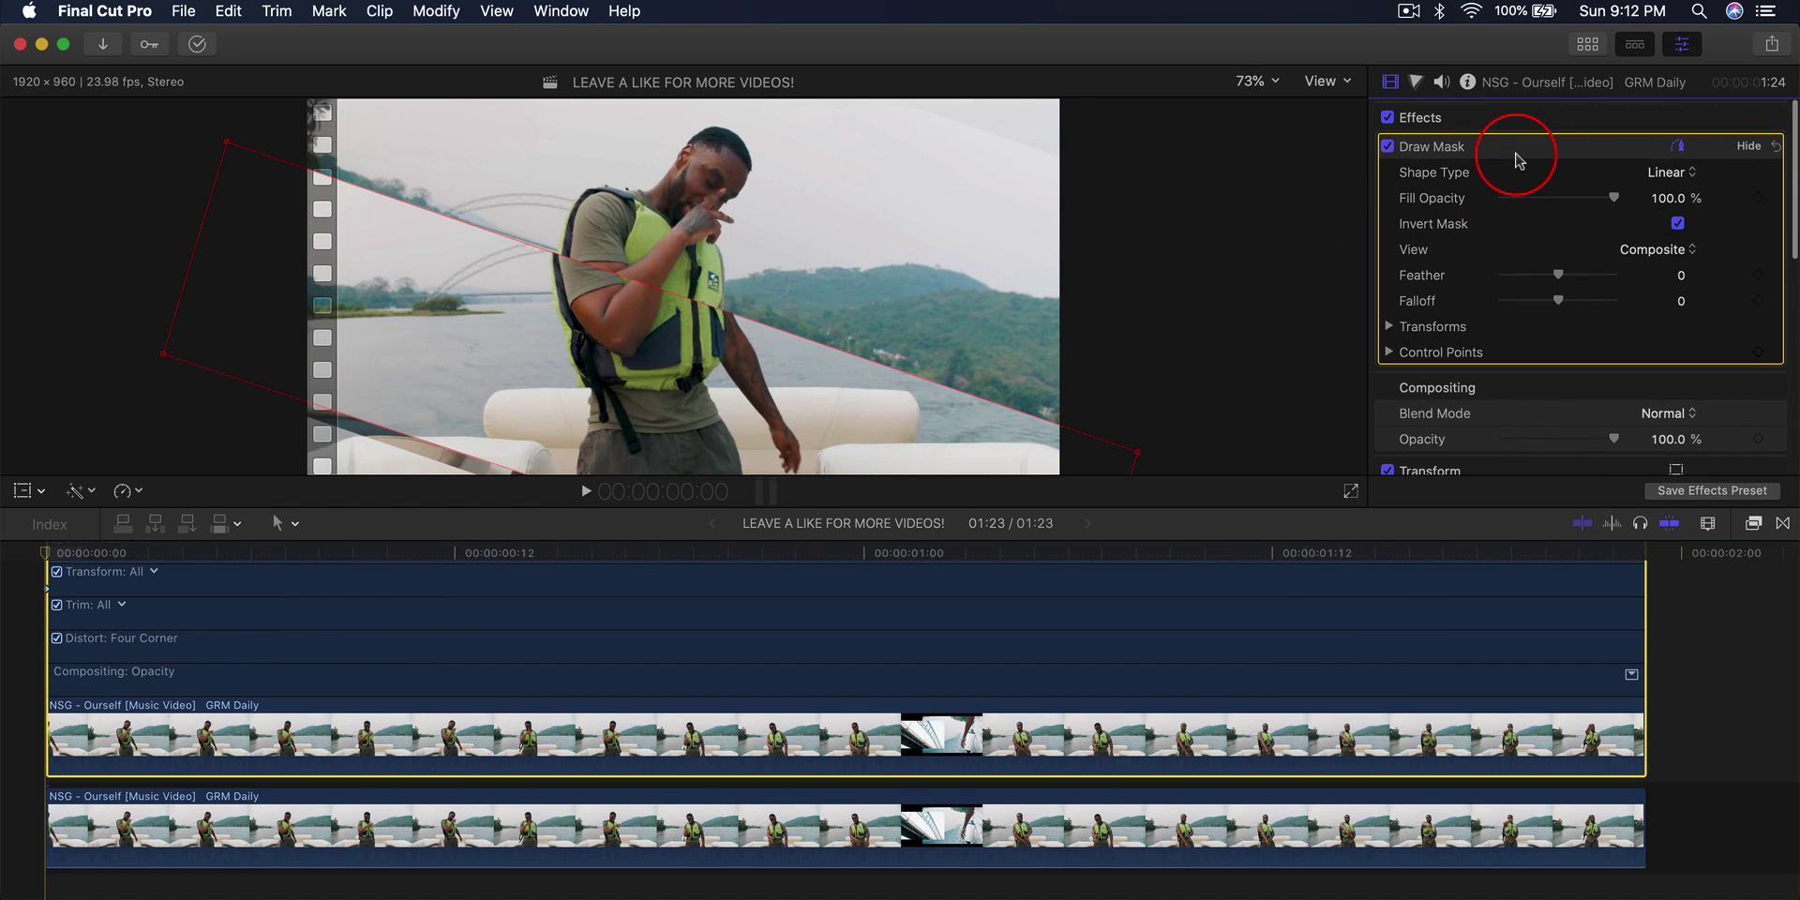
left_click_drag(185, 373, 161, 418)
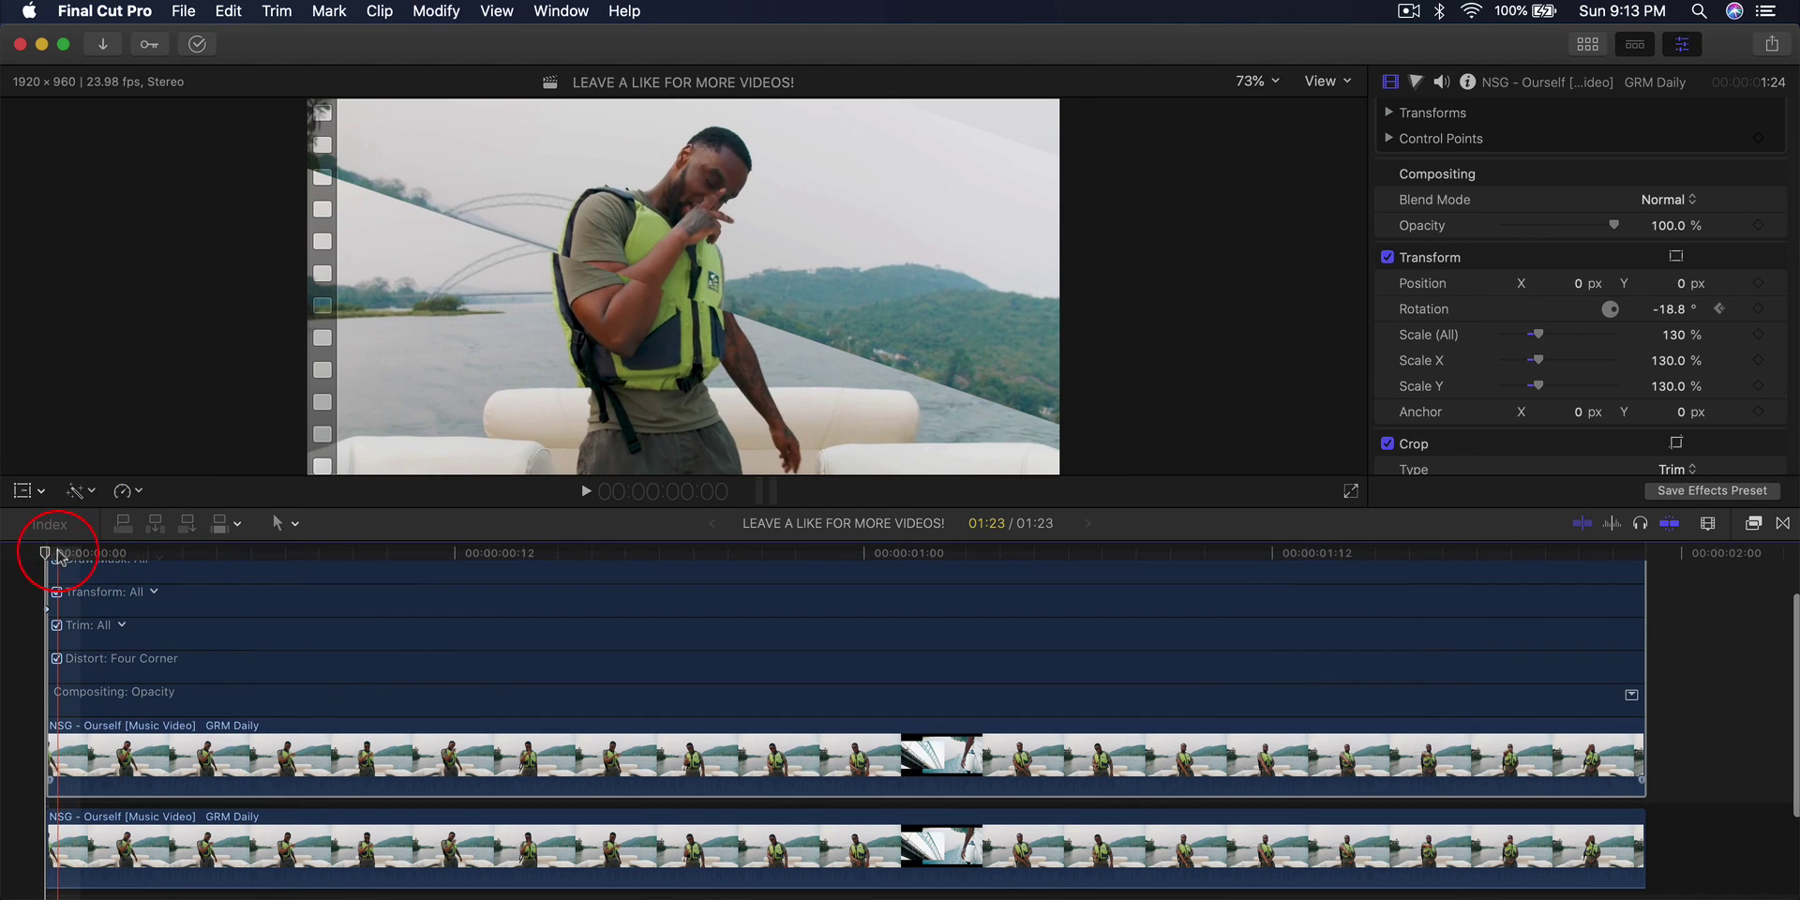
Set the upper clip's Rotation to 0 at about 1:14, then play back the tilt.
left_click_drag(52, 563, 1384, 558)
scroll(1602, 302, "down", 5)
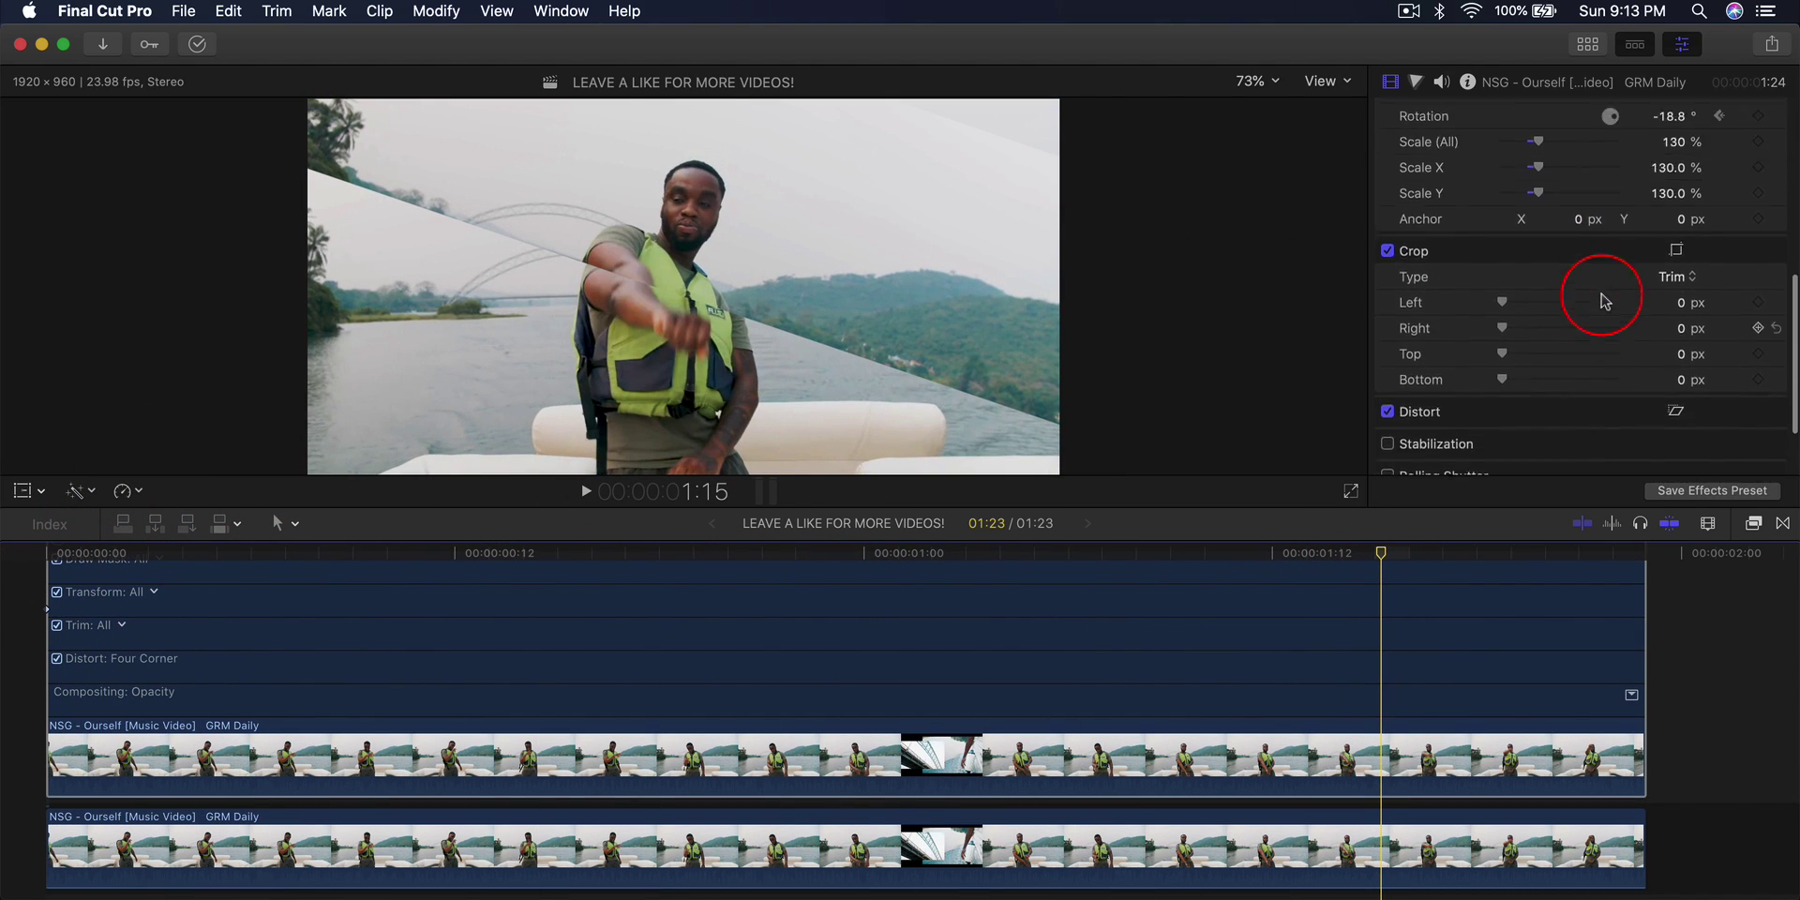
scroll(1631, 289, "up", 3)
left_click(1669, 245)
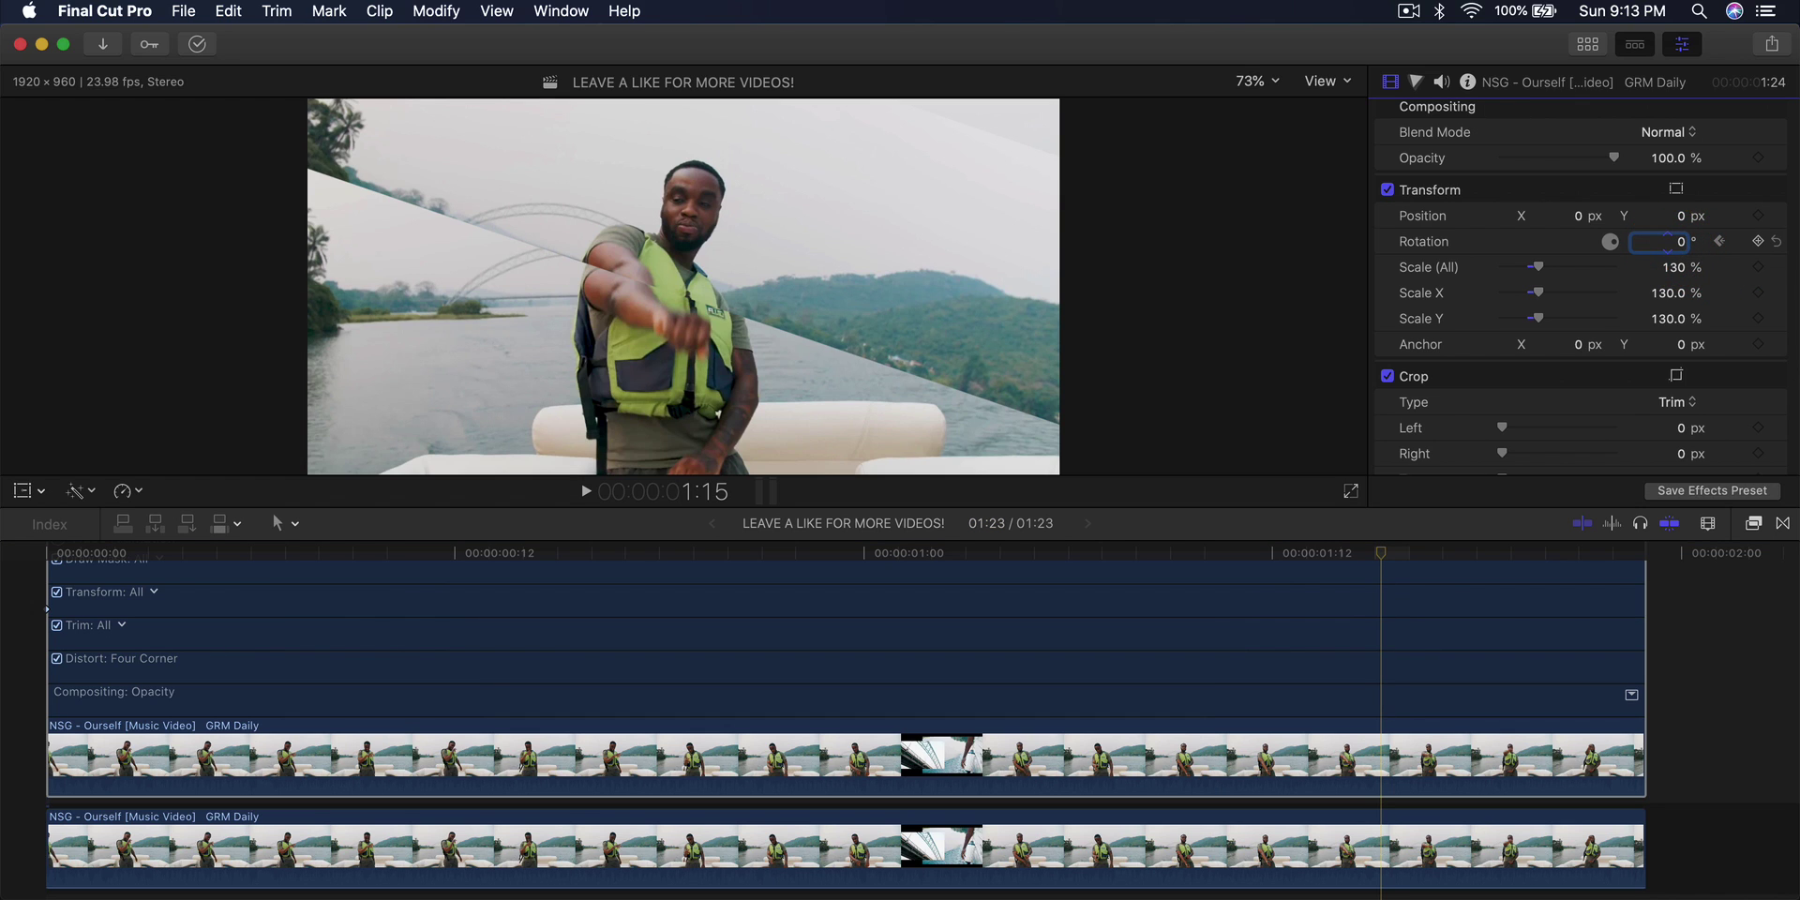
type("0")
key("Return")
key("Home")
key("space")
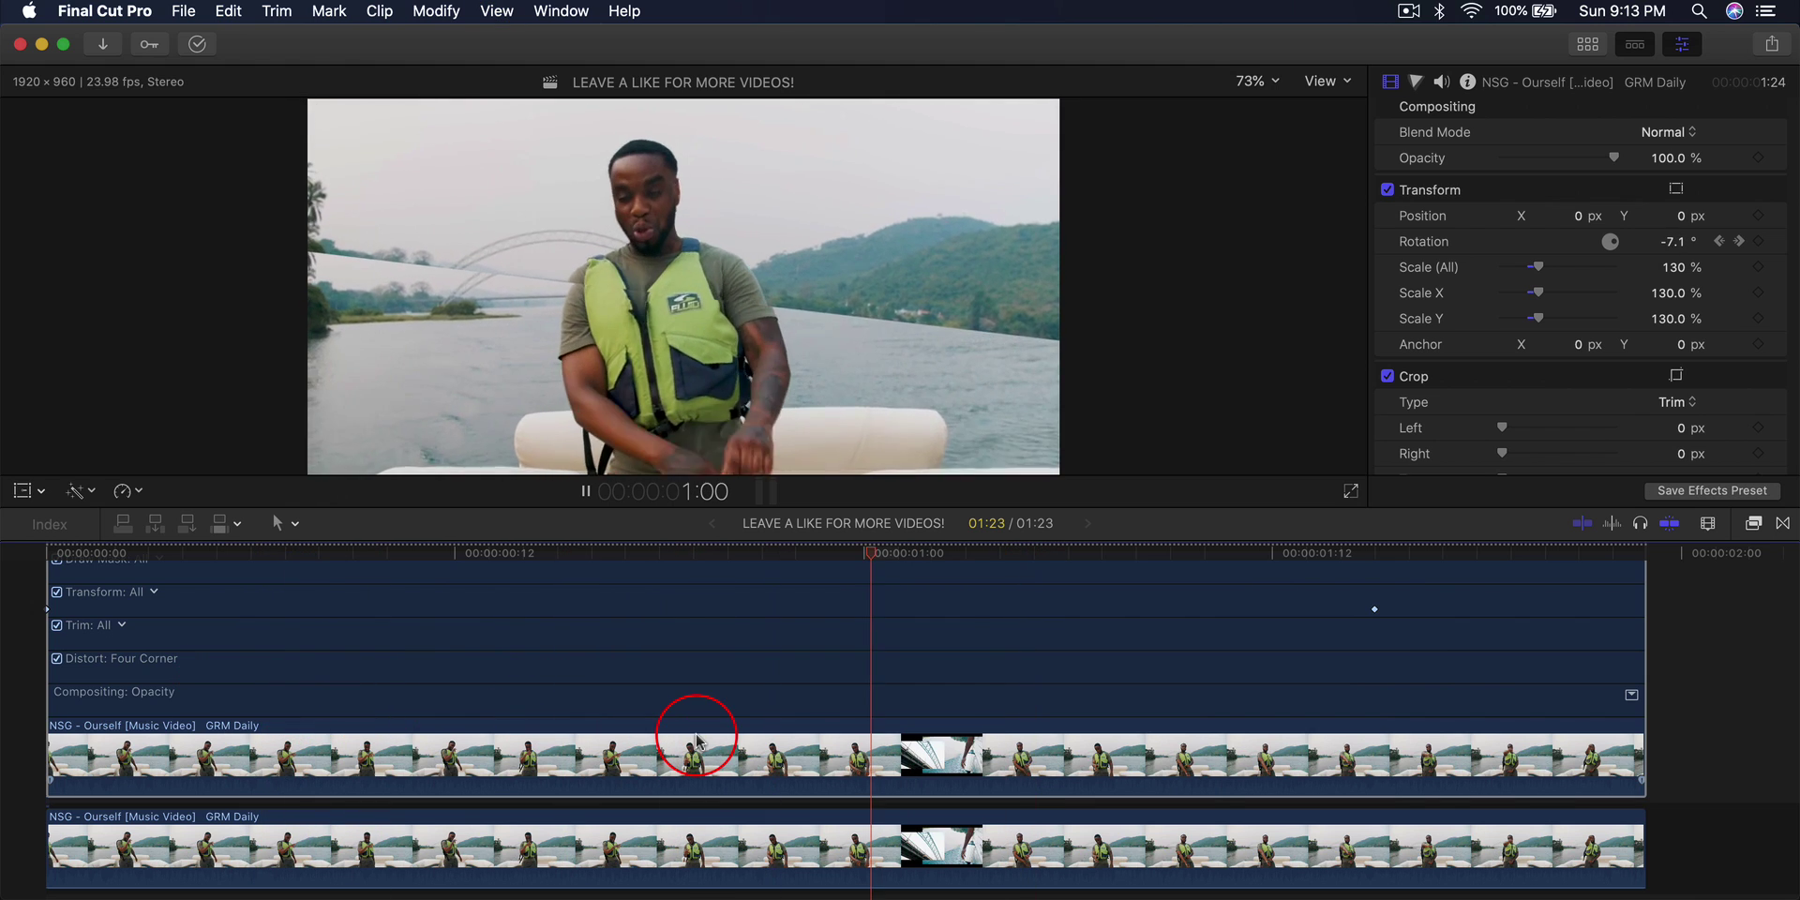
key("Home")
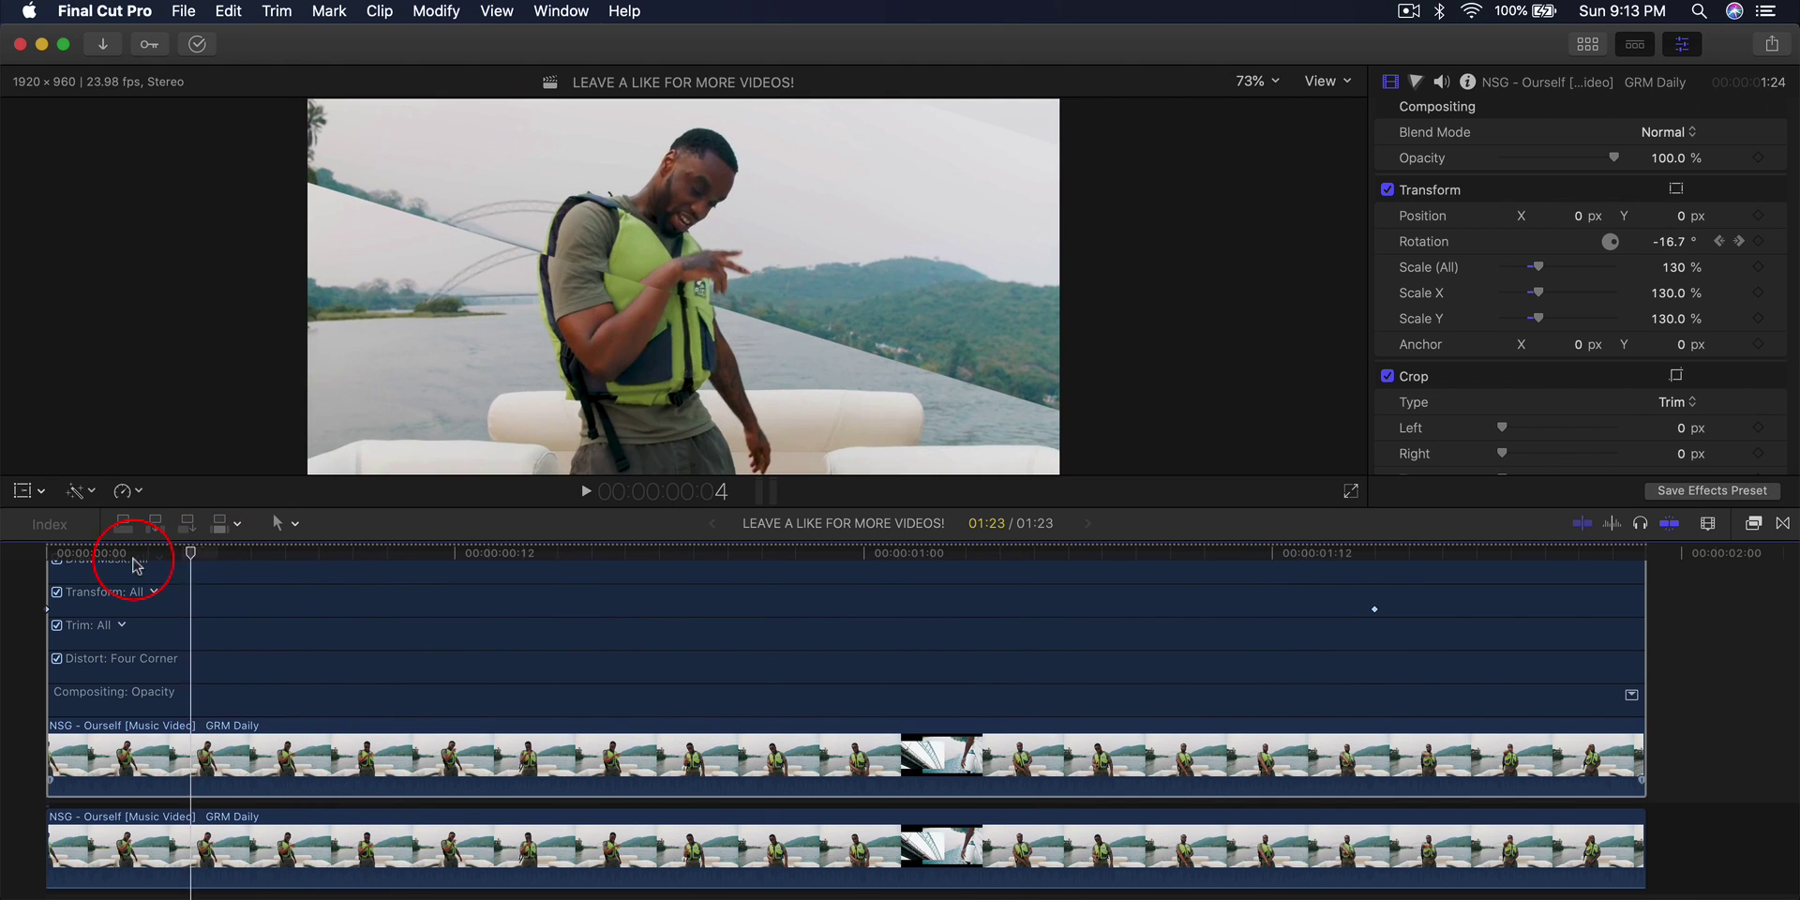
scroll(83, 621, "up", 2)
Show the lower clip's video animation and keyframe its starting Rotation to about 8.4°.
left_click(57, 617)
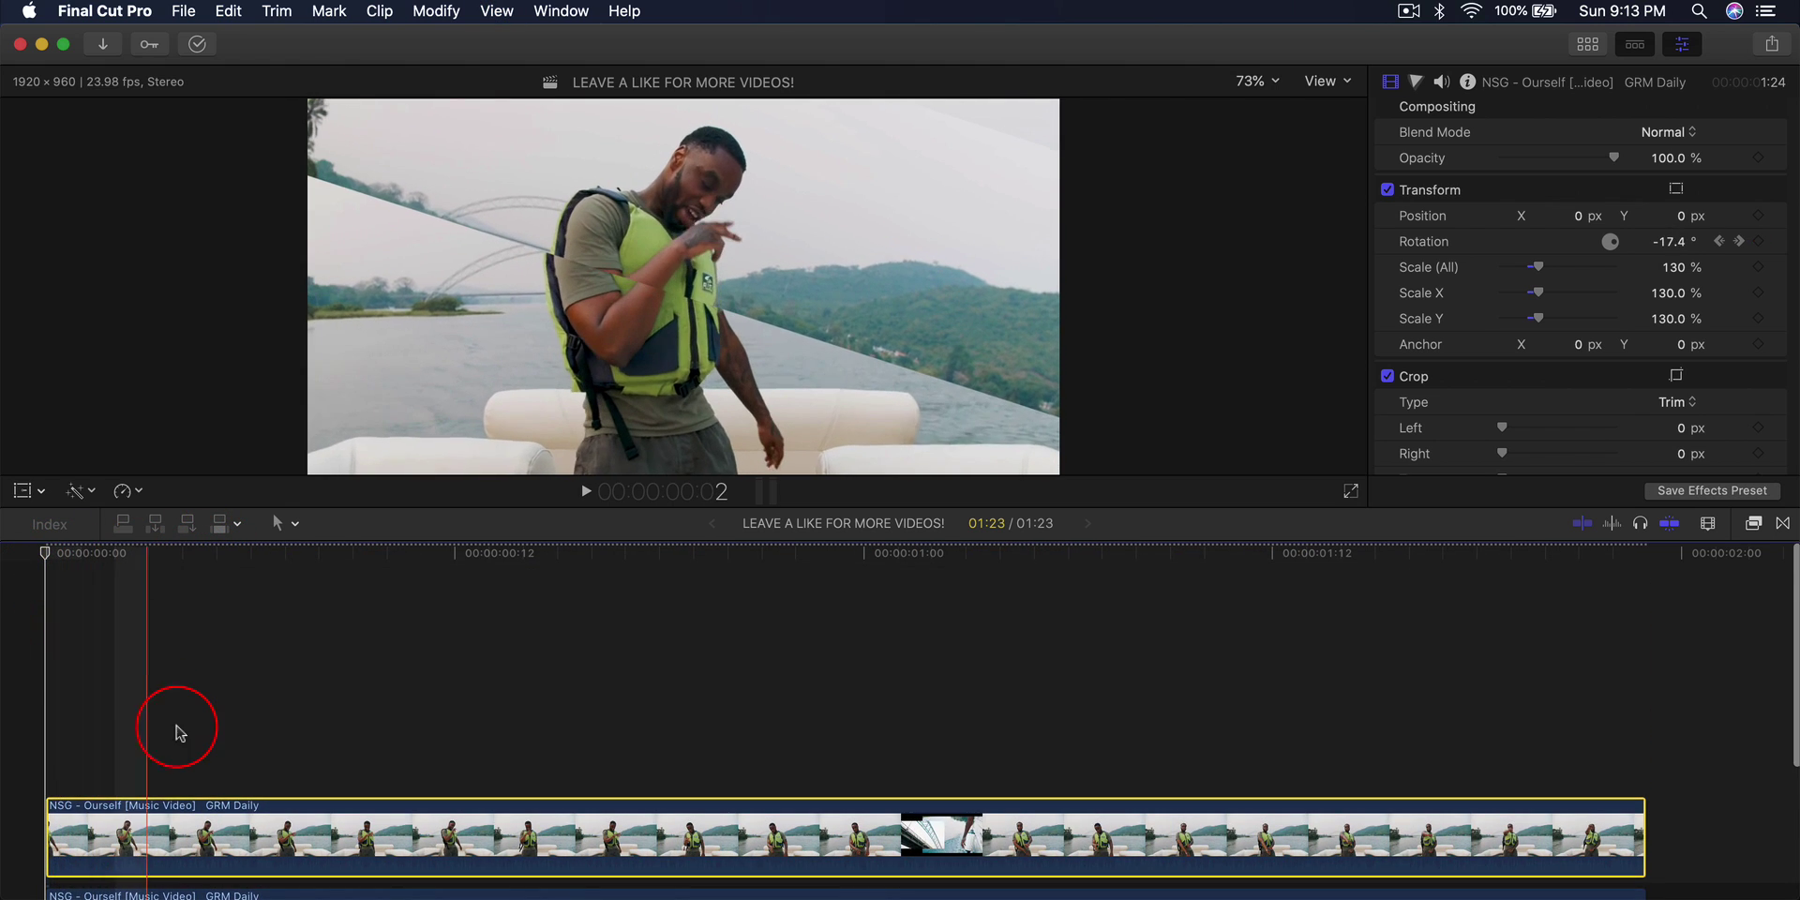
scroll(169, 718, "down", 3)
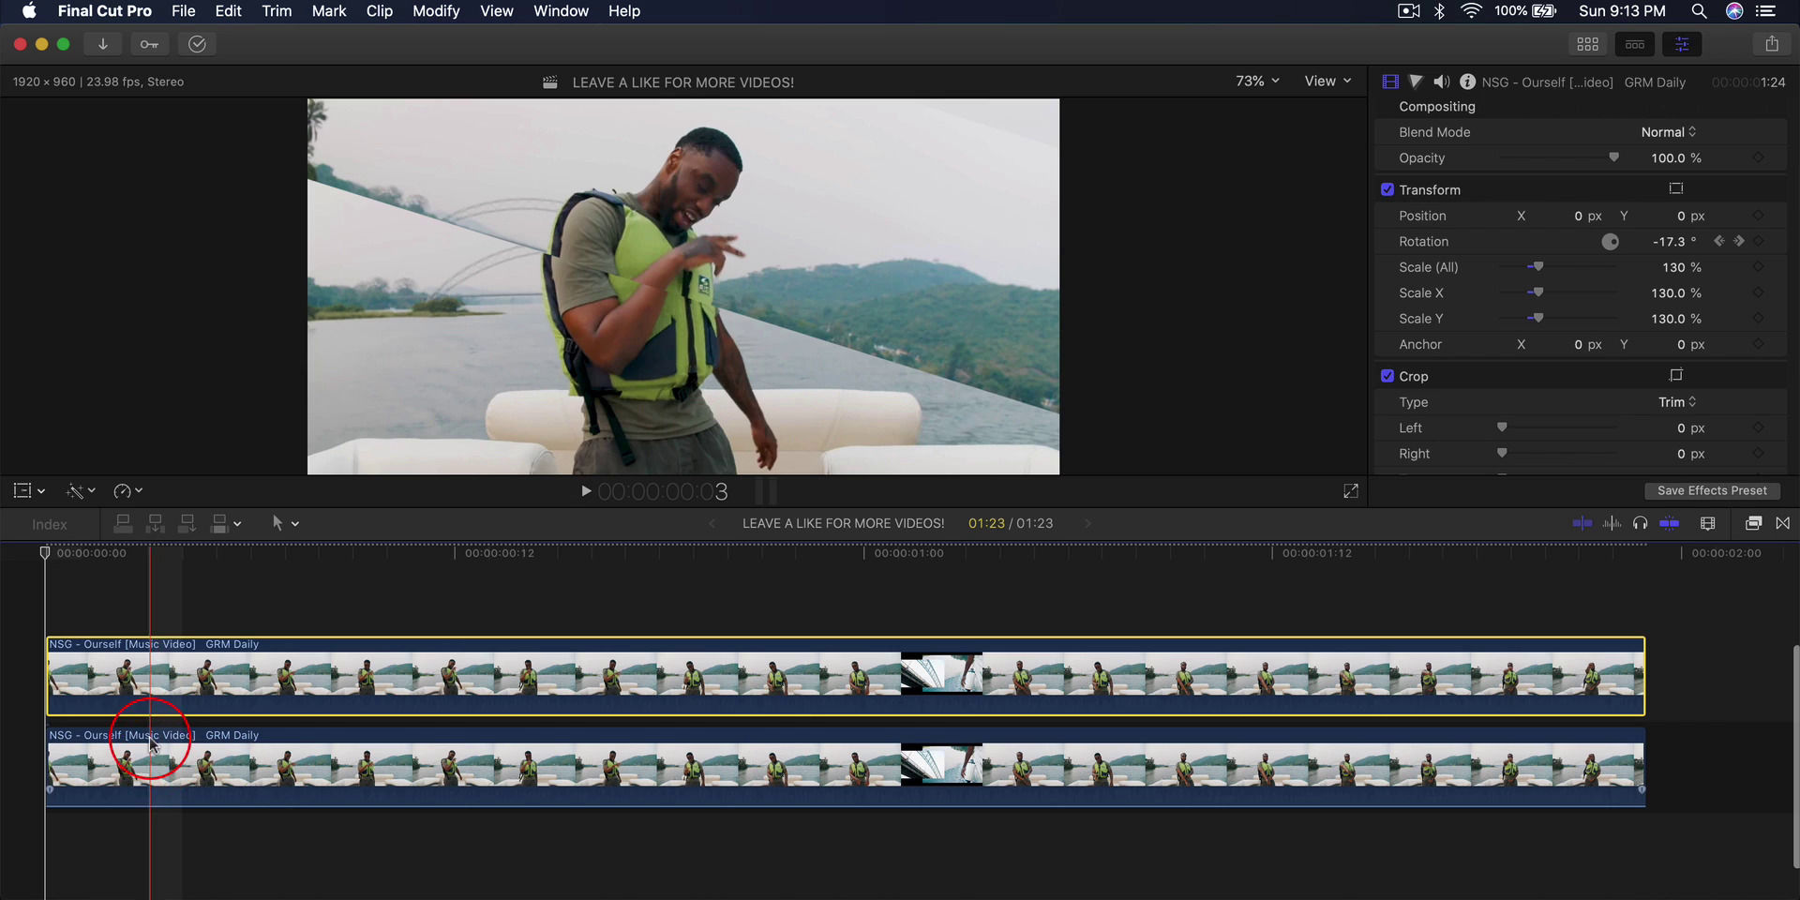
left_click(99, 761)
right_click(234, 761)
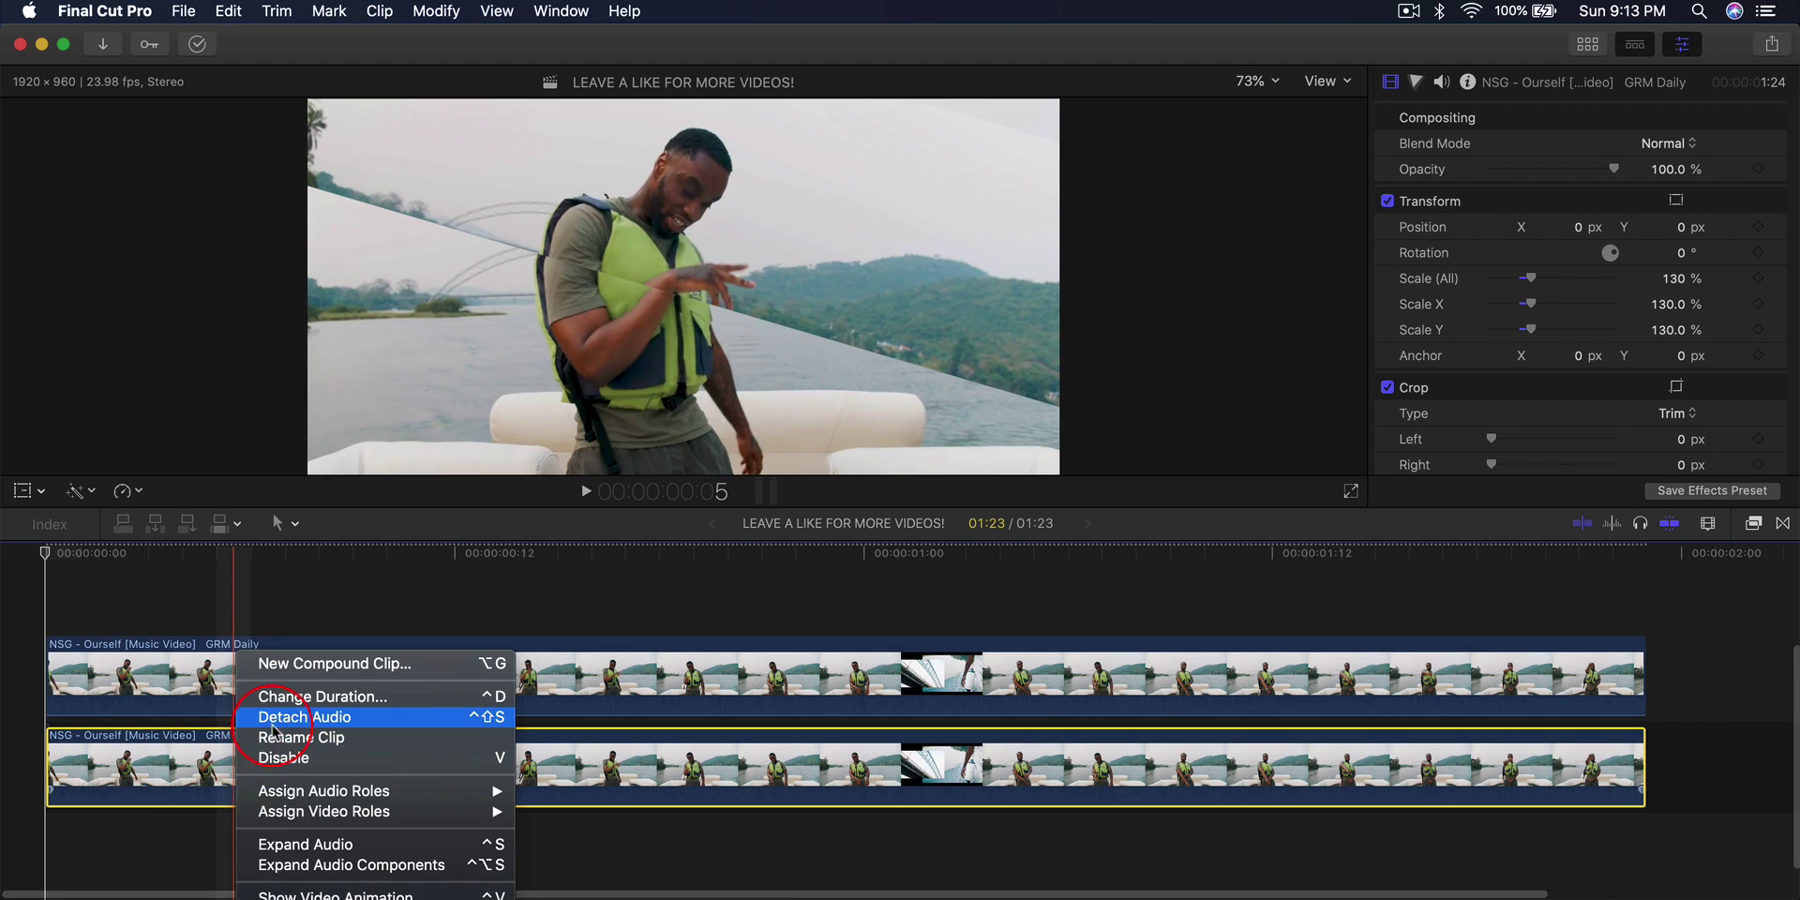
left_click(299, 893)
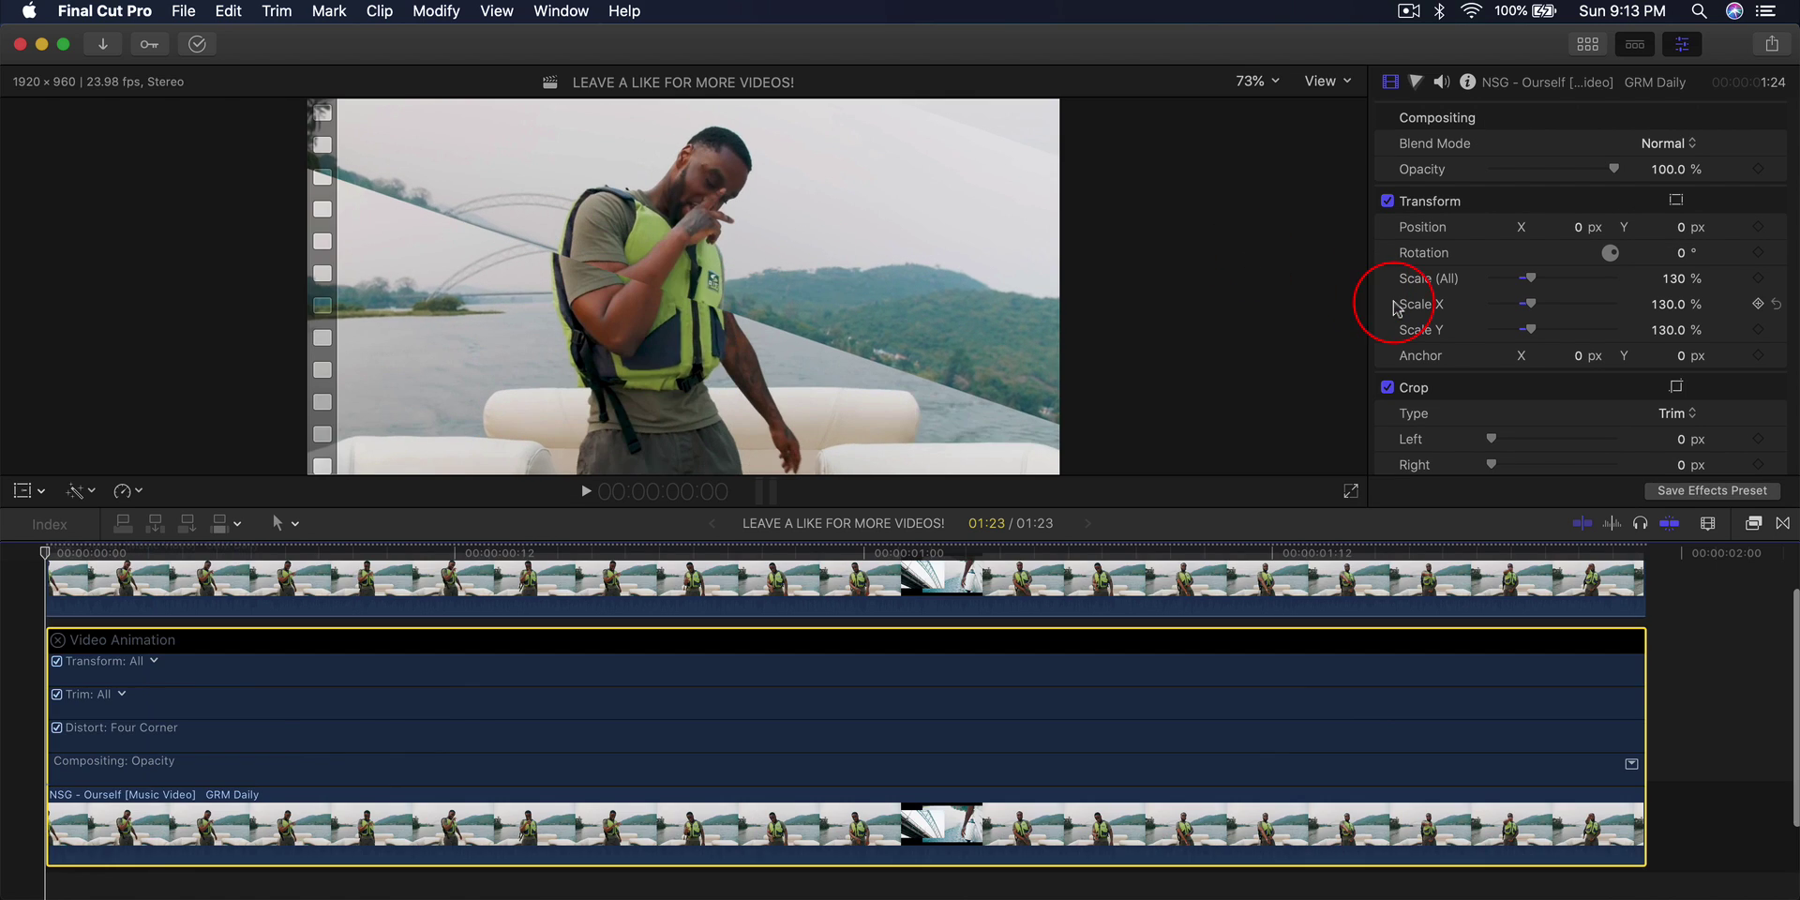
left_click(1760, 254)
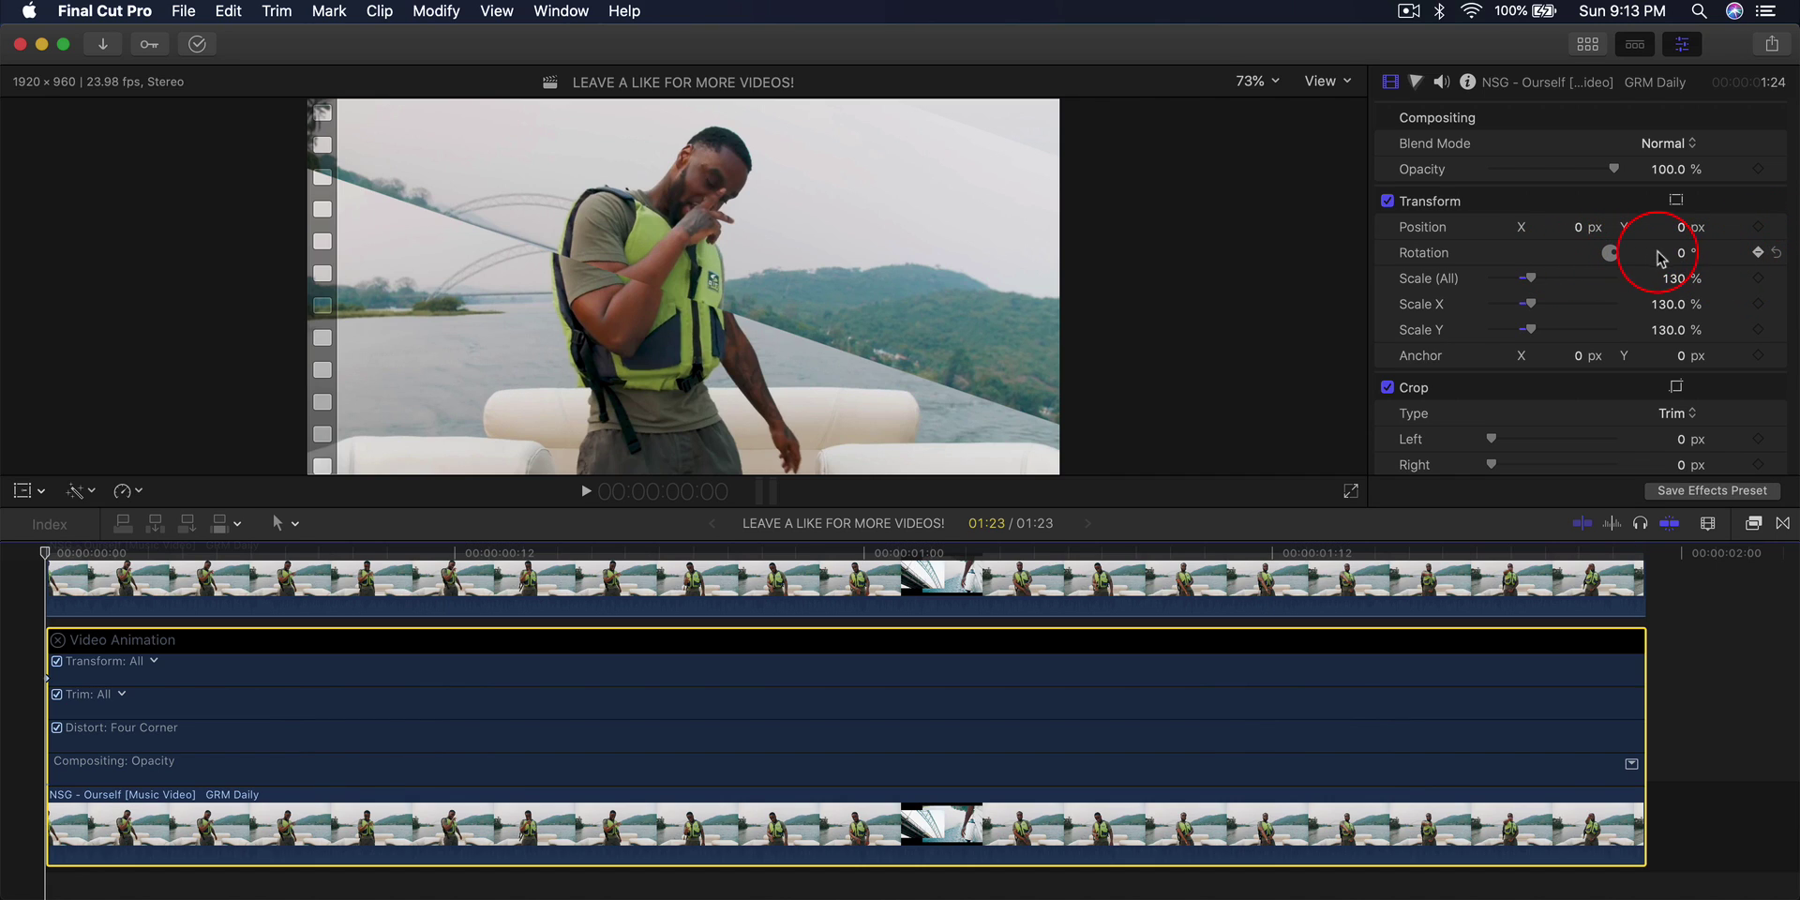
mouse_move(1682, 263)
left_mouse_down()
mouse_move(1683, 236)
mouse_move(1681, 281)
left_mouse_up()
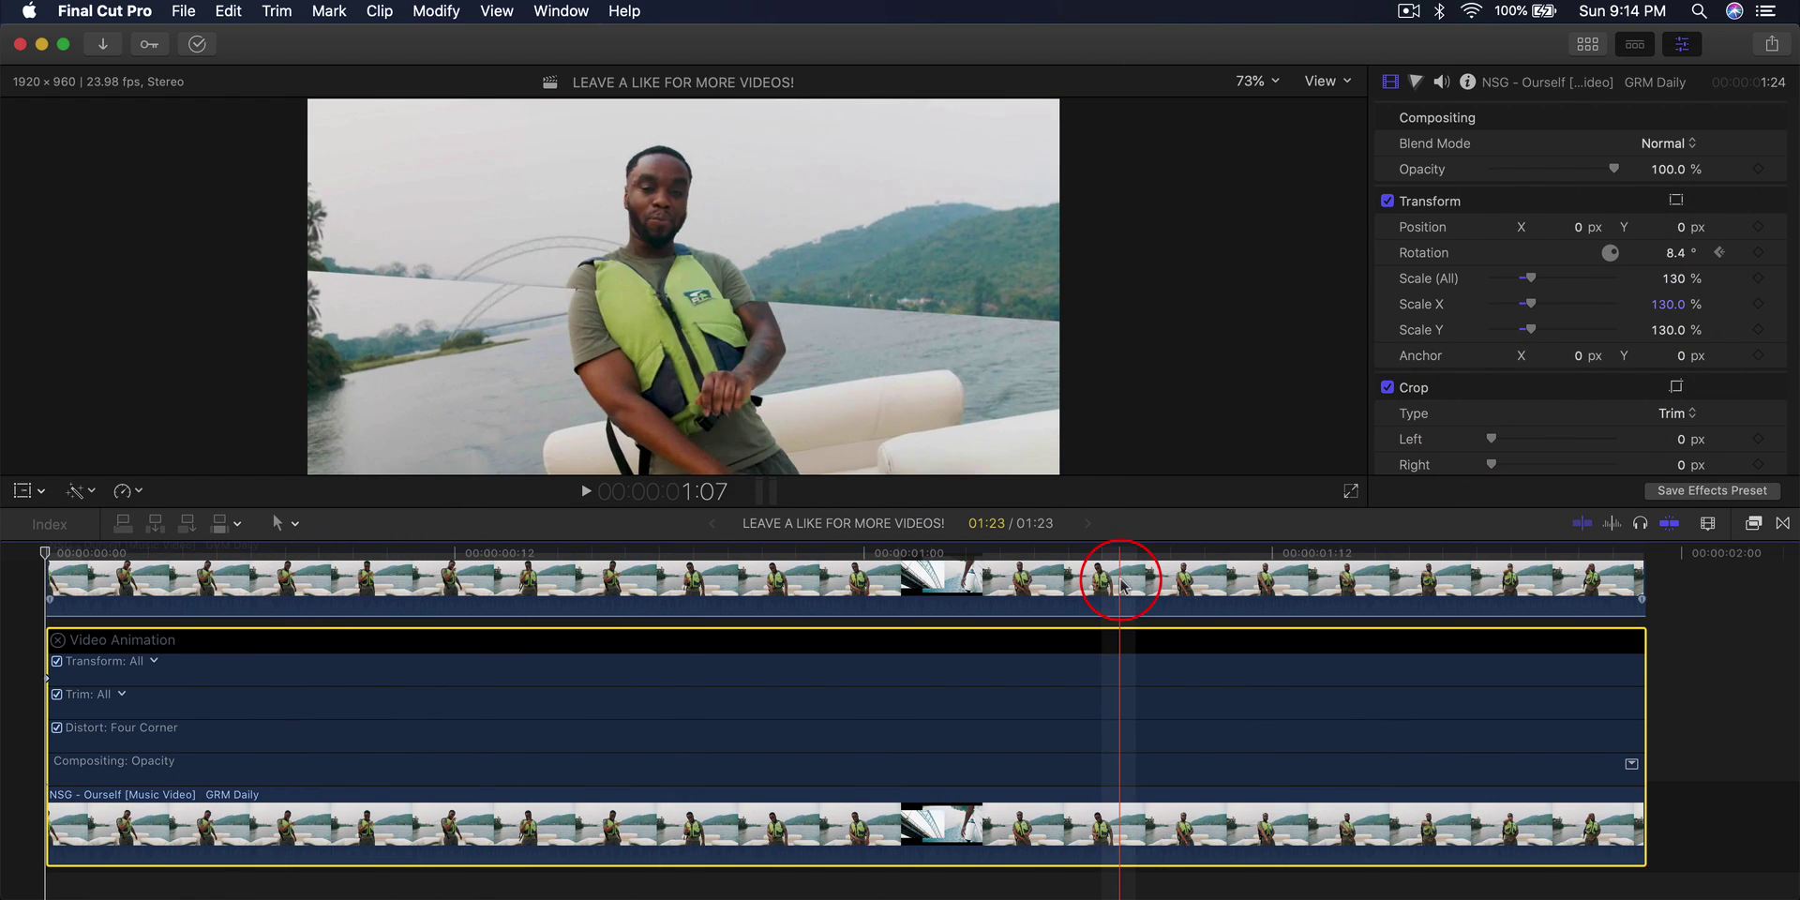
Add a 0° Rotation keyframe to the lower clip at about 1:15.
scroll(1447, 656, "up", 3)
left_click(1447, 658)
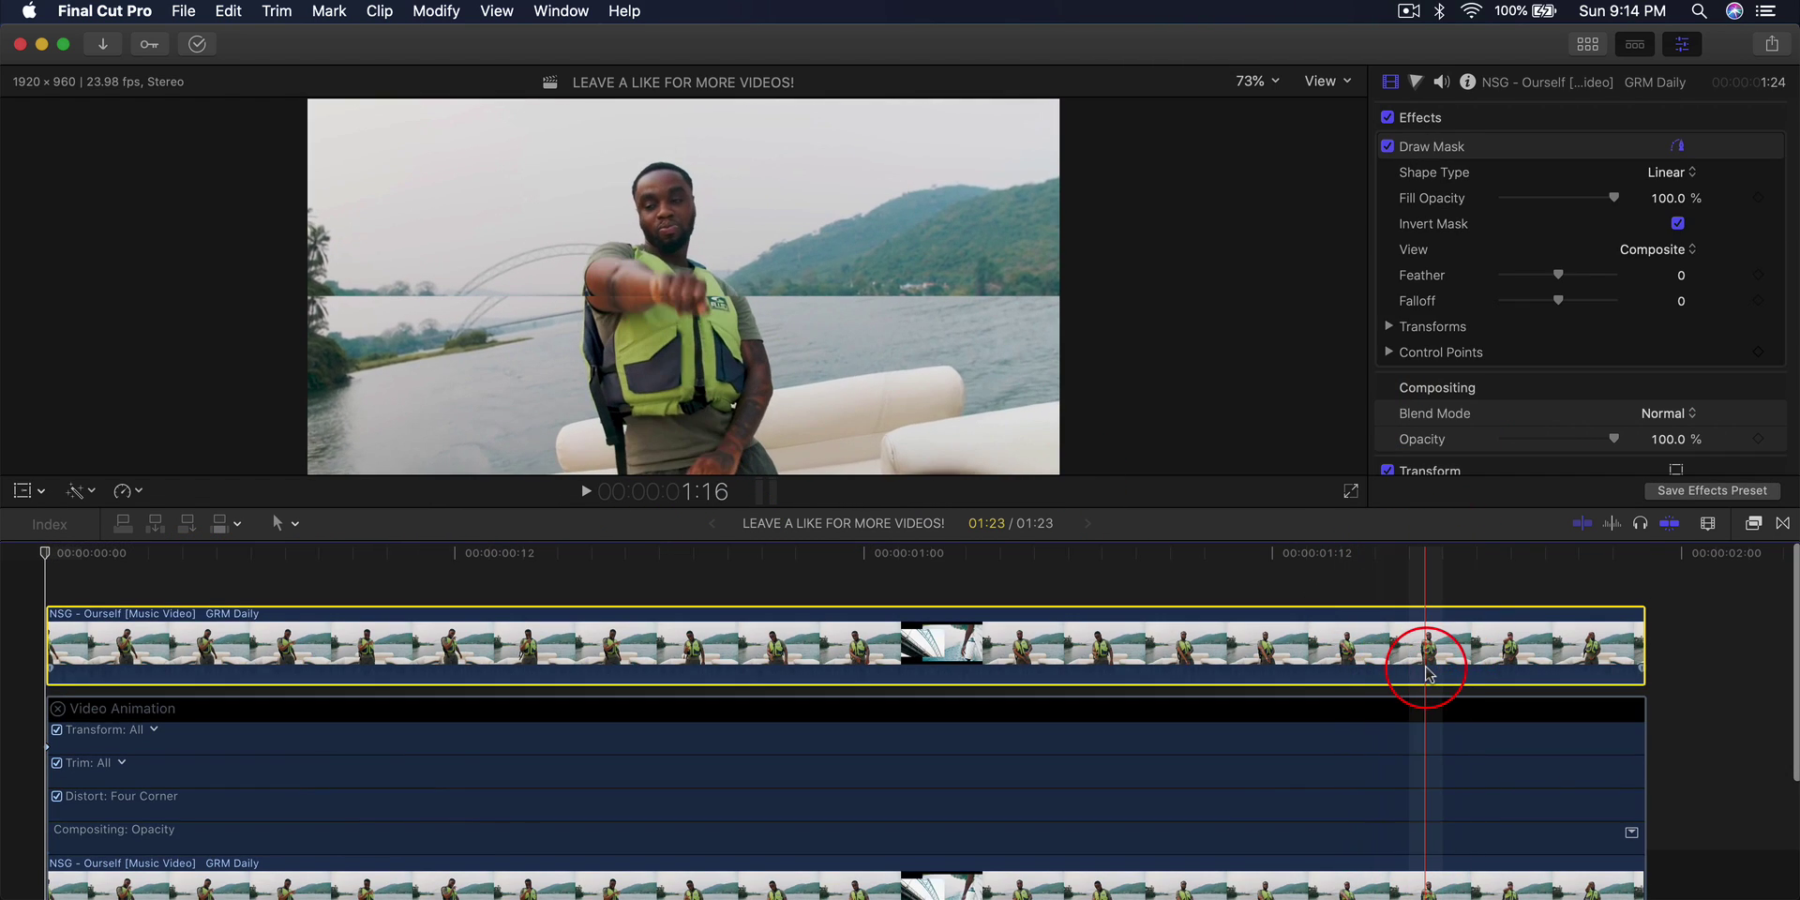
right_click(1431, 675)
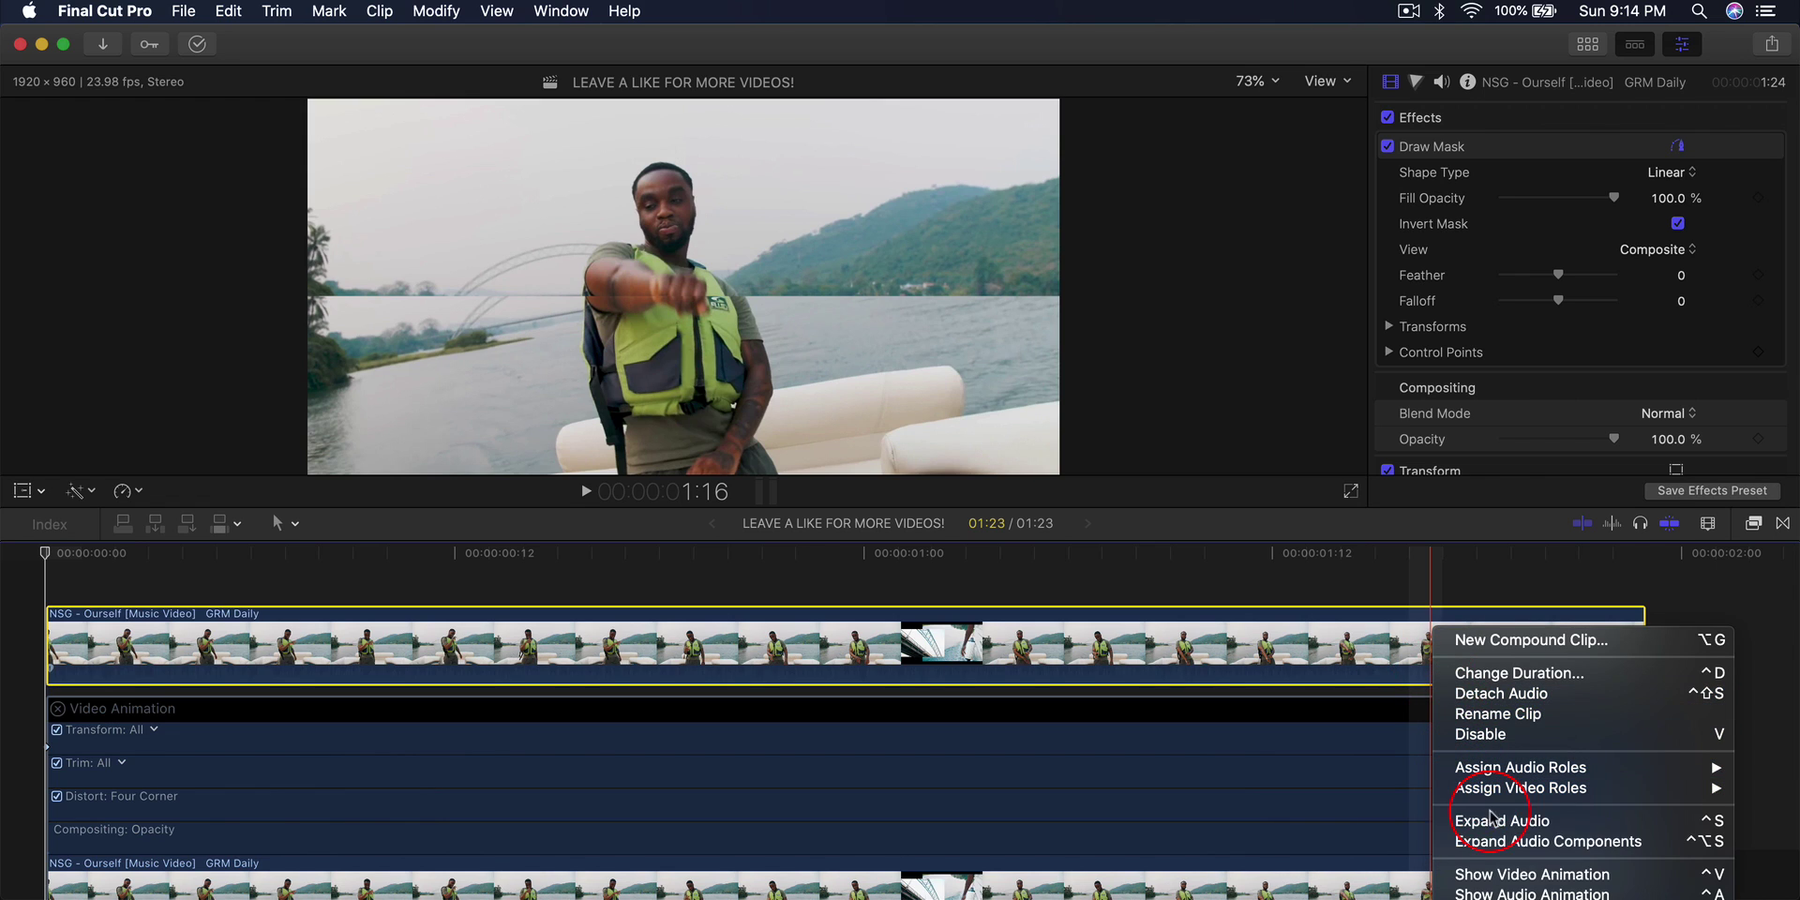
key("ctrl+v")
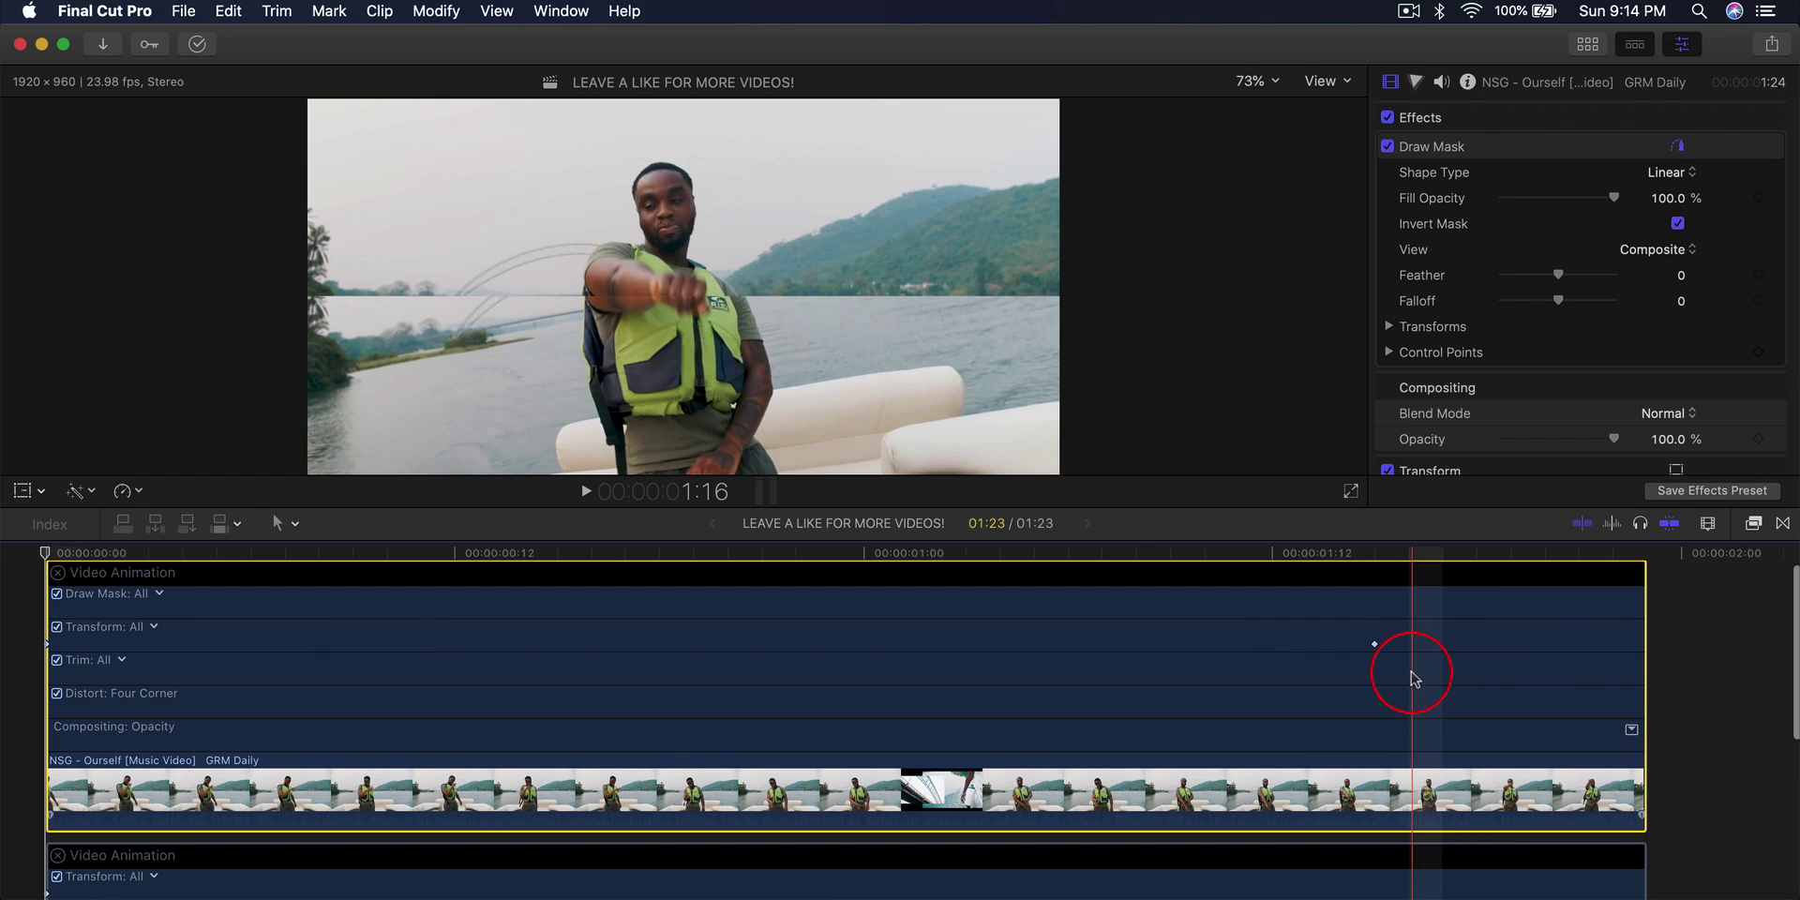
scroll(1374, 669, "down", 2)
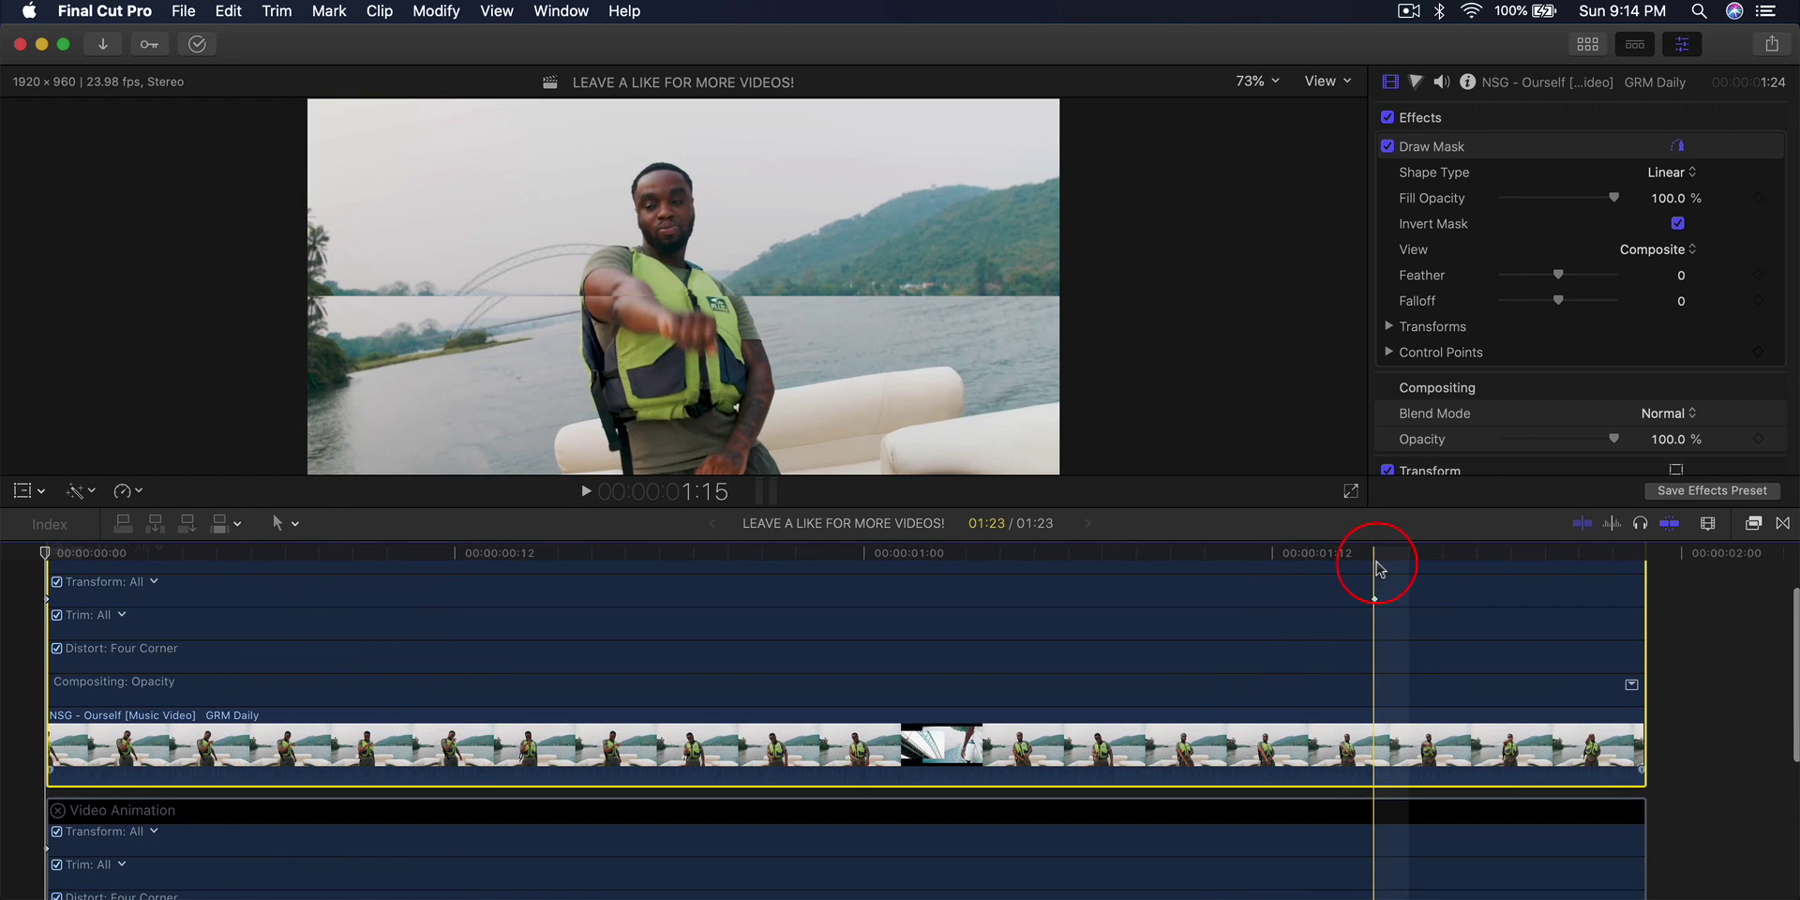
scroll(1371, 677, "down", 4)
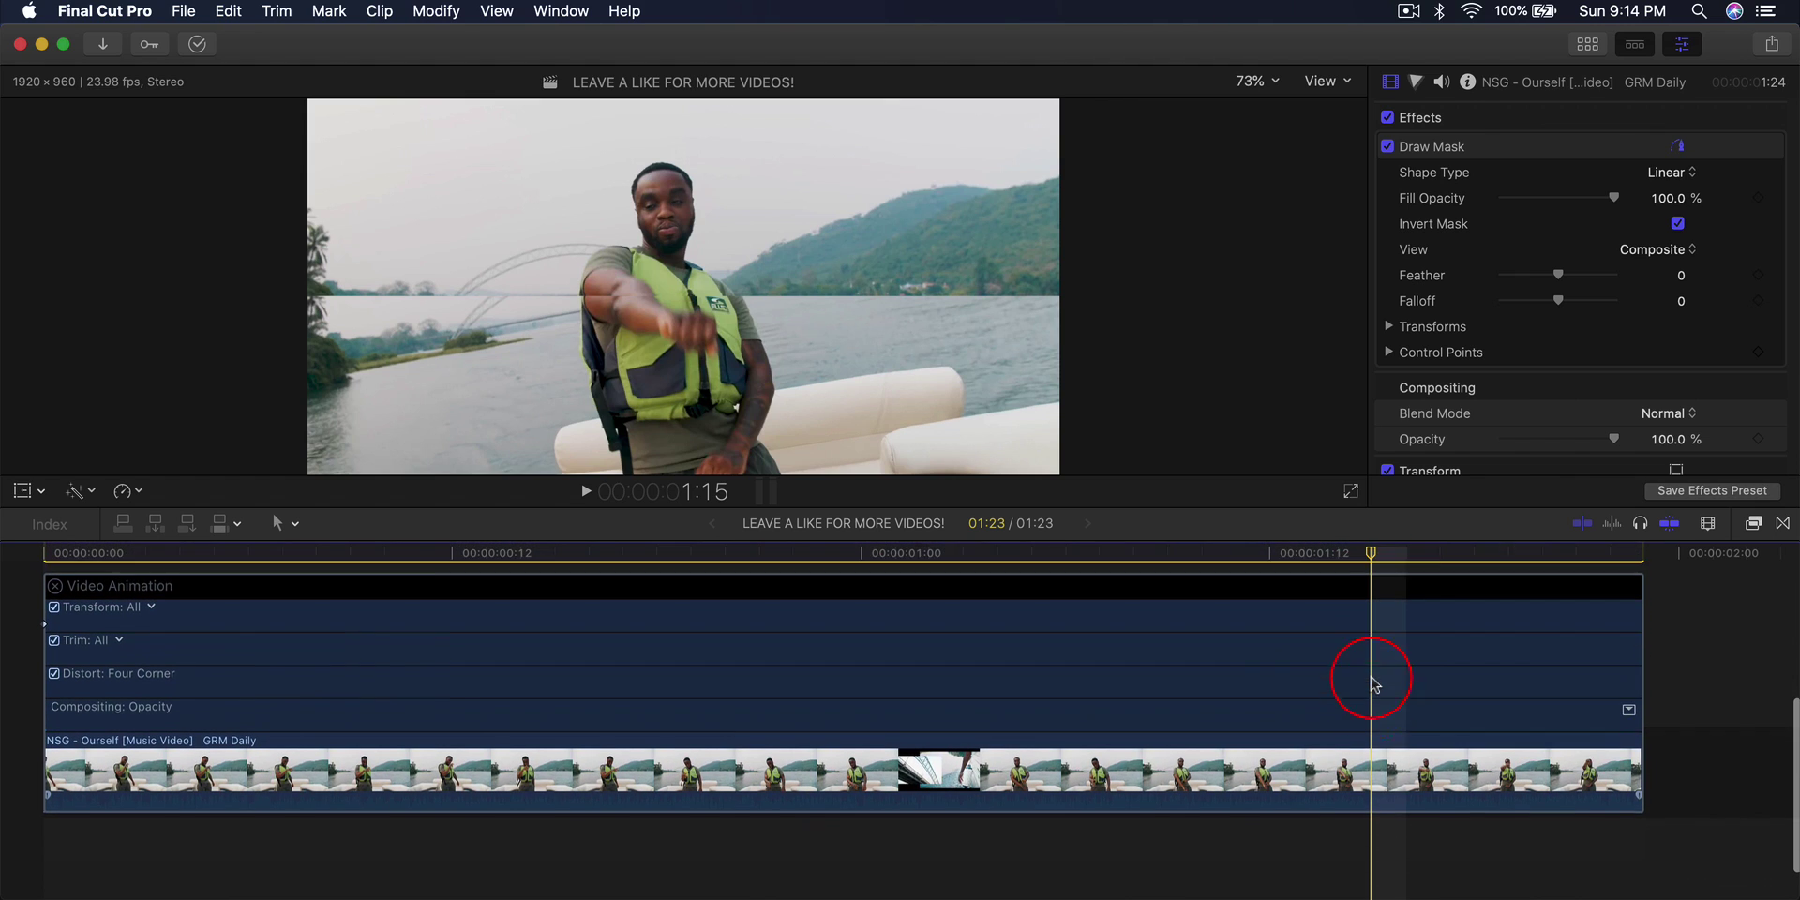
left_click(1366, 767)
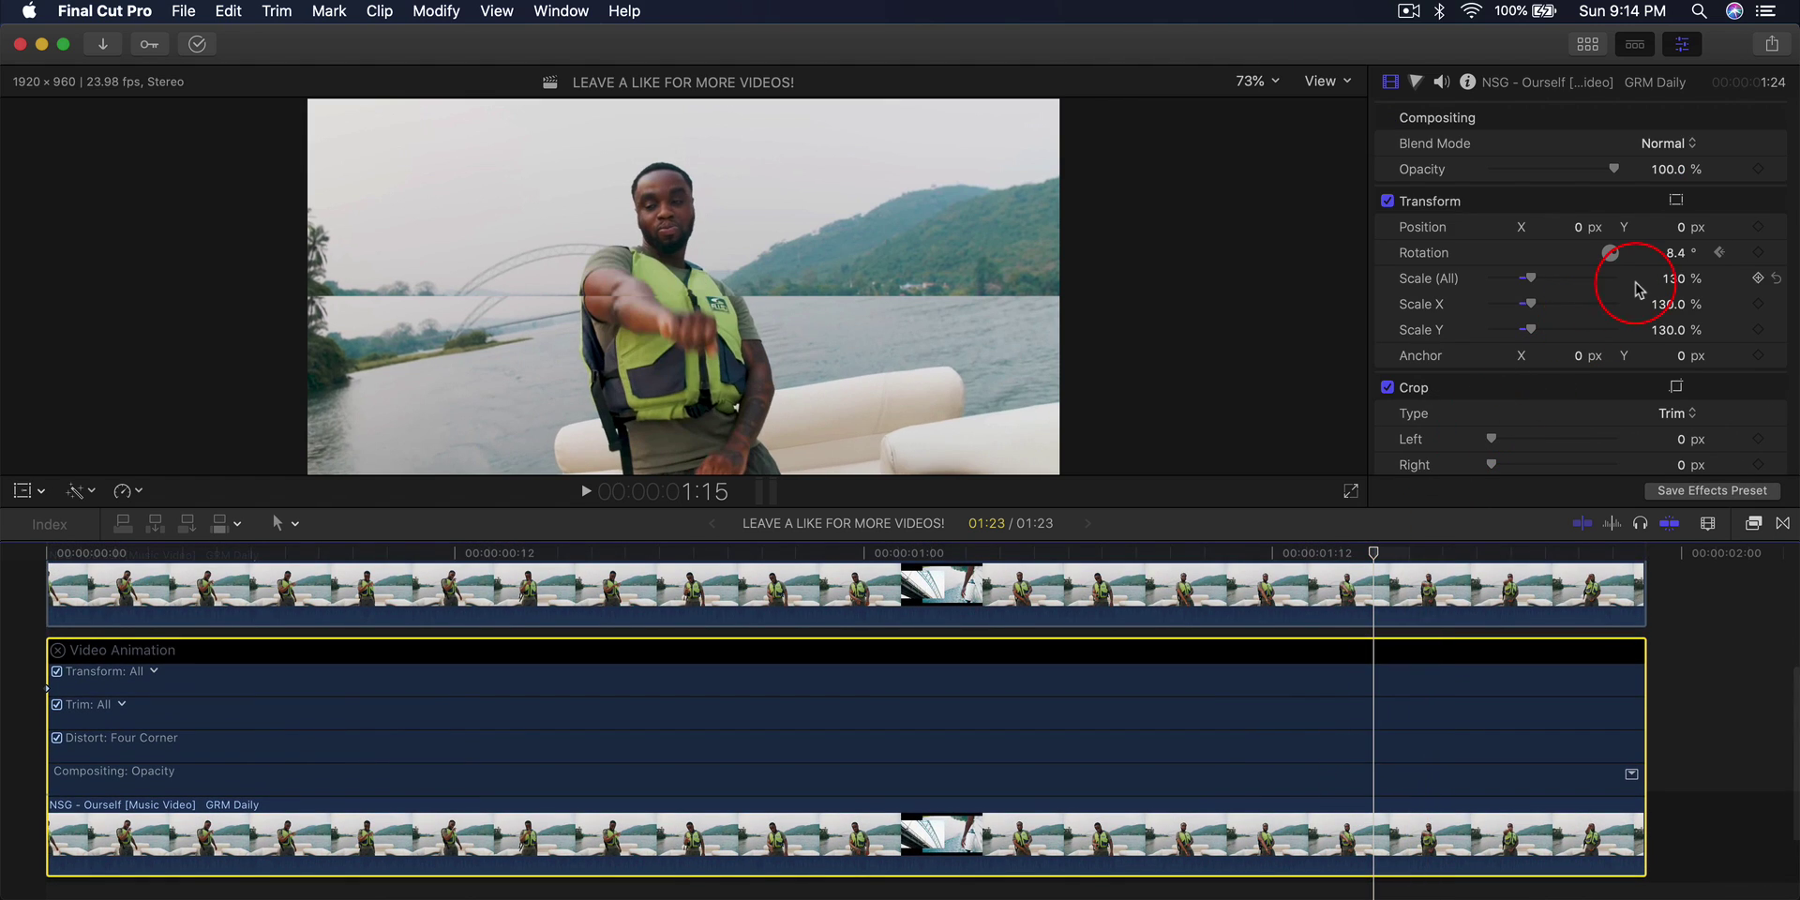
left_click(1677, 255)
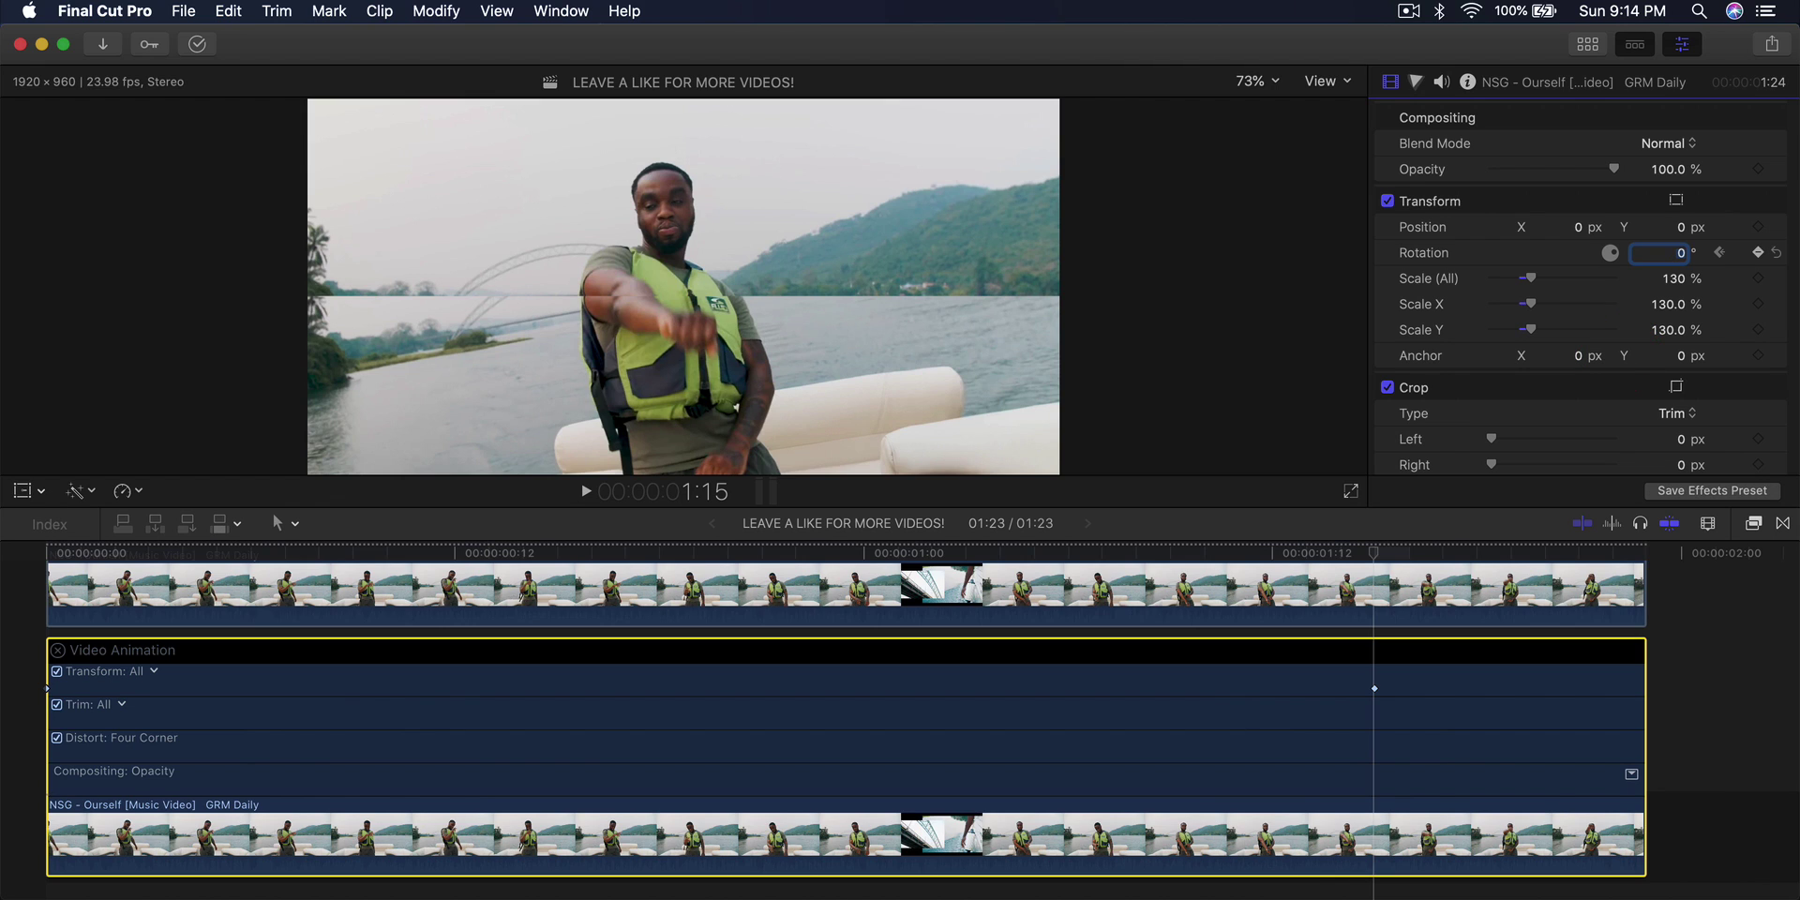
left_click(1552, 419)
Play the rotation animation from the start and stop near the first frame.
left_click(94, 780)
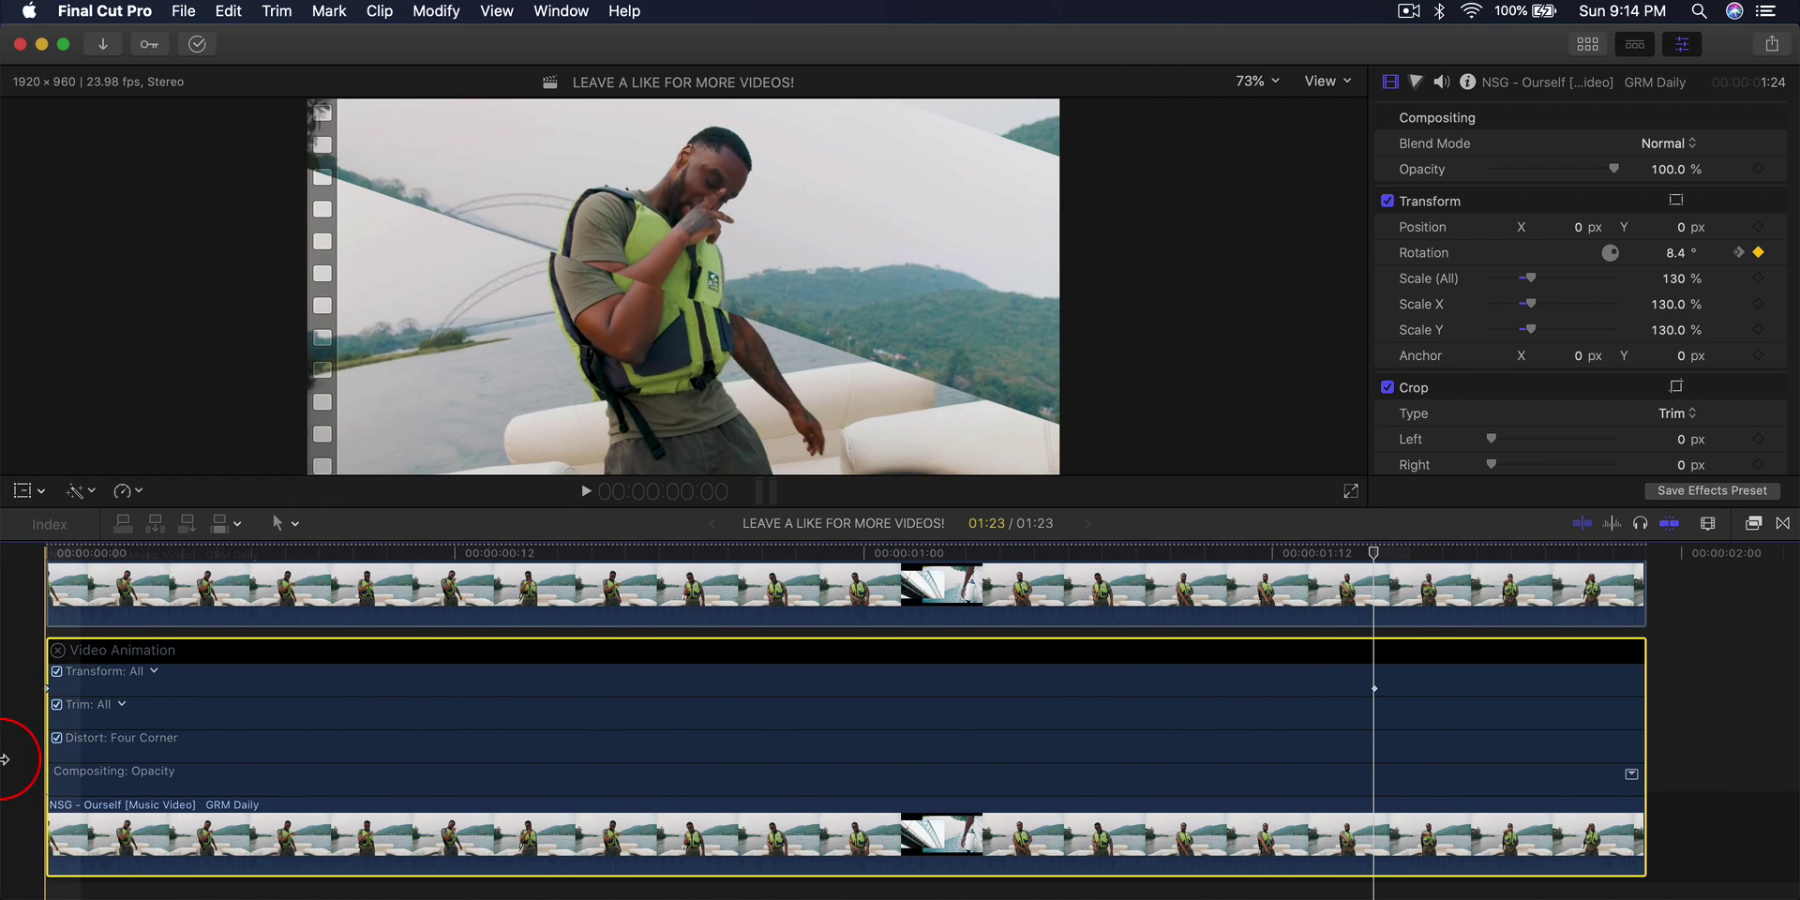
key("space")
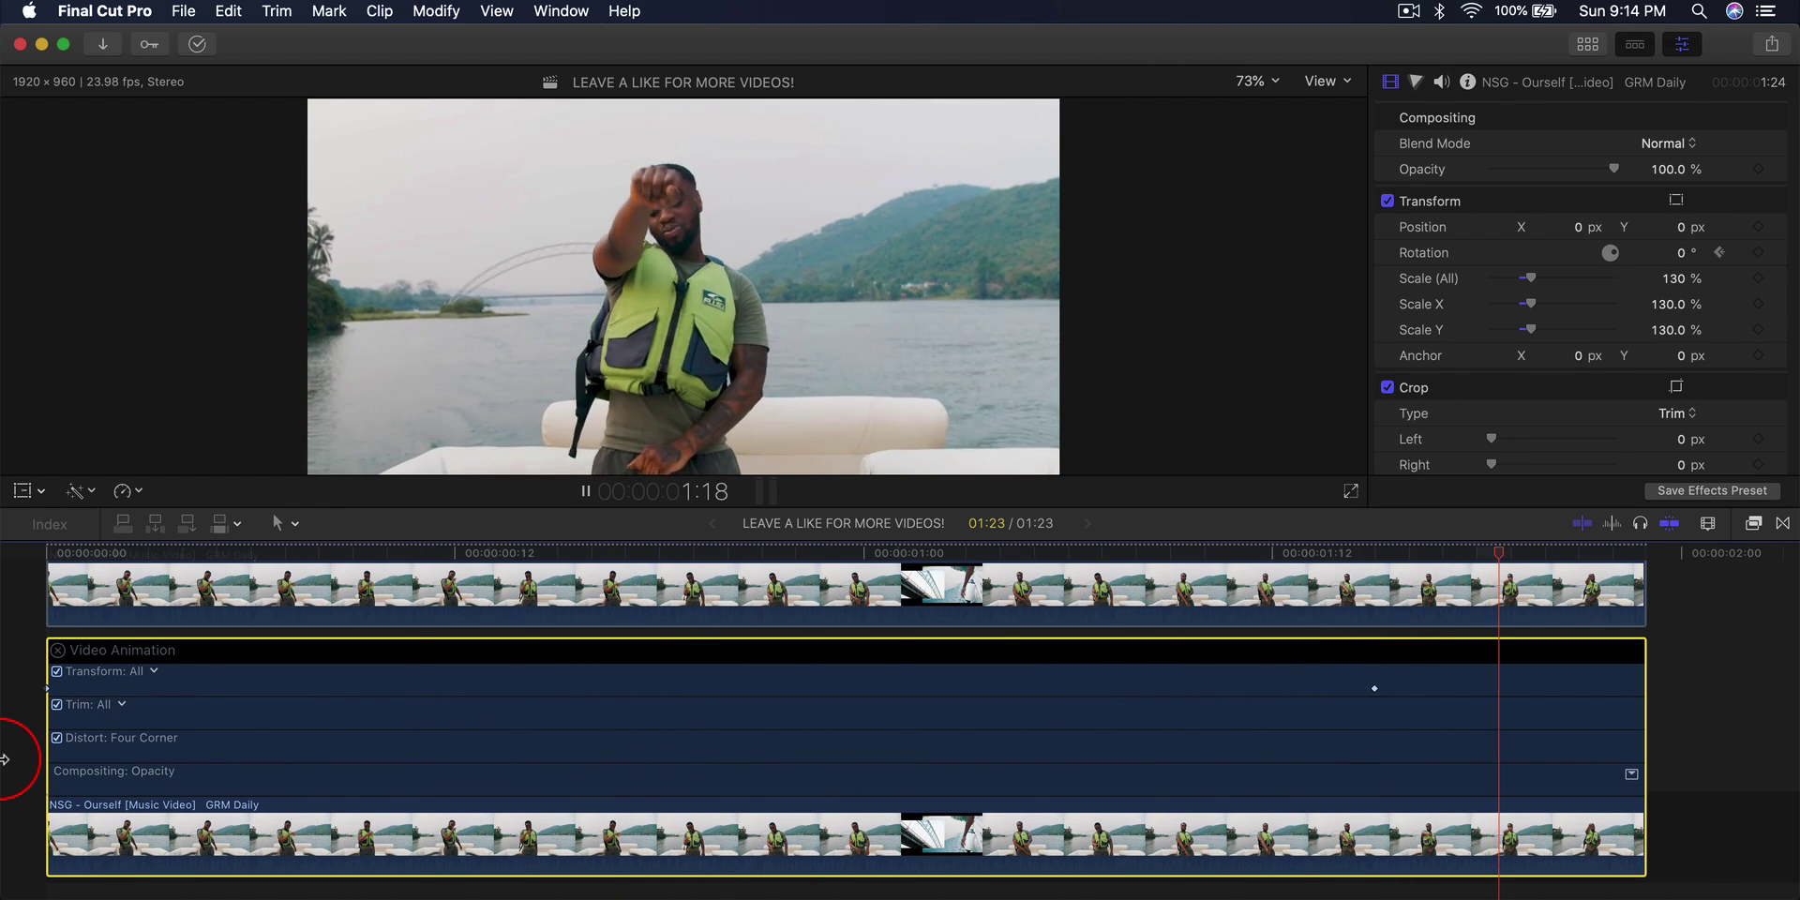
left_click(951, 230)
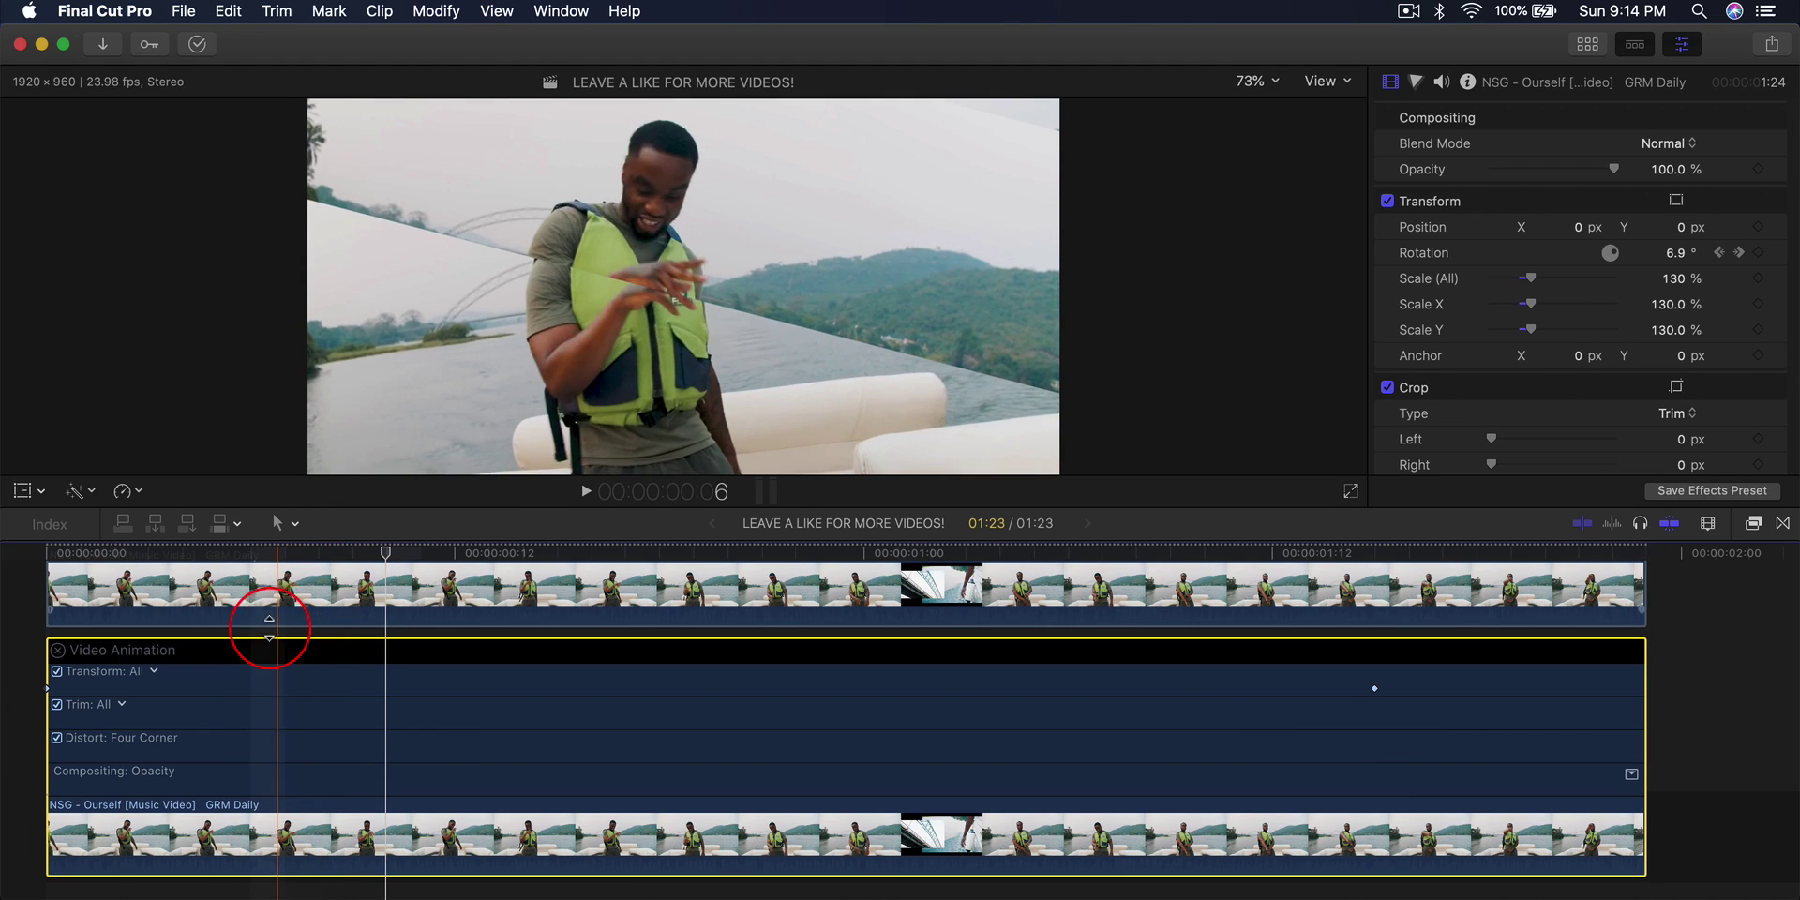
left_click(109, 553)
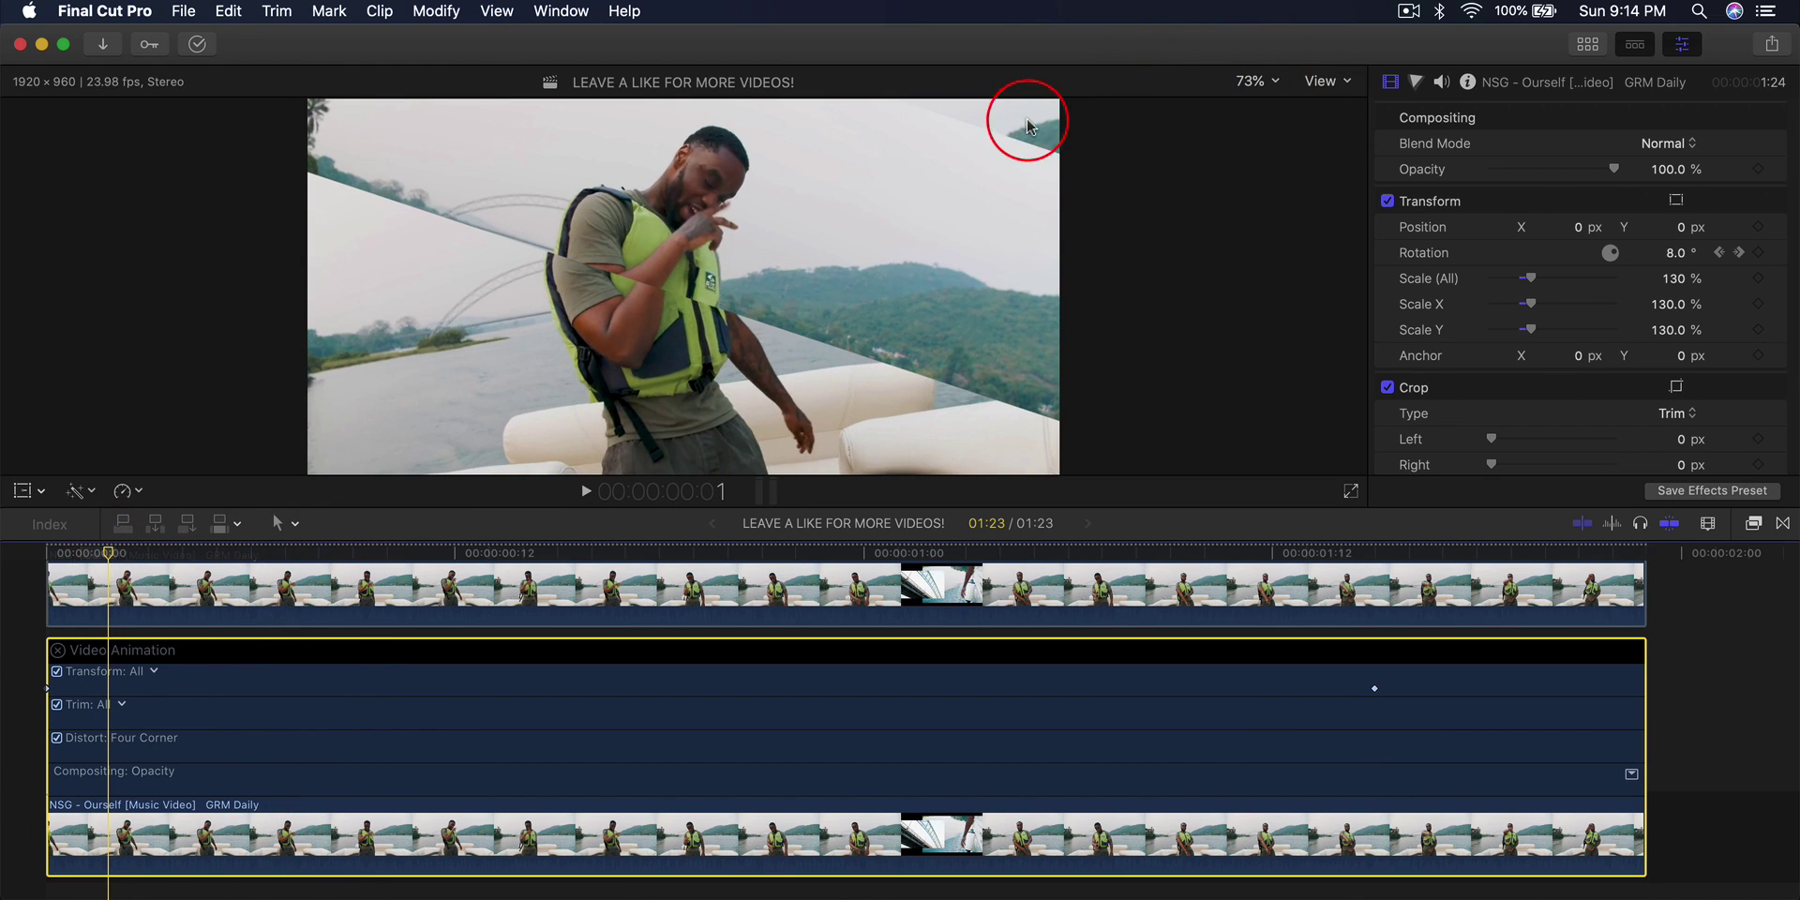
Hide the animation rows and marquee-select both stacked clips.
scroll(354, 675, "down", 3)
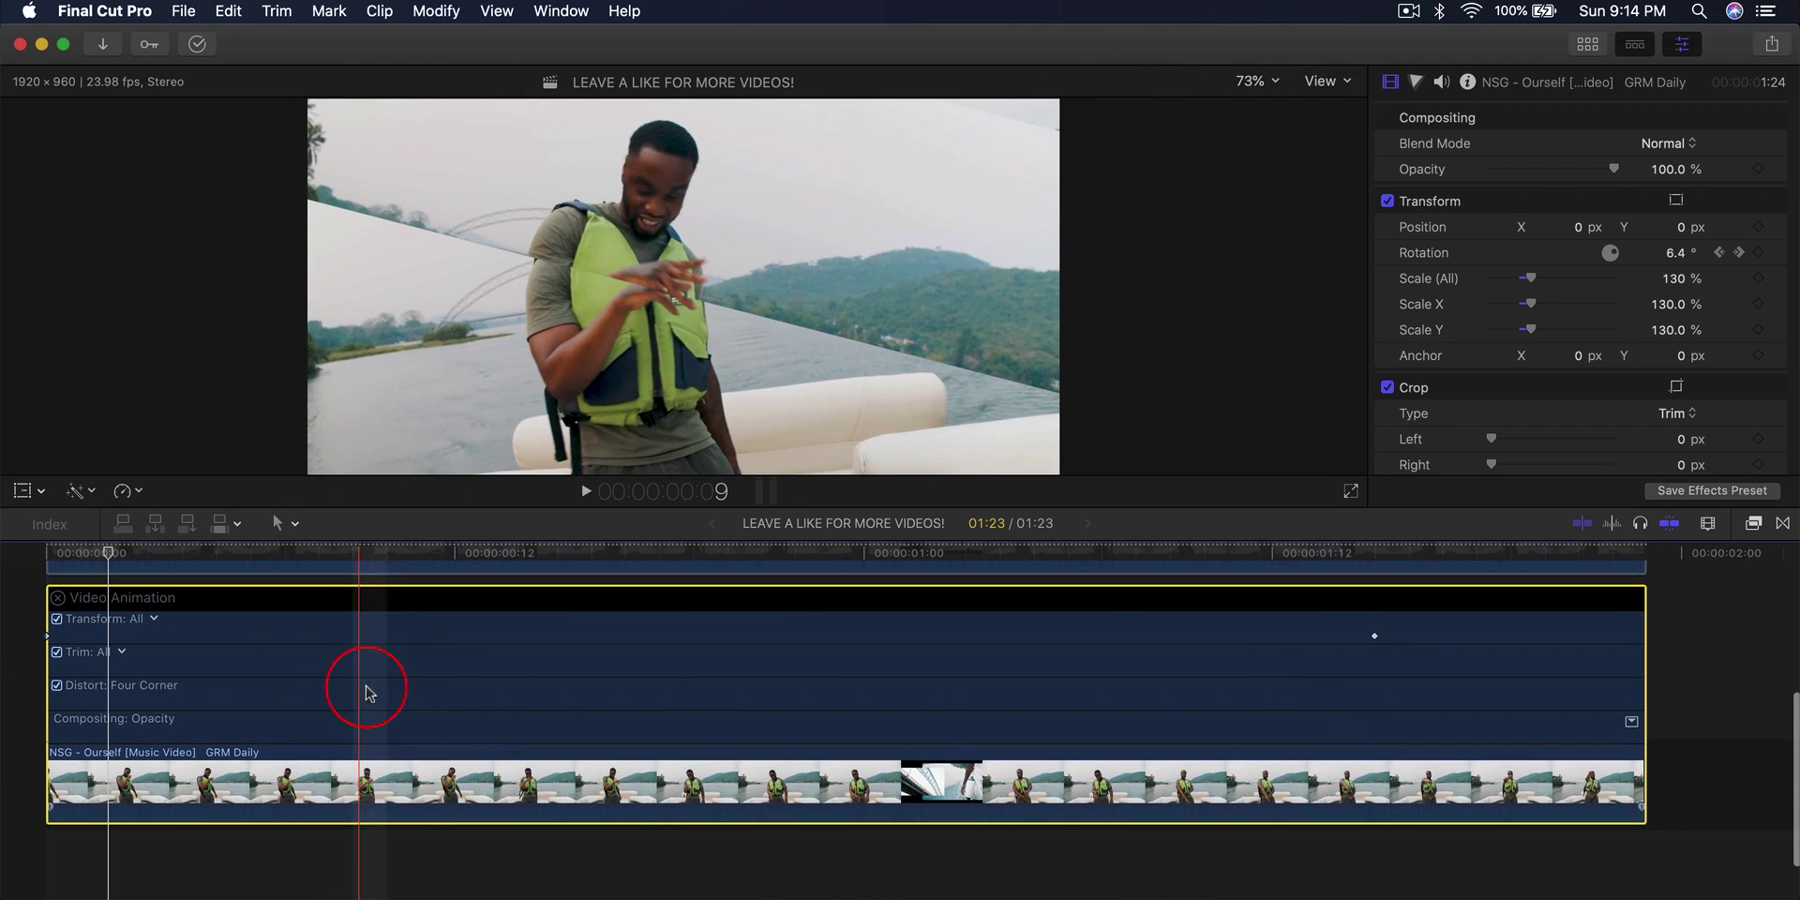
scroll(365, 692, "down", 4)
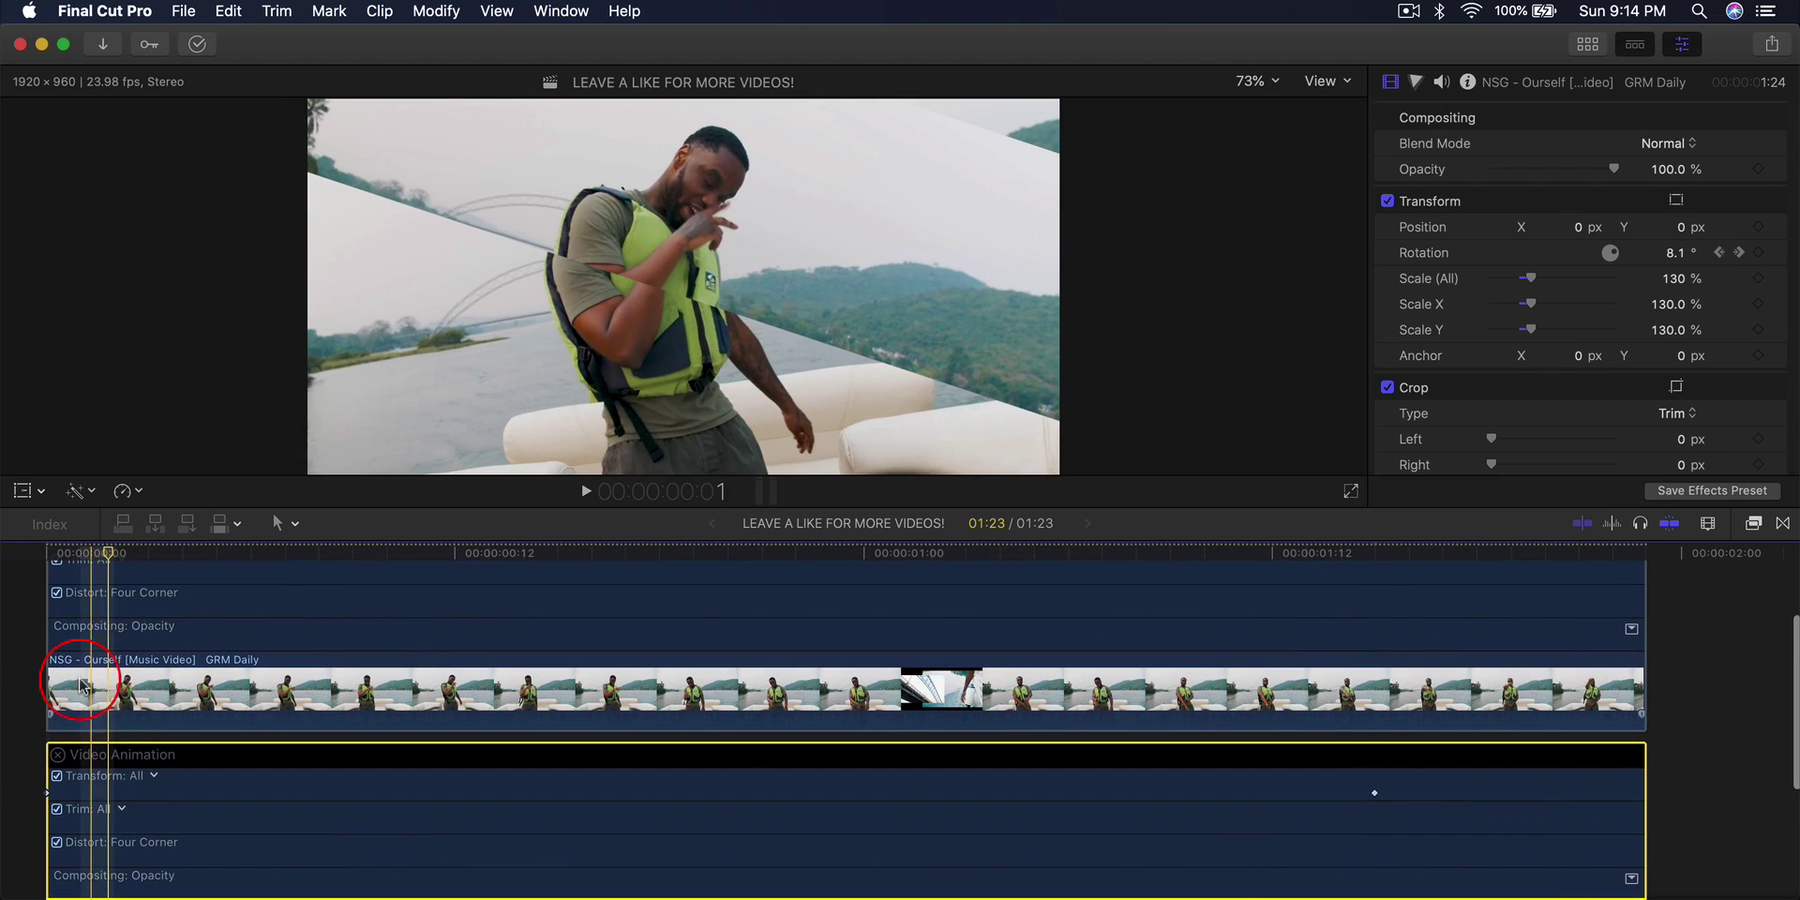
scroll(47, 694, "up", 5)
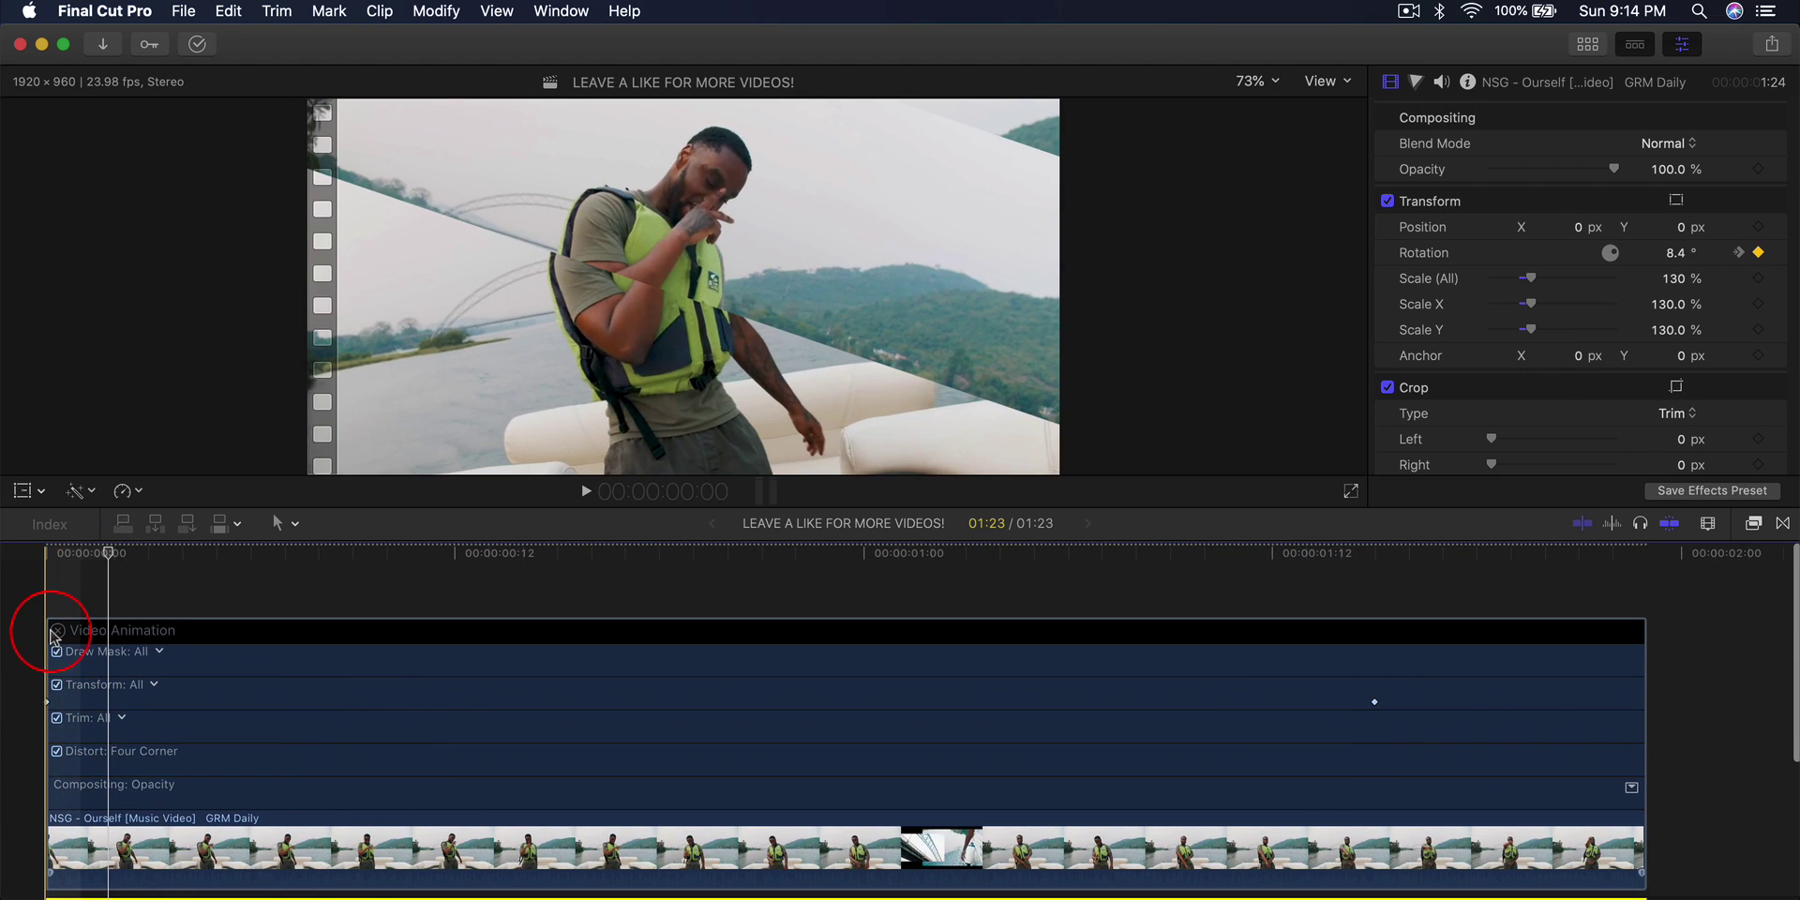
left_click(57, 630)
left_click_drag(94, 830, 121, 691)
left_click_drag(153, 603, 108, 797)
Combine both stacked clips into a compound clip named 'efeect 1'.
right_click(321, 715)
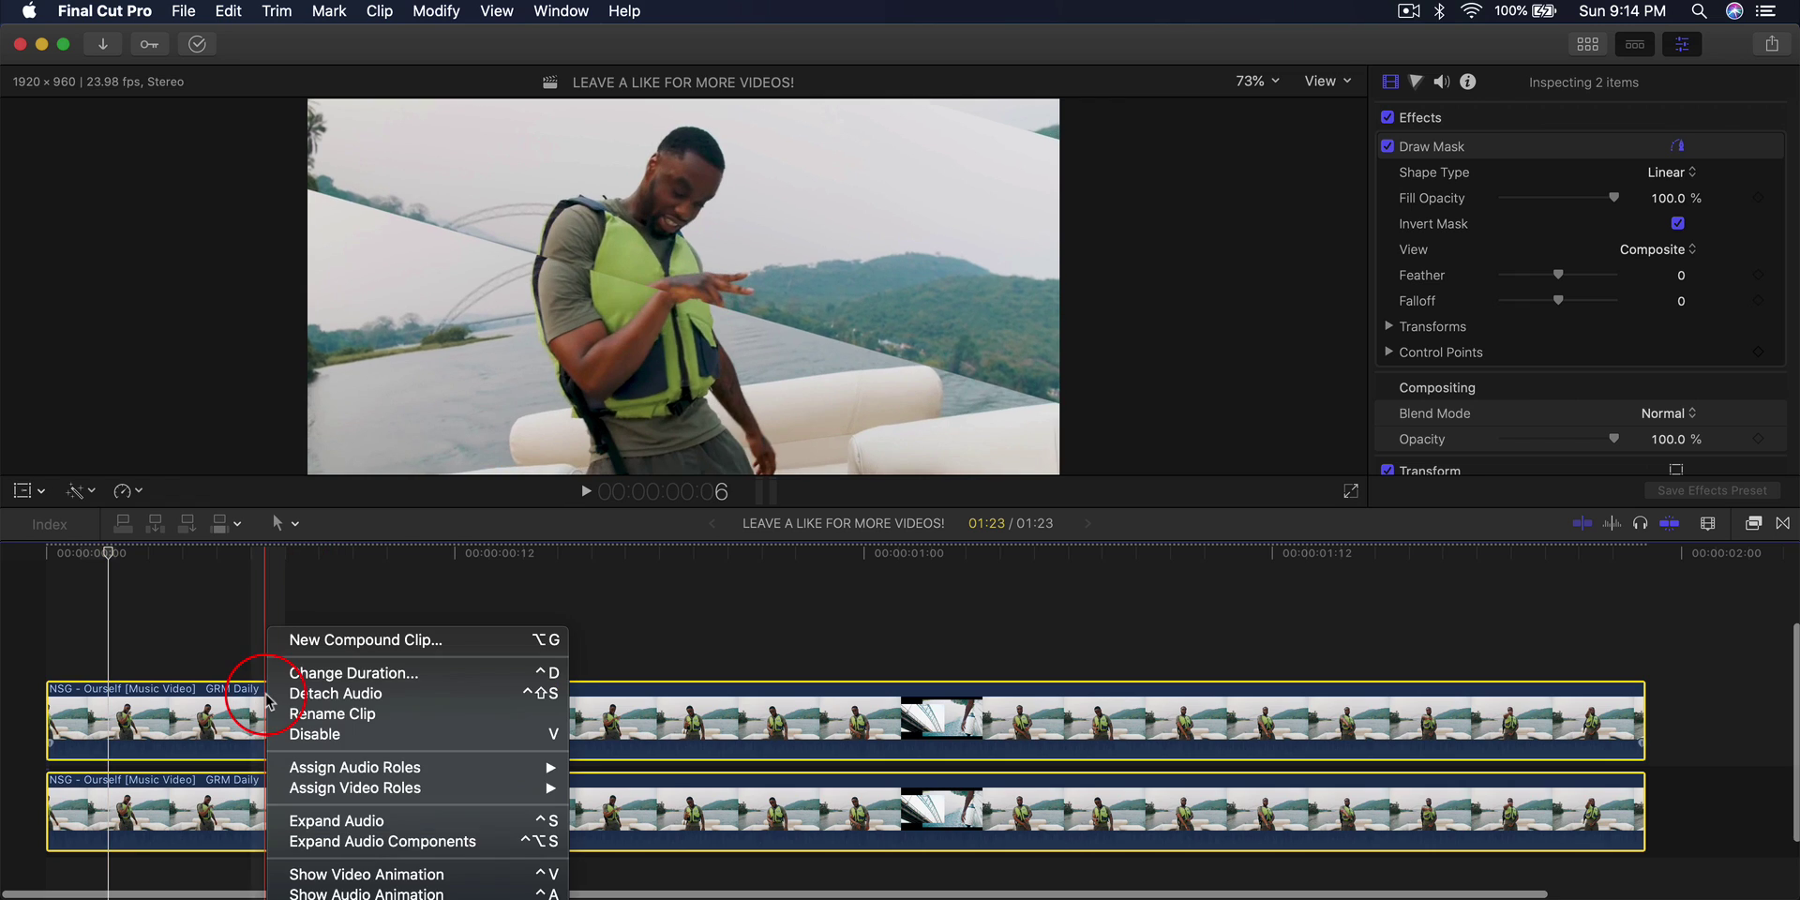
left_click(321, 641)
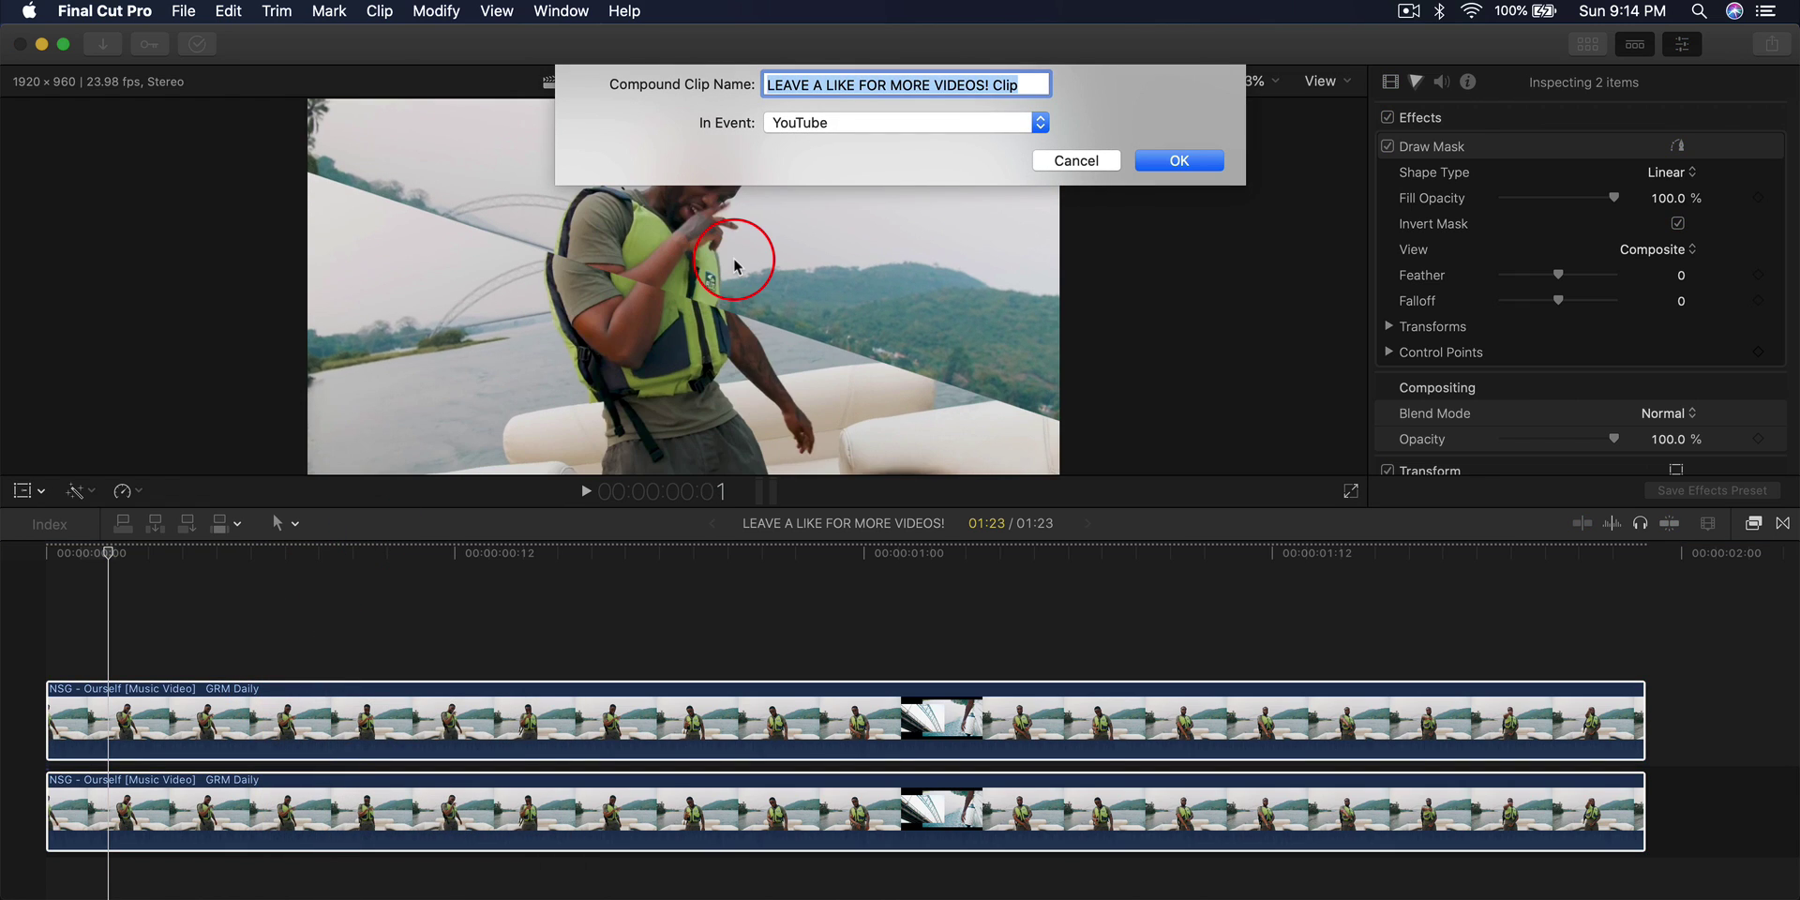
type("efe")
type("ect 1")
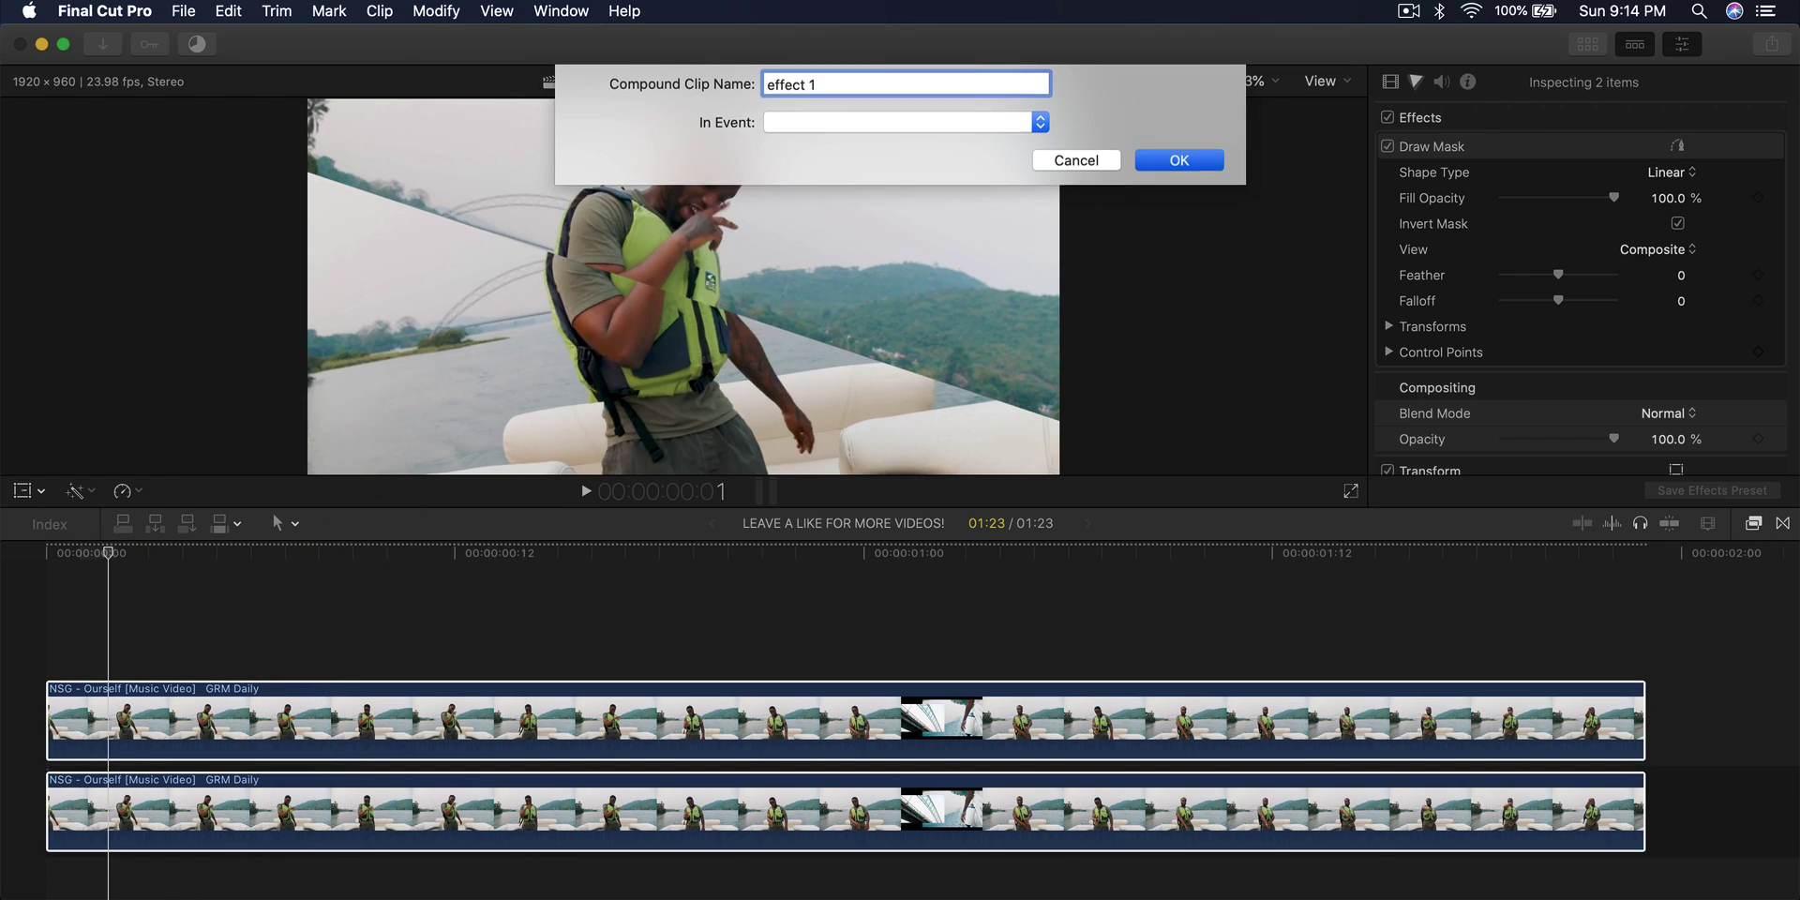
key("Return")
Scale the compound clip up to 119% and return the playhead to the project start.
left_click(422, 751)
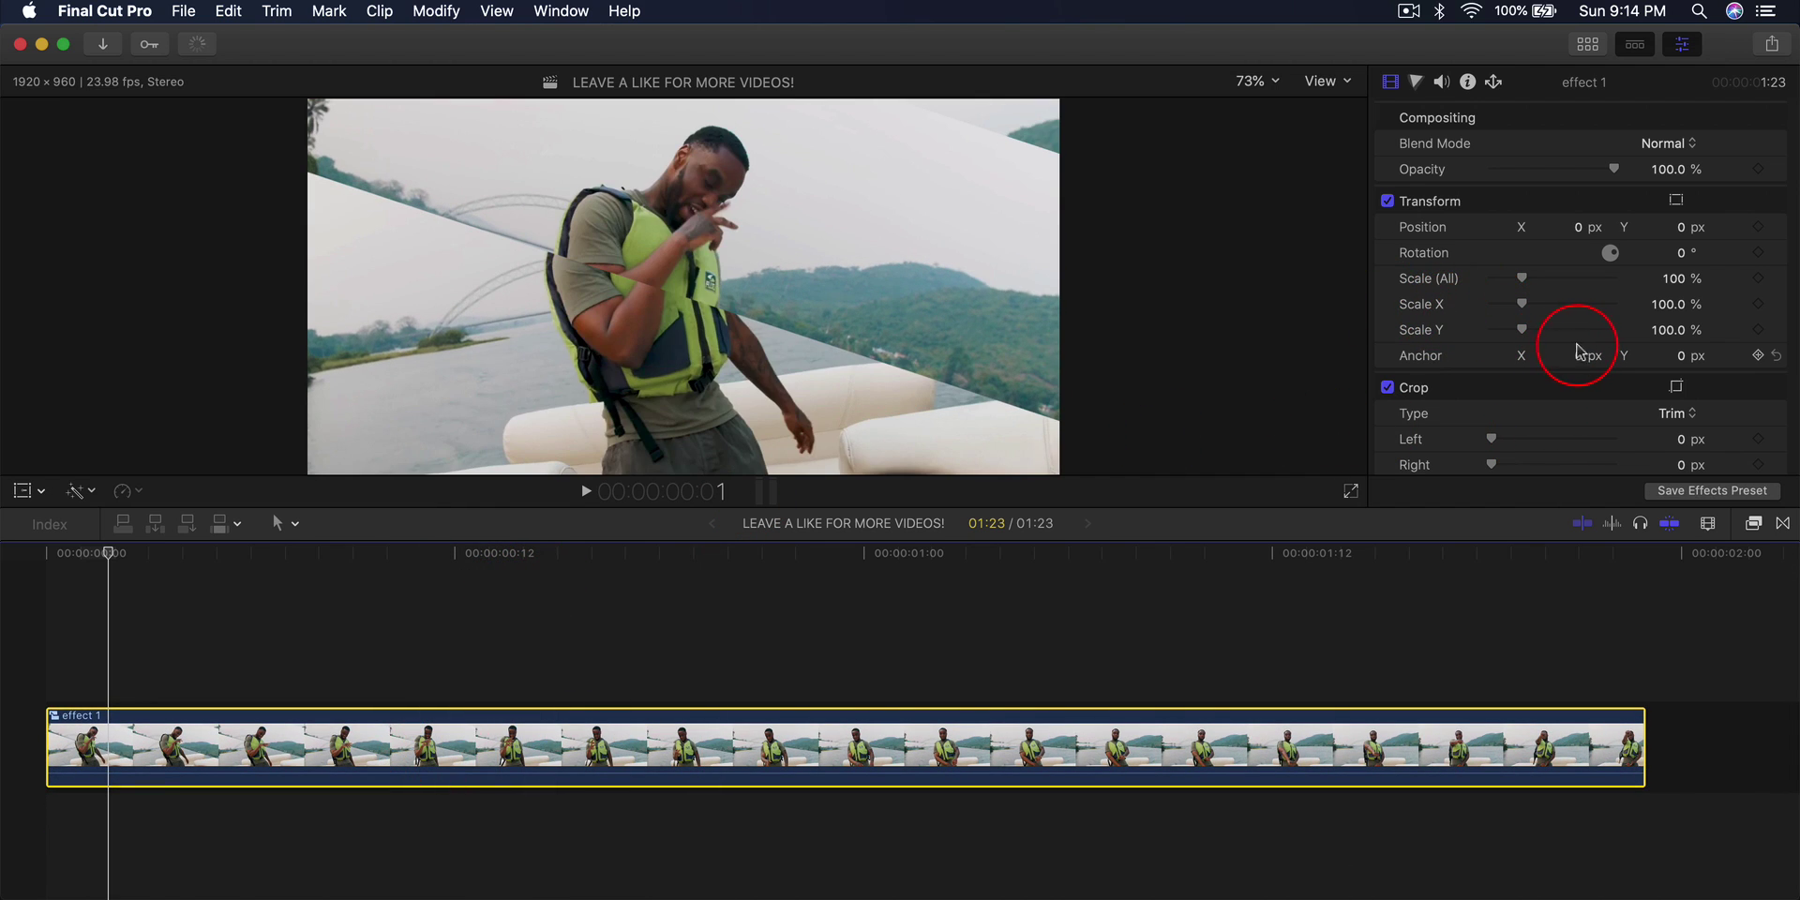
left_click_drag(1522, 284, 1528, 285)
left_click(133, 647)
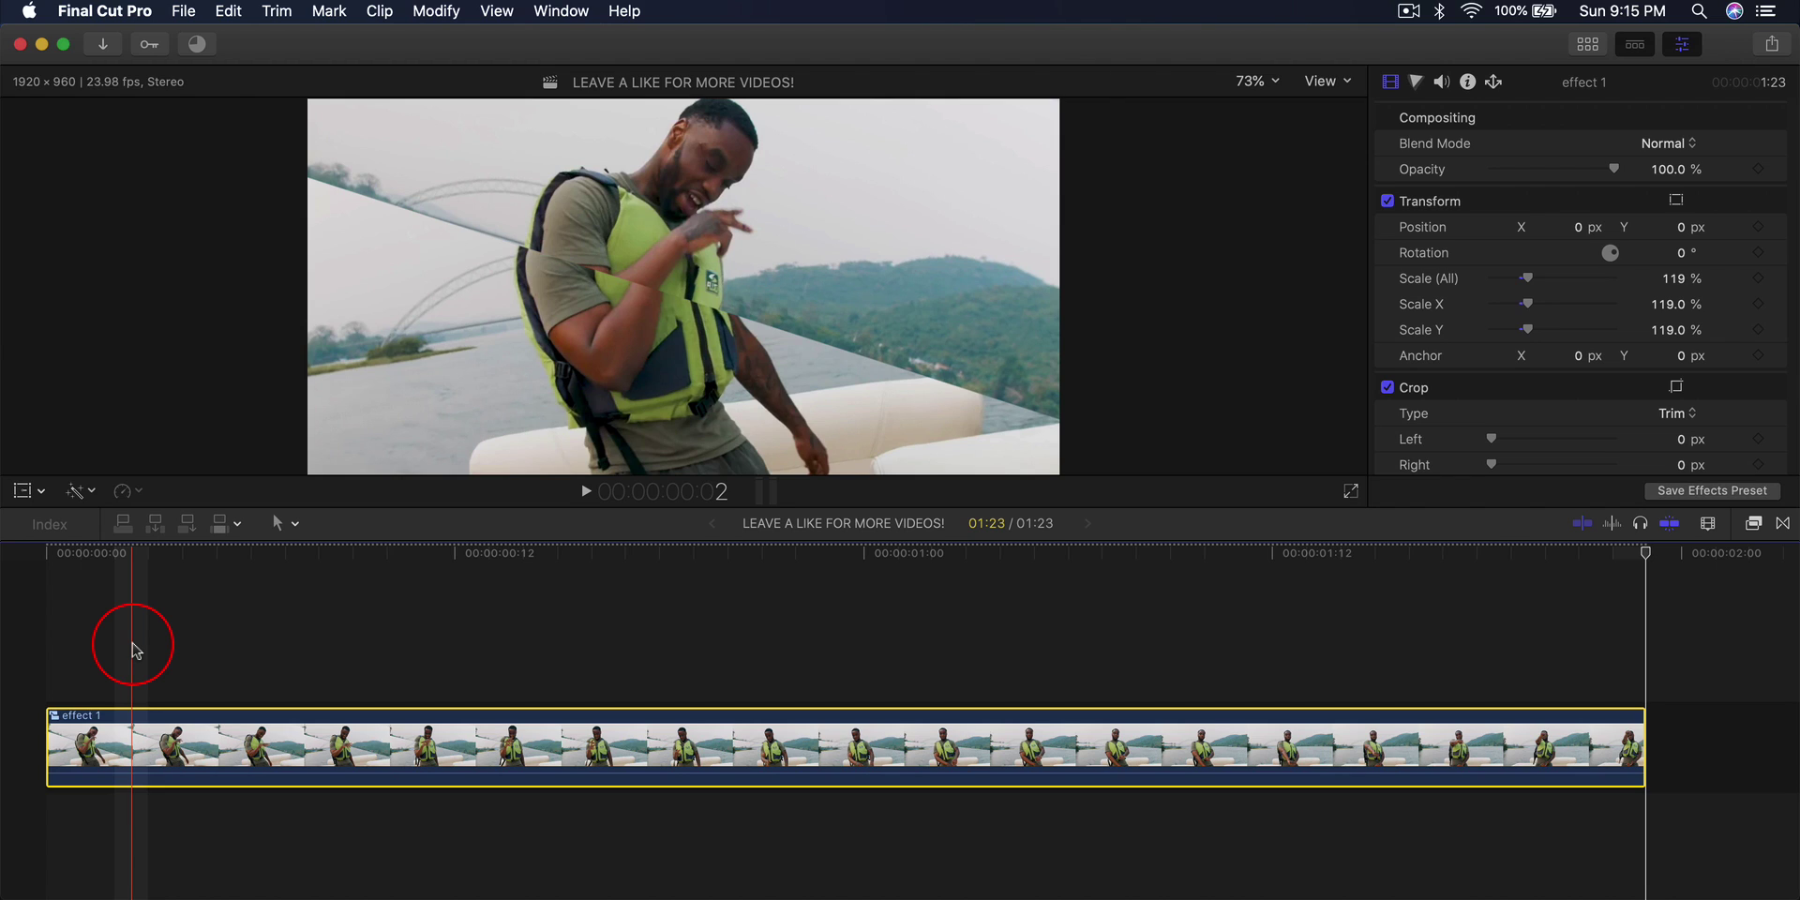
left_click(77, 579)
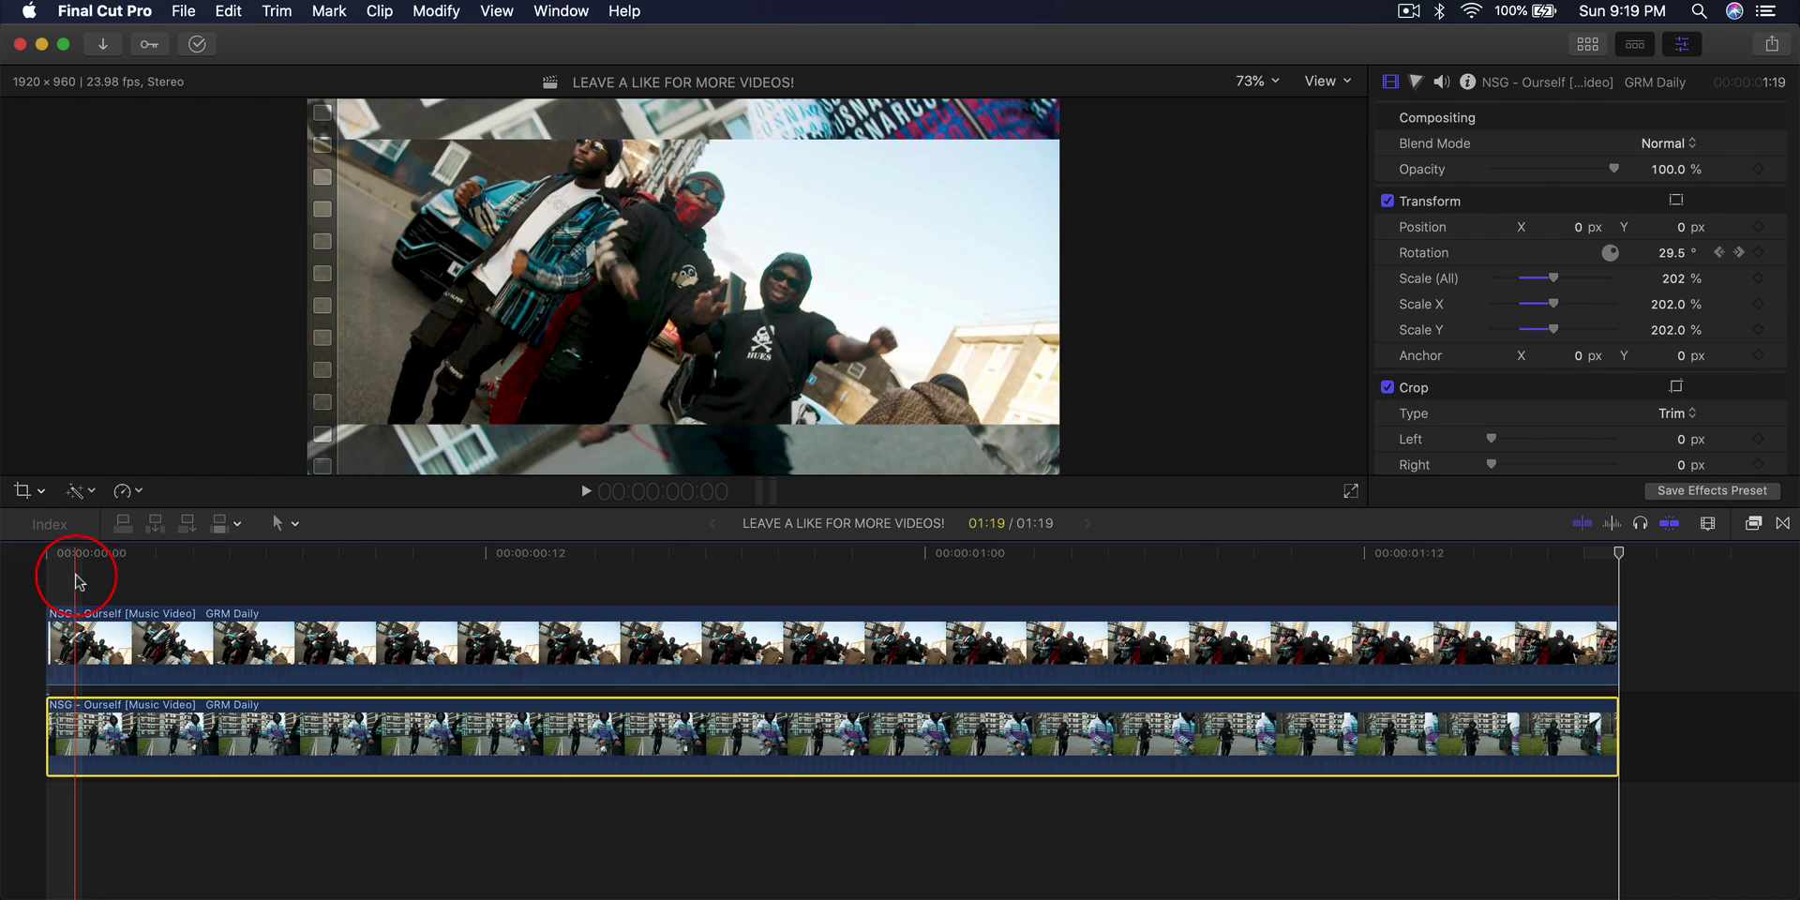
Play the project, then connect the second clip above the first, overlapping its later half.
key("space")
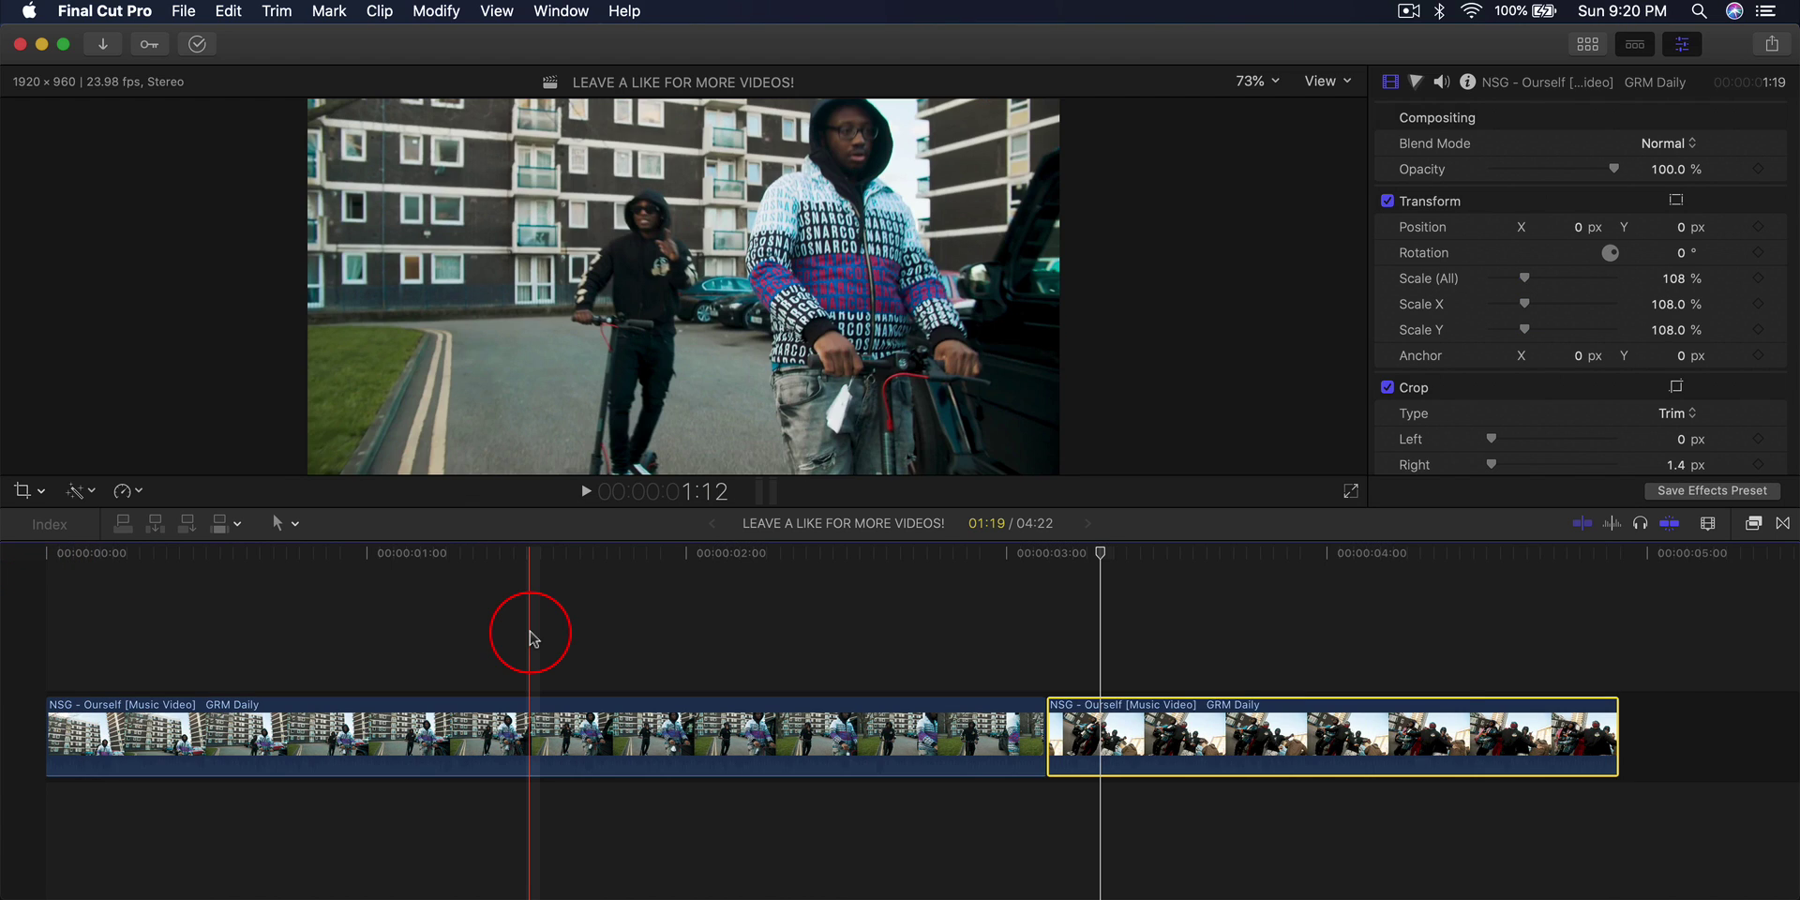
left_click(982, 731)
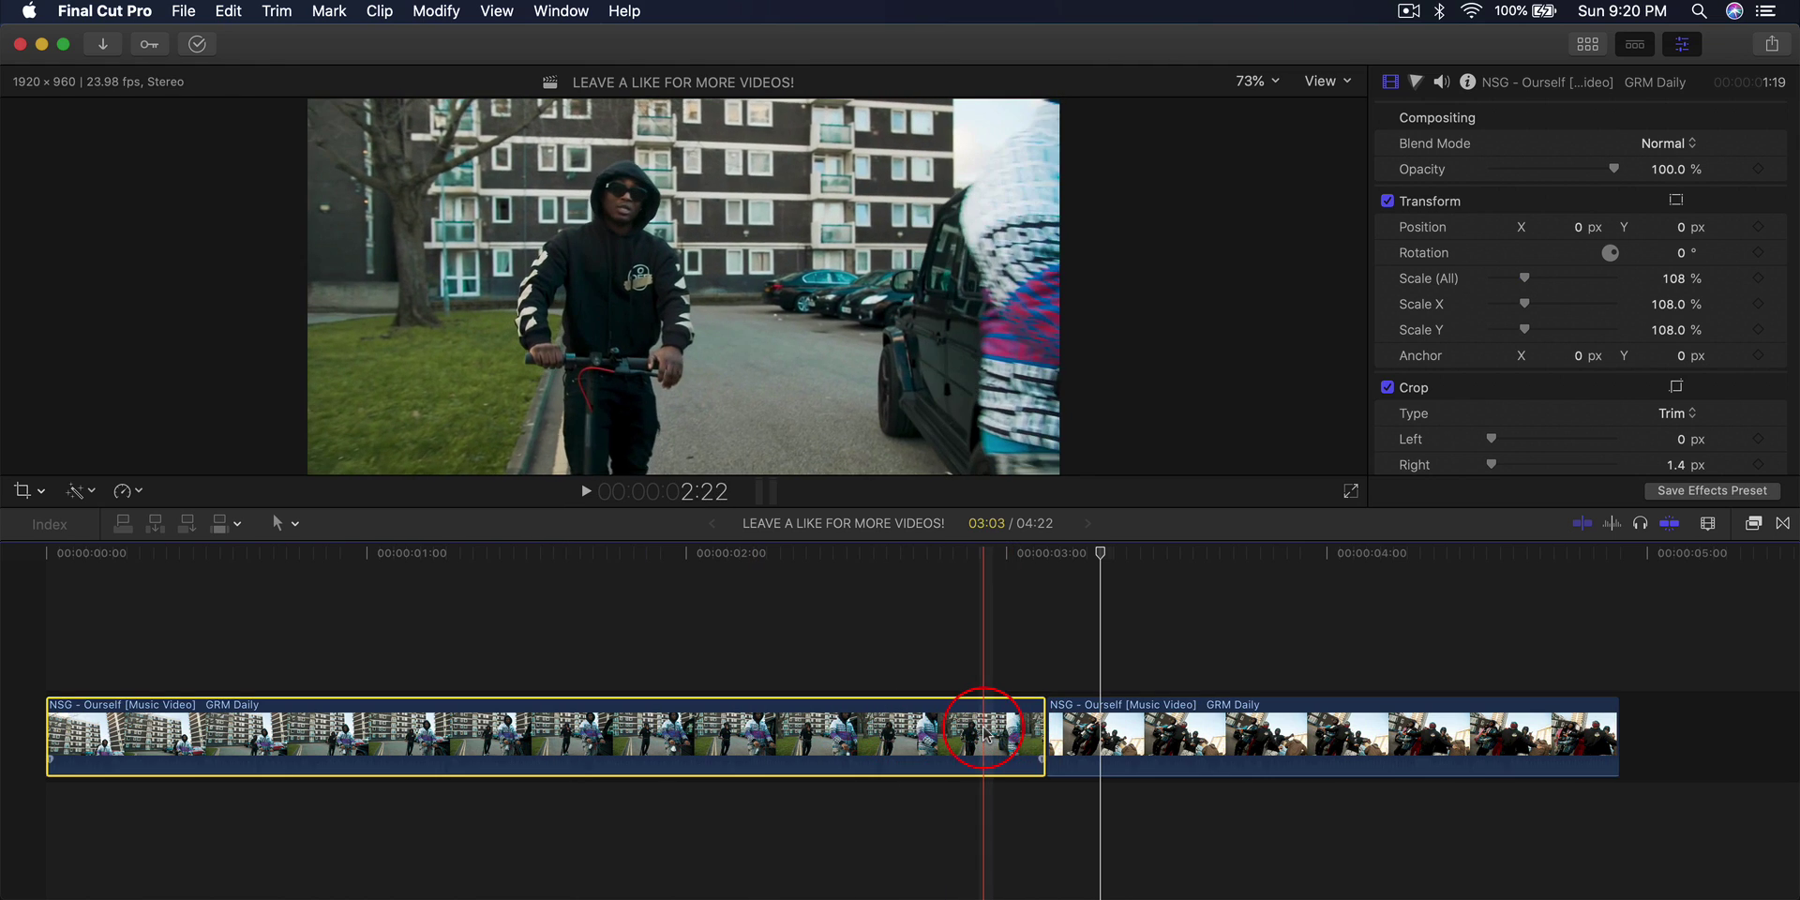
left_click_drag(1090, 734, 637, 631)
left_click(526, 623)
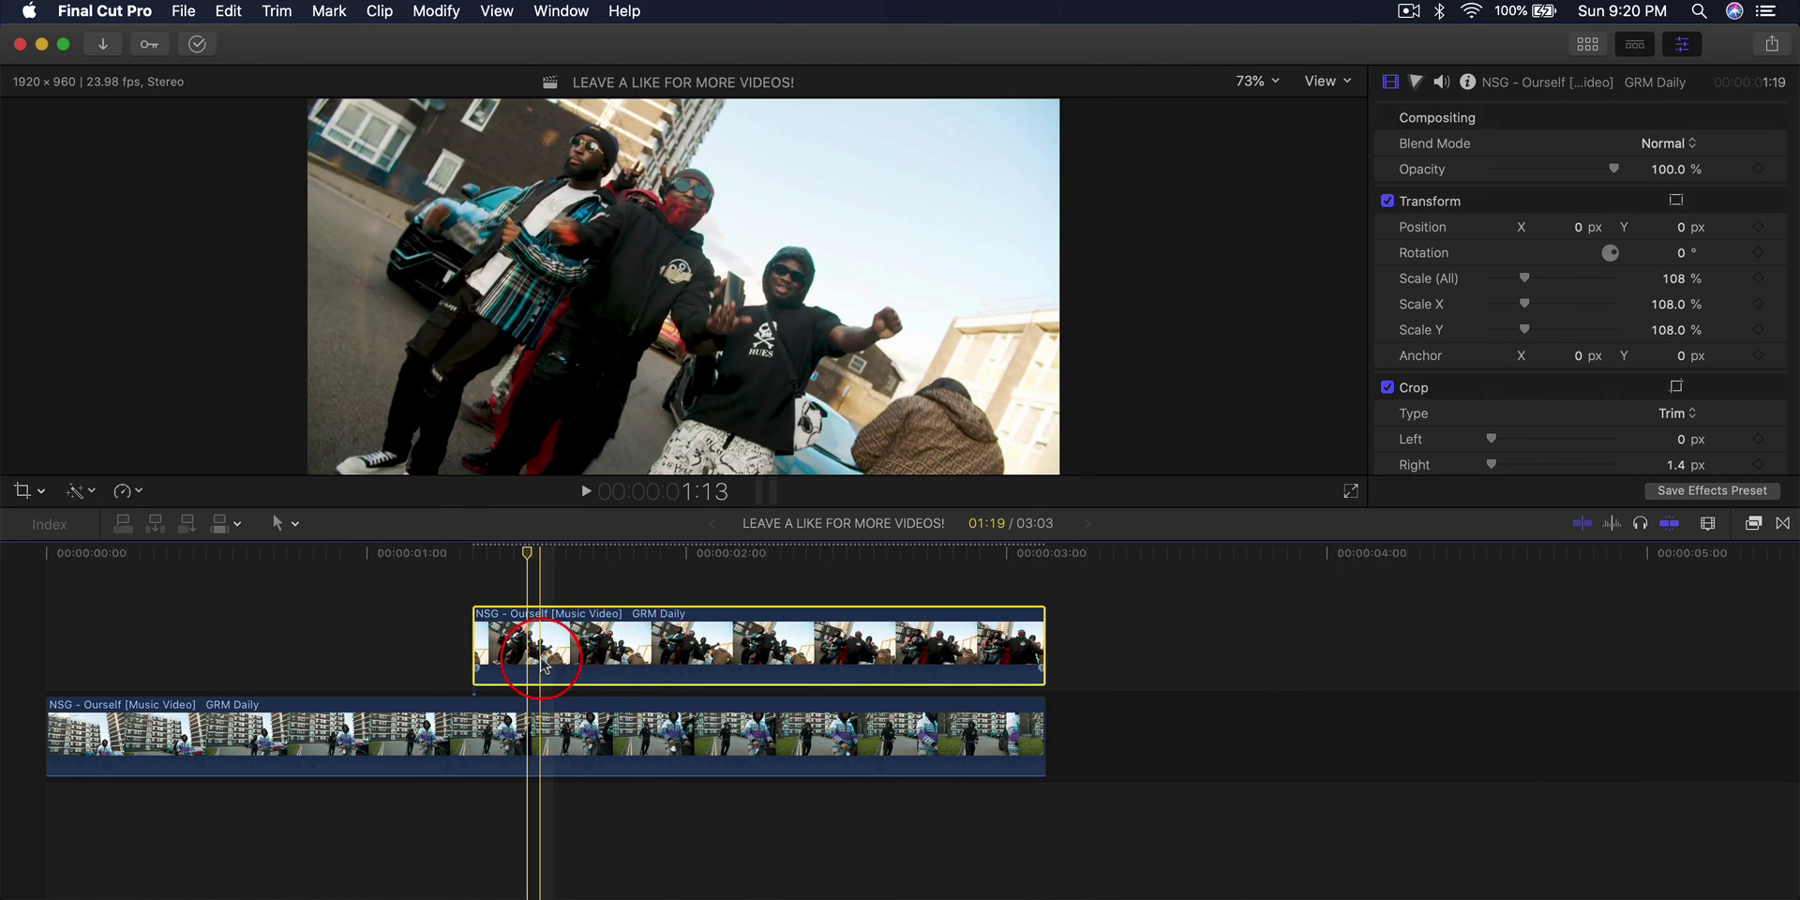
Crop the upper clip about 136 px off the top and 133 px off the bottom, then play it back.
left_click(41, 491)
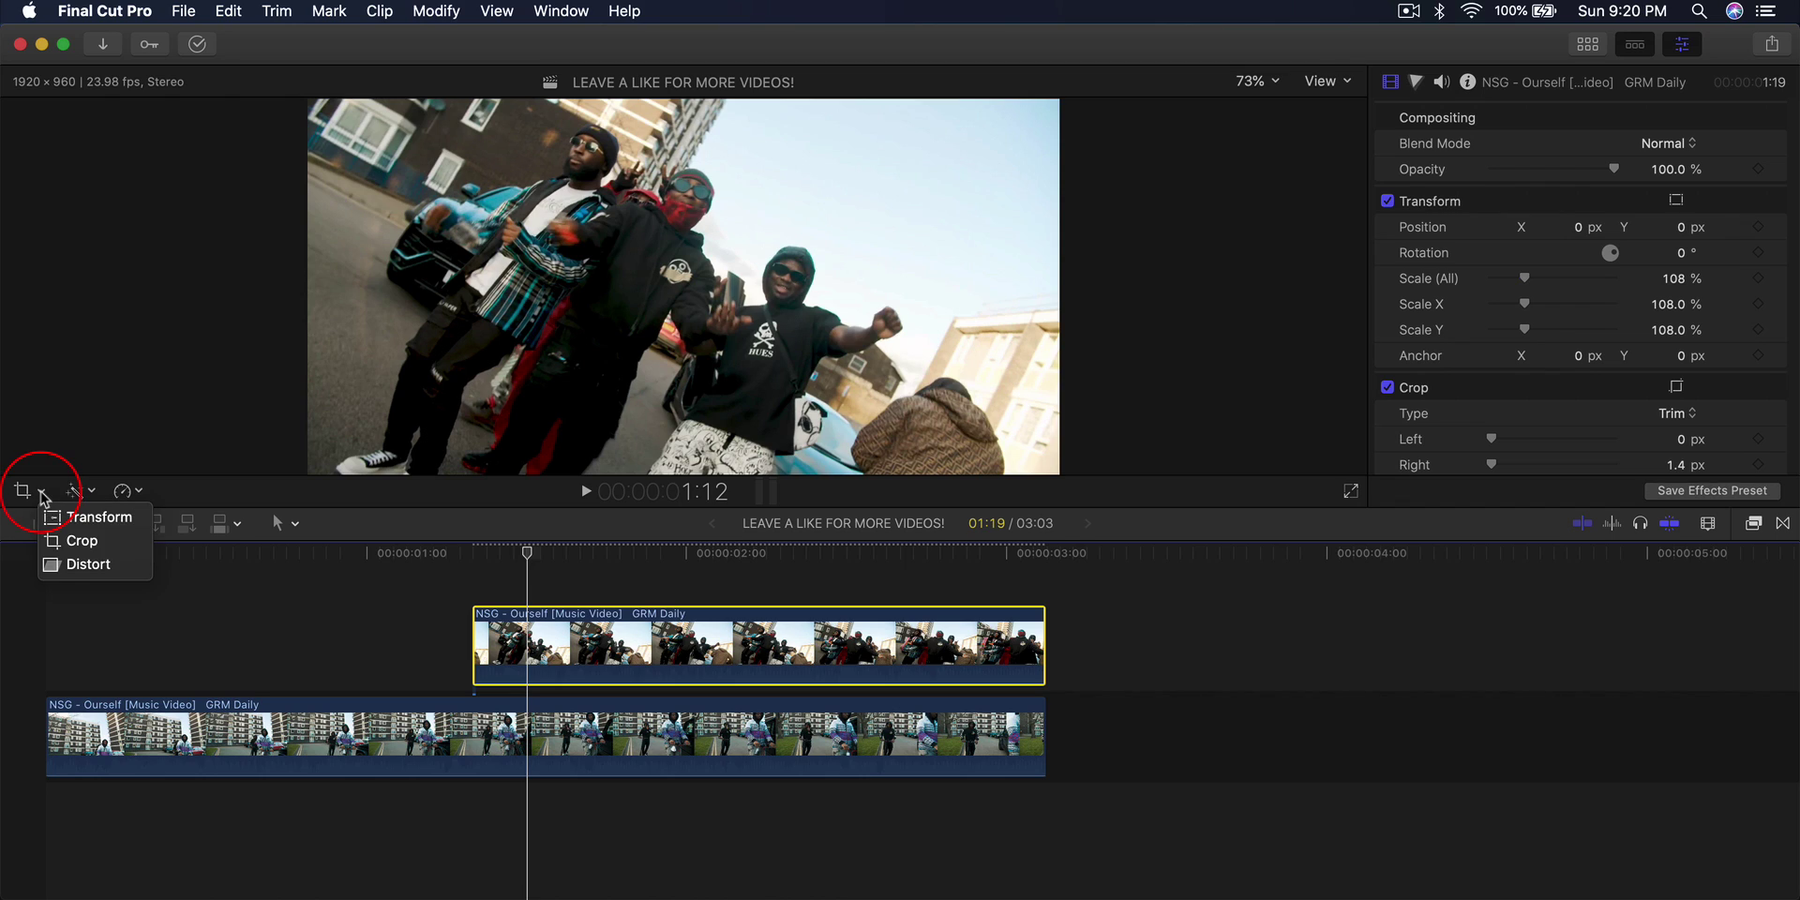
left_click(77, 541)
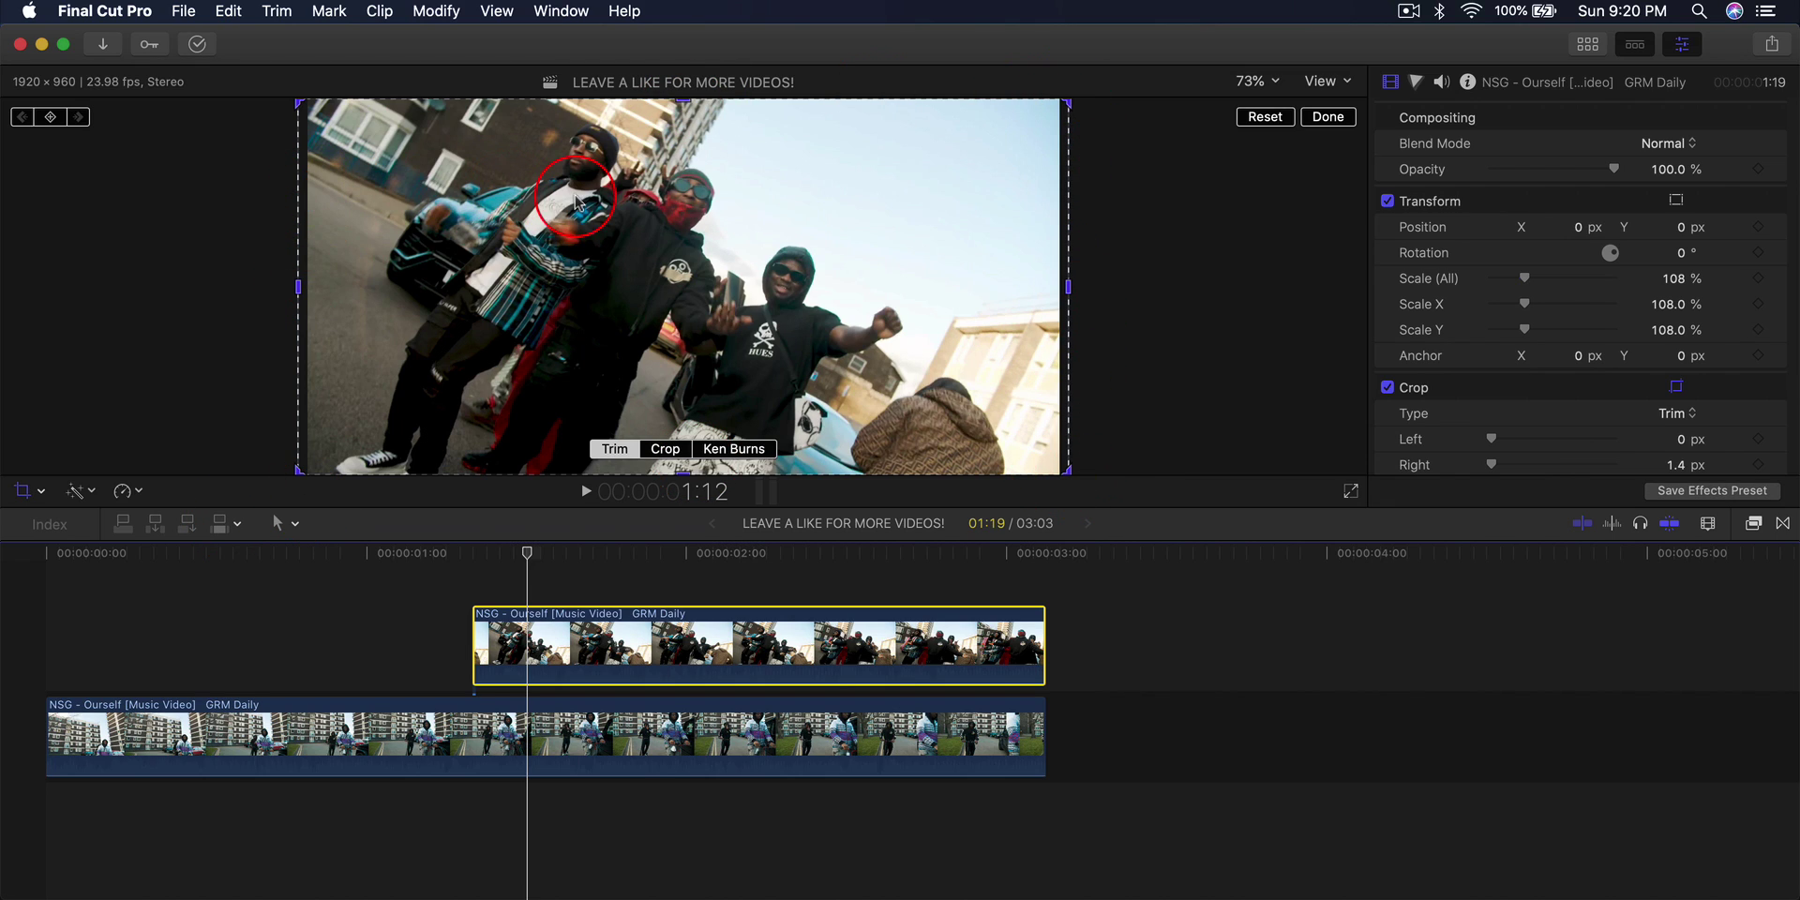
left_click_drag(685, 102, 689, 143)
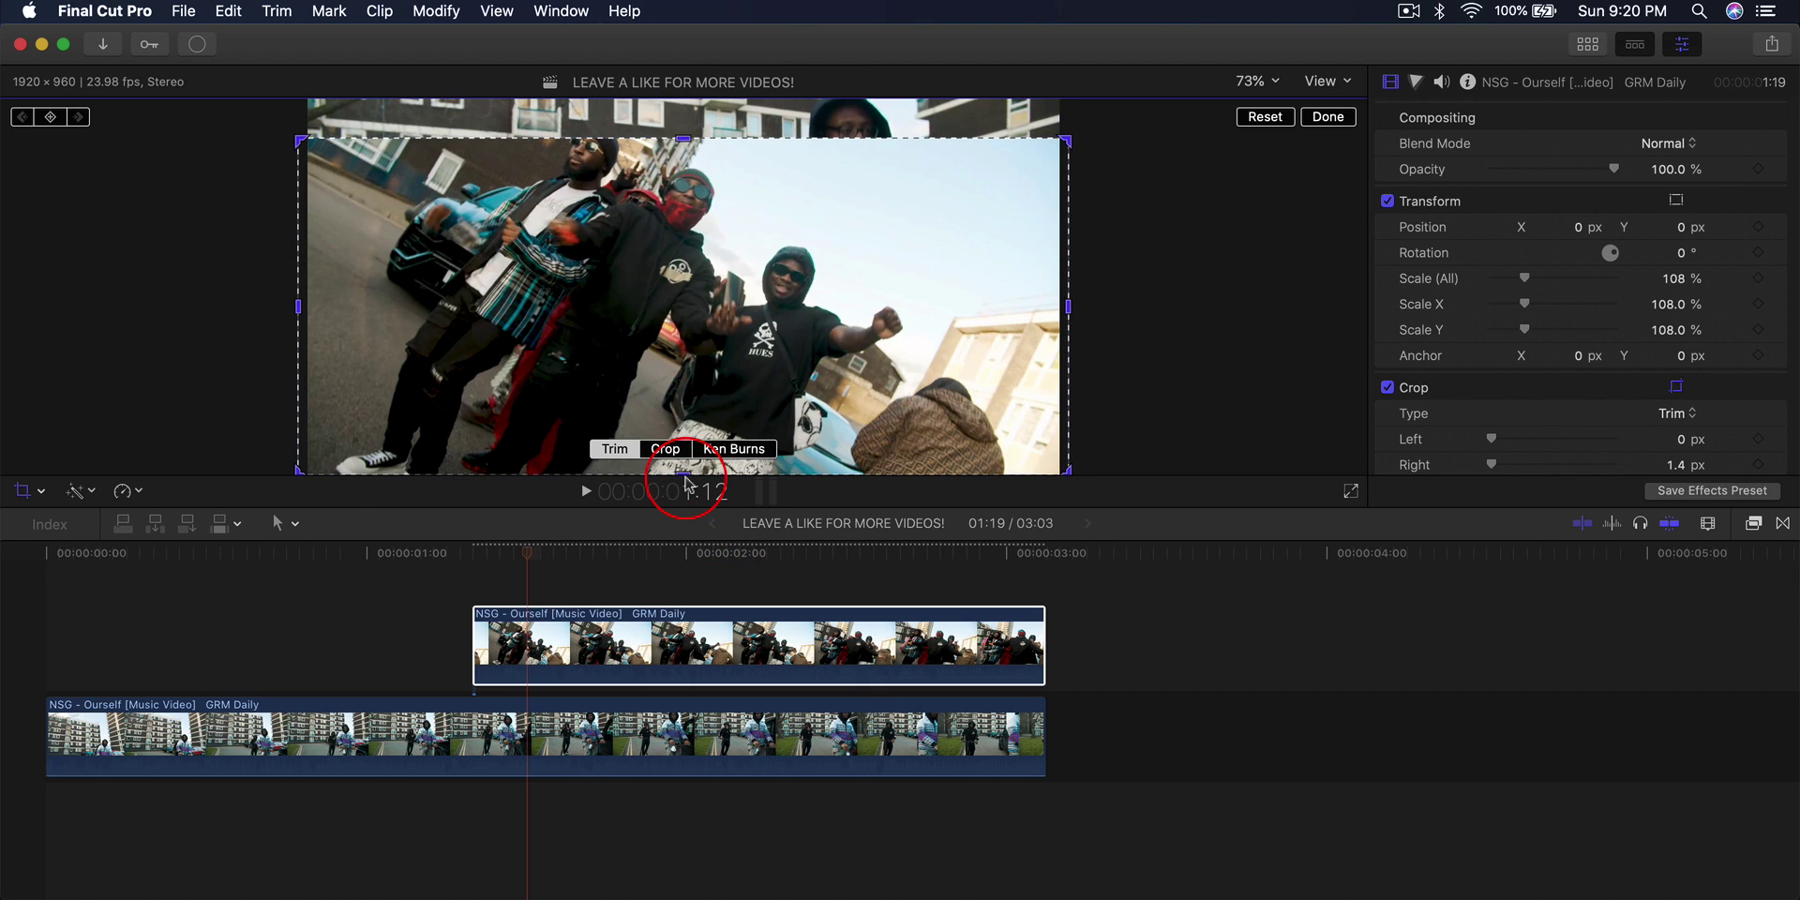
left_click_drag(686, 475, 684, 437)
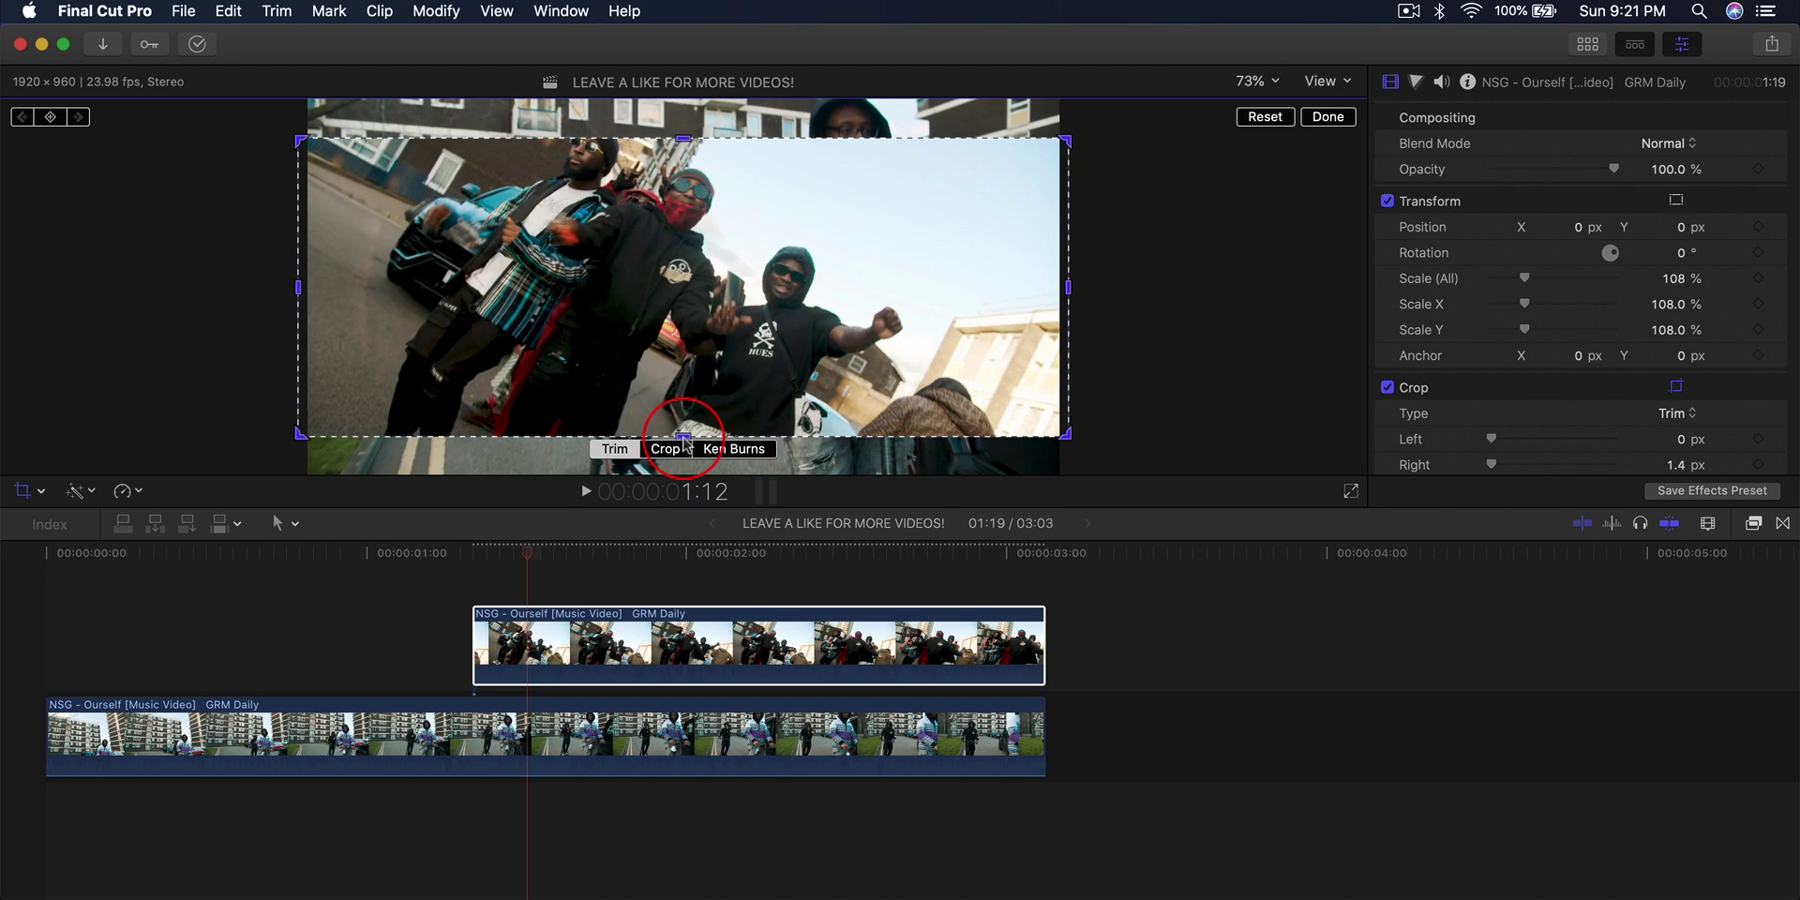
left_click_drag(680, 437, 682, 436)
left_click(1327, 117)
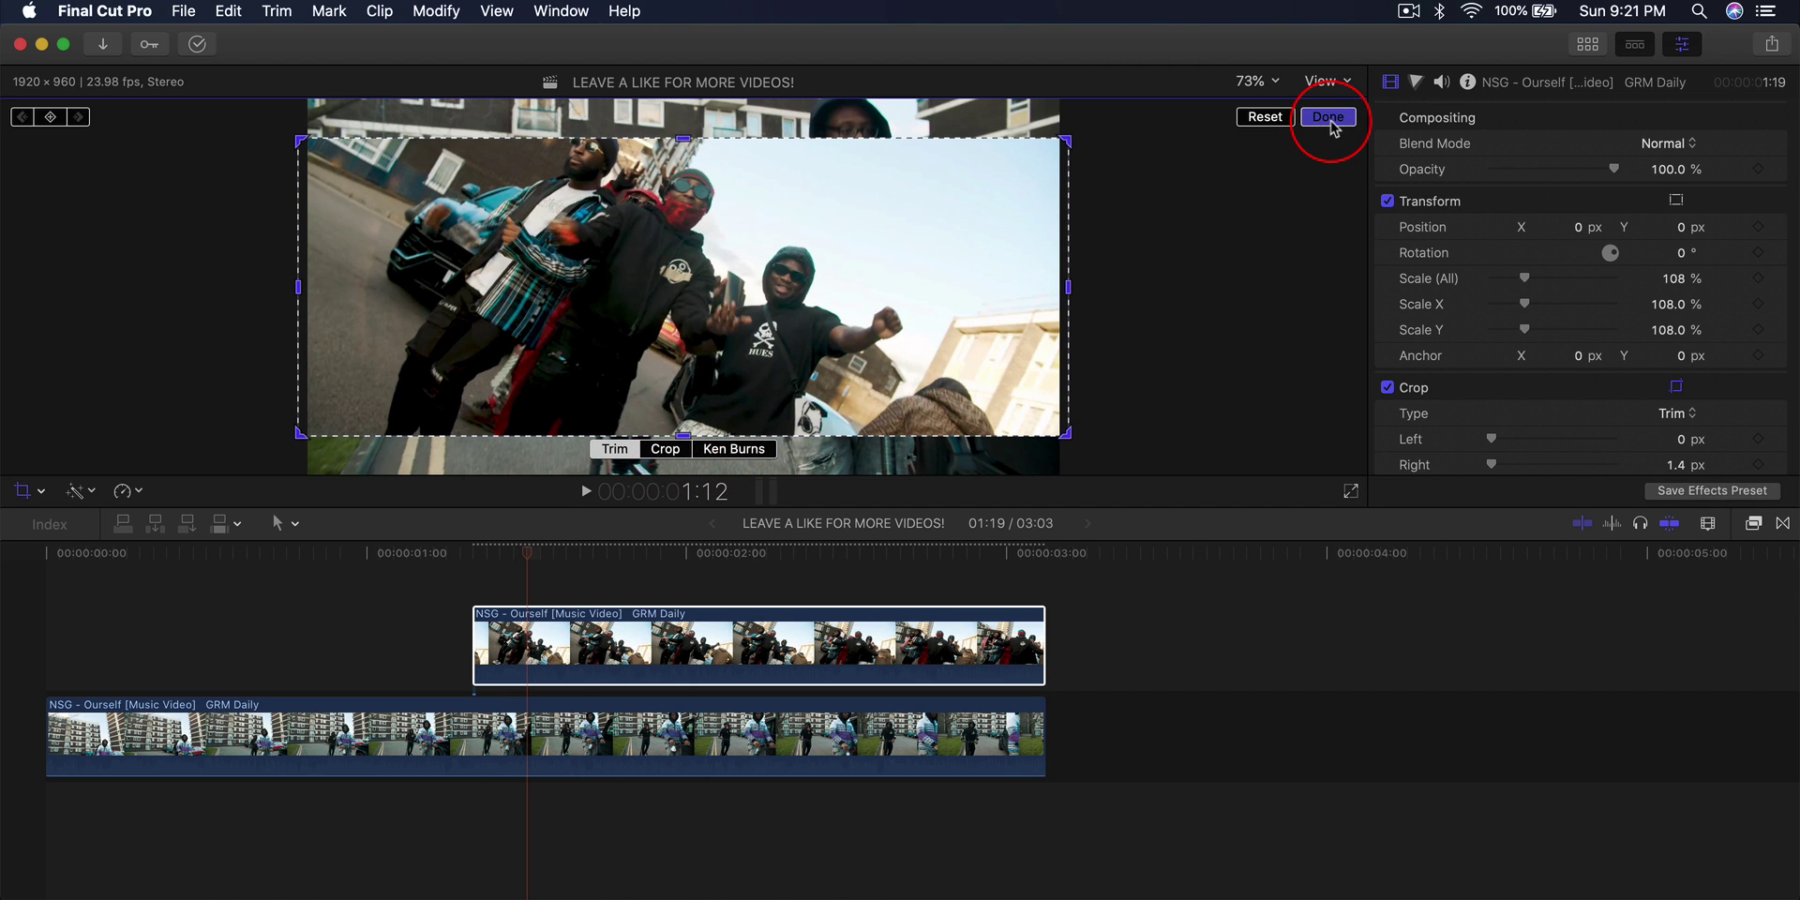
key("space")
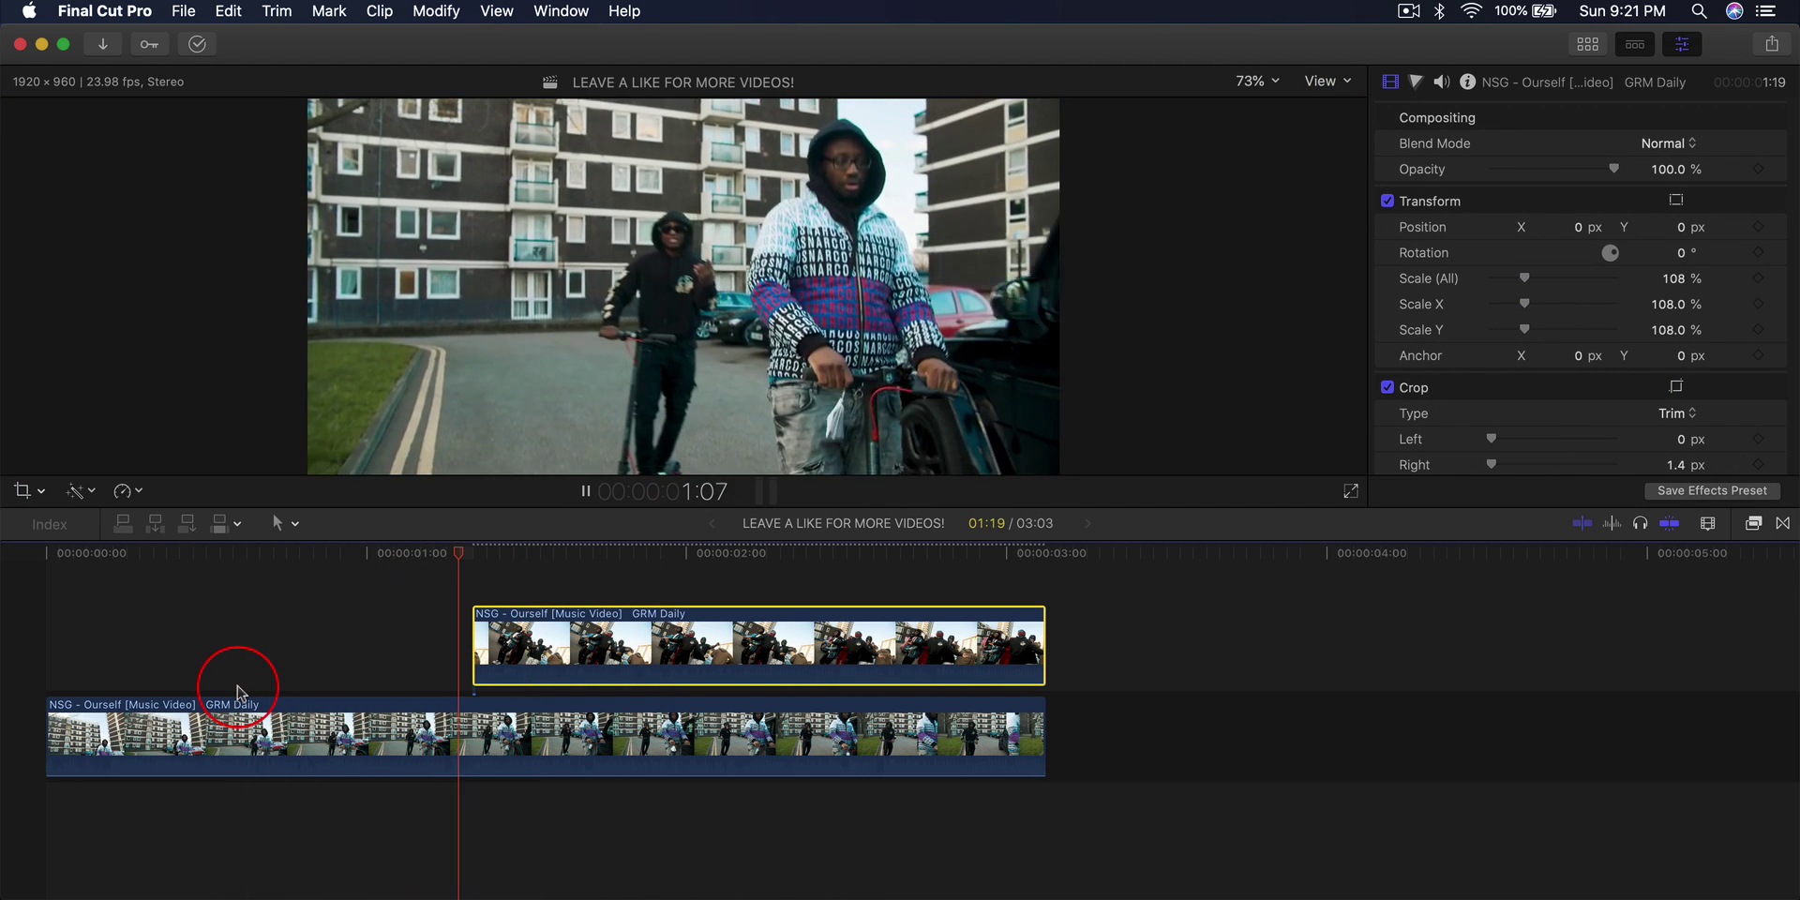
Split the lower primary clip at about 1:08, where the connected clip begins, and select the right piece.
key("space")
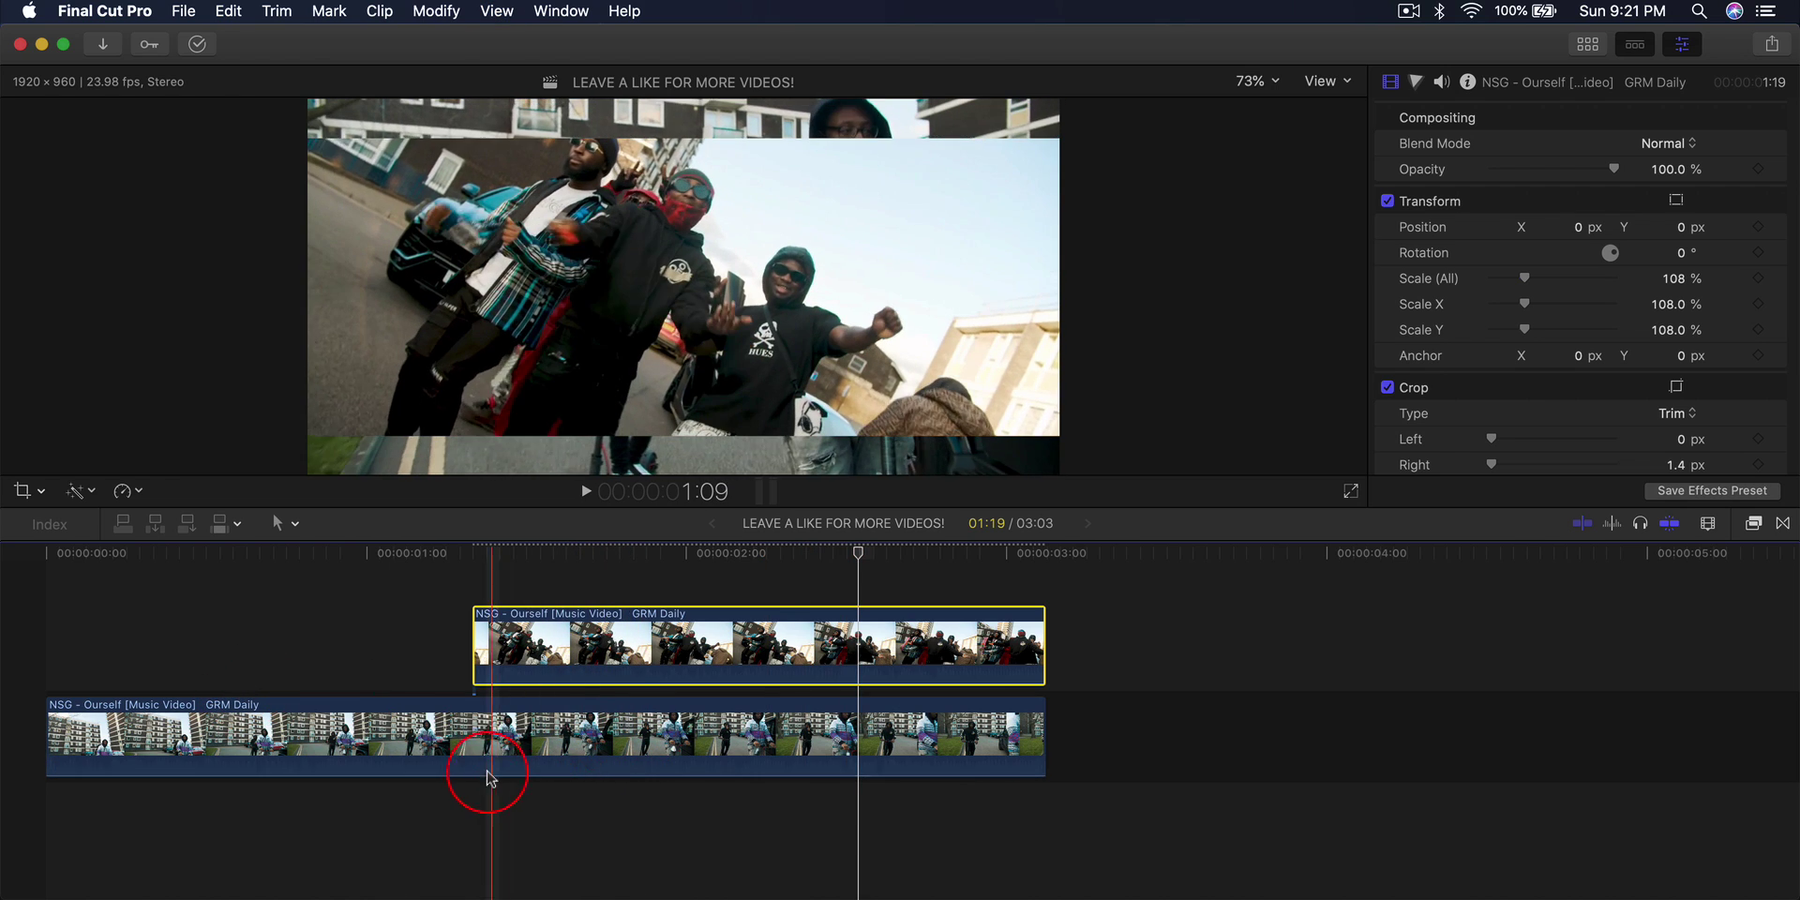
left_click(482, 760)
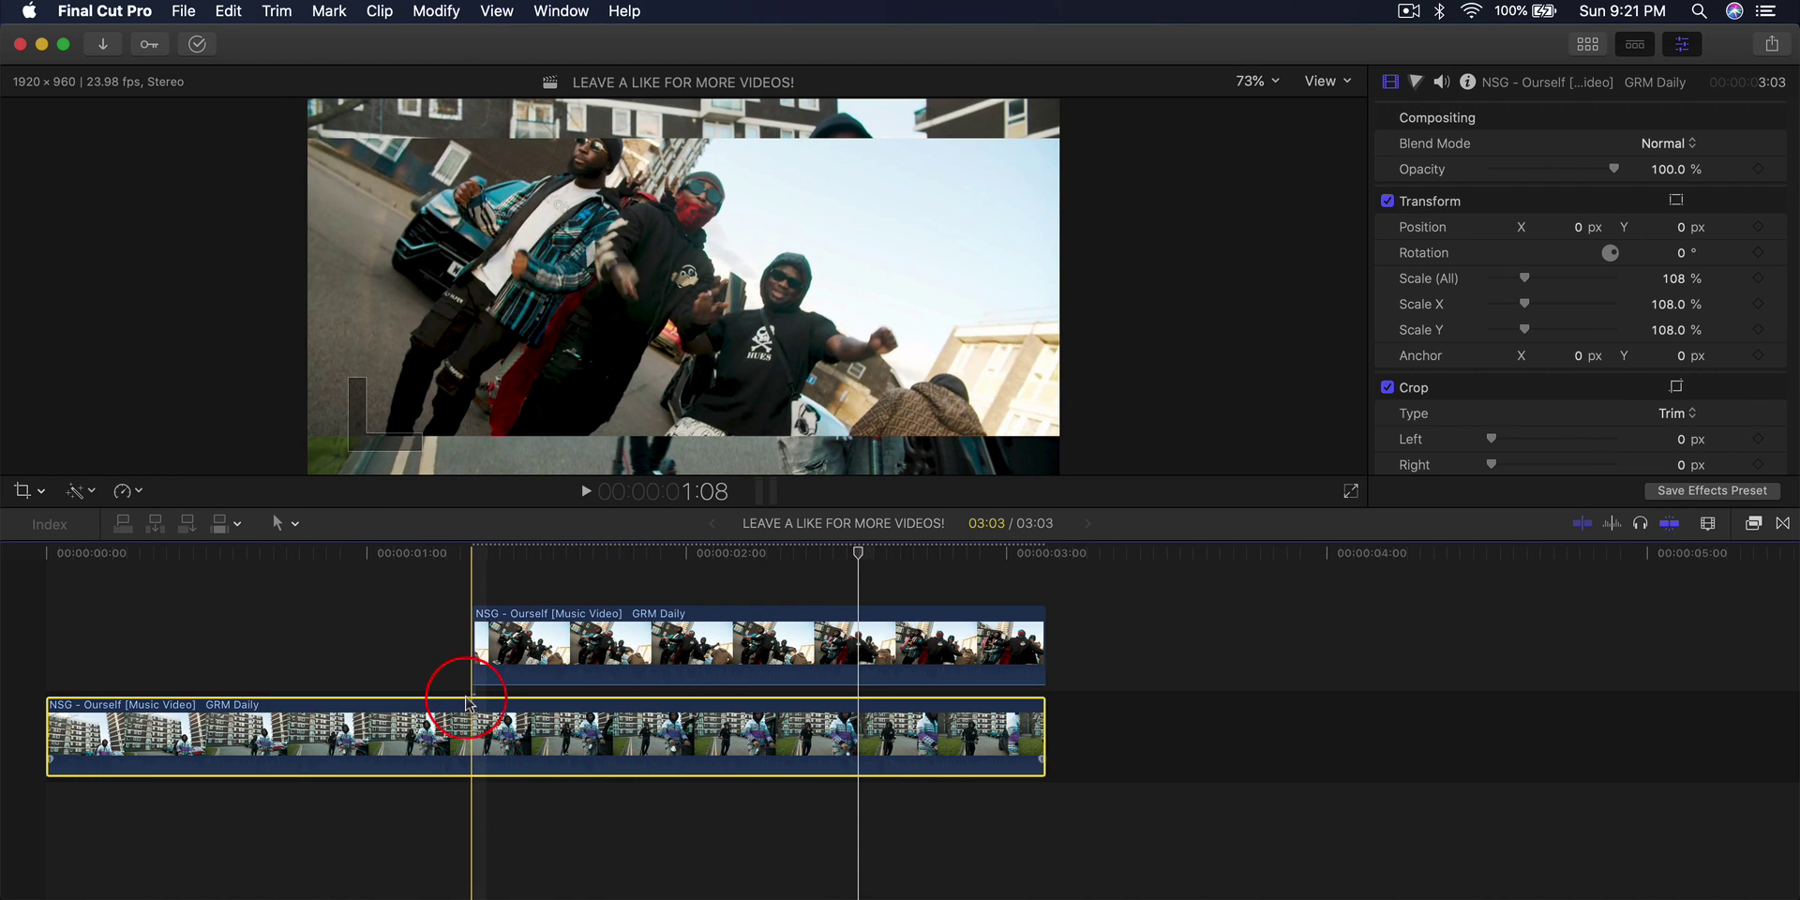
left_click_drag(466, 554, 472, 591)
left_click(494, 740)
left_click_drag(494, 741, 480, 743)
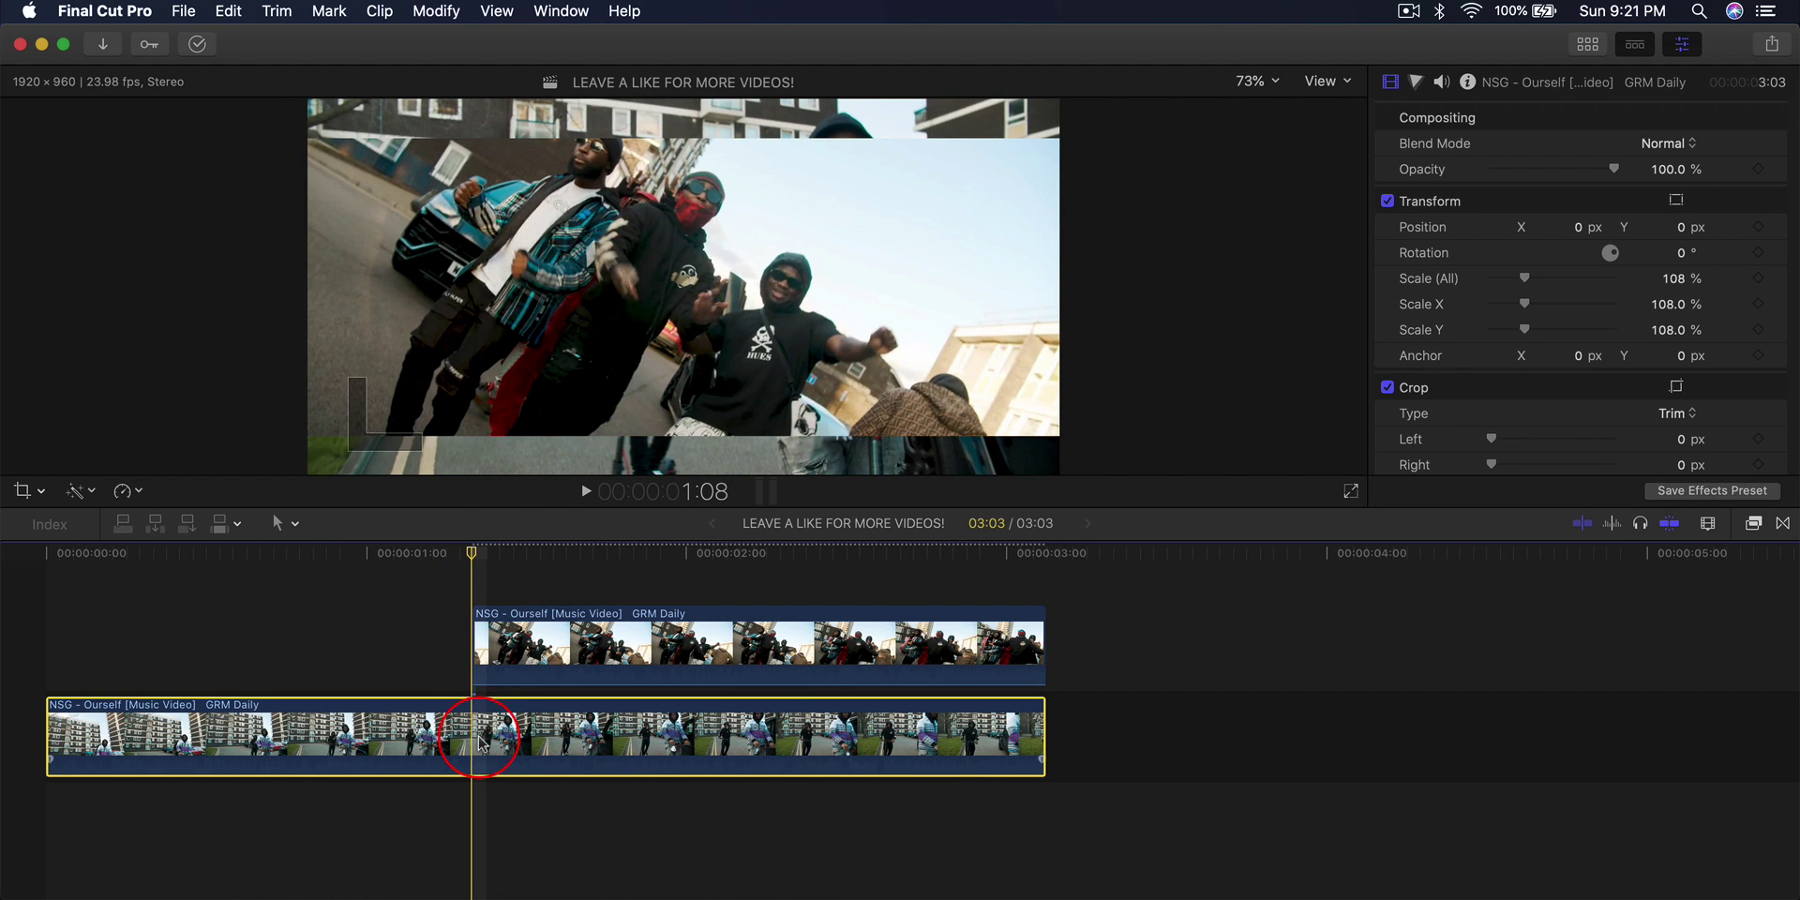
key("super+b")
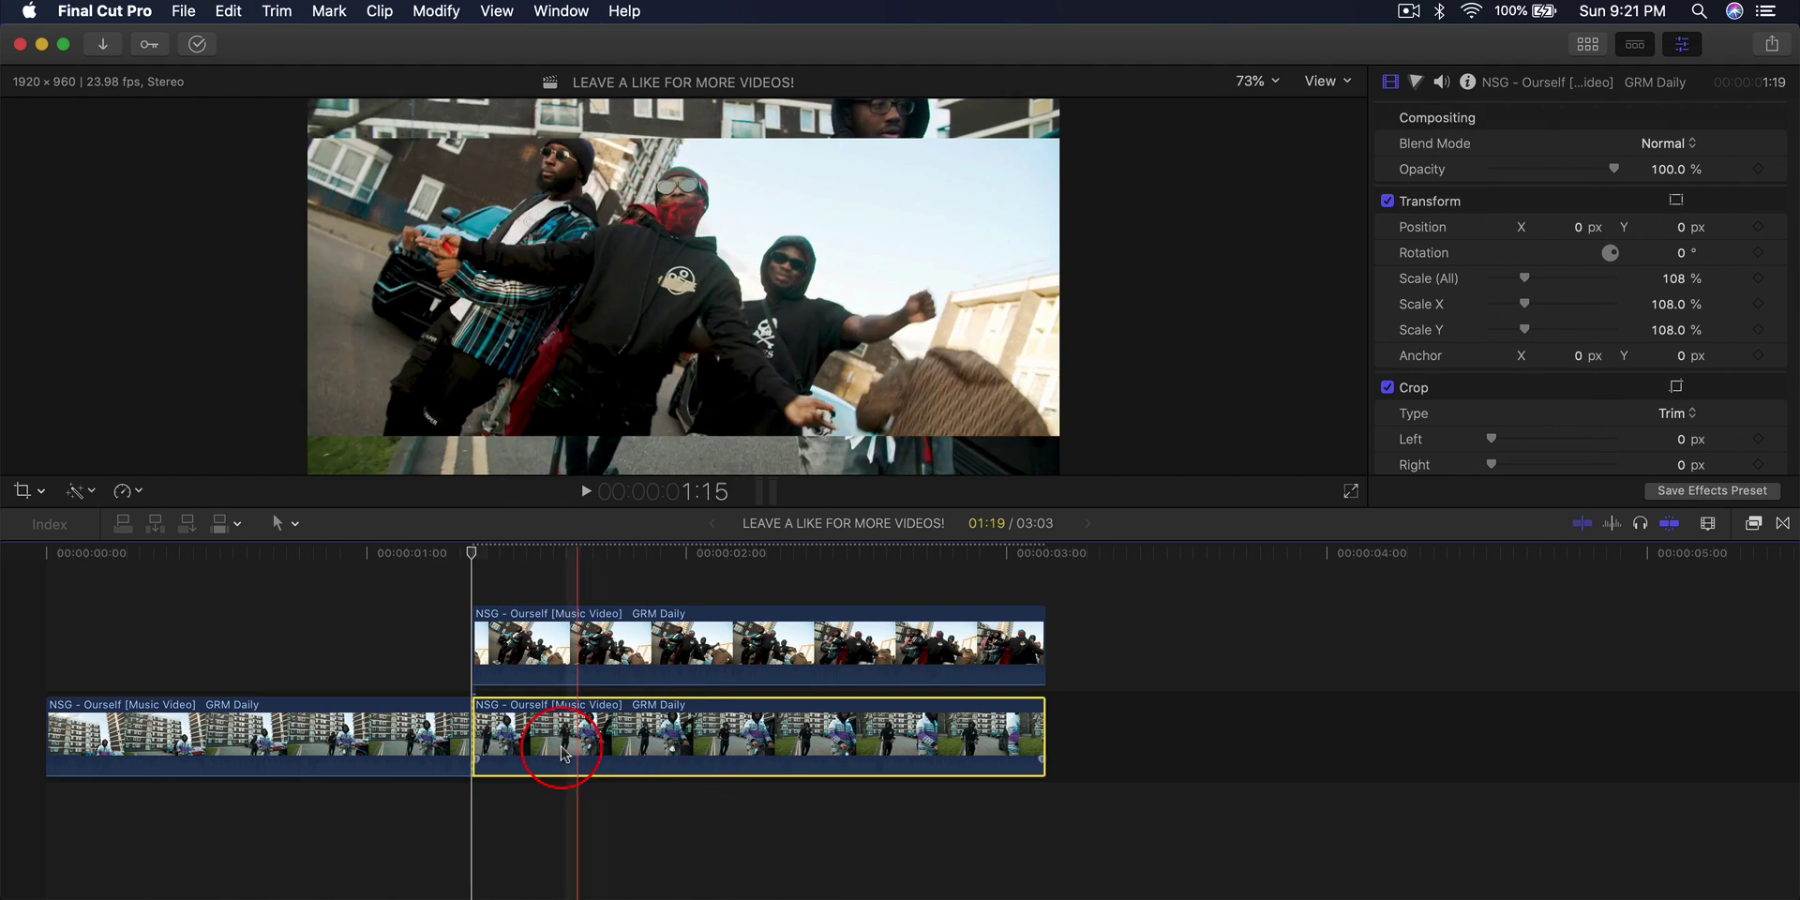
left_click(424, 741)
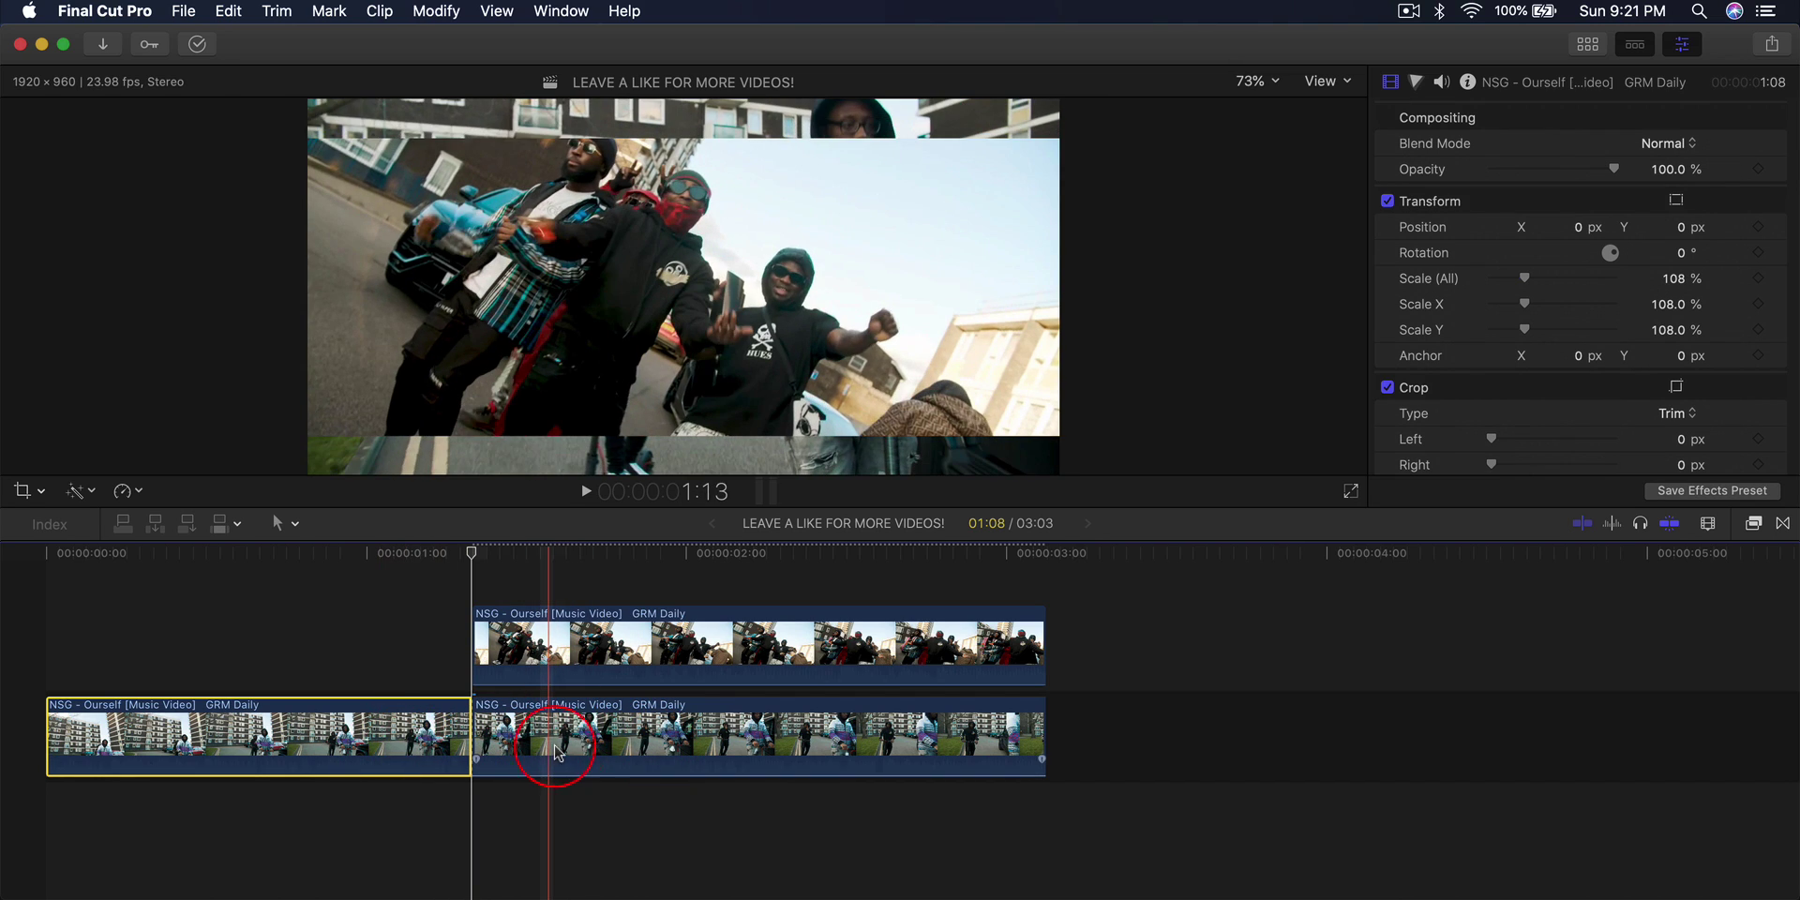
left_click(556, 752)
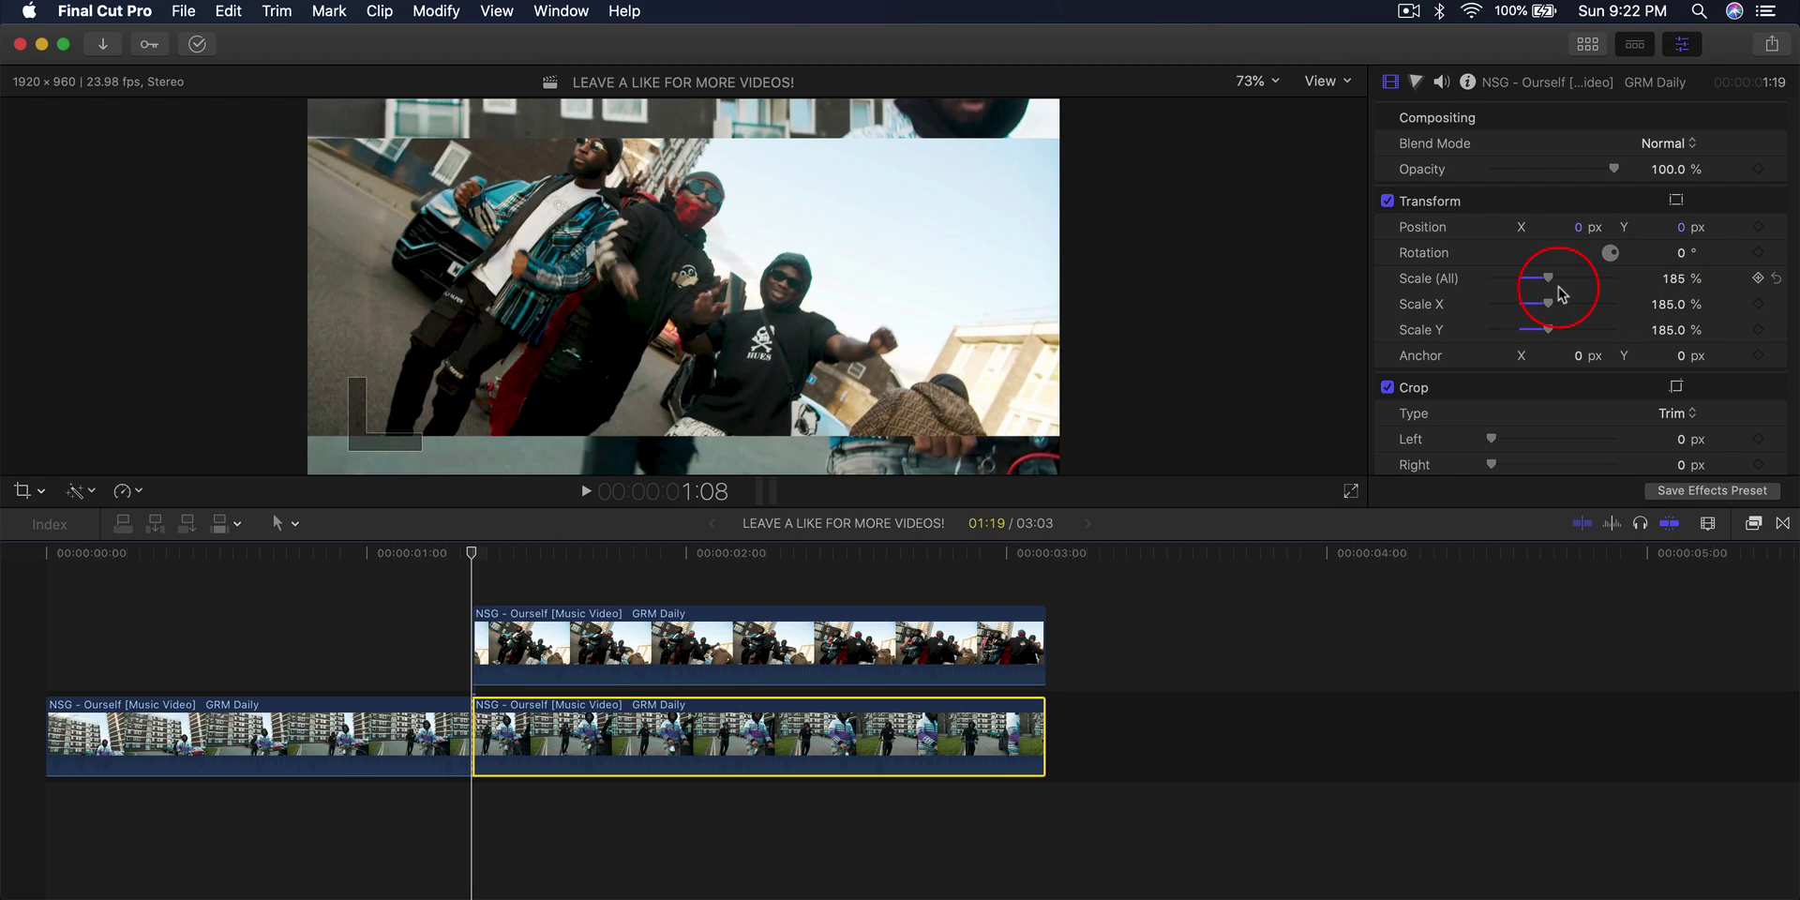
Keep the right piece at 185% scale and tilt its Rotation to 29°.
left_click_drag(1548, 285, 1529, 285)
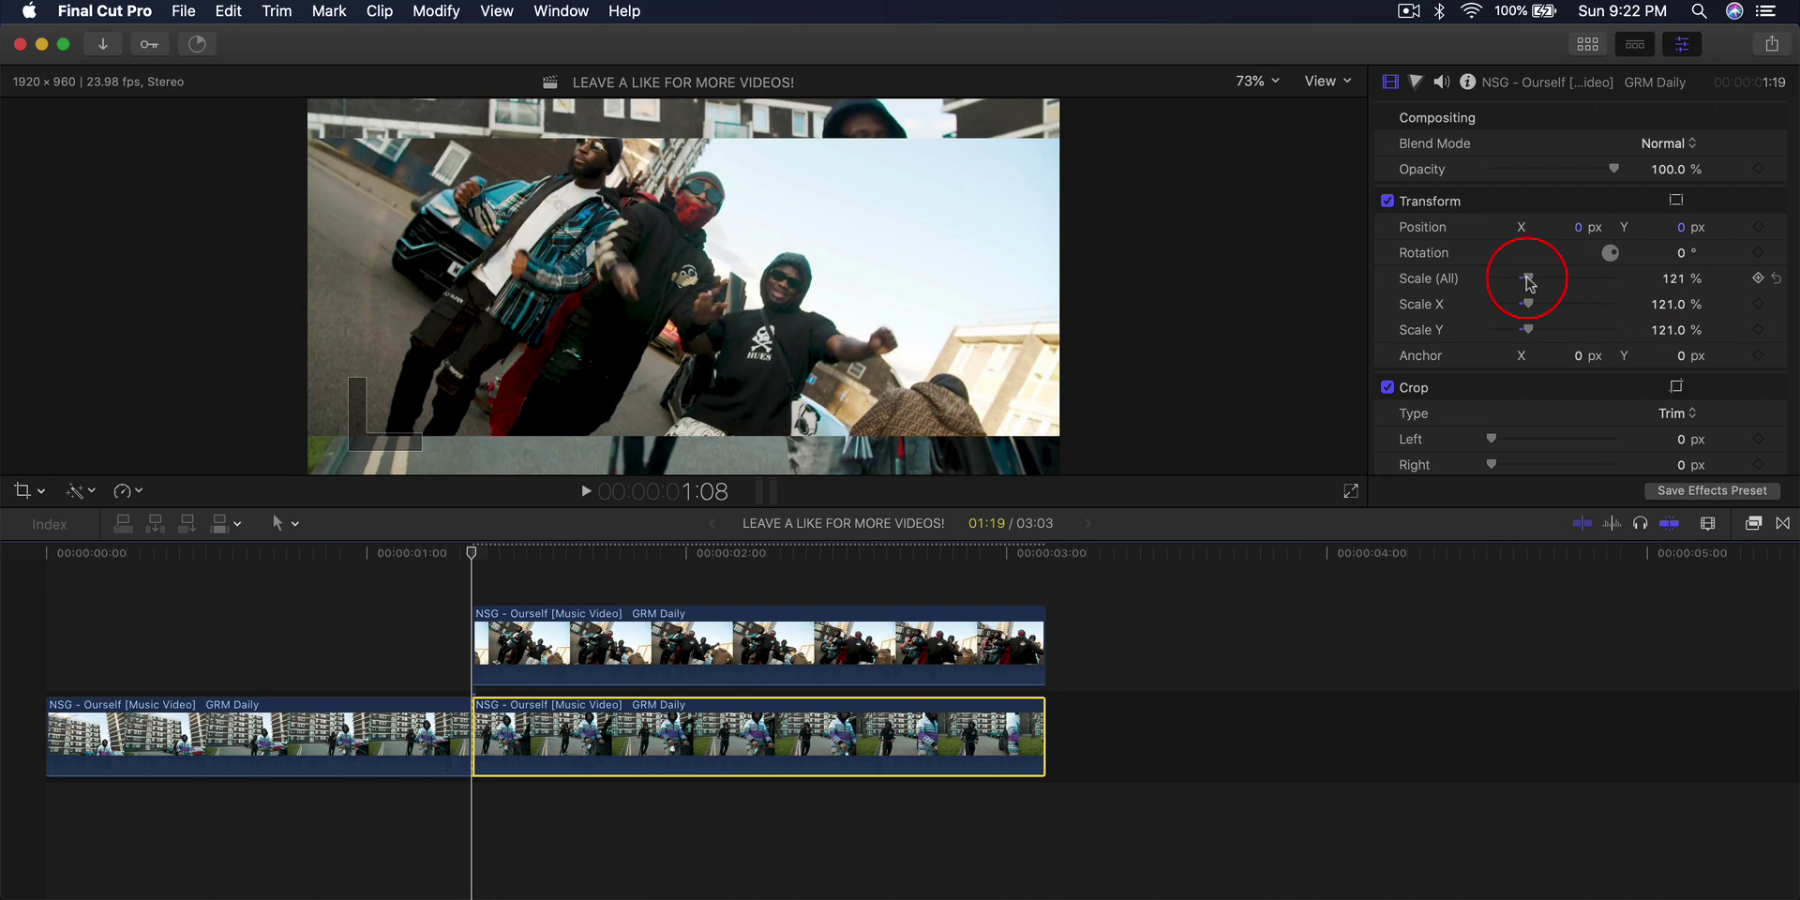
key("super+z")
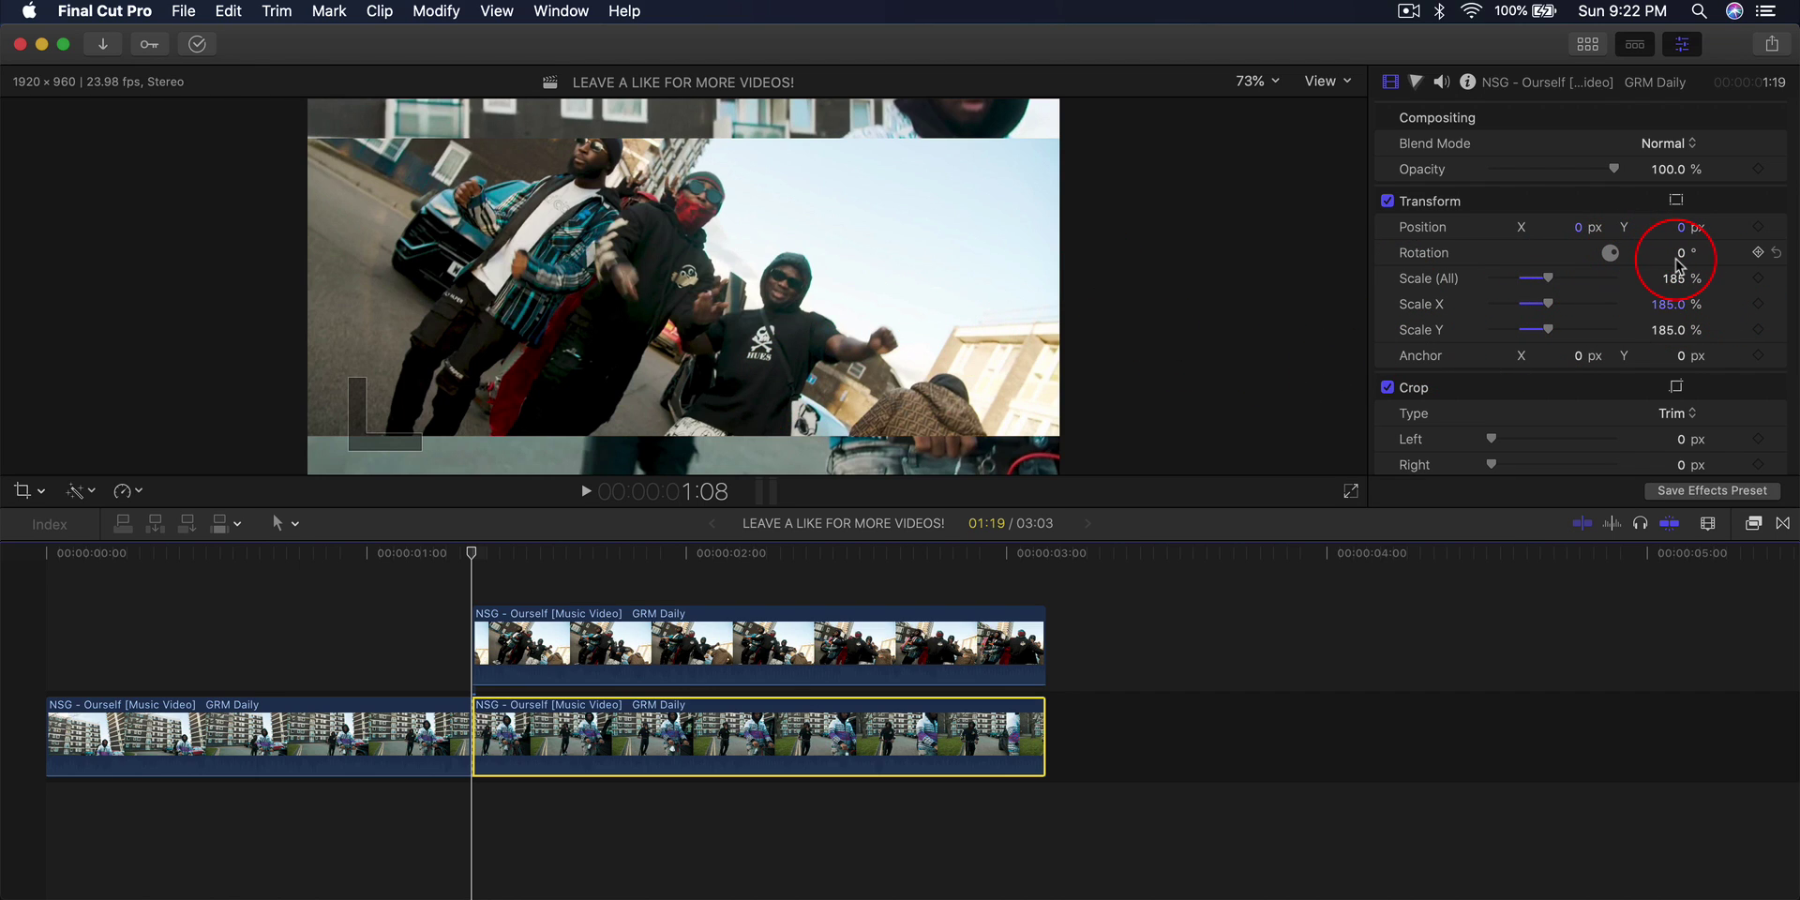
left_click_drag(1683, 262, 1684, 350)
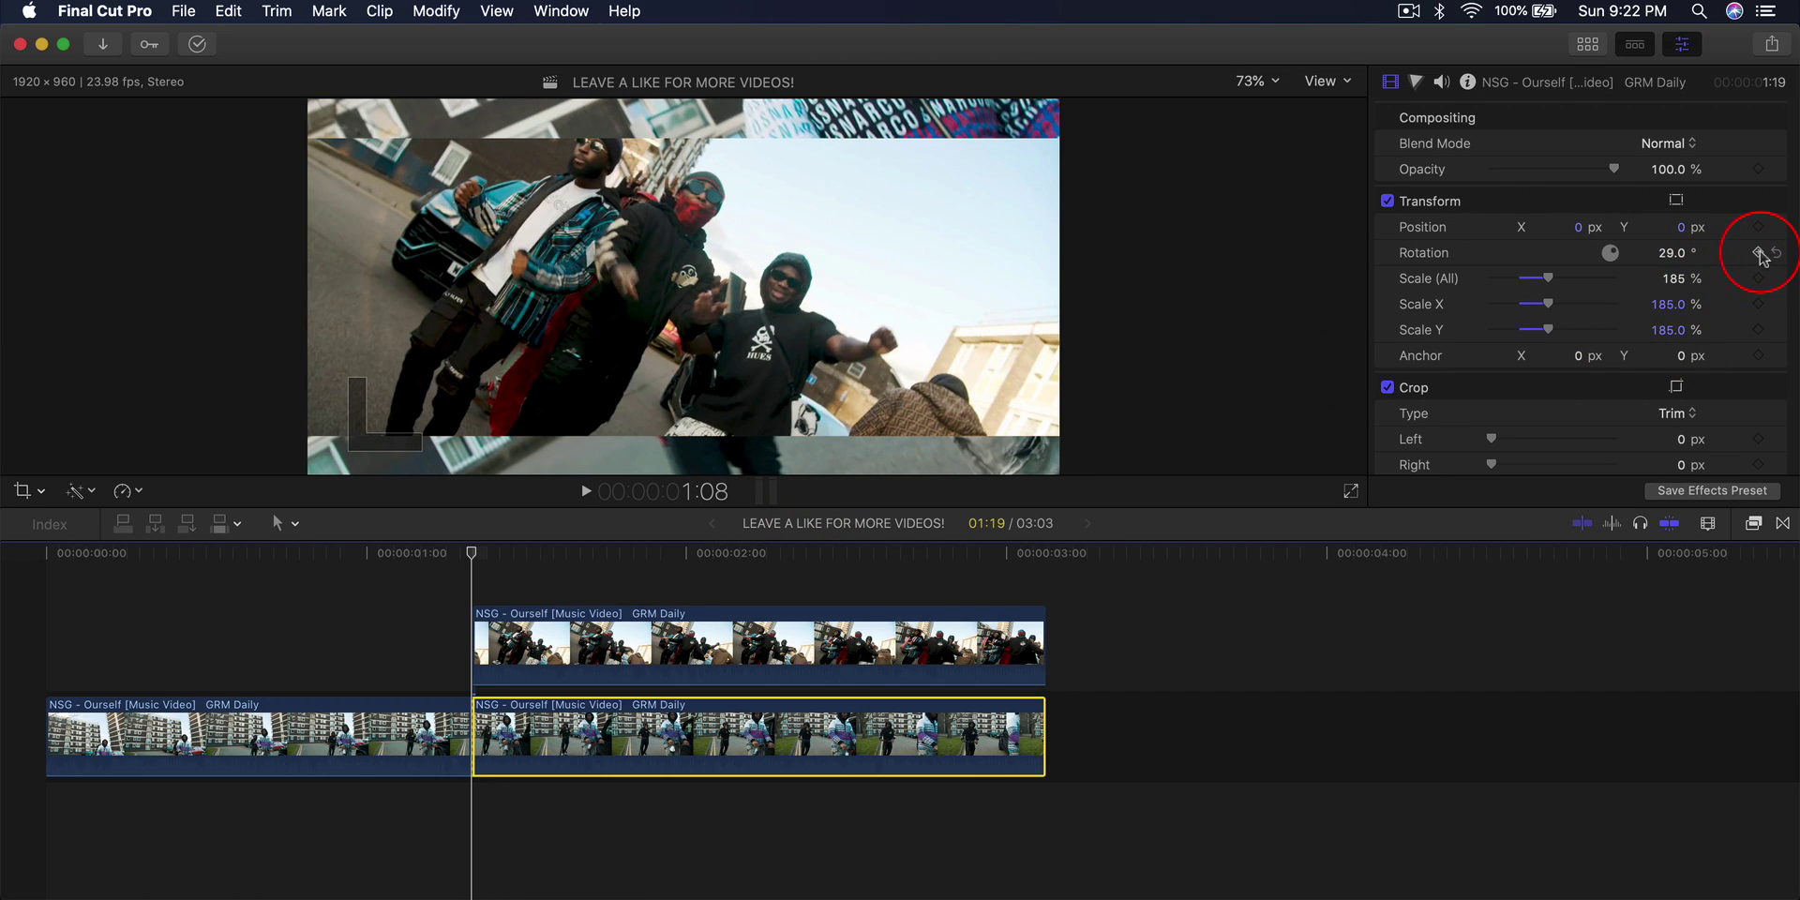
left_click(472, 554)
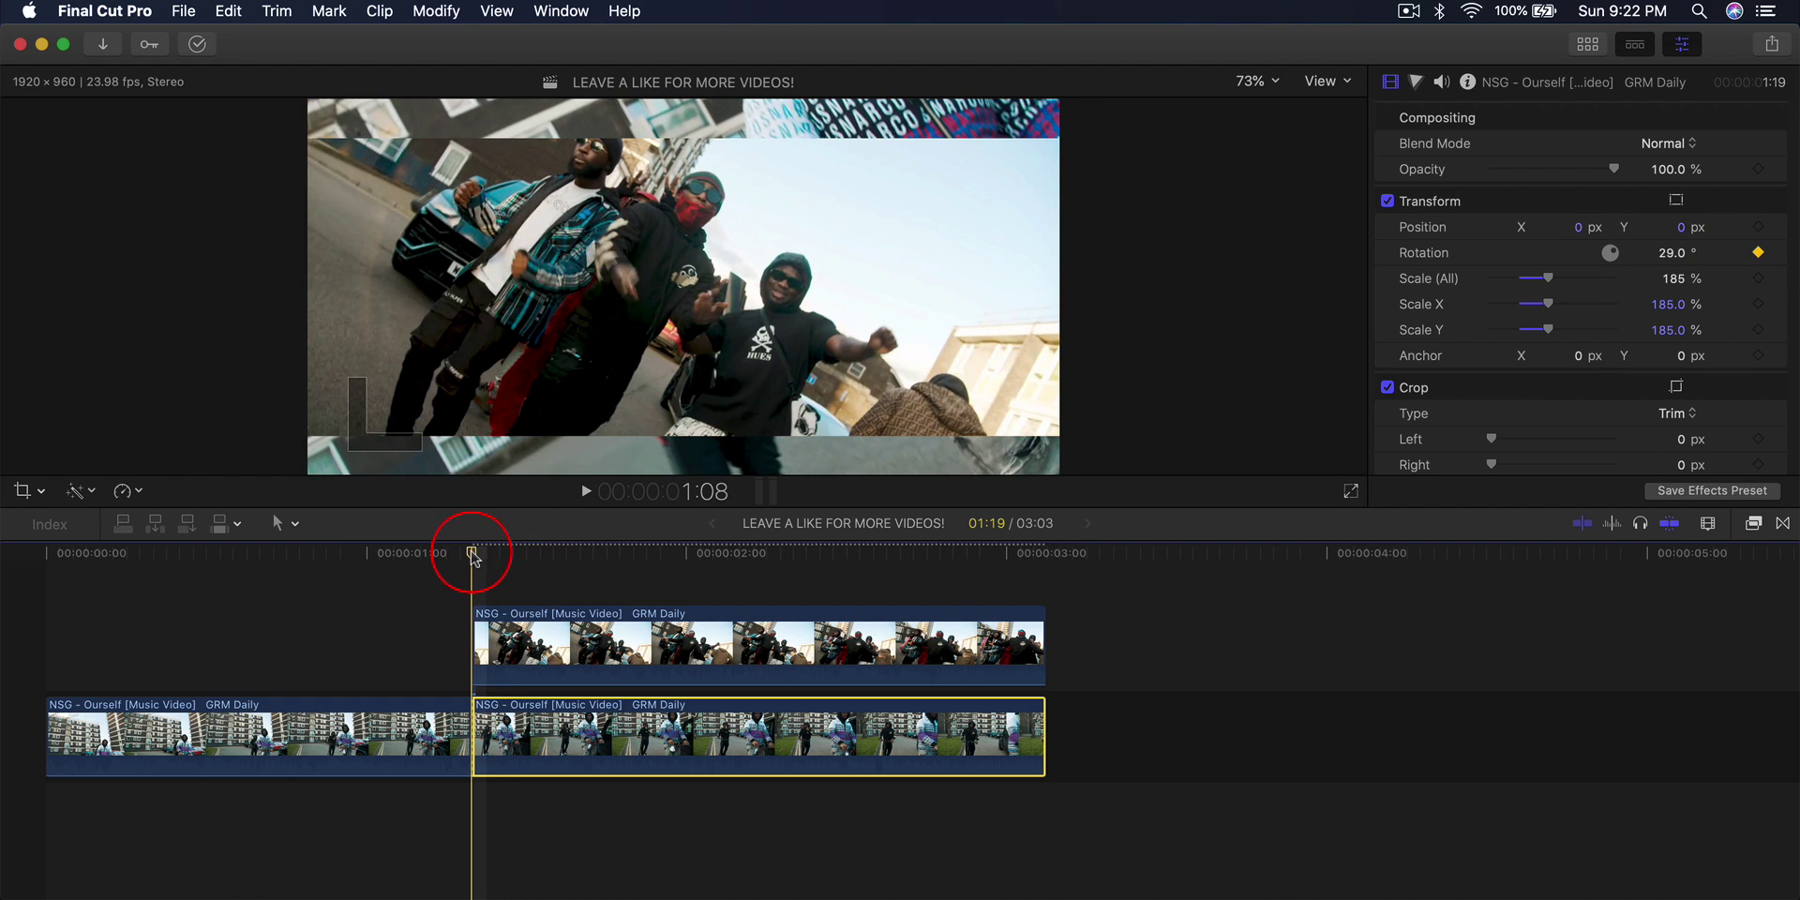
Add a 0° Rotation keyframe at 2:21 so the piece straightens, then play back from the split.
left_click_drag(473, 565, 984, 564)
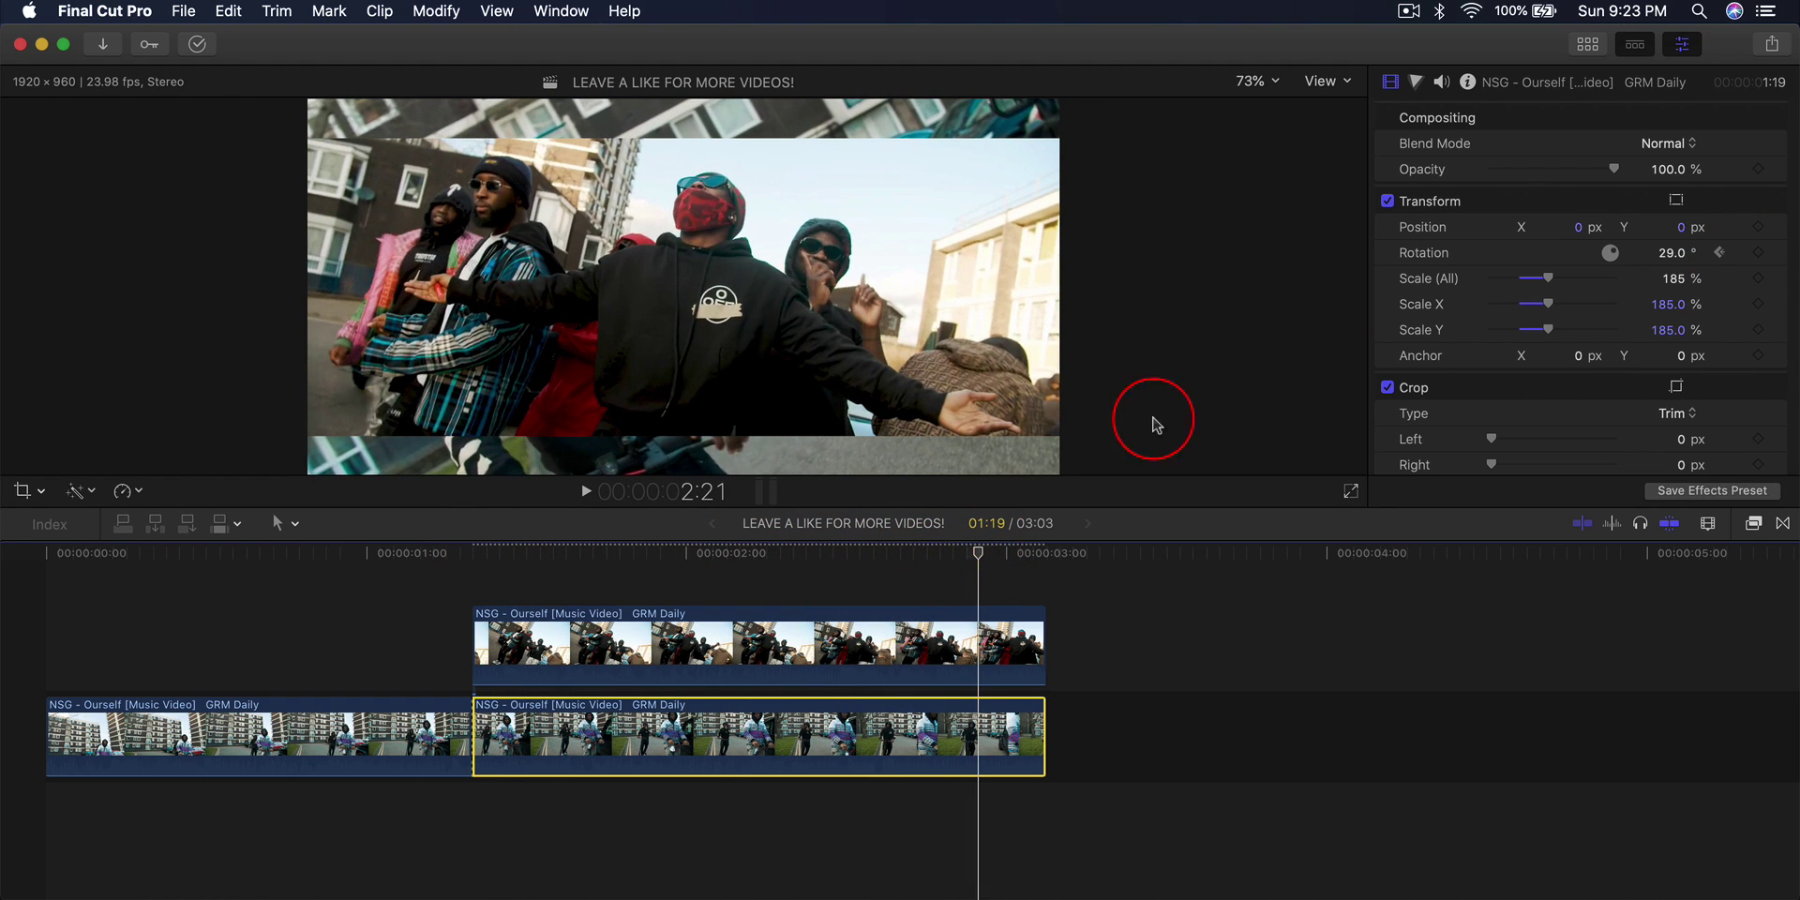
left_click(1670, 253)
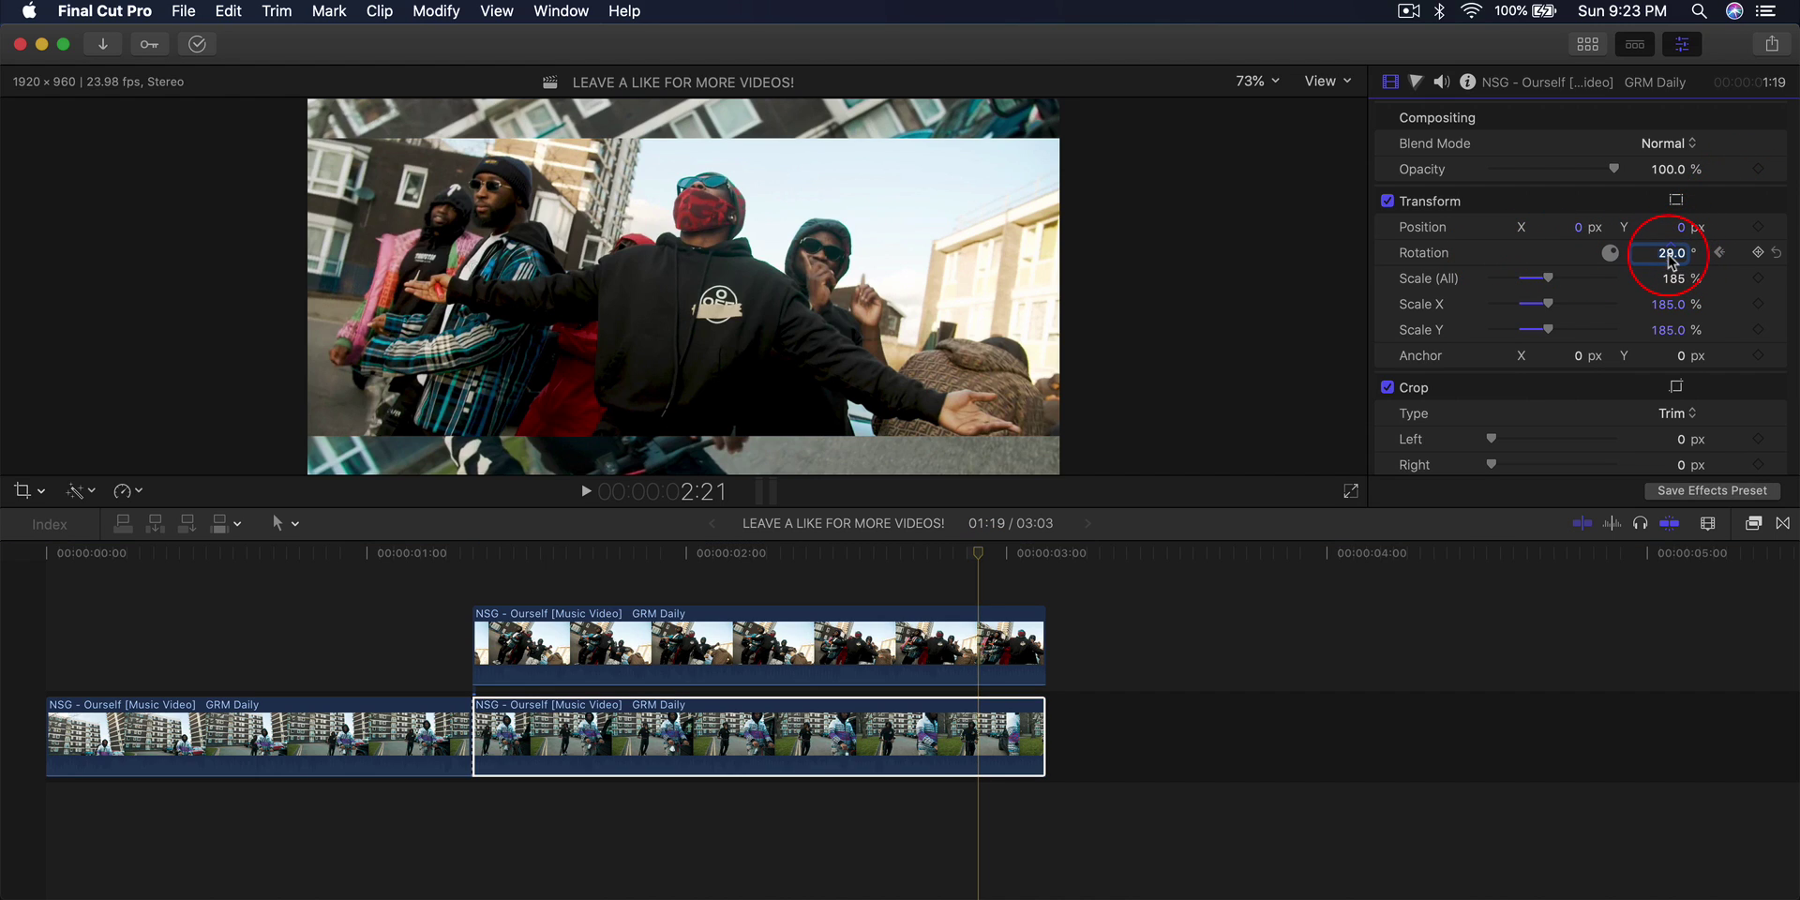
left_click(1678, 246)
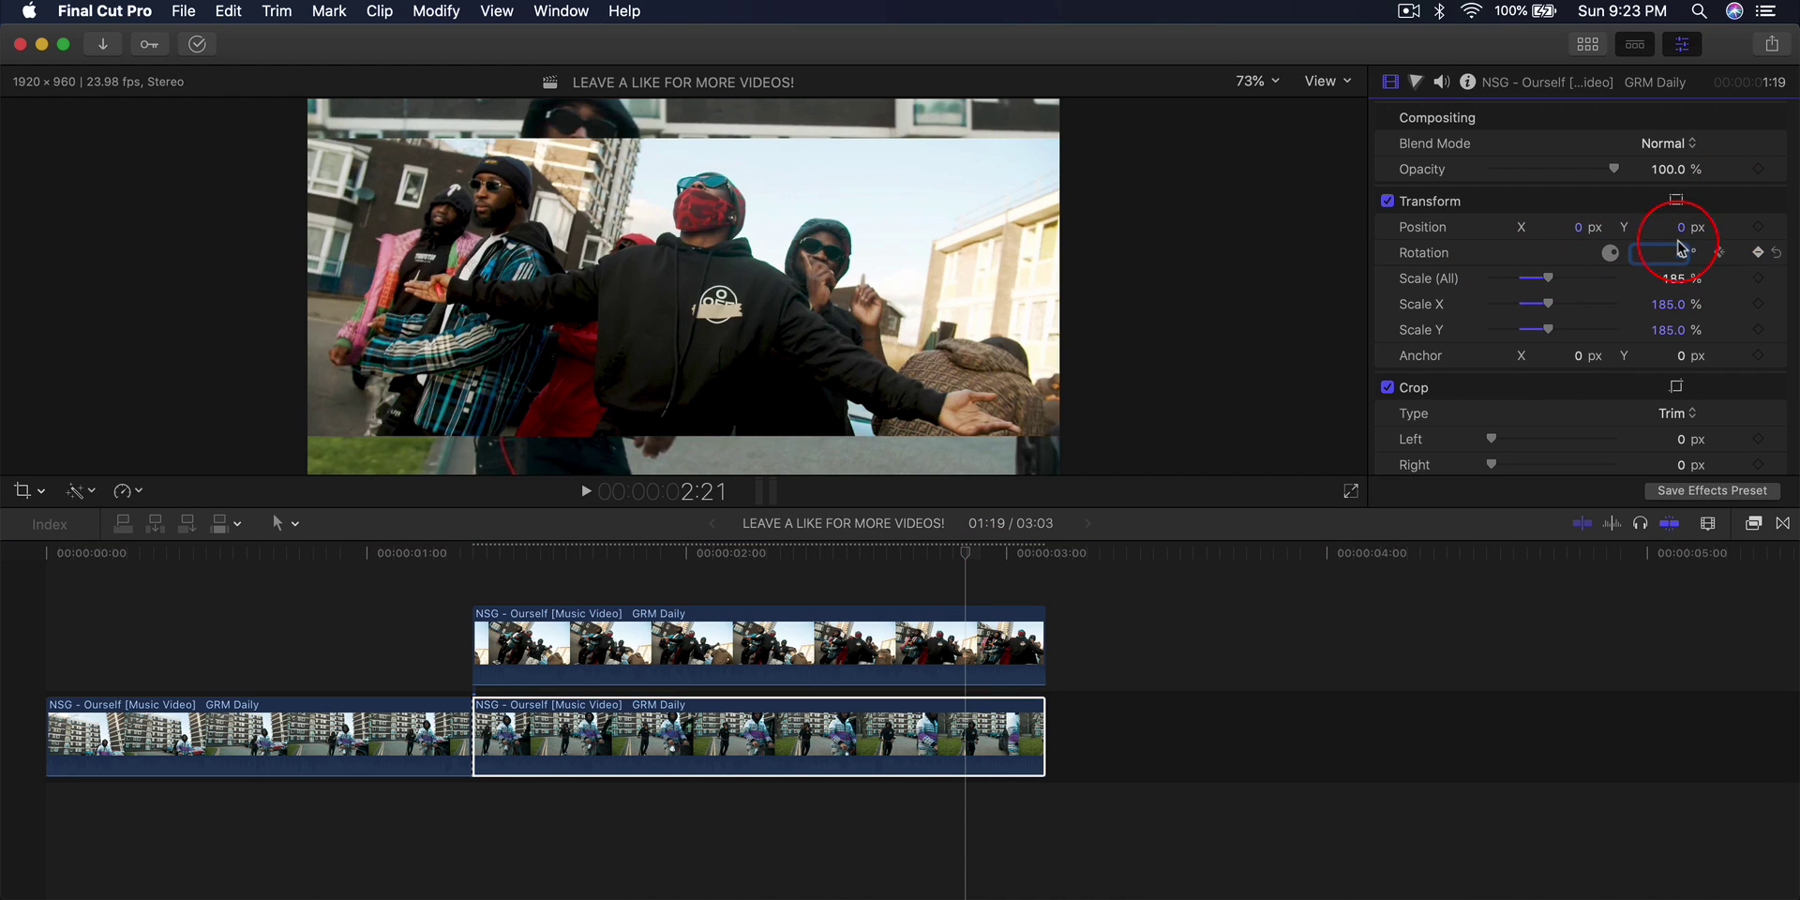
left_click_drag(1005, 547, 474, 563)
key("space")
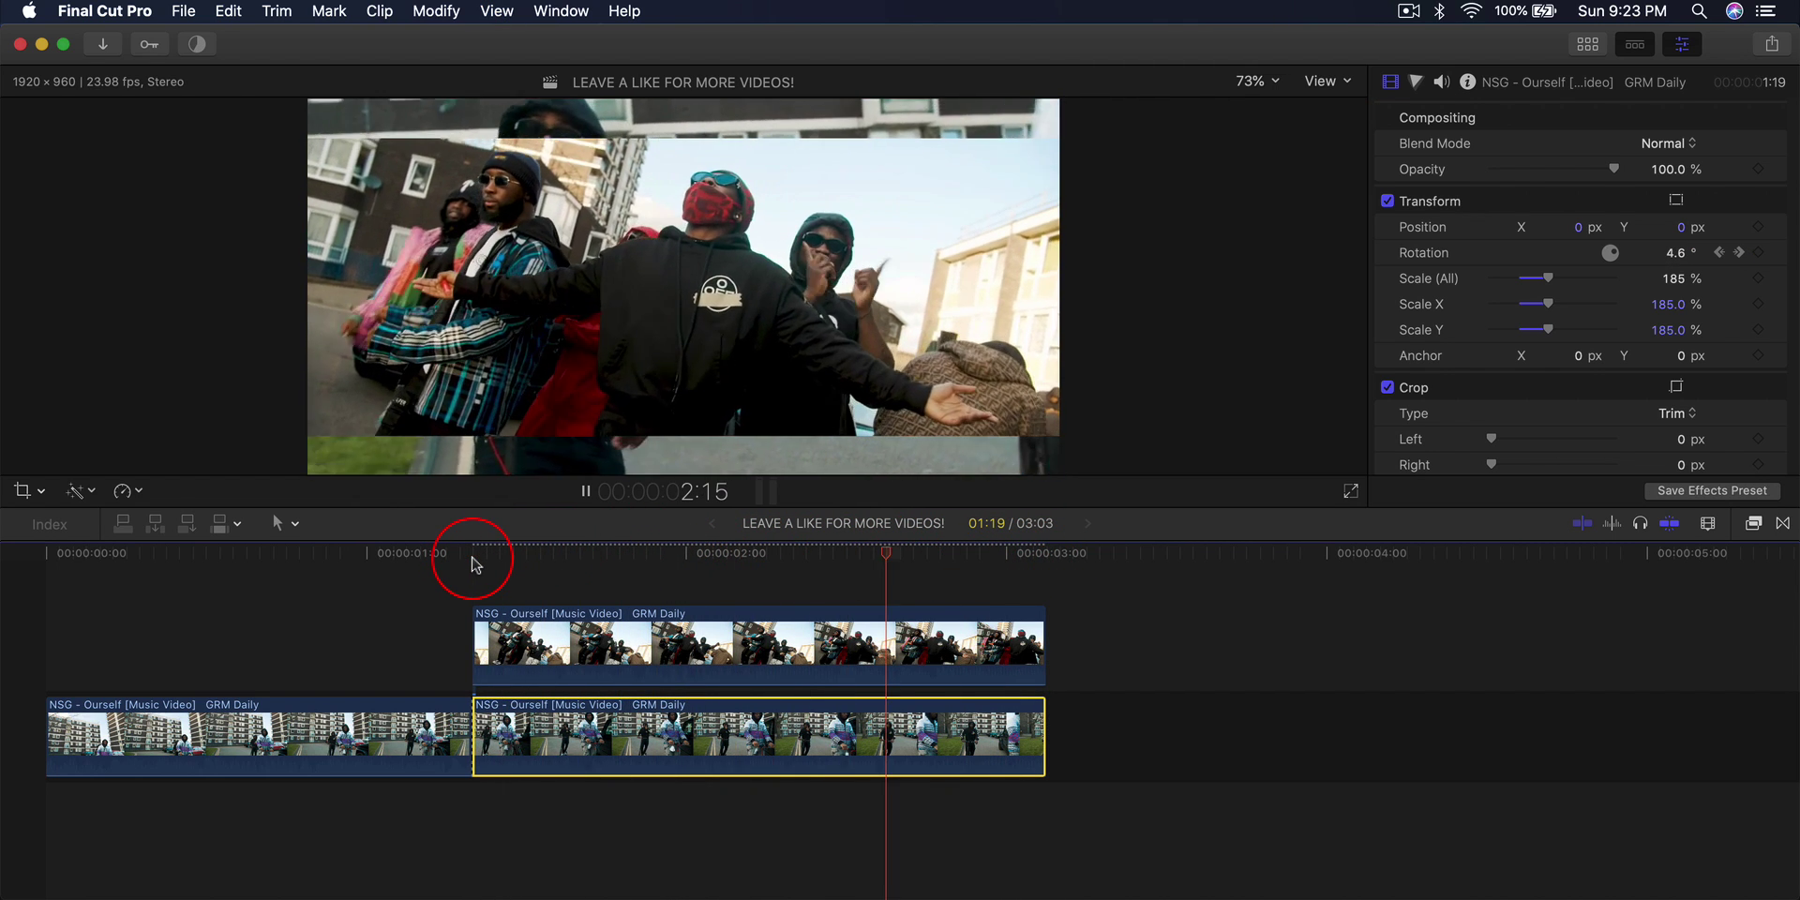
left_click(474, 553)
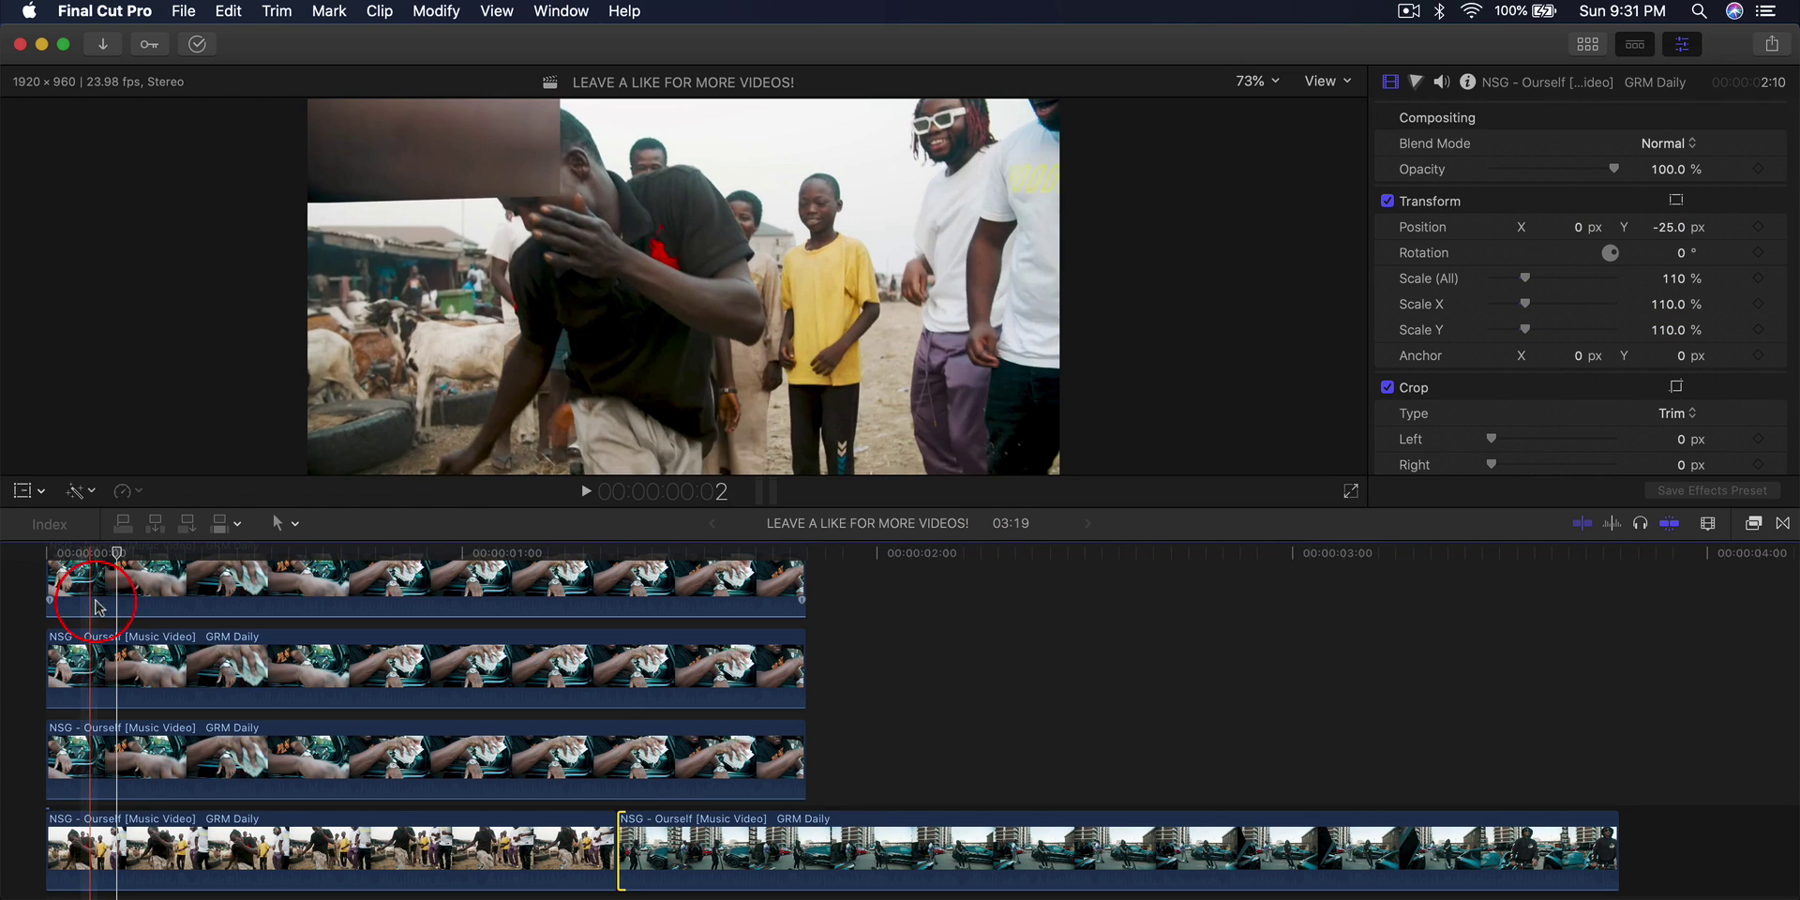
Play through the timeline, then Option-drag a copy of the hand clip above the storyline at 0:00.
left_click(36, 551)
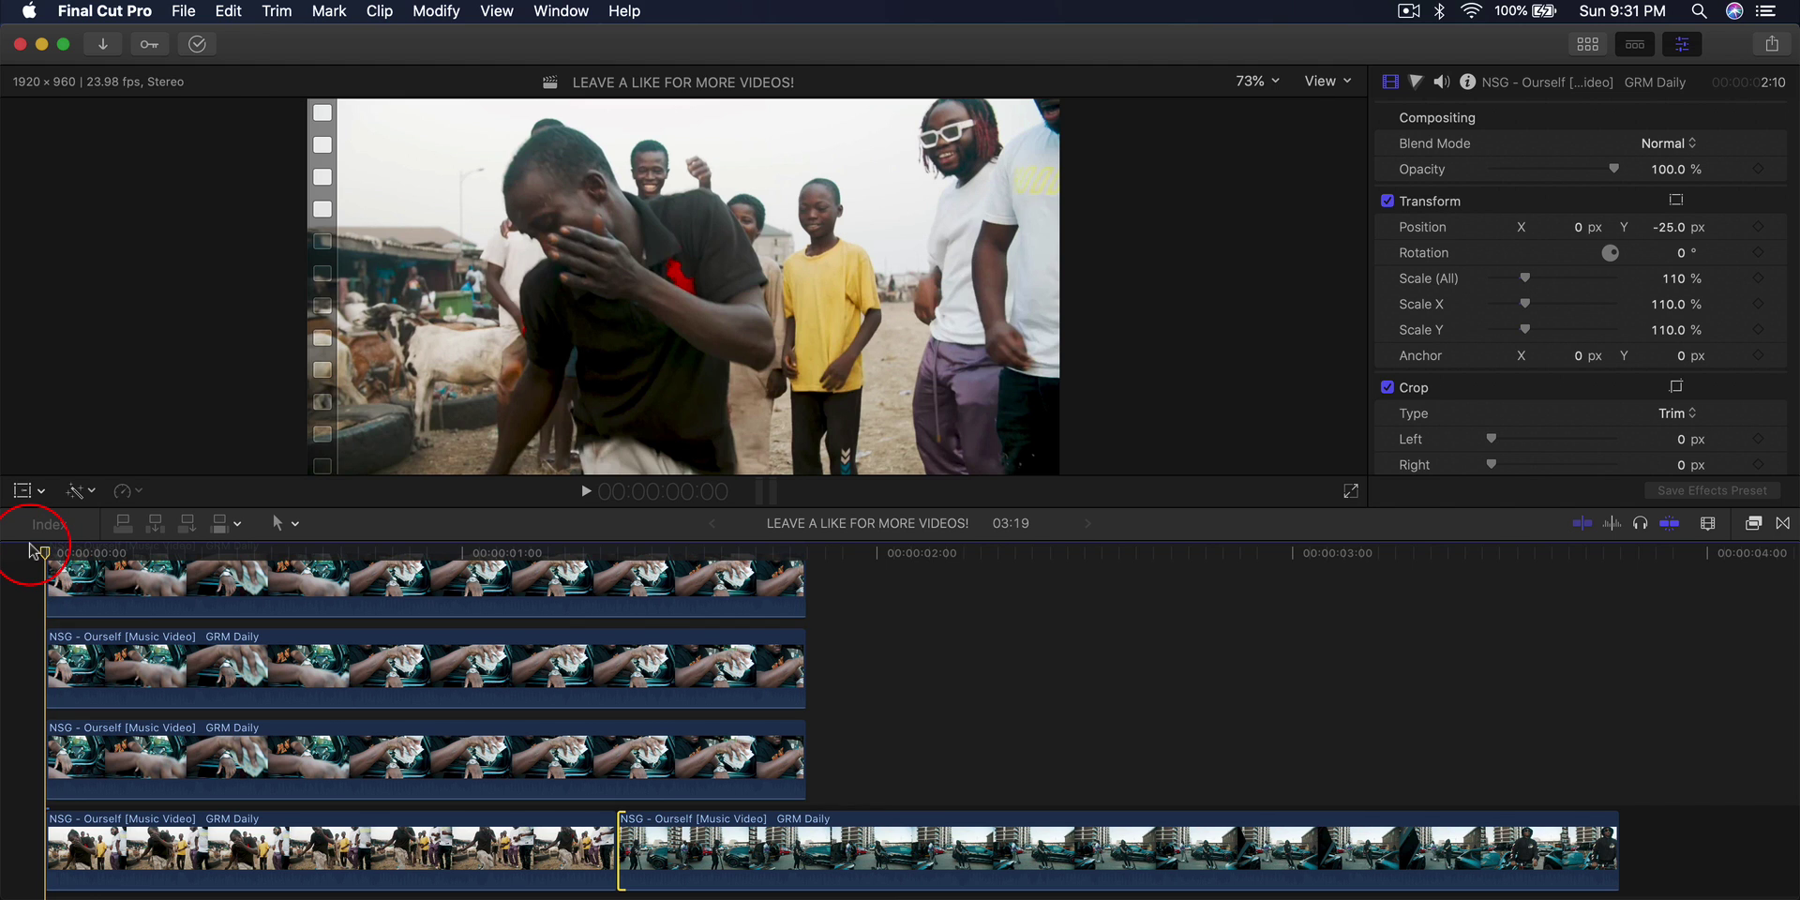
key("space")
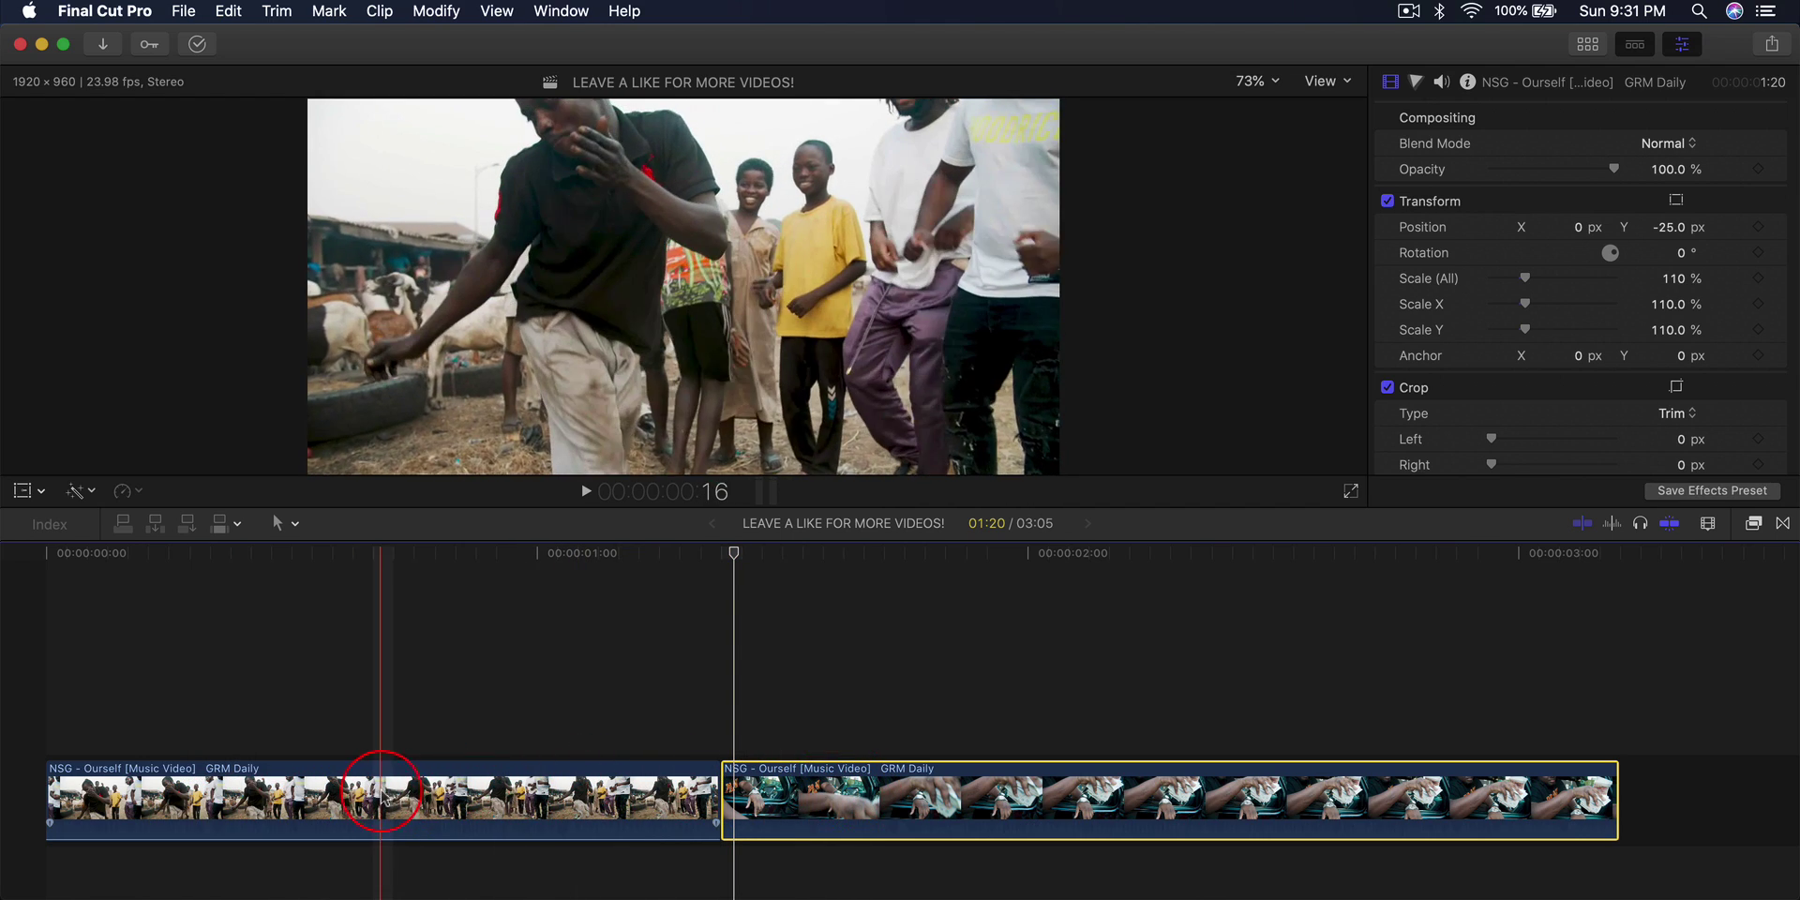
key("space")
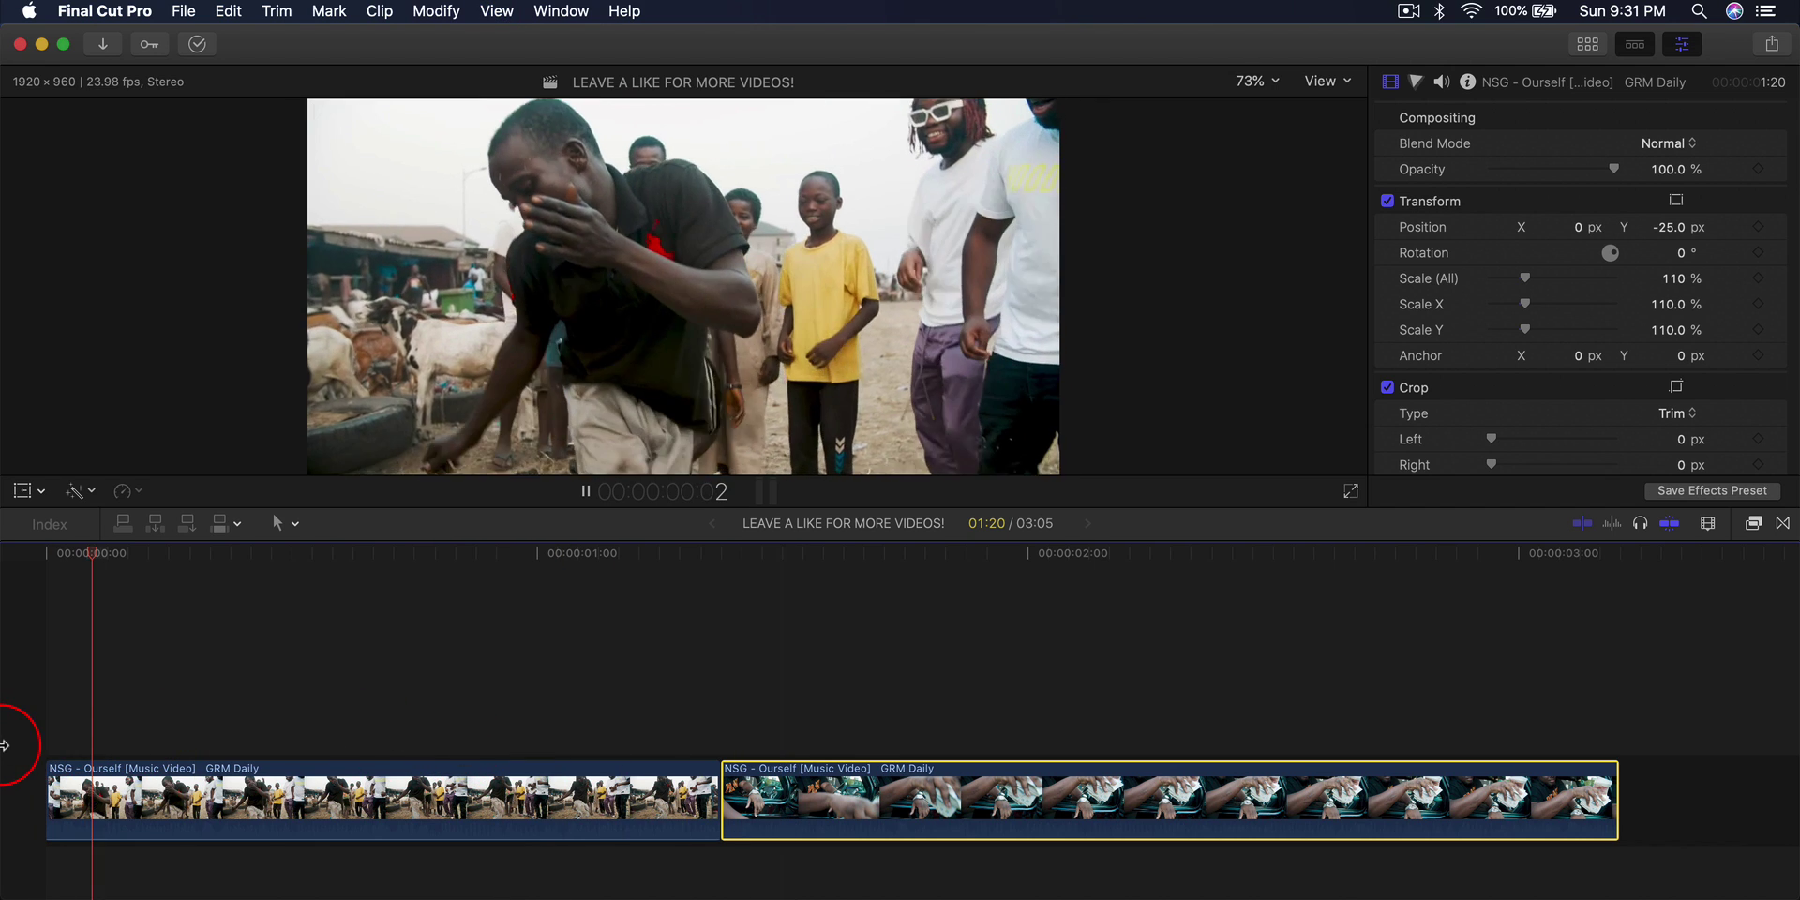
left_click(822, 802)
key("space")
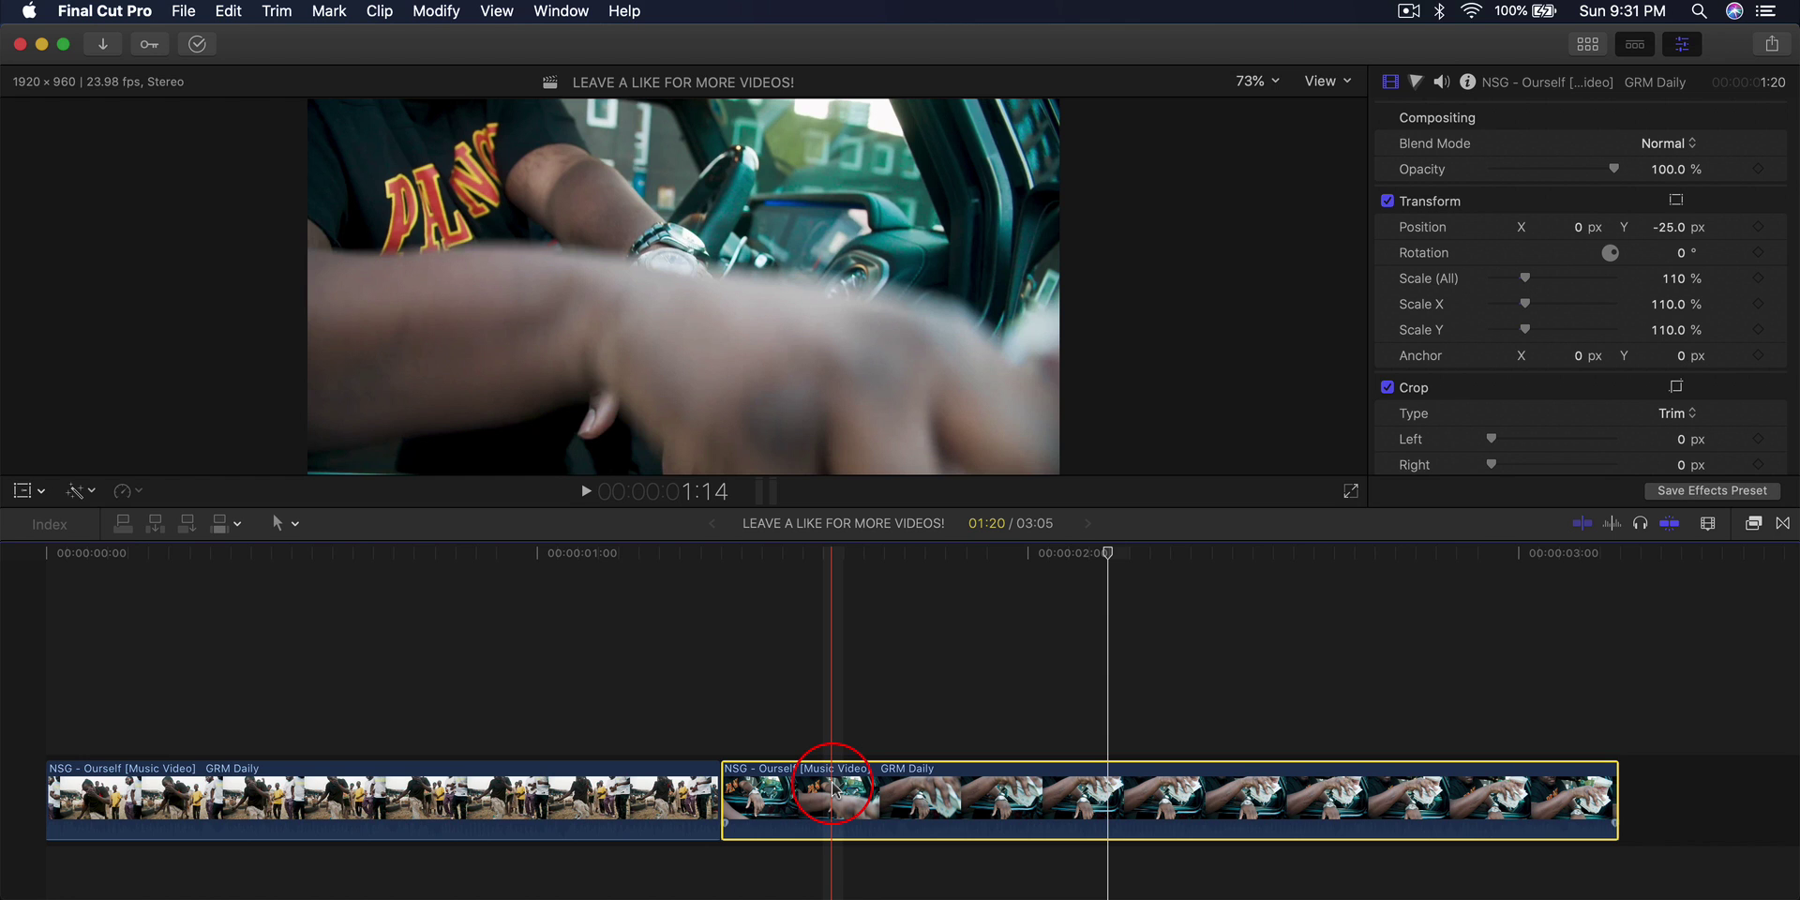
left_click_drag(835, 788, 161, 713)
Apply the Draw Mask effect to the connected hand clip at the project start.
key("Home")
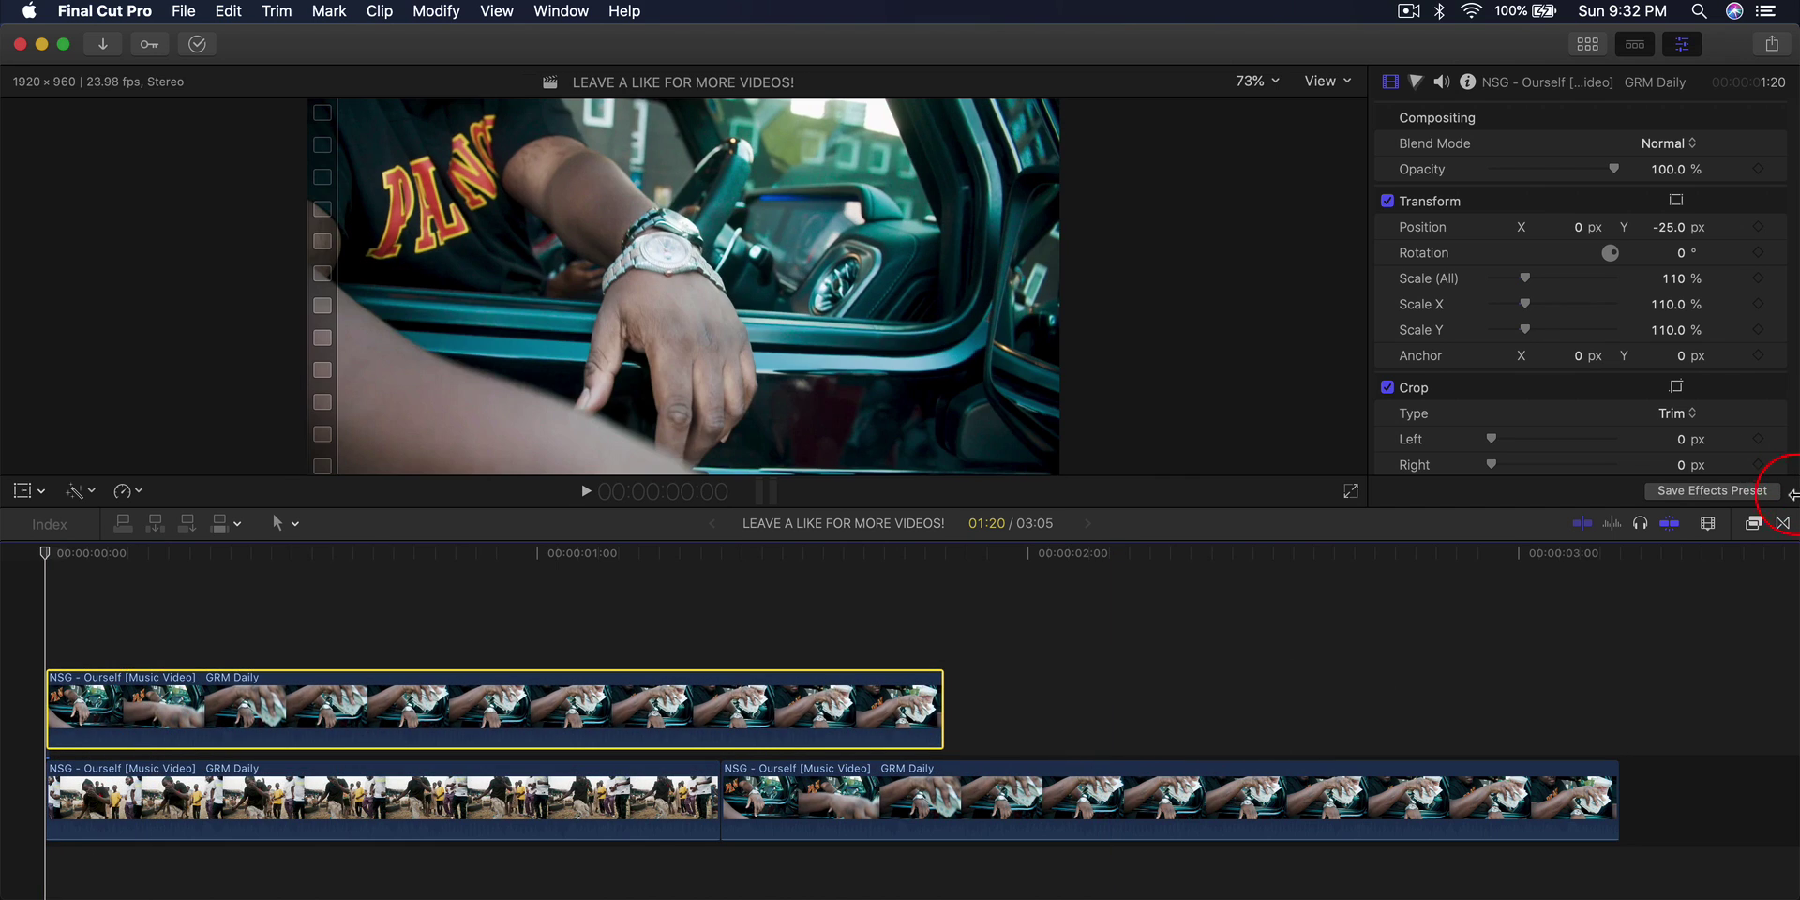
left_click(1782, 522)
left_click(1303, 647)
left_click(1519, 617)
left_click_drag(1519, 616, 562, 635)
key("Home")
left_click(1782, 522)
At 50% viewer zoom, draw a four-point rectangle mask over the left third, then duplicate the clip above.
left_click(1248, 81)
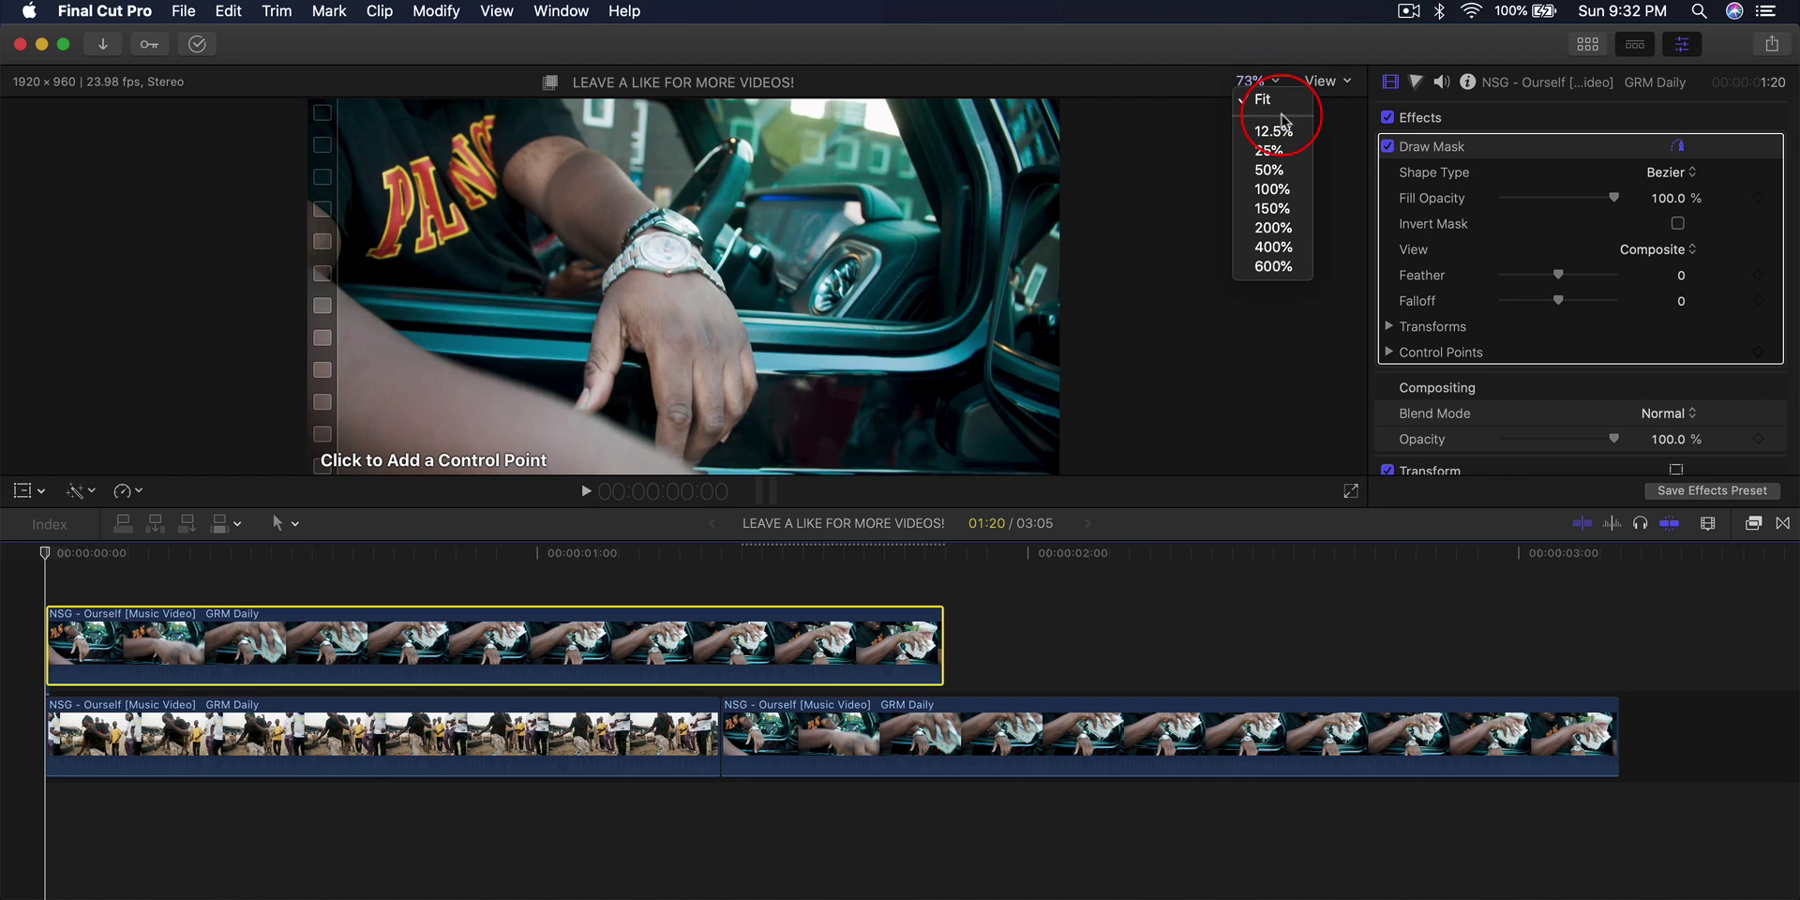
left_click(1269, 170)
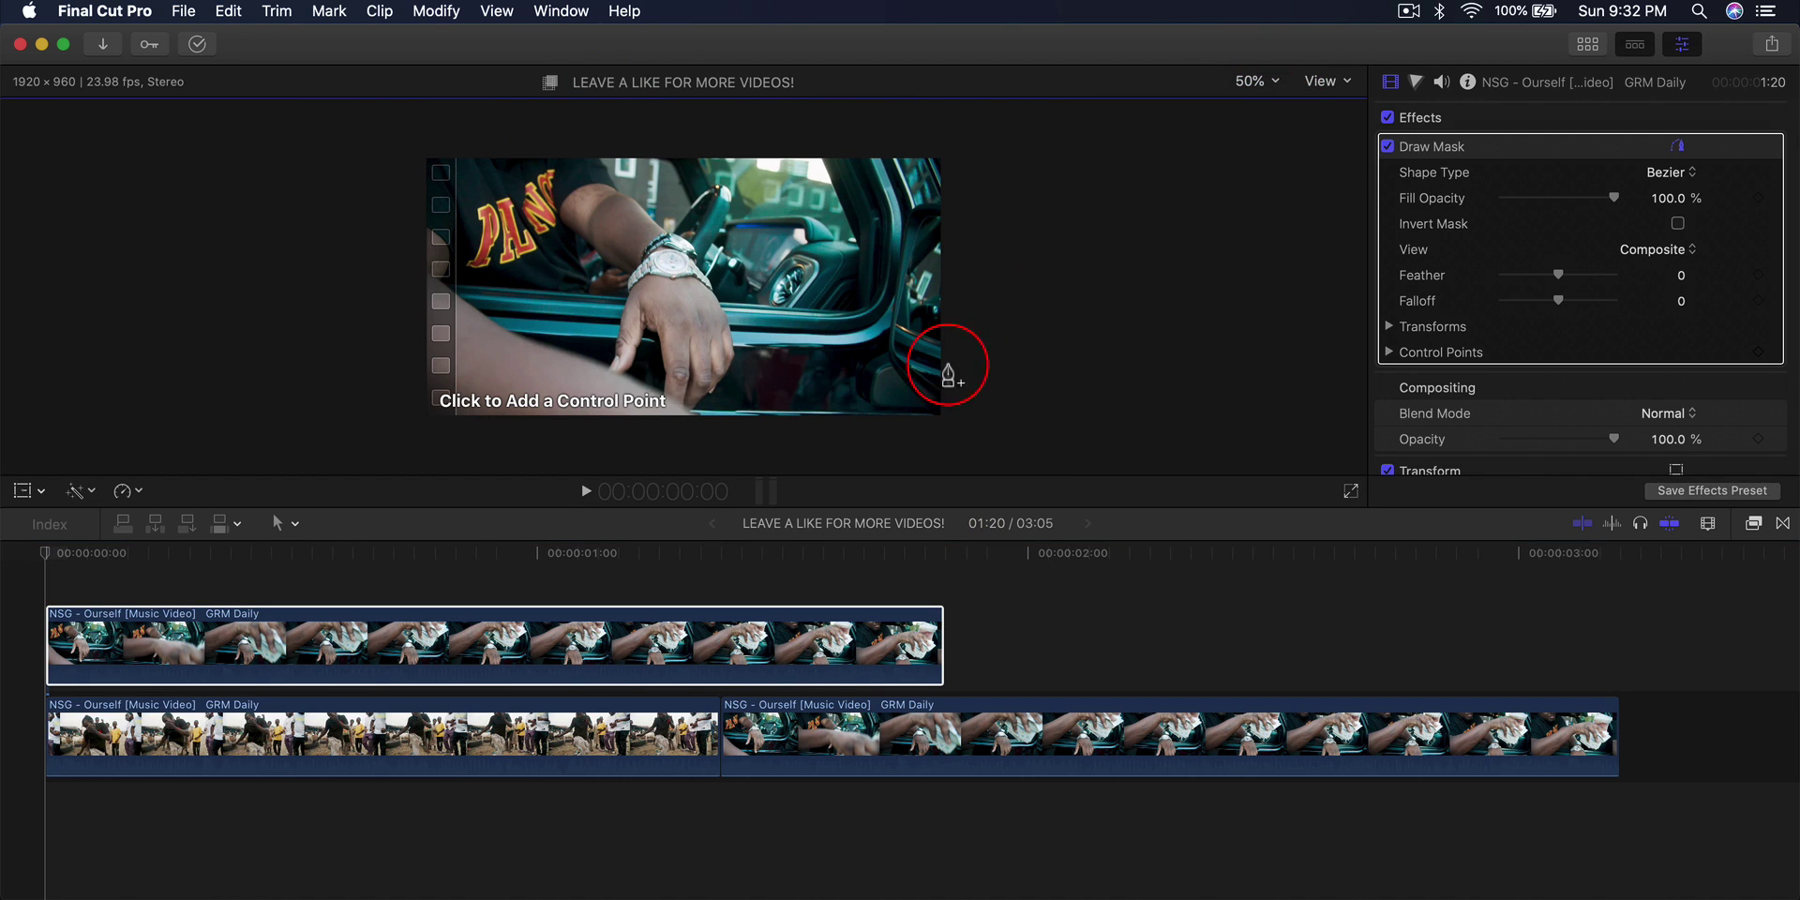
key("super+1")
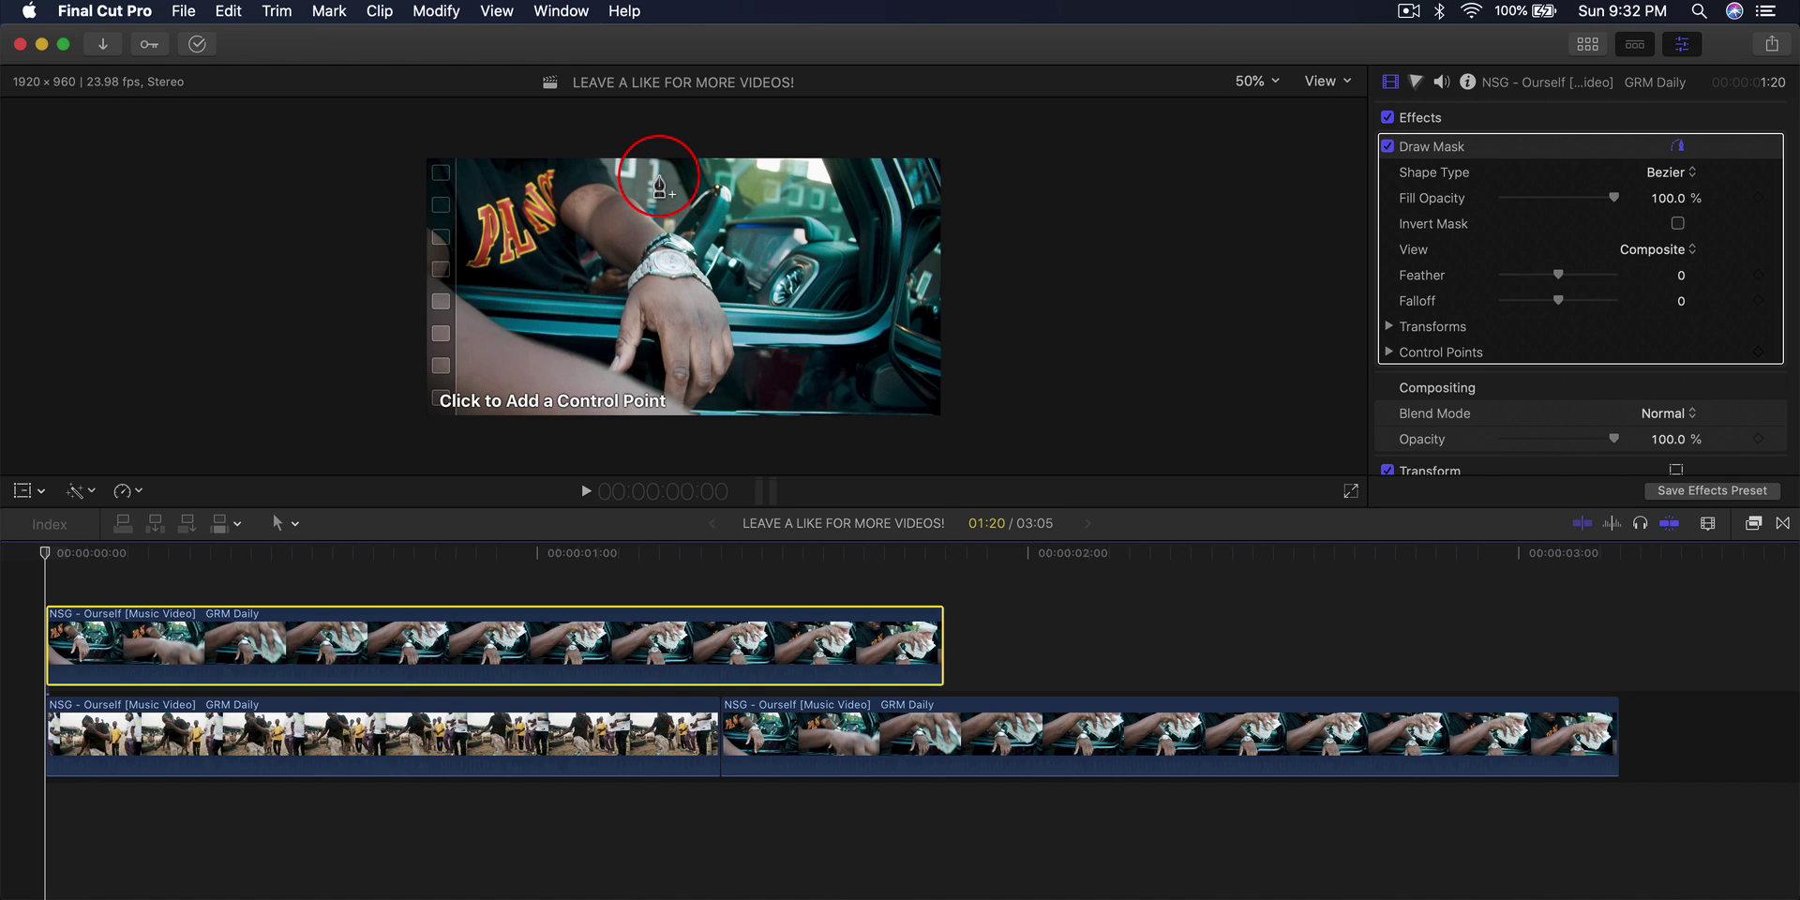
left_click(575, 150)
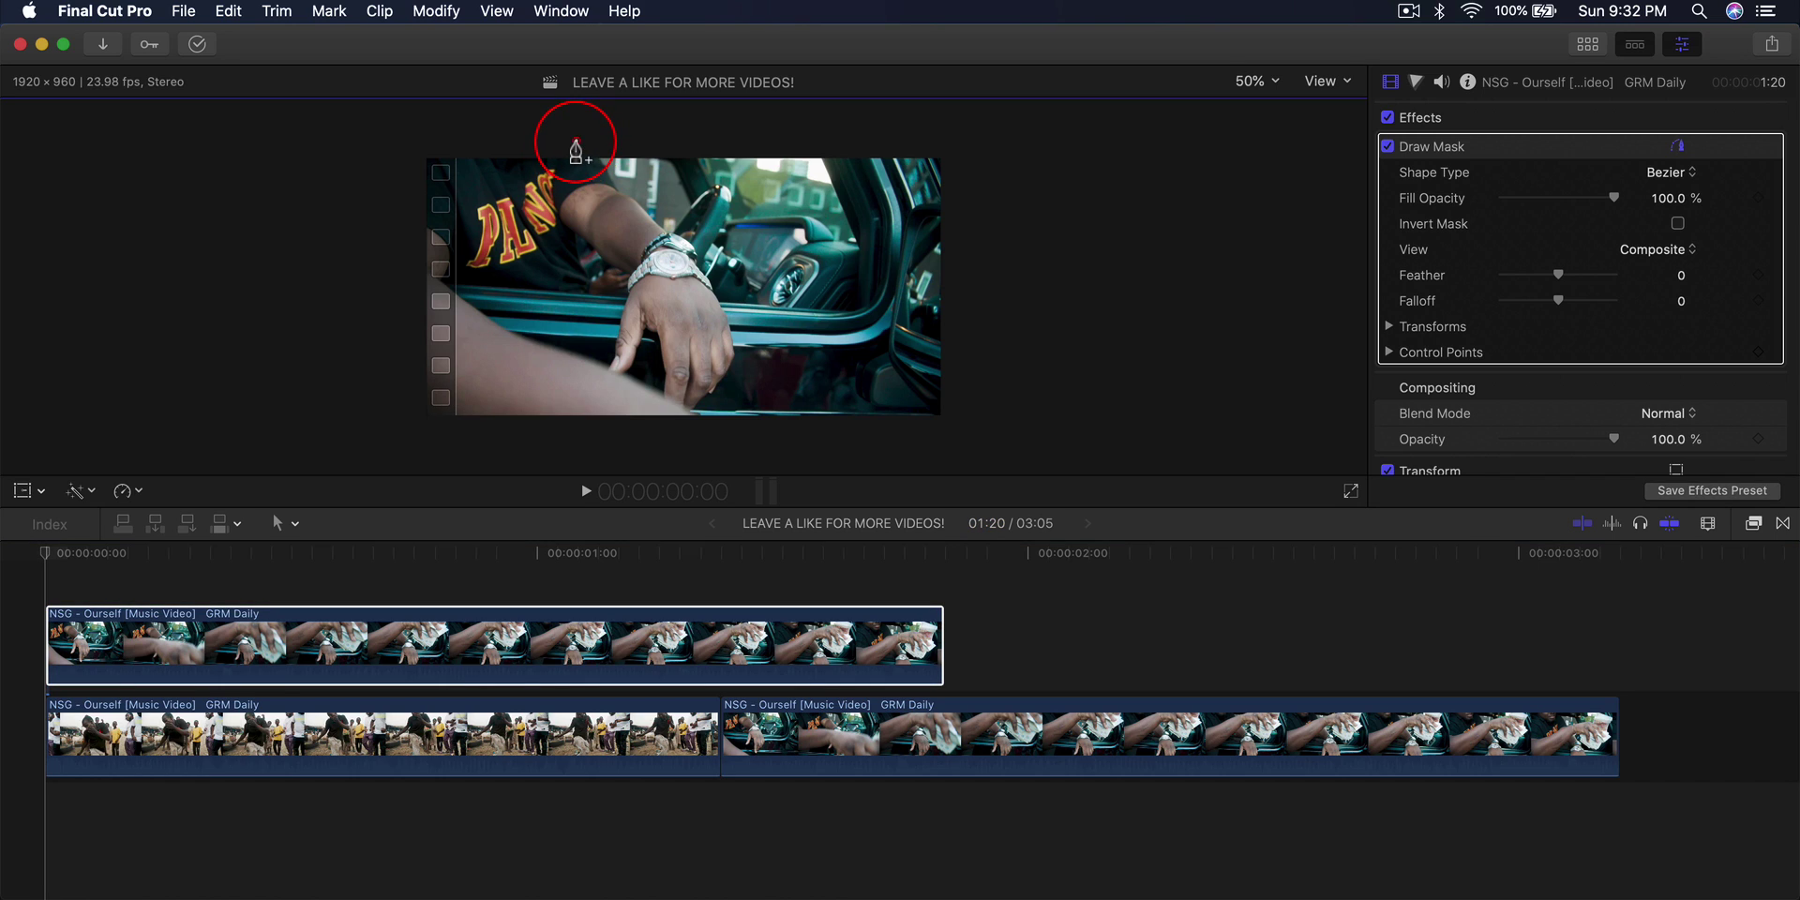
left_click(575, 441)
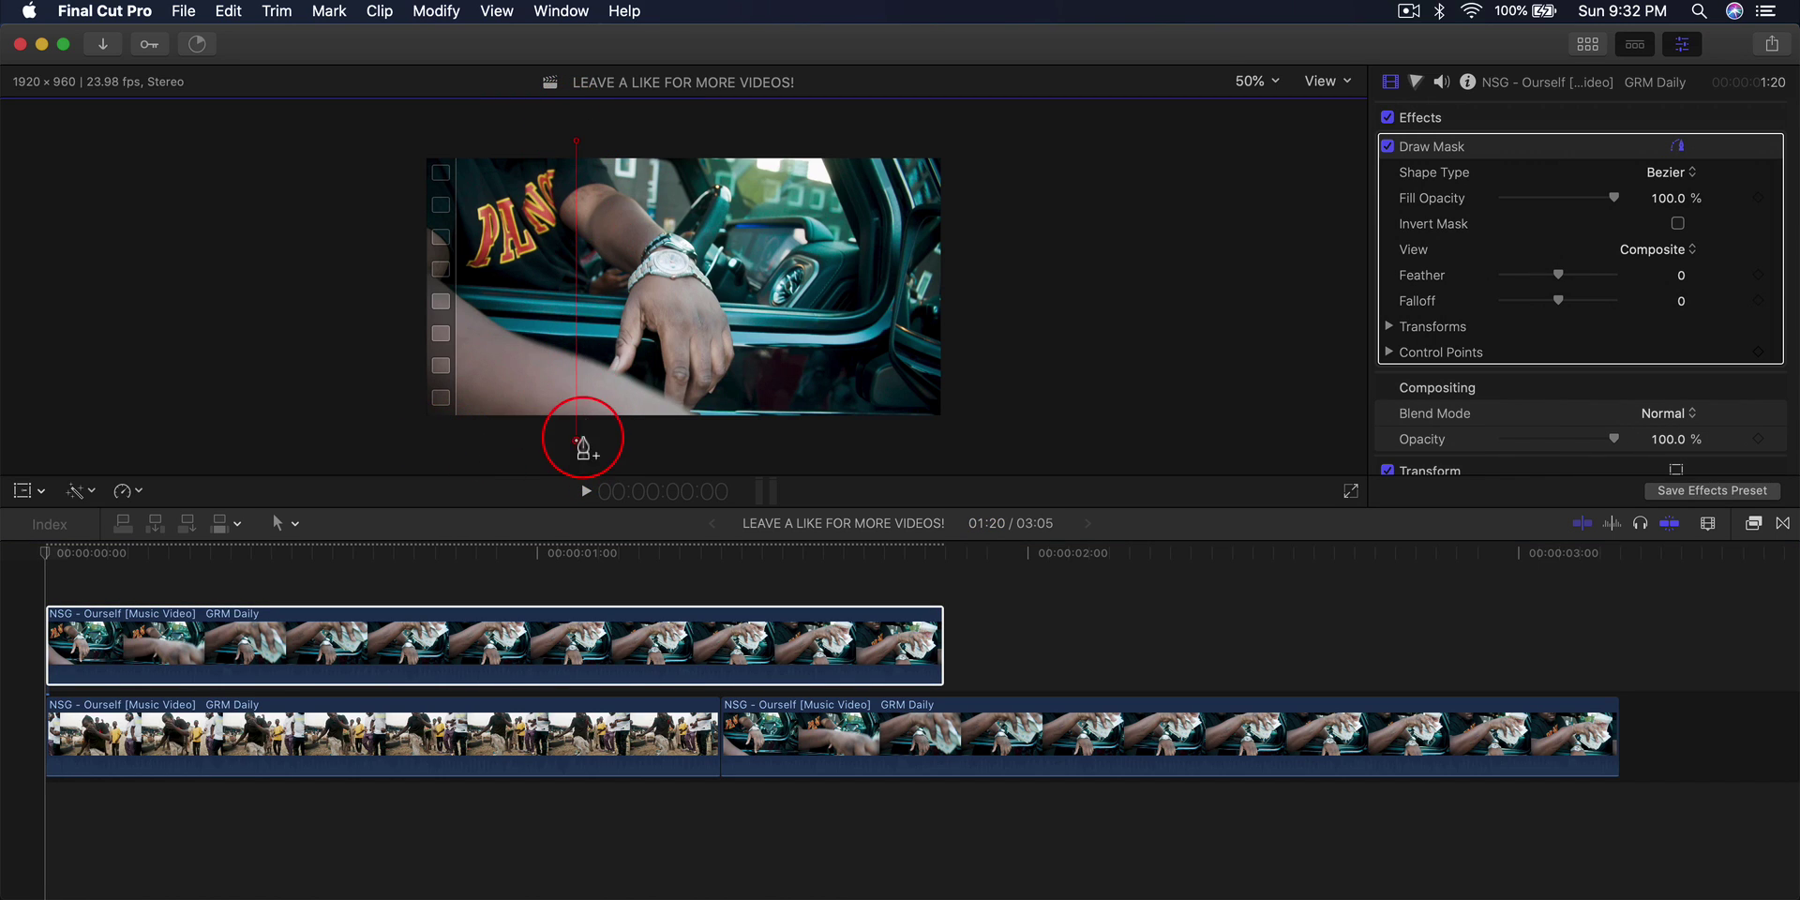
left_click(379, 440)
left_click(379, 143)
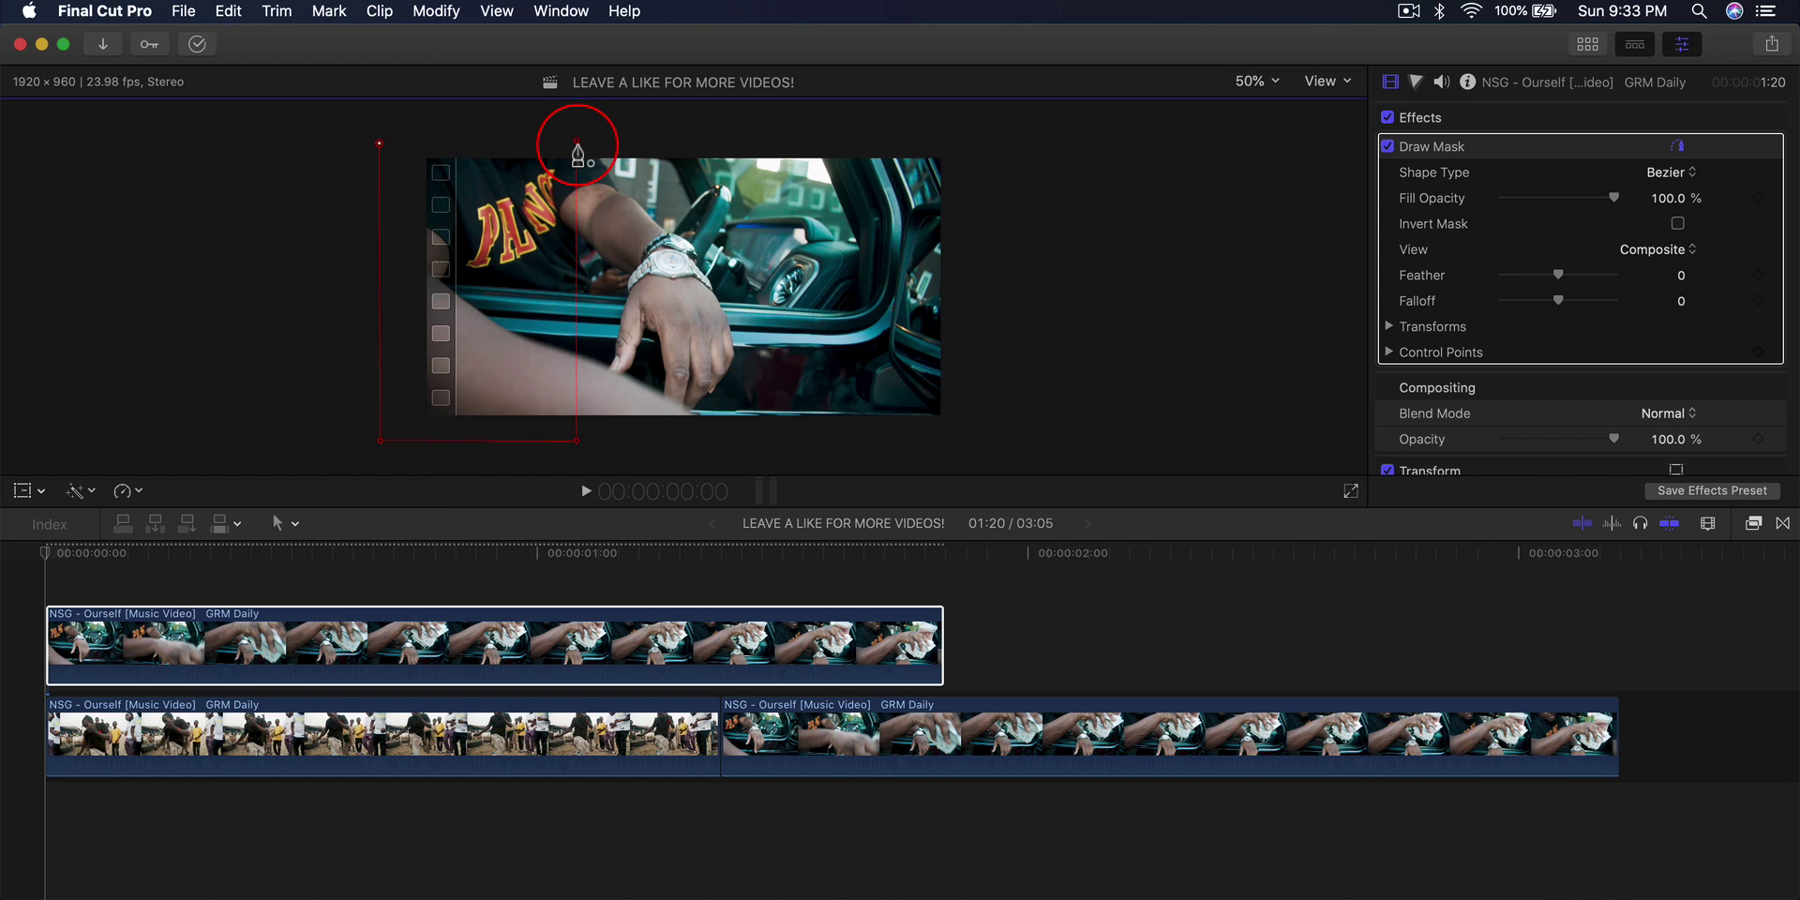
left_click(577, 142)
mouse_move(220, 634)
left_mouse_down()
mouse_move(212, 582)
mouse_move(191, 645)
left_mouse_up()
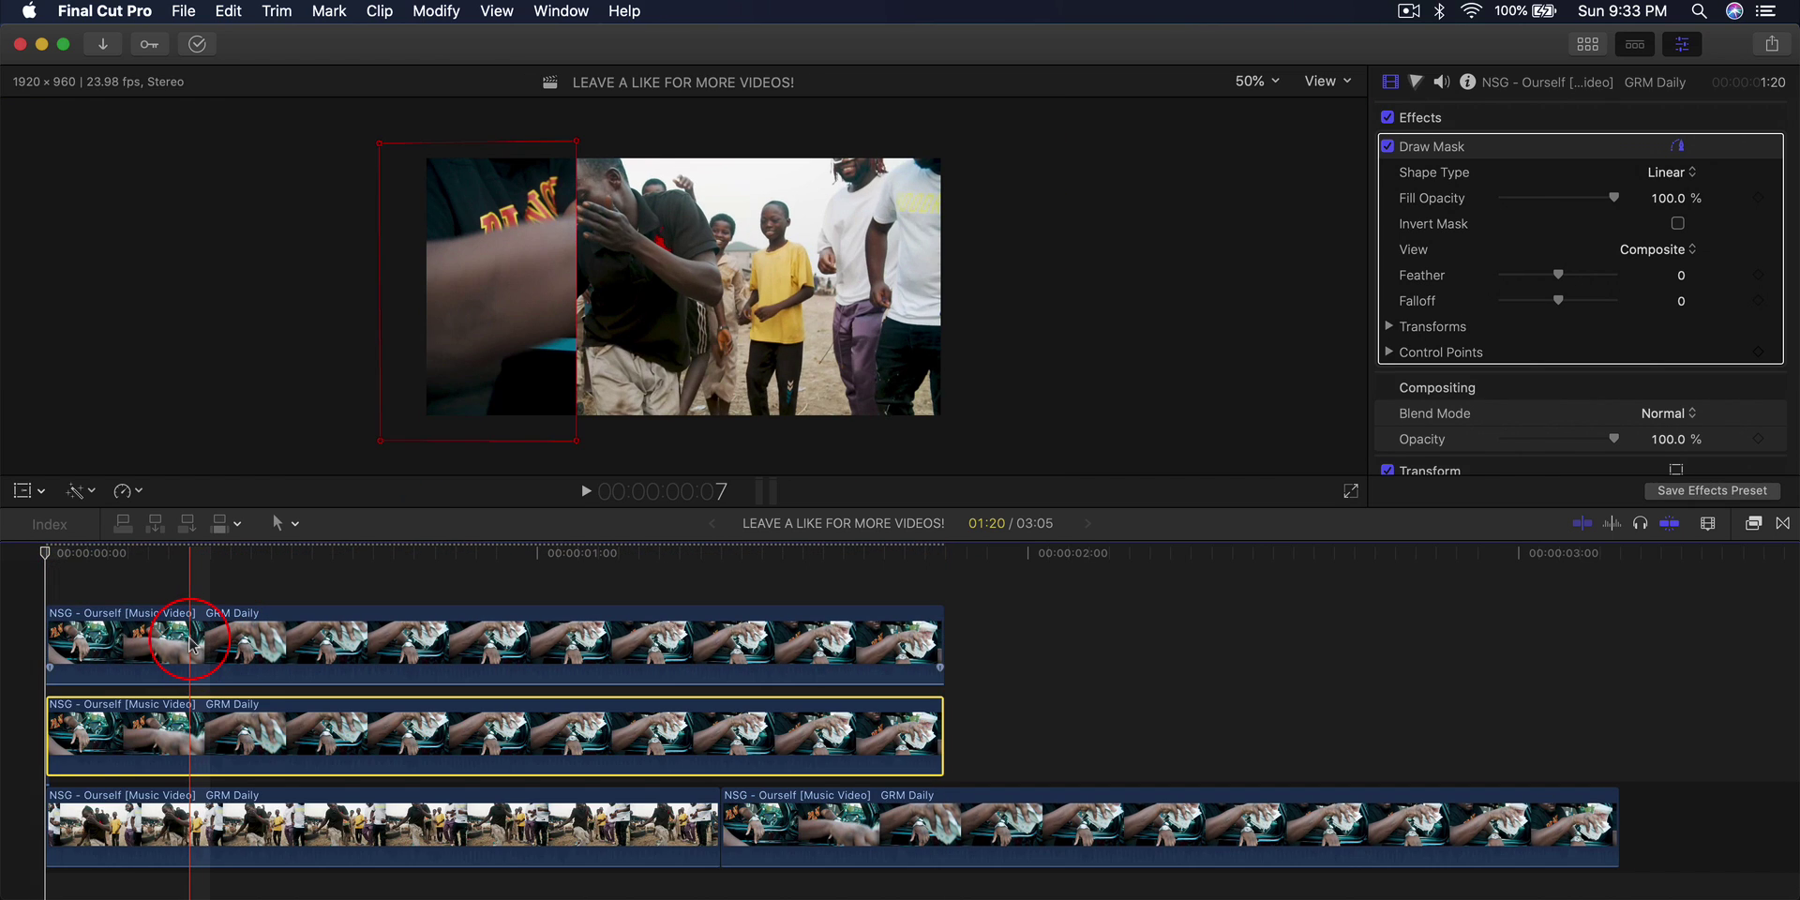
Move the top copy's mask to the middle vertical panel and duplicate that clip into a new upper lane.
left_click(190, 645)
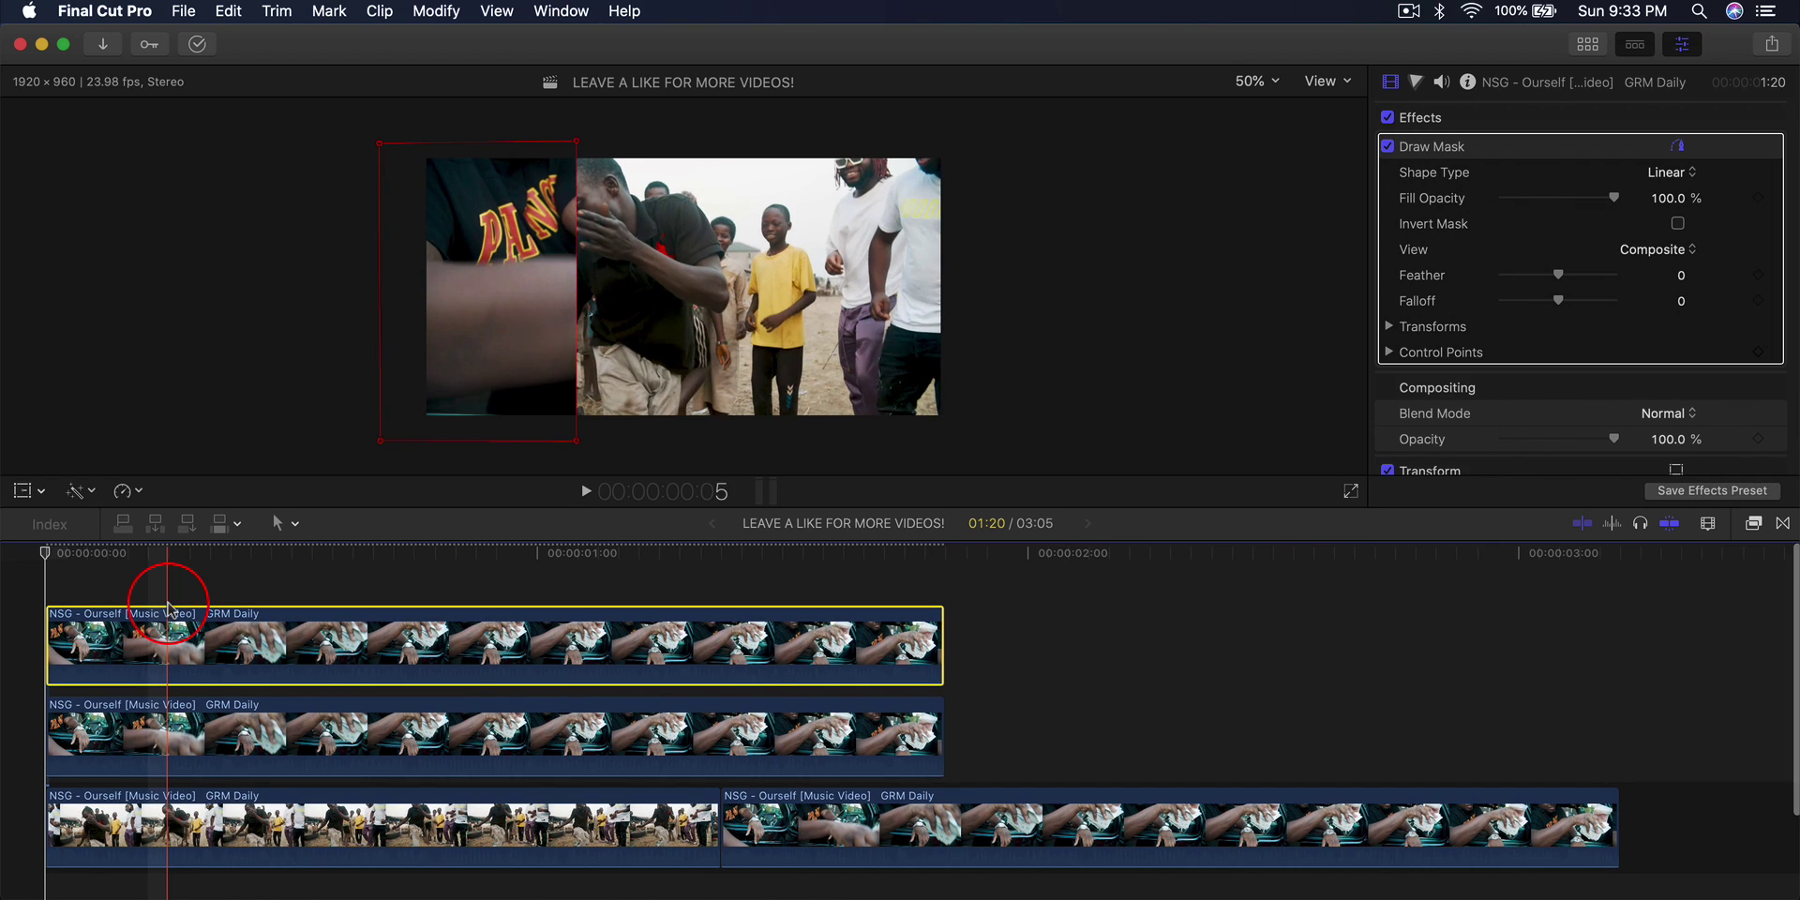
left_click(384, 289)
left_click_drag(383, 284, 759, 283)
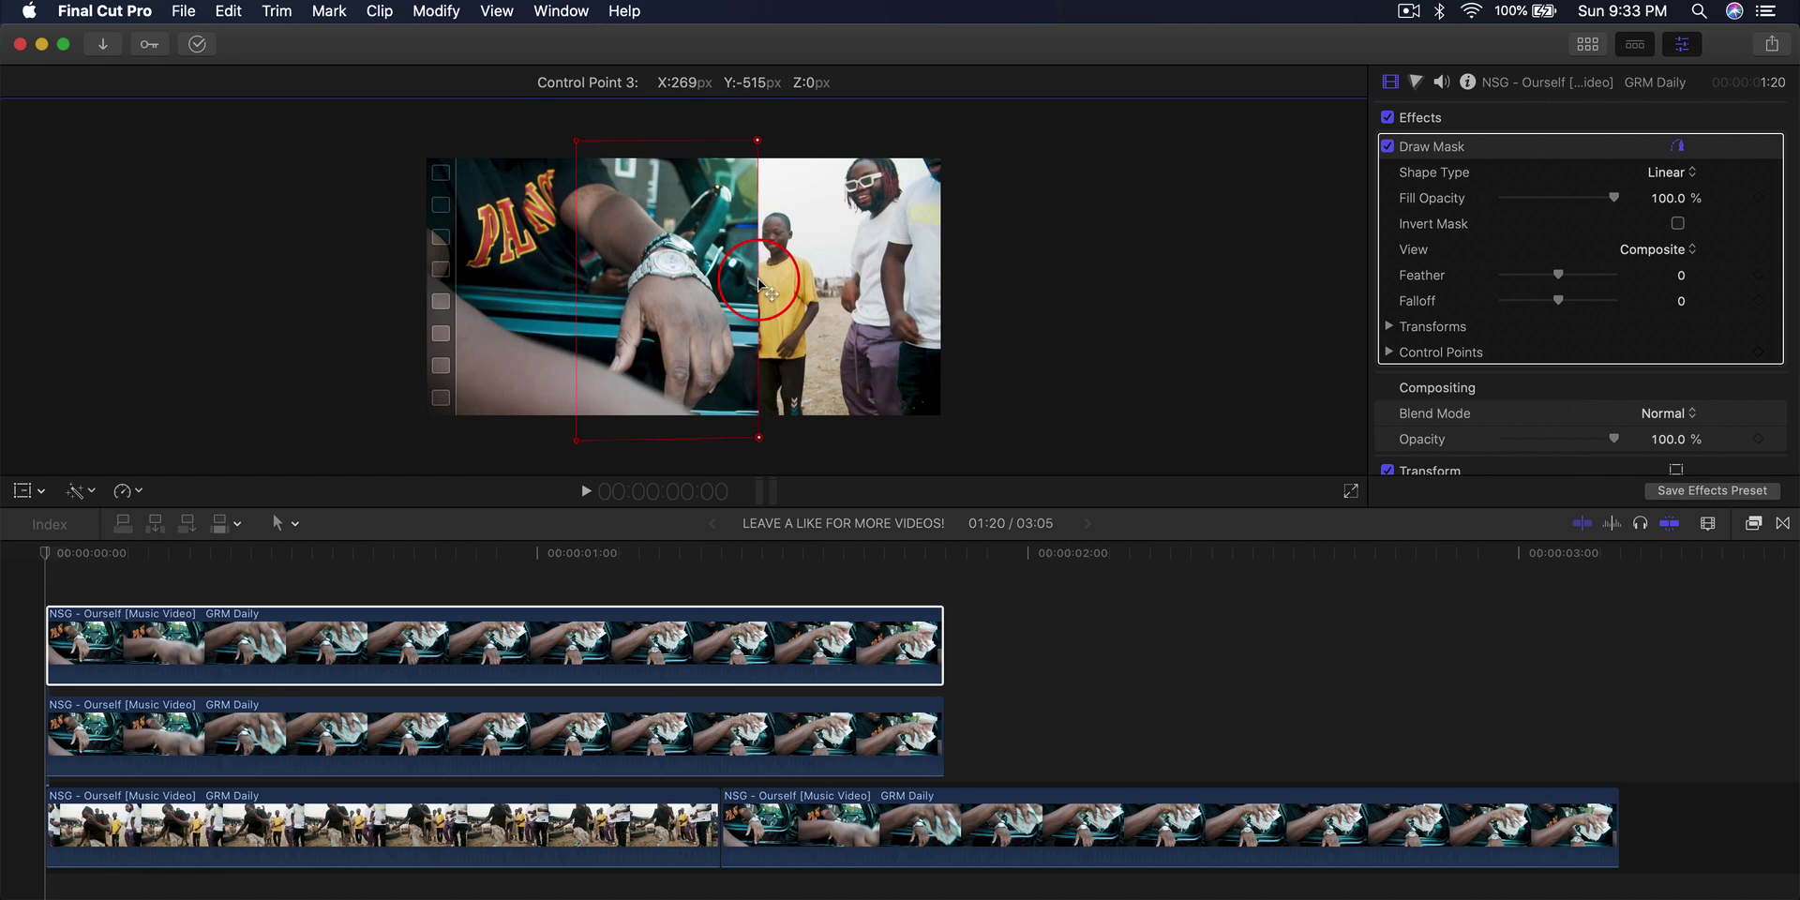
left_click_drag(198, 640, 161, 623)
key("Home")
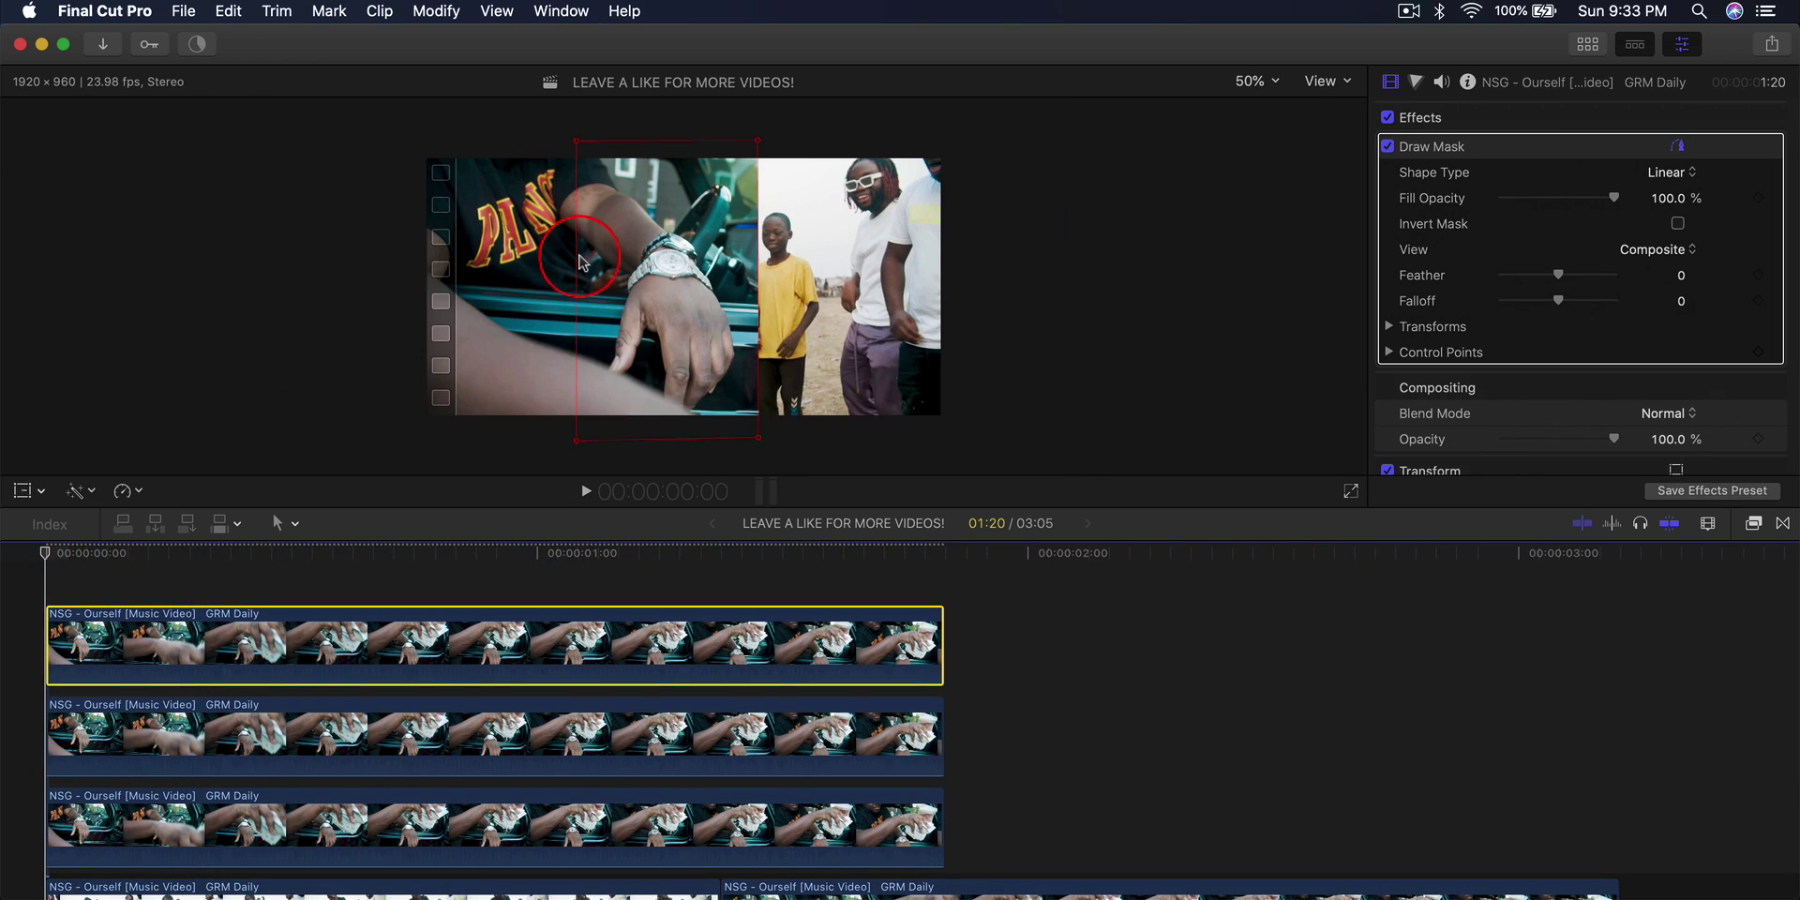
Move the newest copy's mask over the right third of the frame.
mouse_move(576, 267)
left_mouse_down()
mouse_move(956, 253)
mouse_move(963, 272)
left_mouse_up()
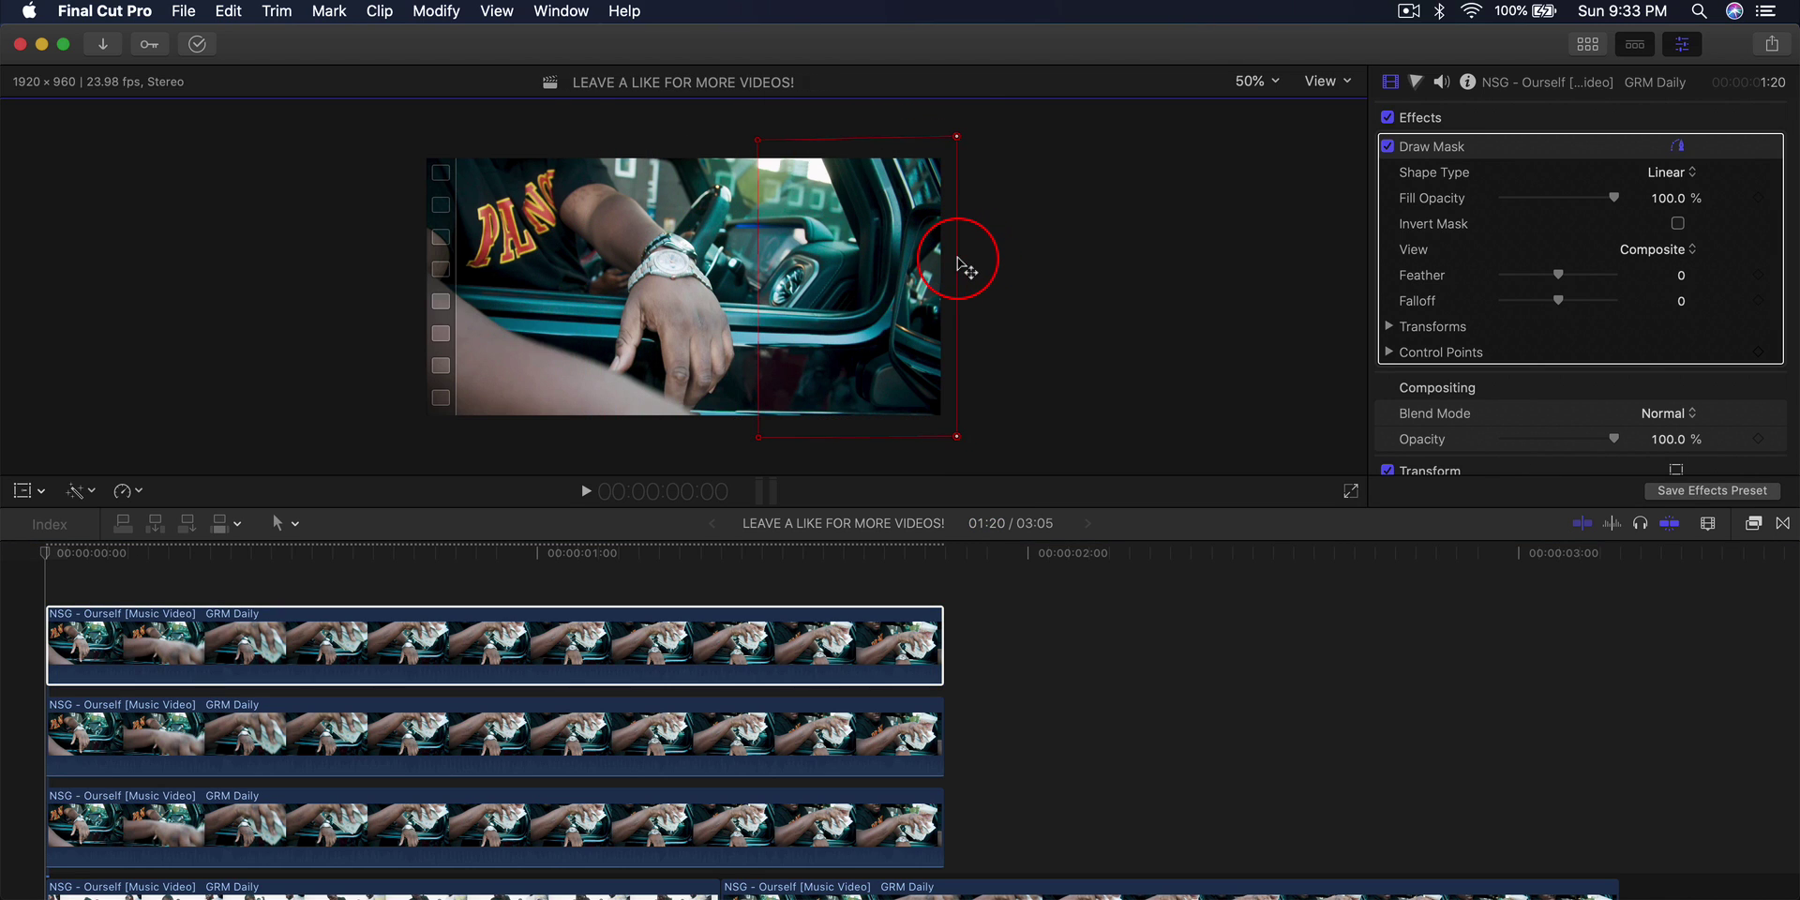
left_click(291, 676)
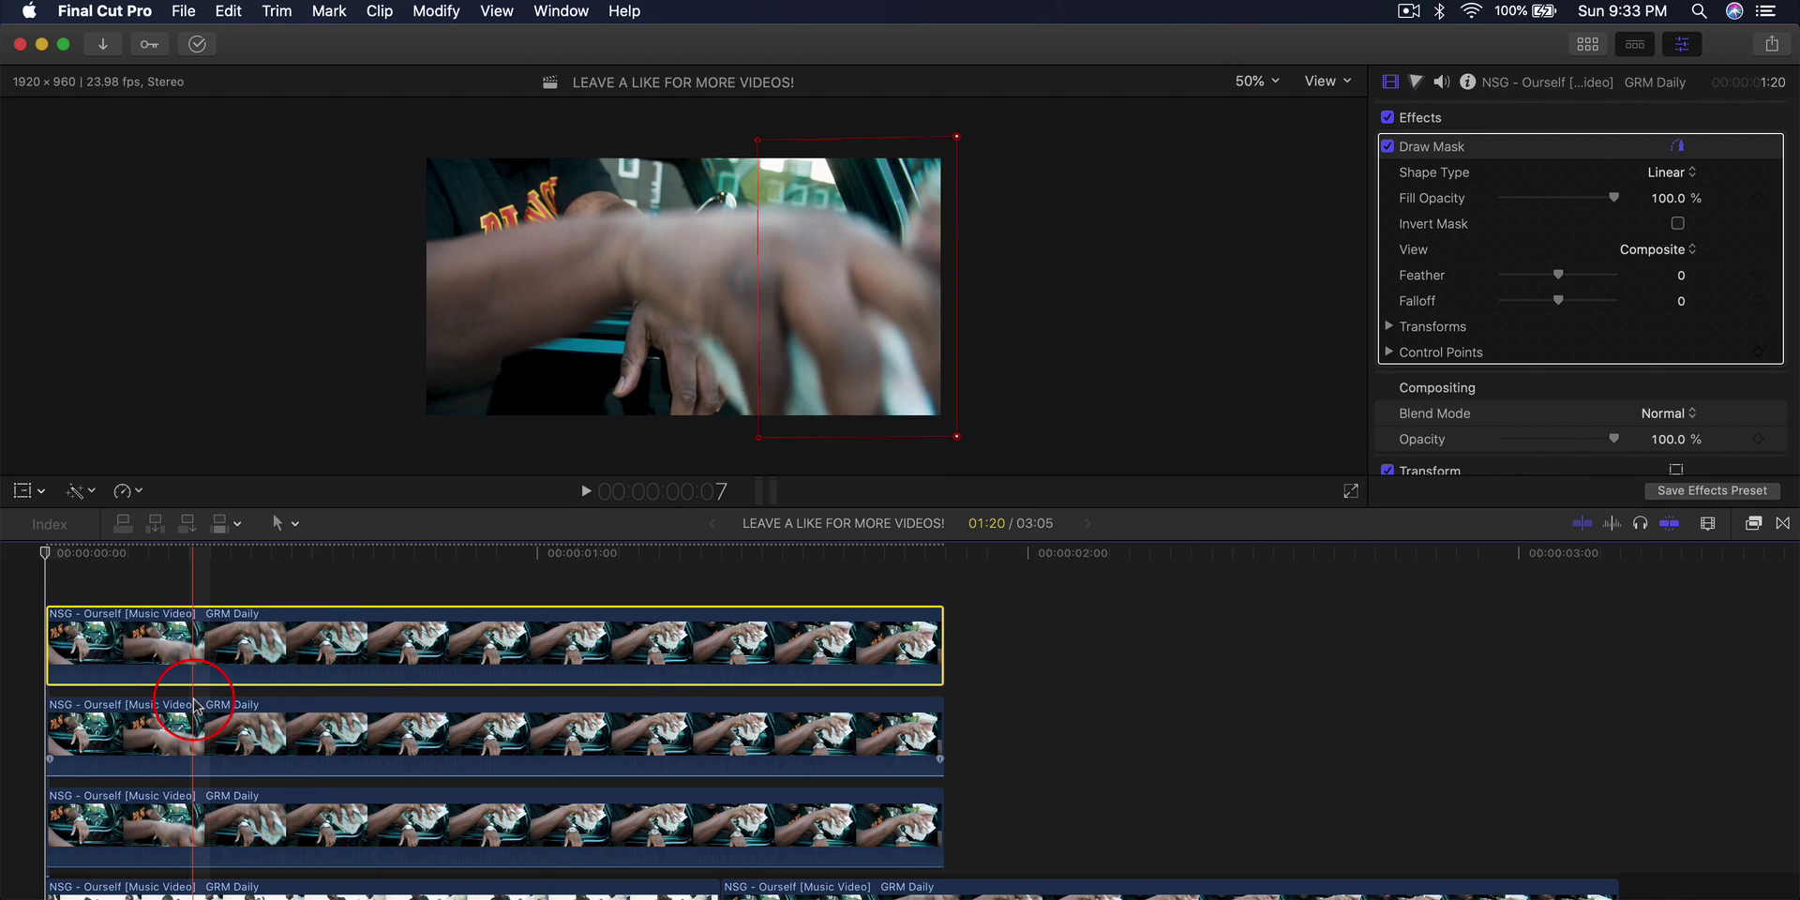
scroll(197, 708, "down", 2)
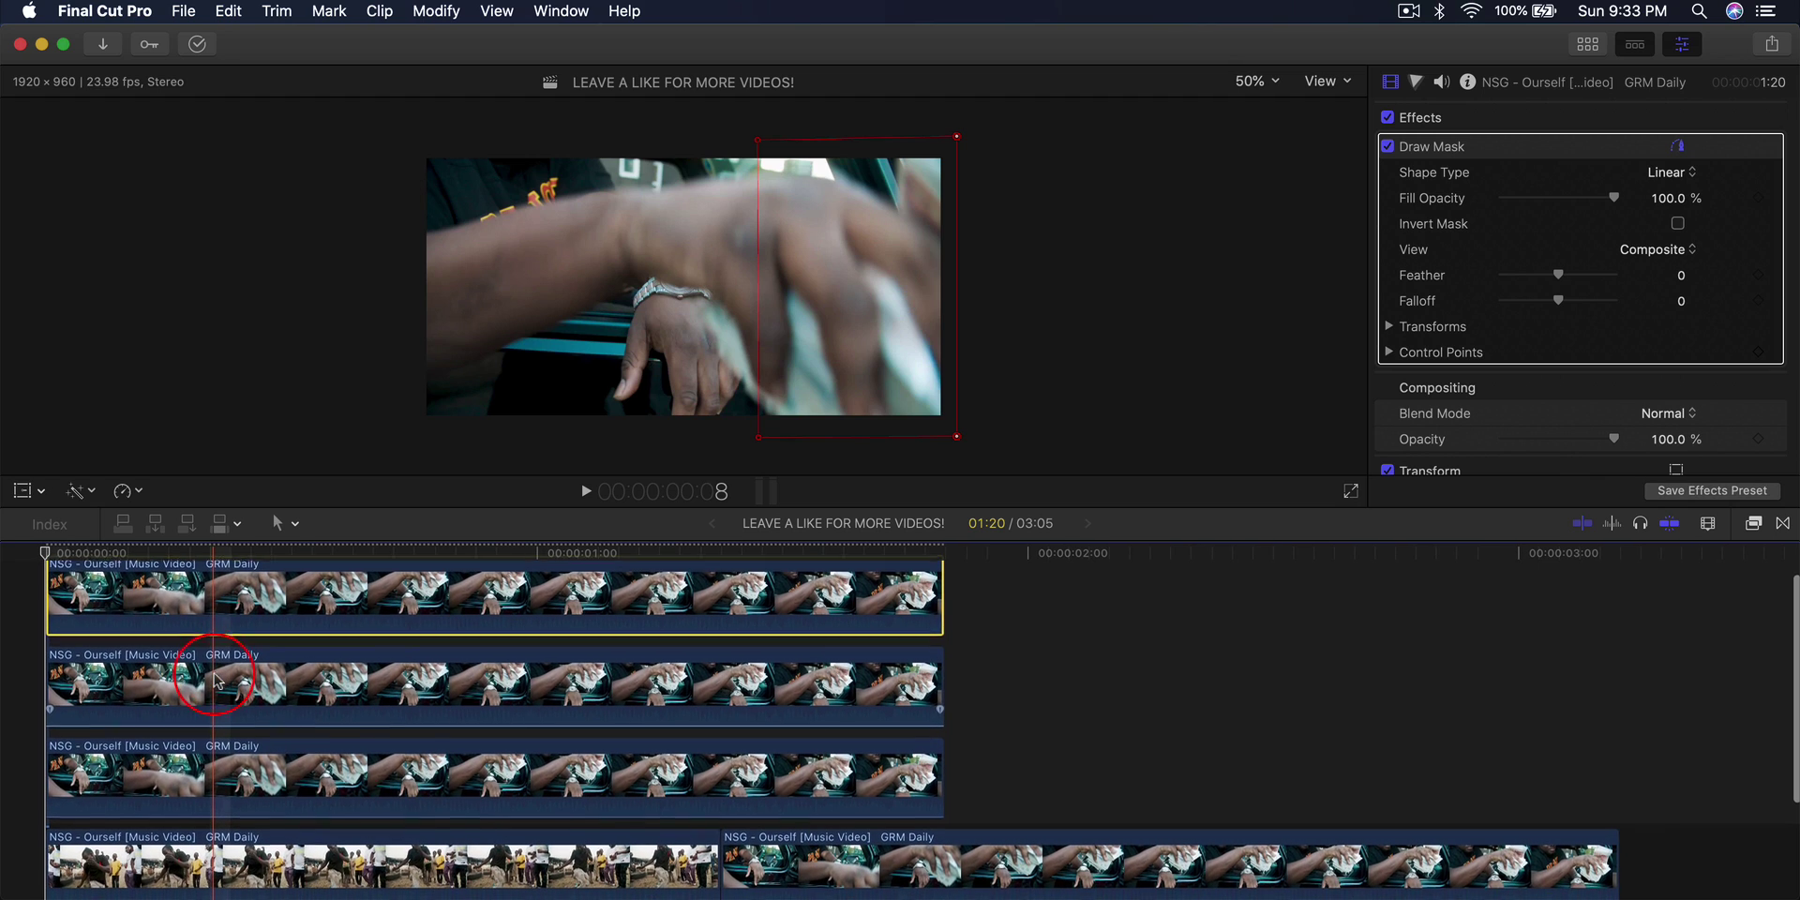
Toggle the top and second copies off and on with V to preview each panel.
key("v")
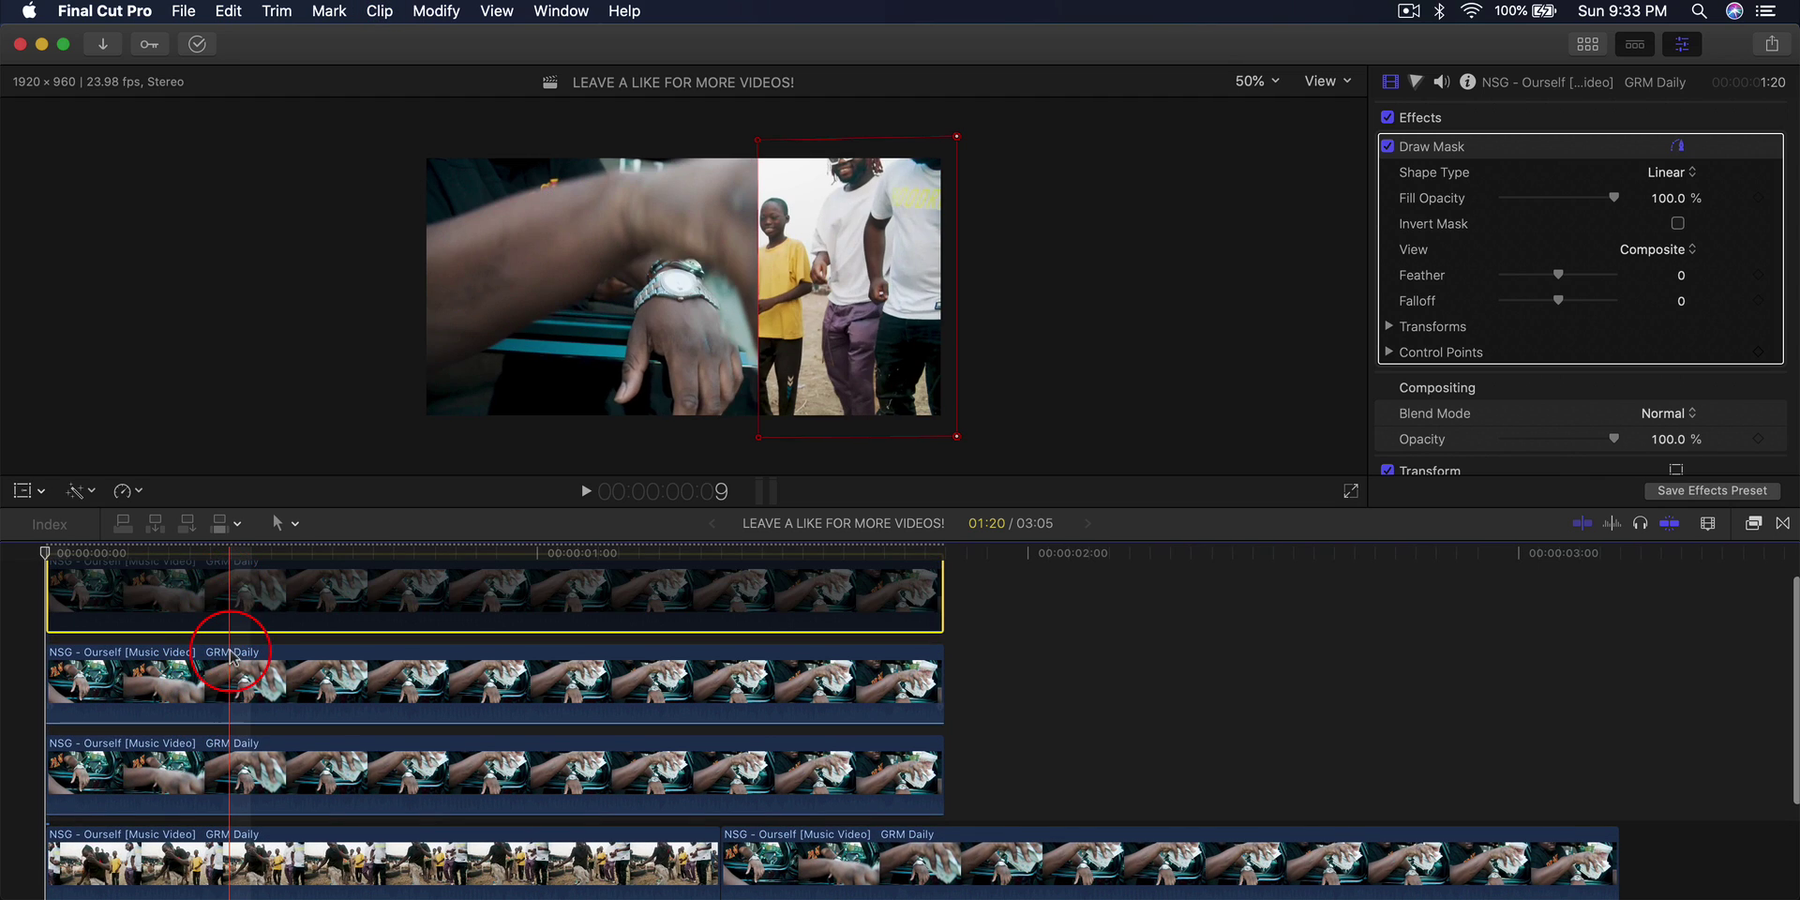
key("v")
key("v")
key("v")
key("v")
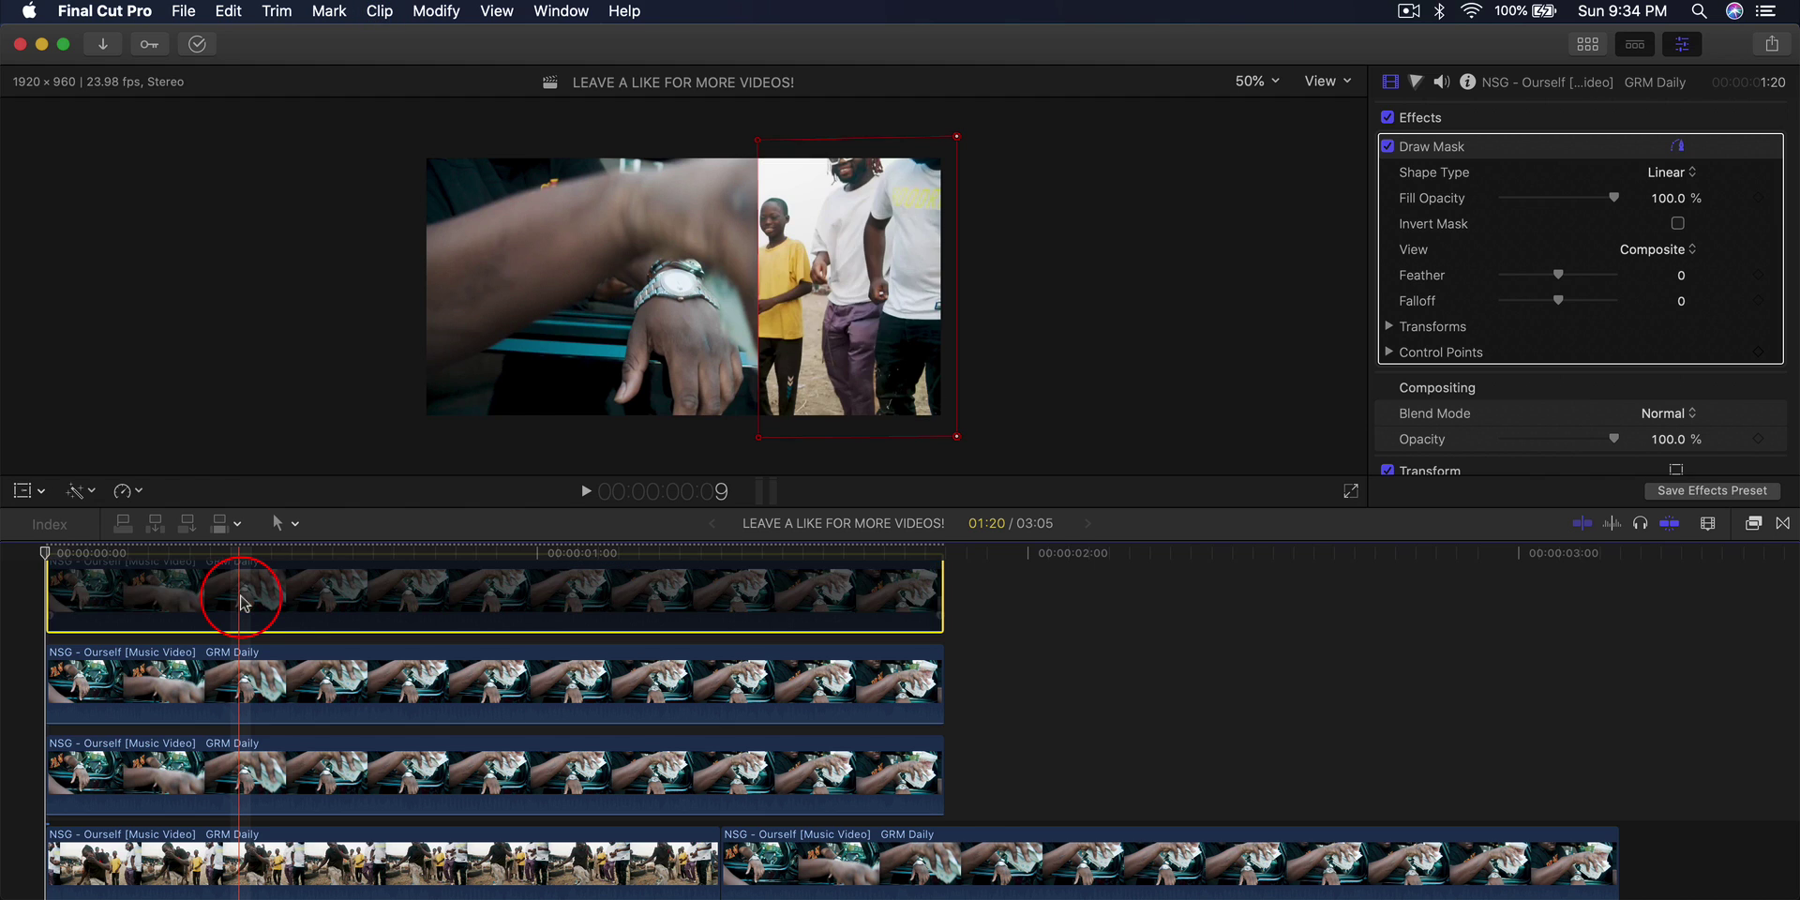
left_click(275, 691)
key("v")
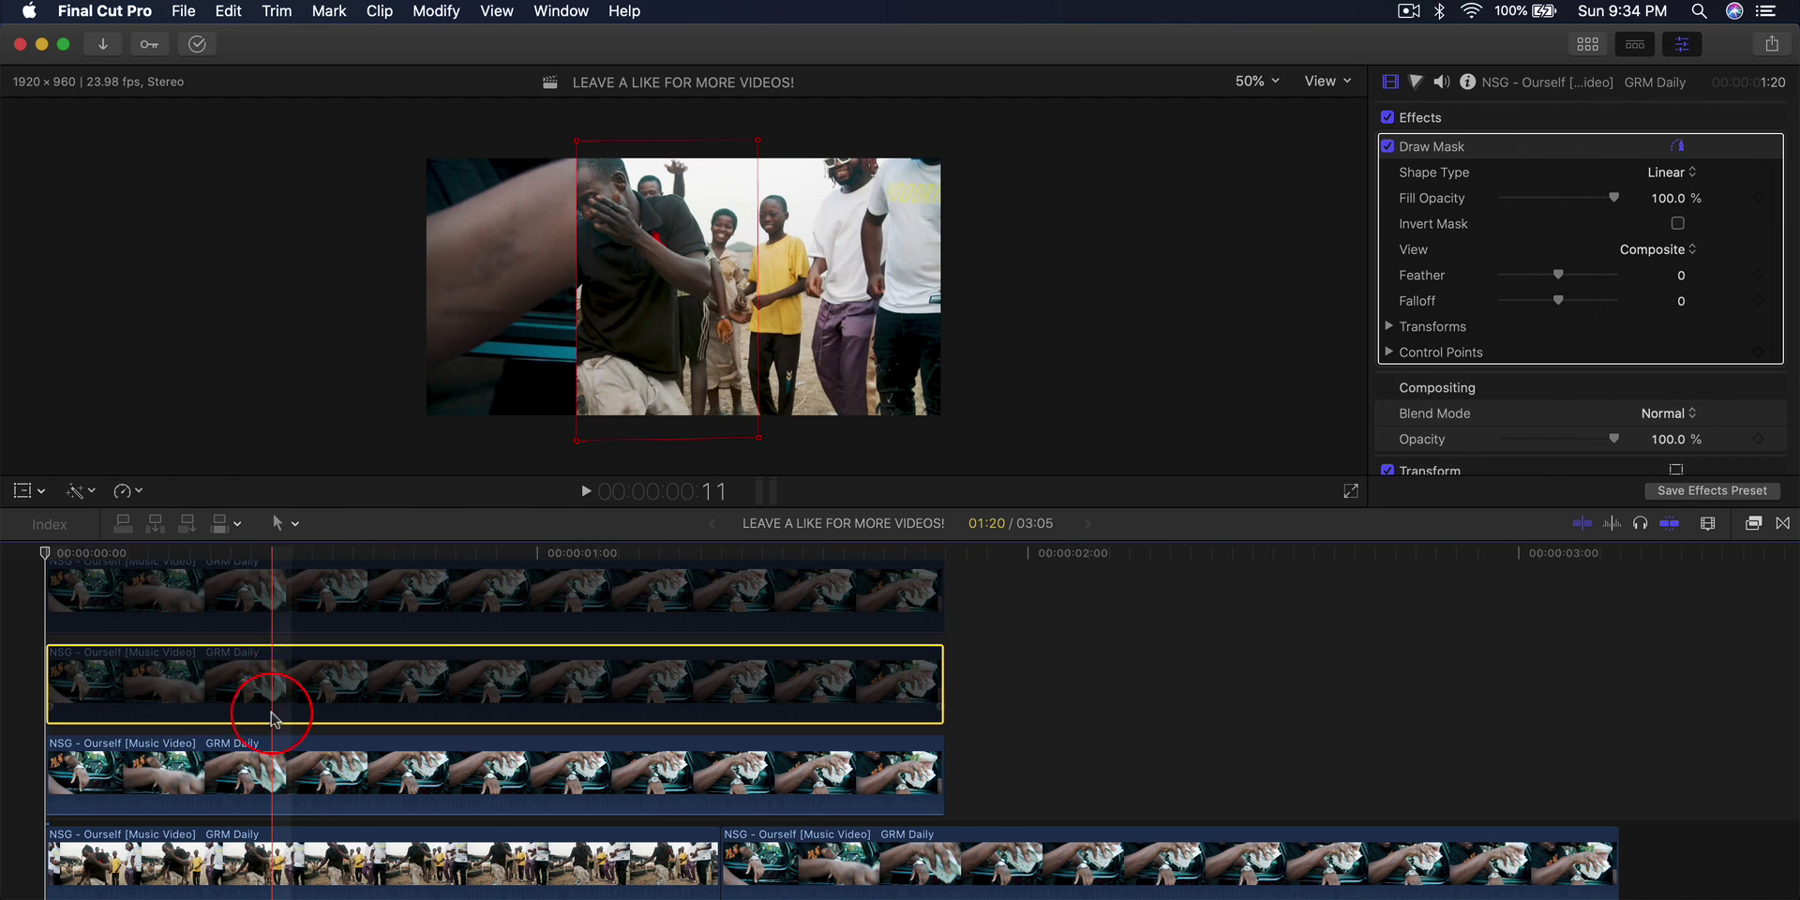
left_click(132, 785)
scroll(161, 844, "down", 3)
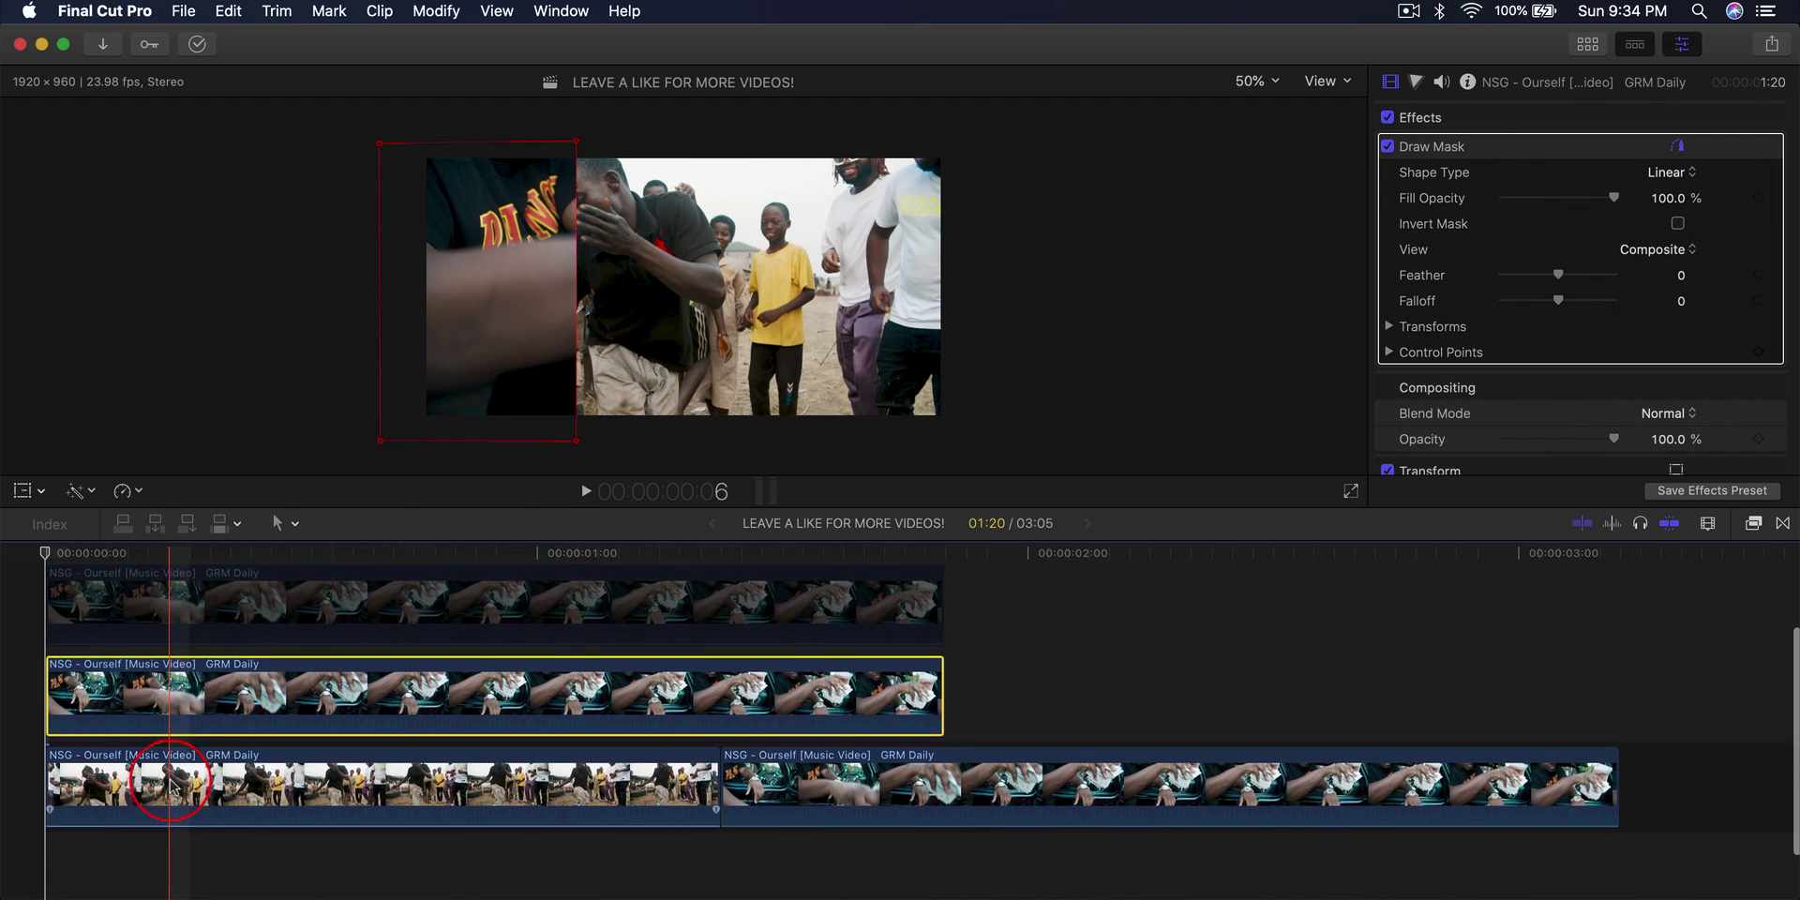
Keyframe the left panel's Position at the clip start, pushed down out of frame to Y 1123.5 px.
scroll(1599, 301, "down", 5)
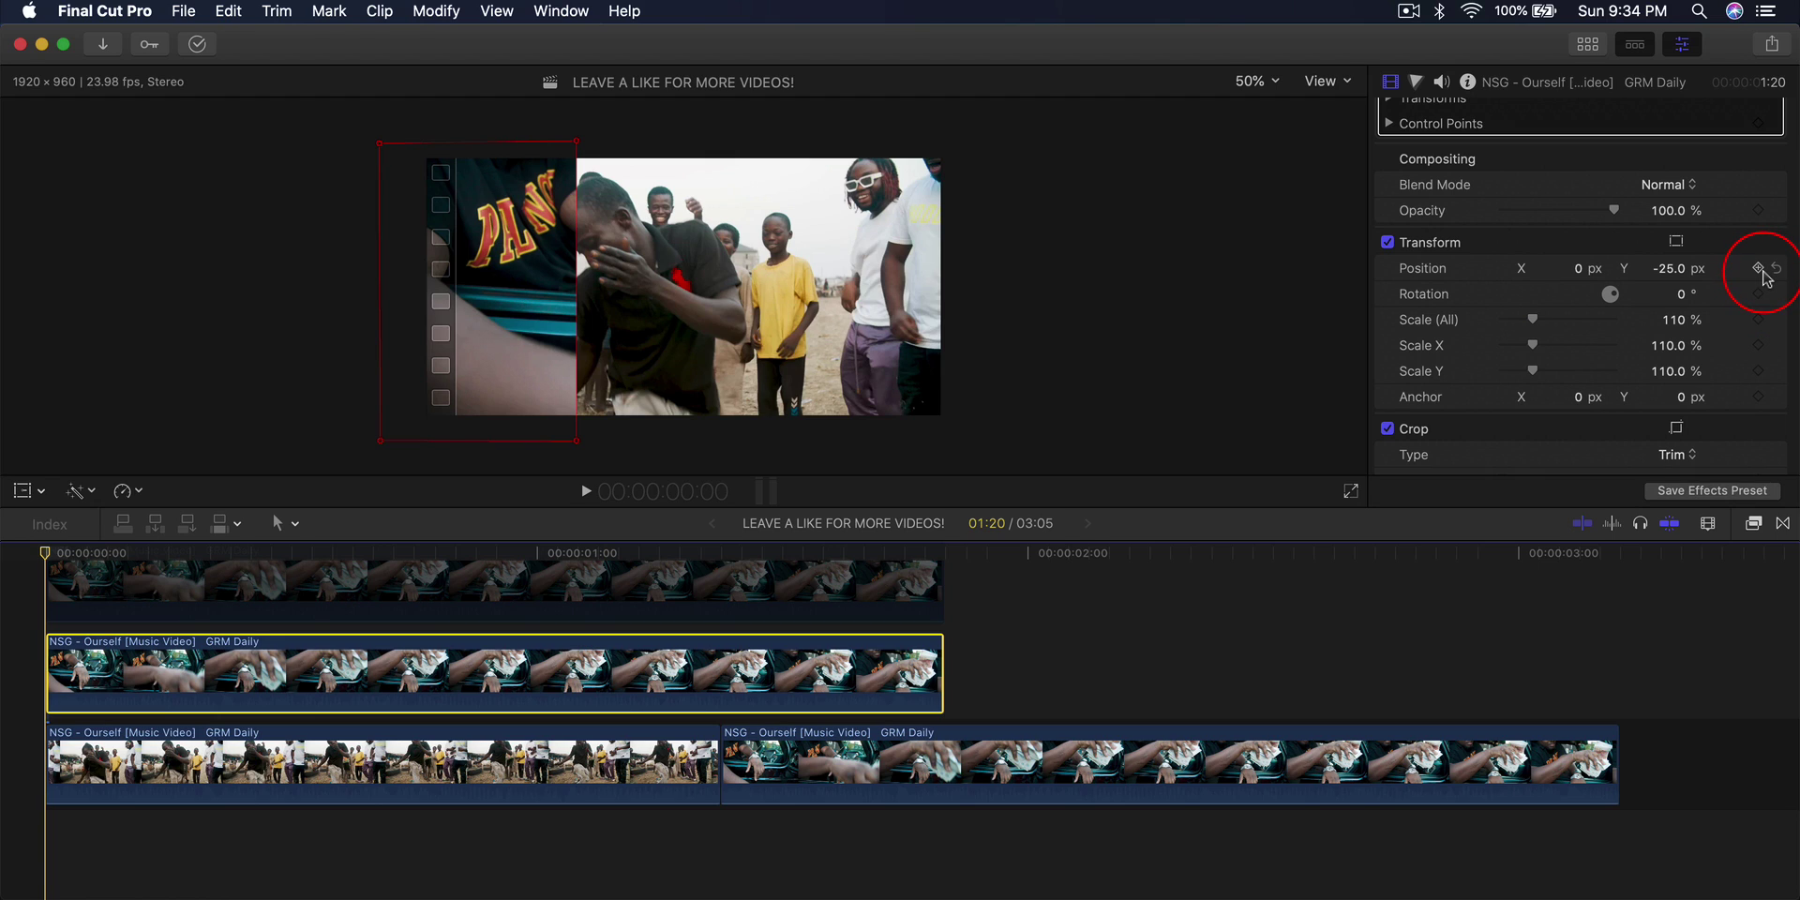
left_click(1759, 268)
mouse_move(1678, 268)
left_mouse_down()
mouse_move(1603, 268)
mouse_move(1649, 266)
left_mouse_up()
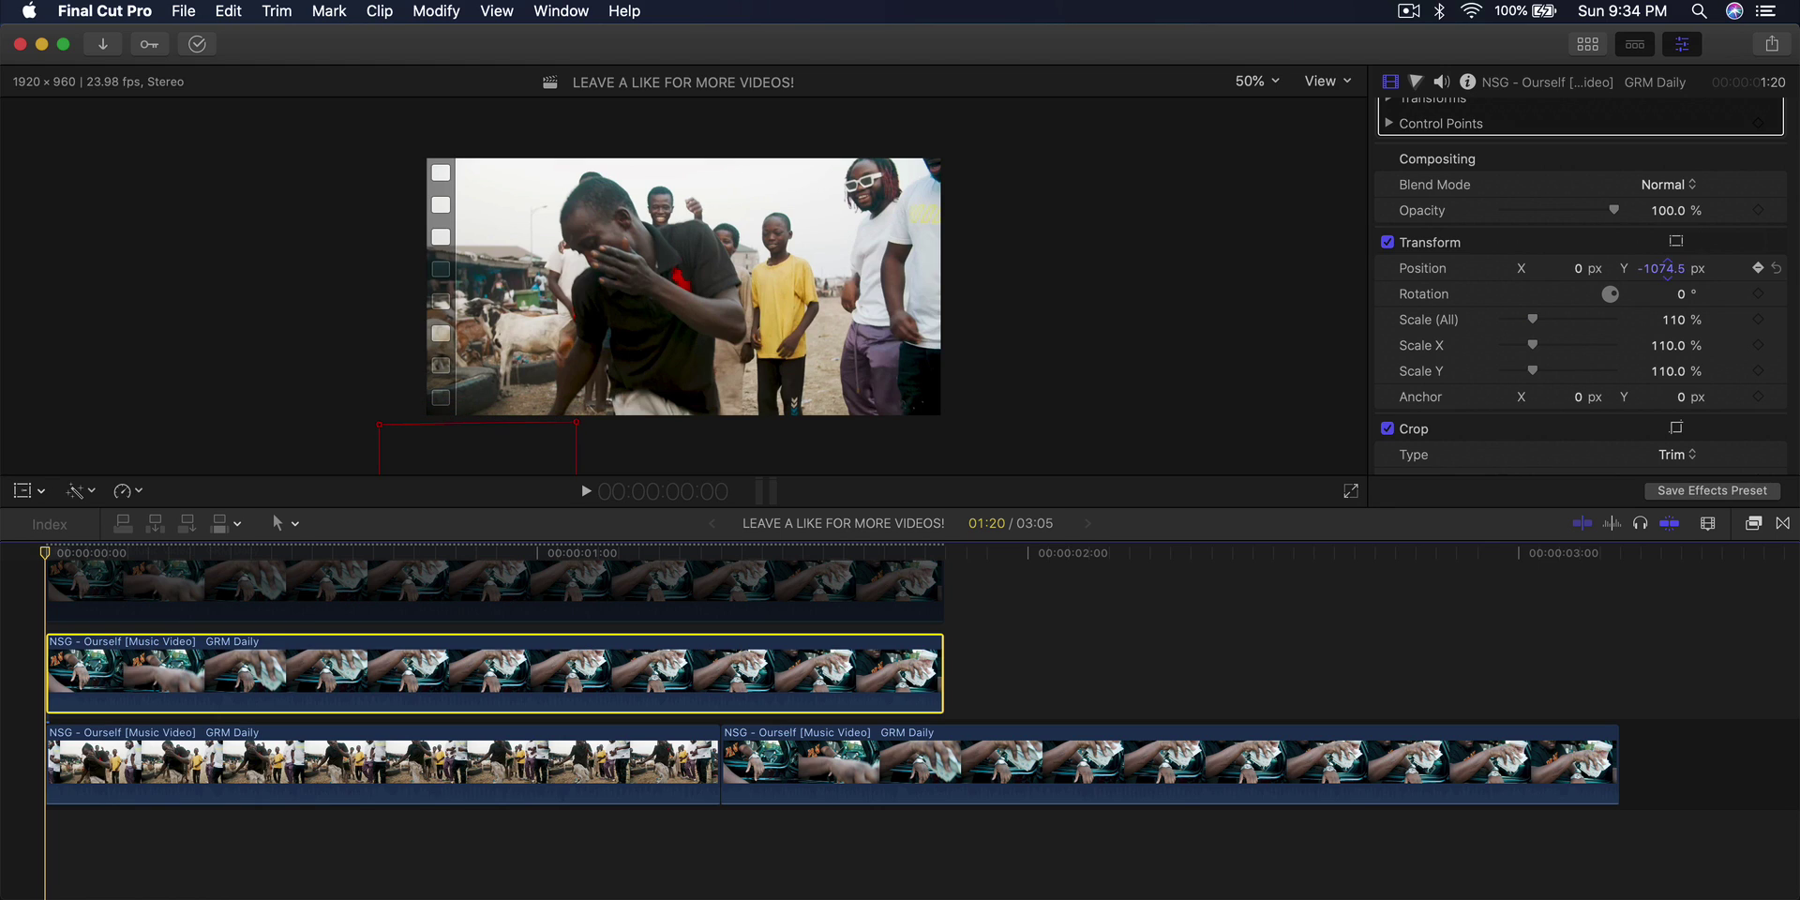
left_click(1658, 270)
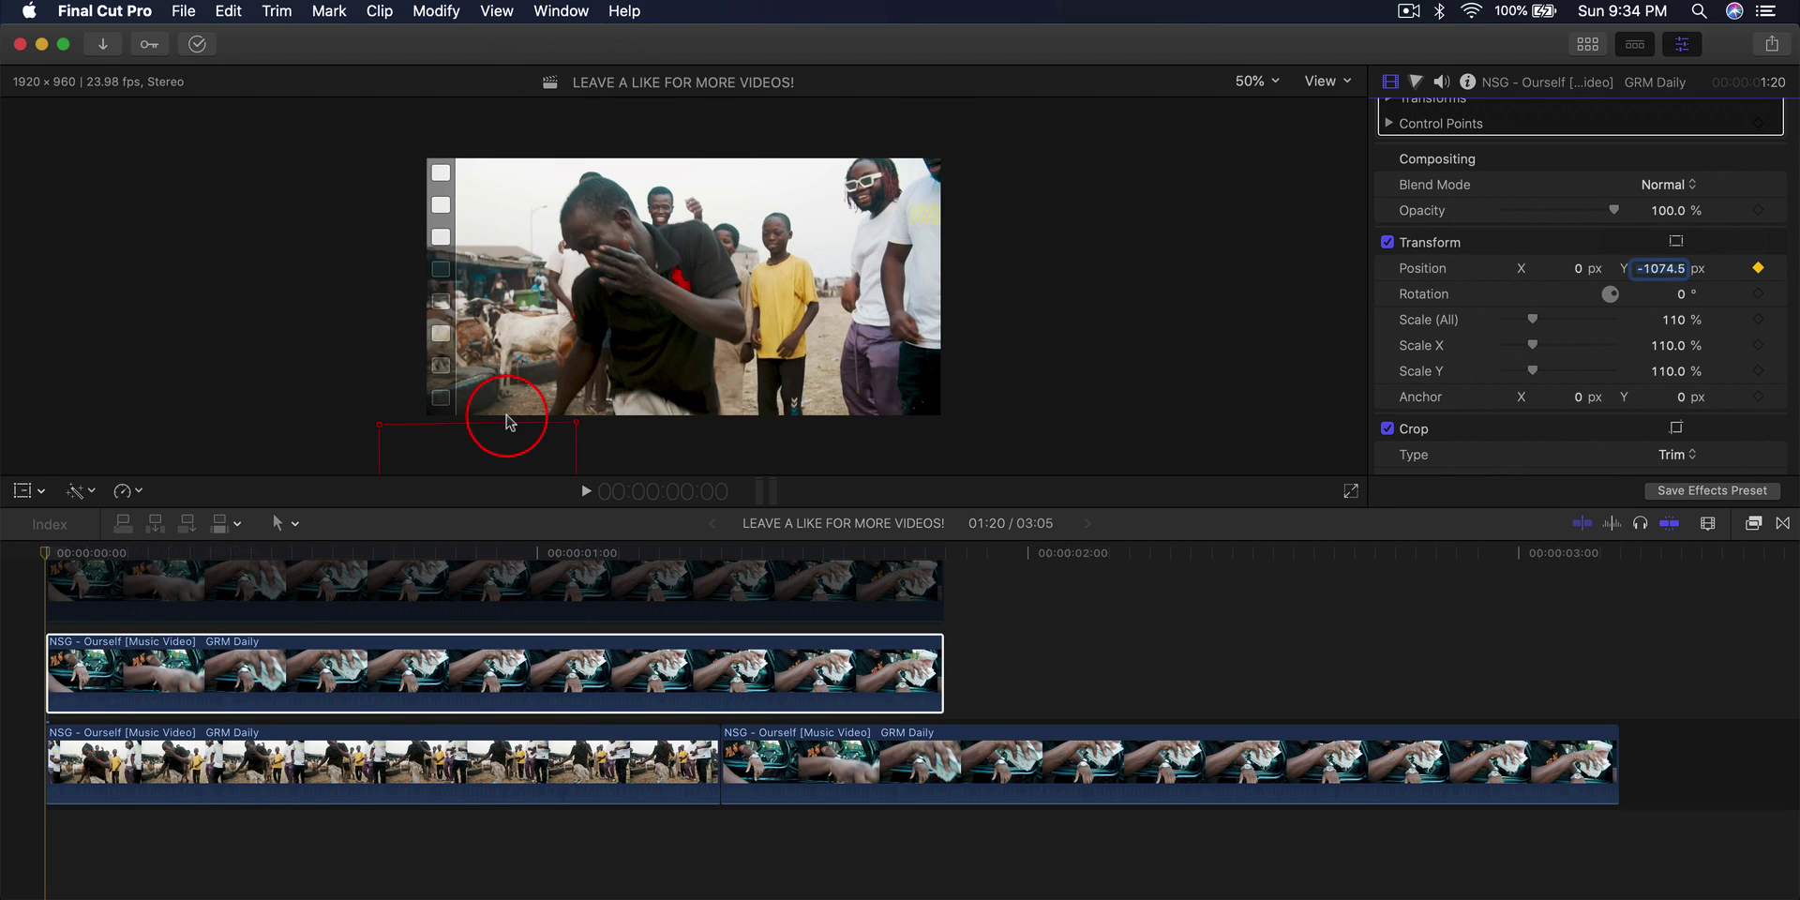
left_click_drag(1649, 270, 1661, 270)
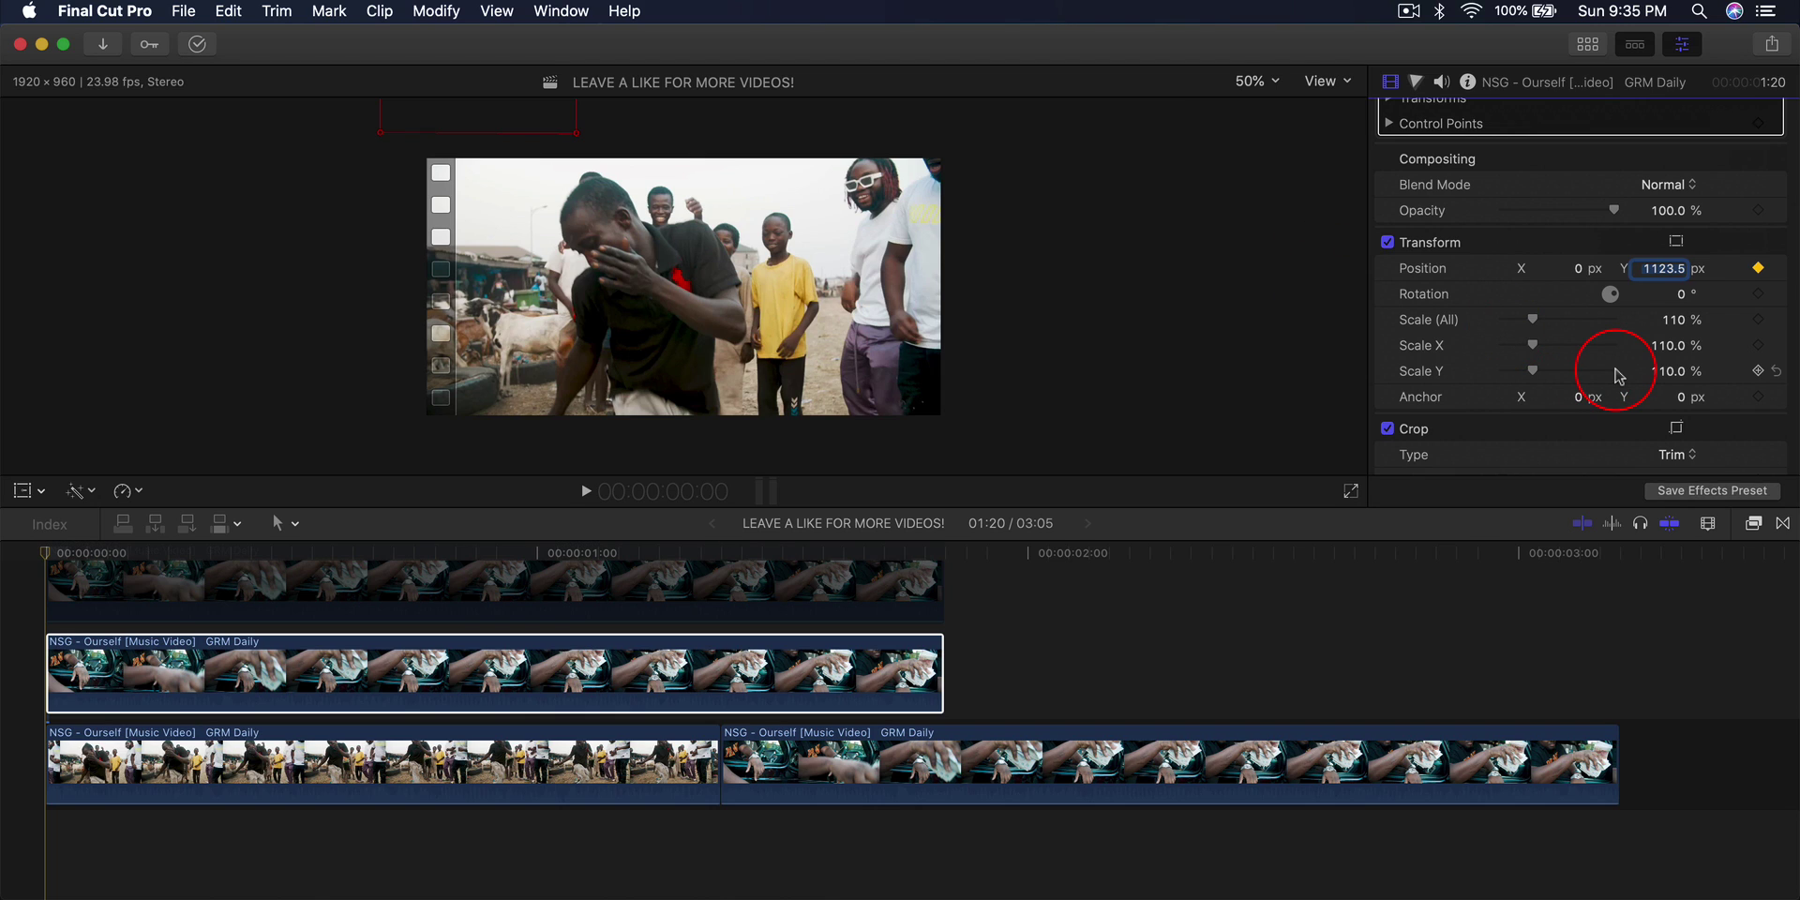
Six frames later, keyframe Position Y 0 so the panel lands, then play back the slide-in.
left_click(48, 555)
left_click_drag(51, 555, 195, 563)
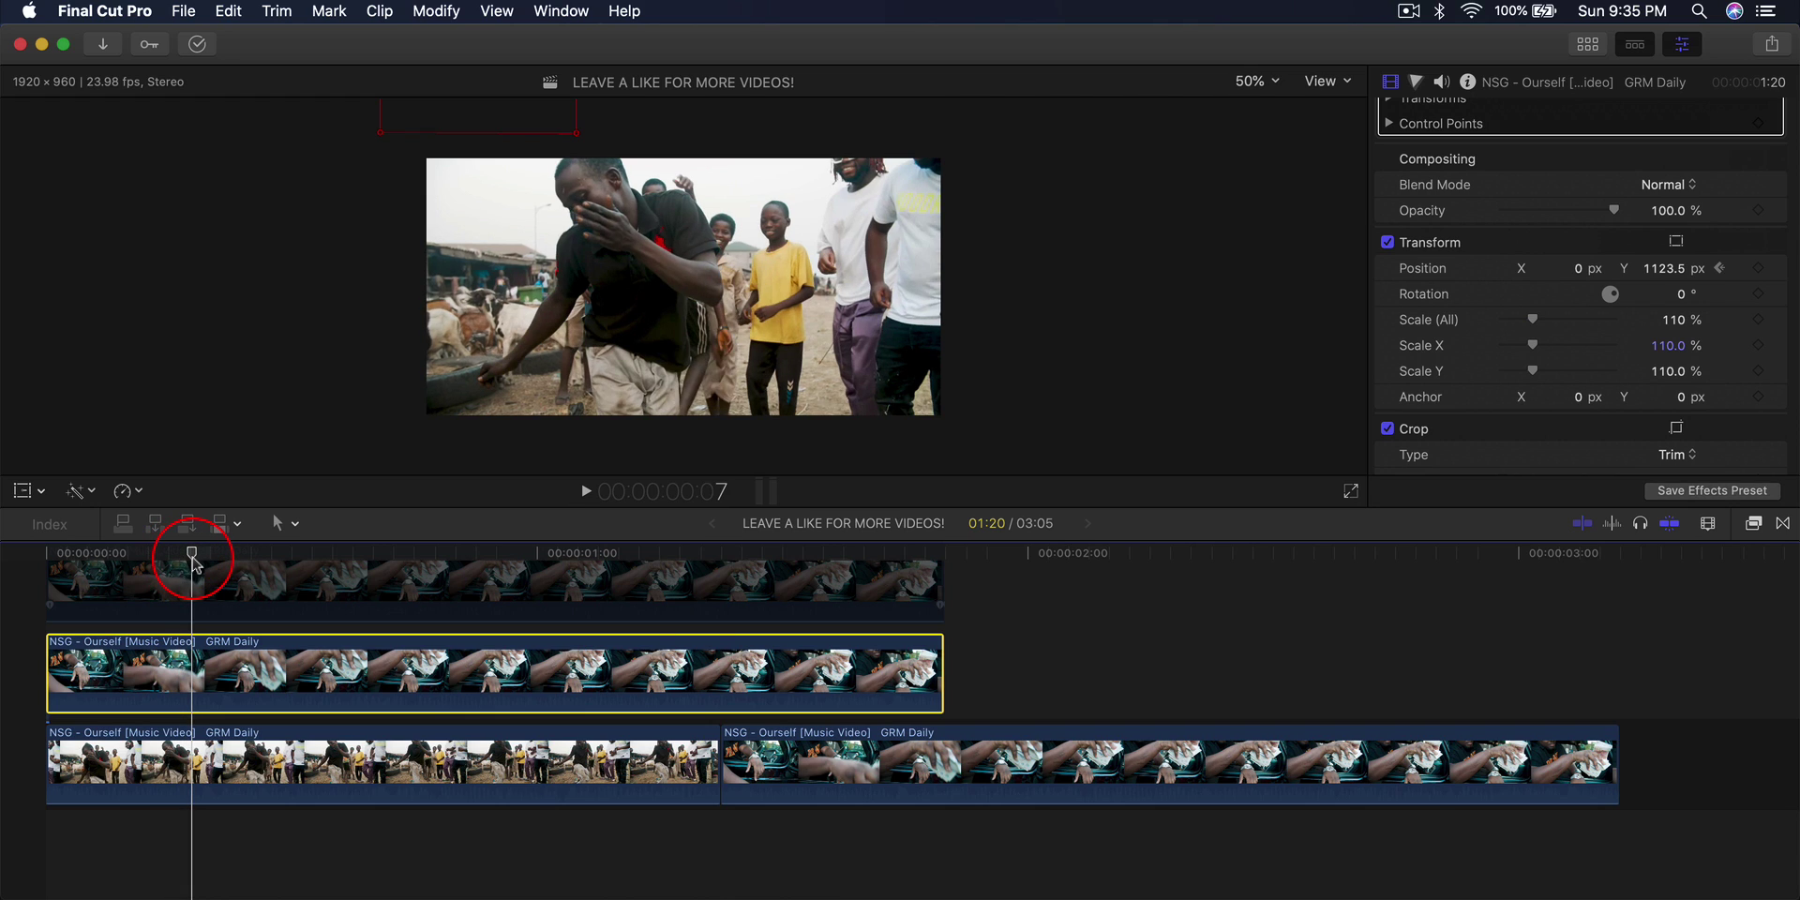
left_click(1663, 270)
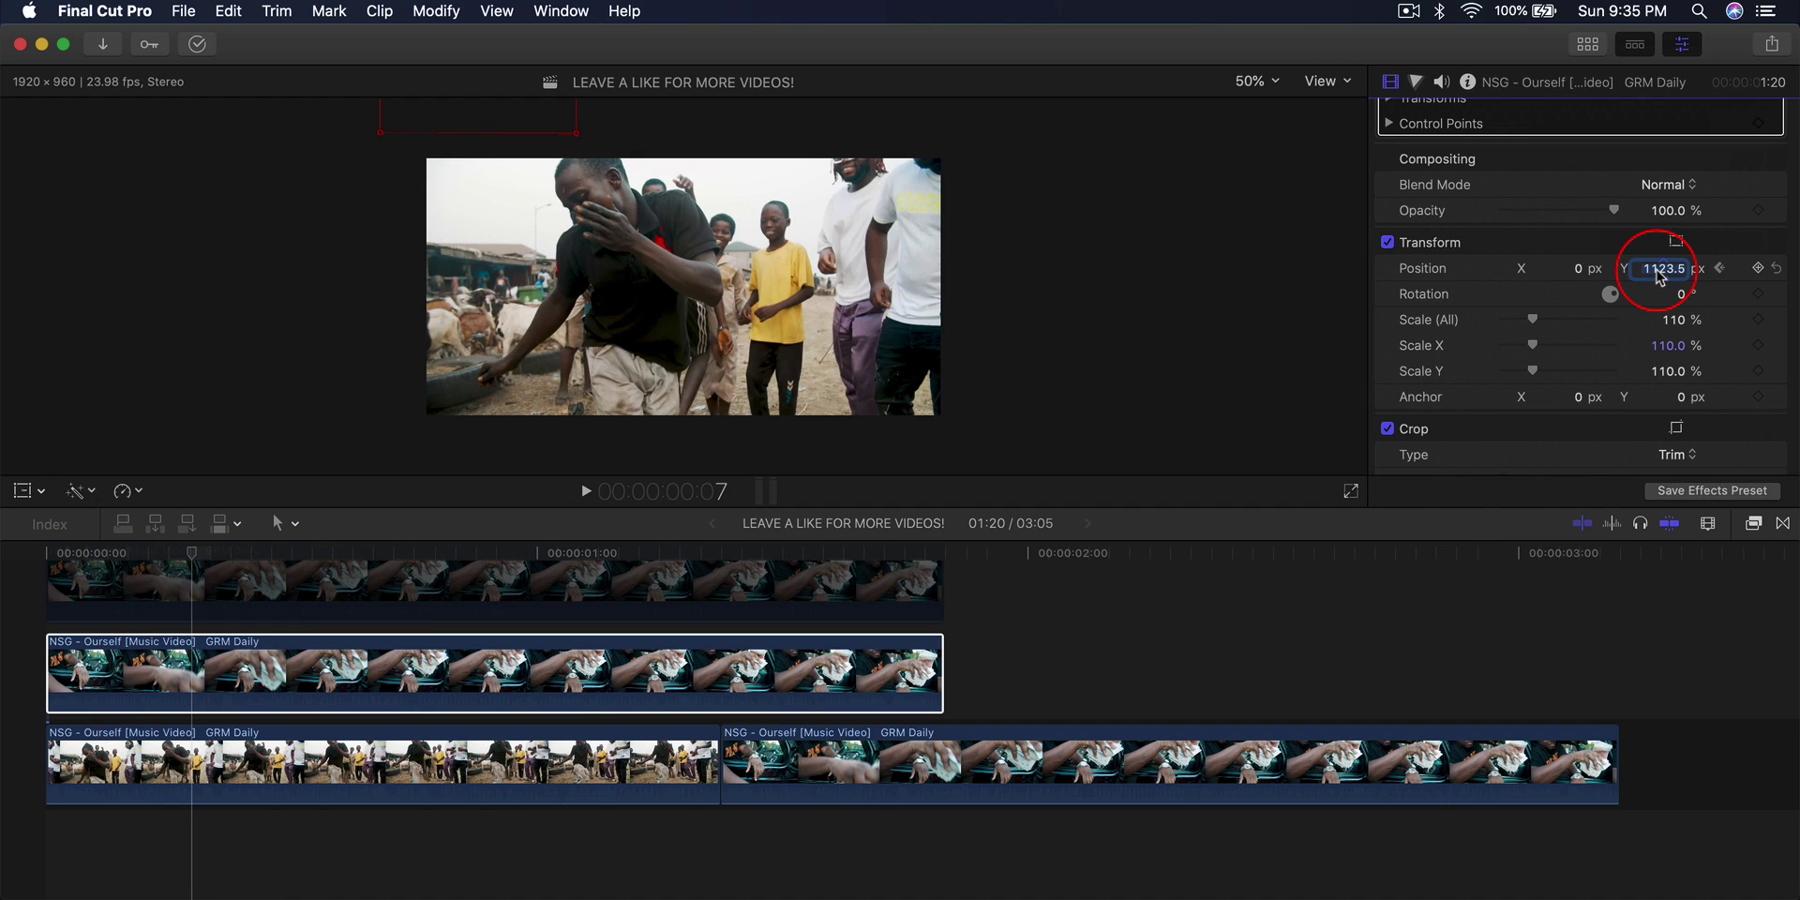
type("0")
key("Return")
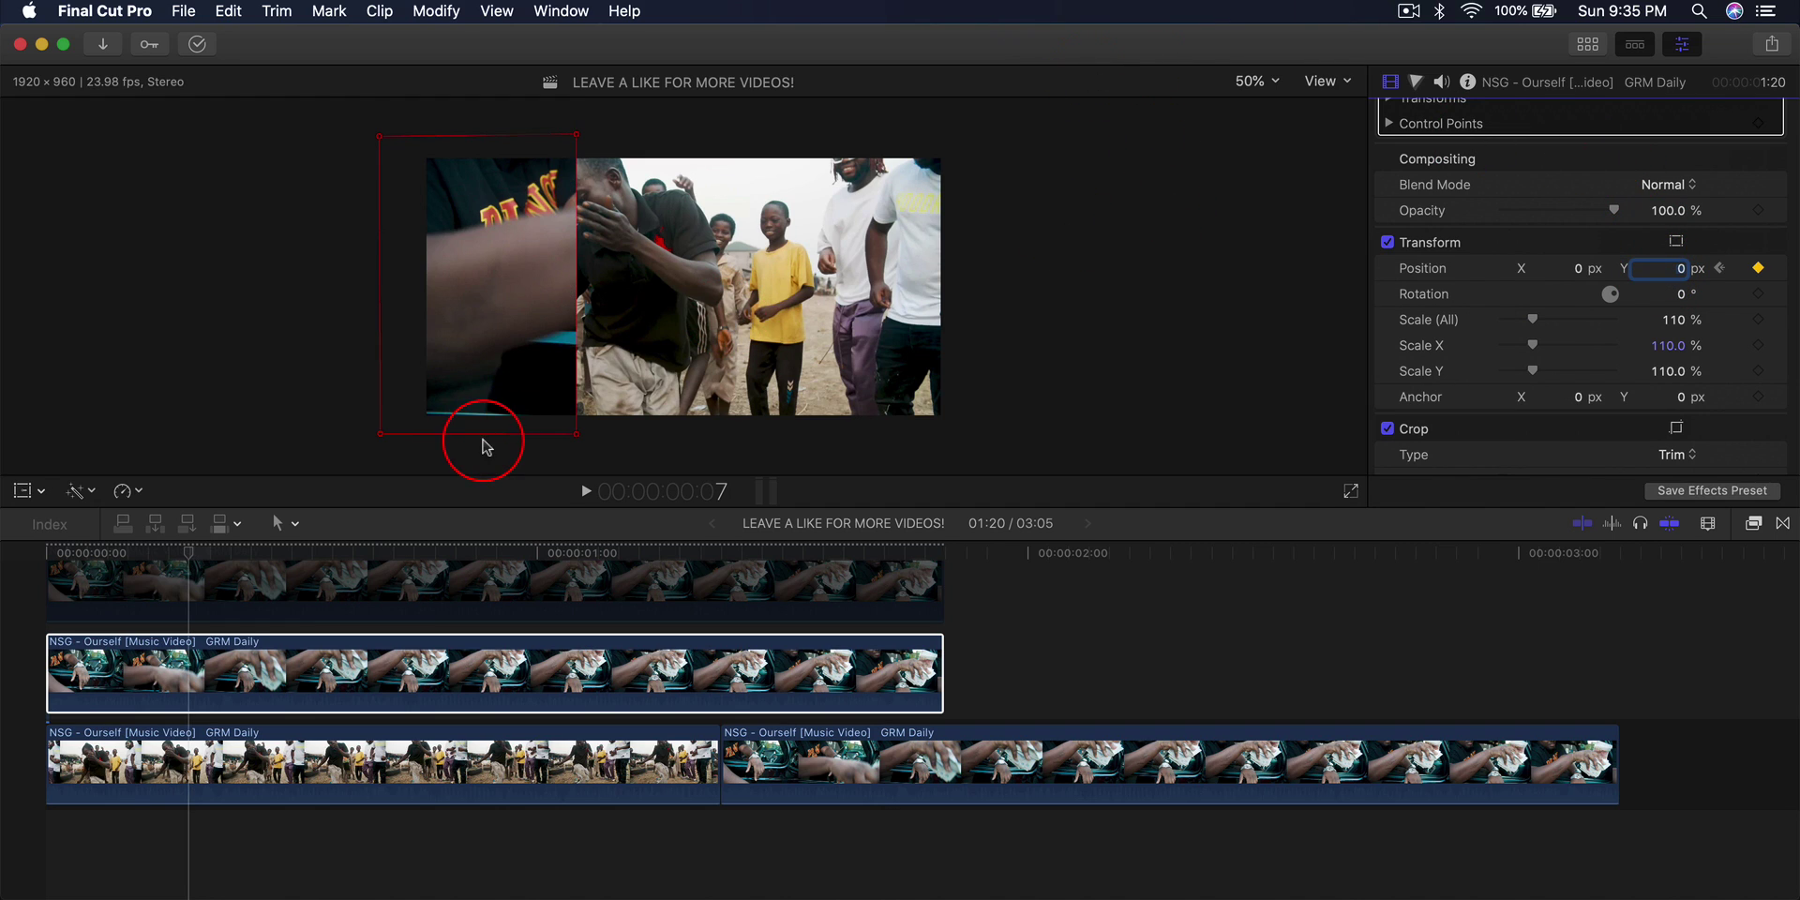
left_click(184, 553)
key("space")
key("space")
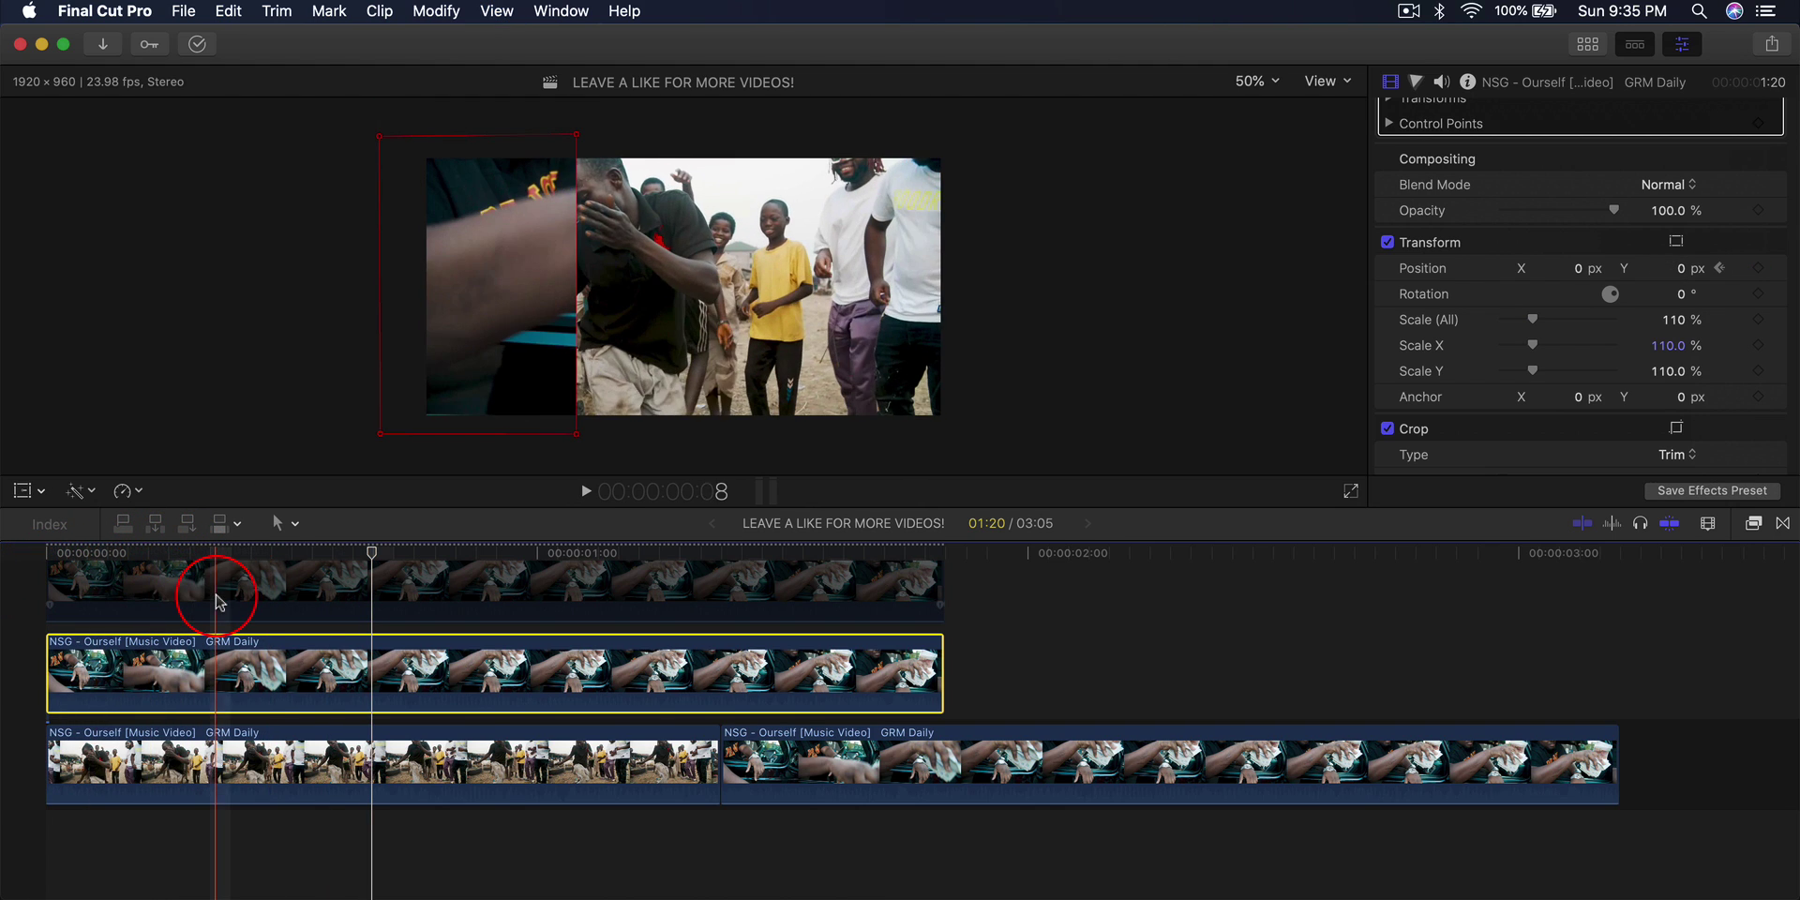
Scrub through the earlier slide-in, then select the top masked clip for the right panel.
left_click(154, 555)
left_click_drag(154, 558, 317, 560)
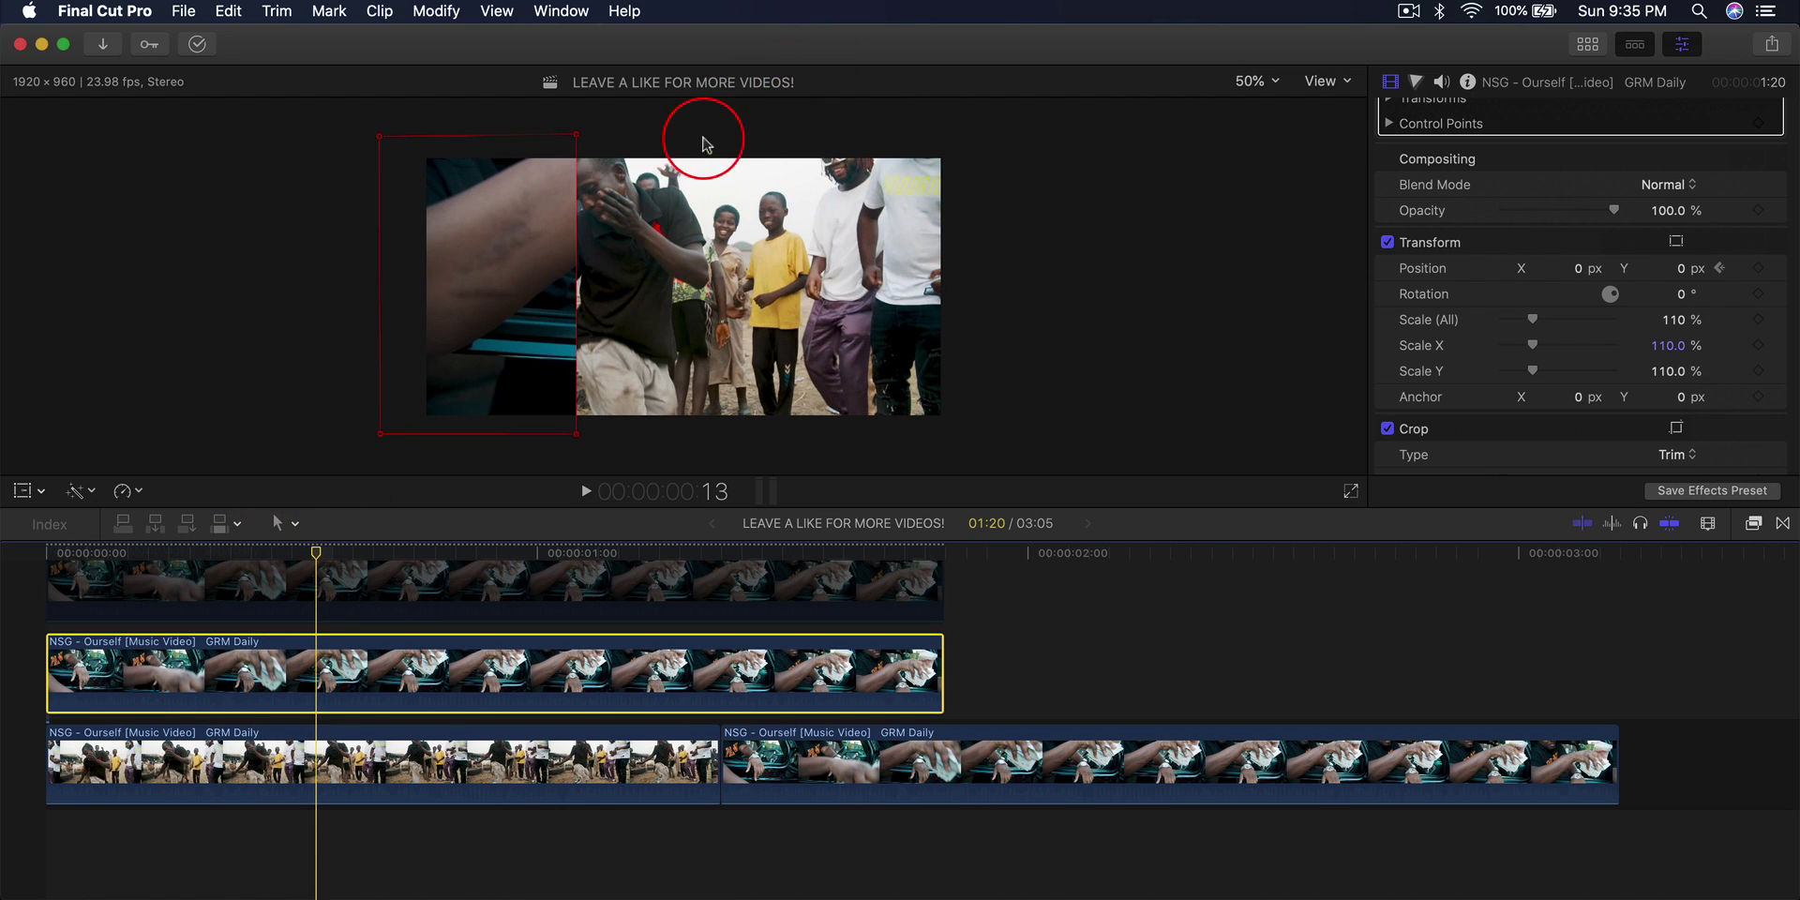
scroll(525, 618, "up", 2)
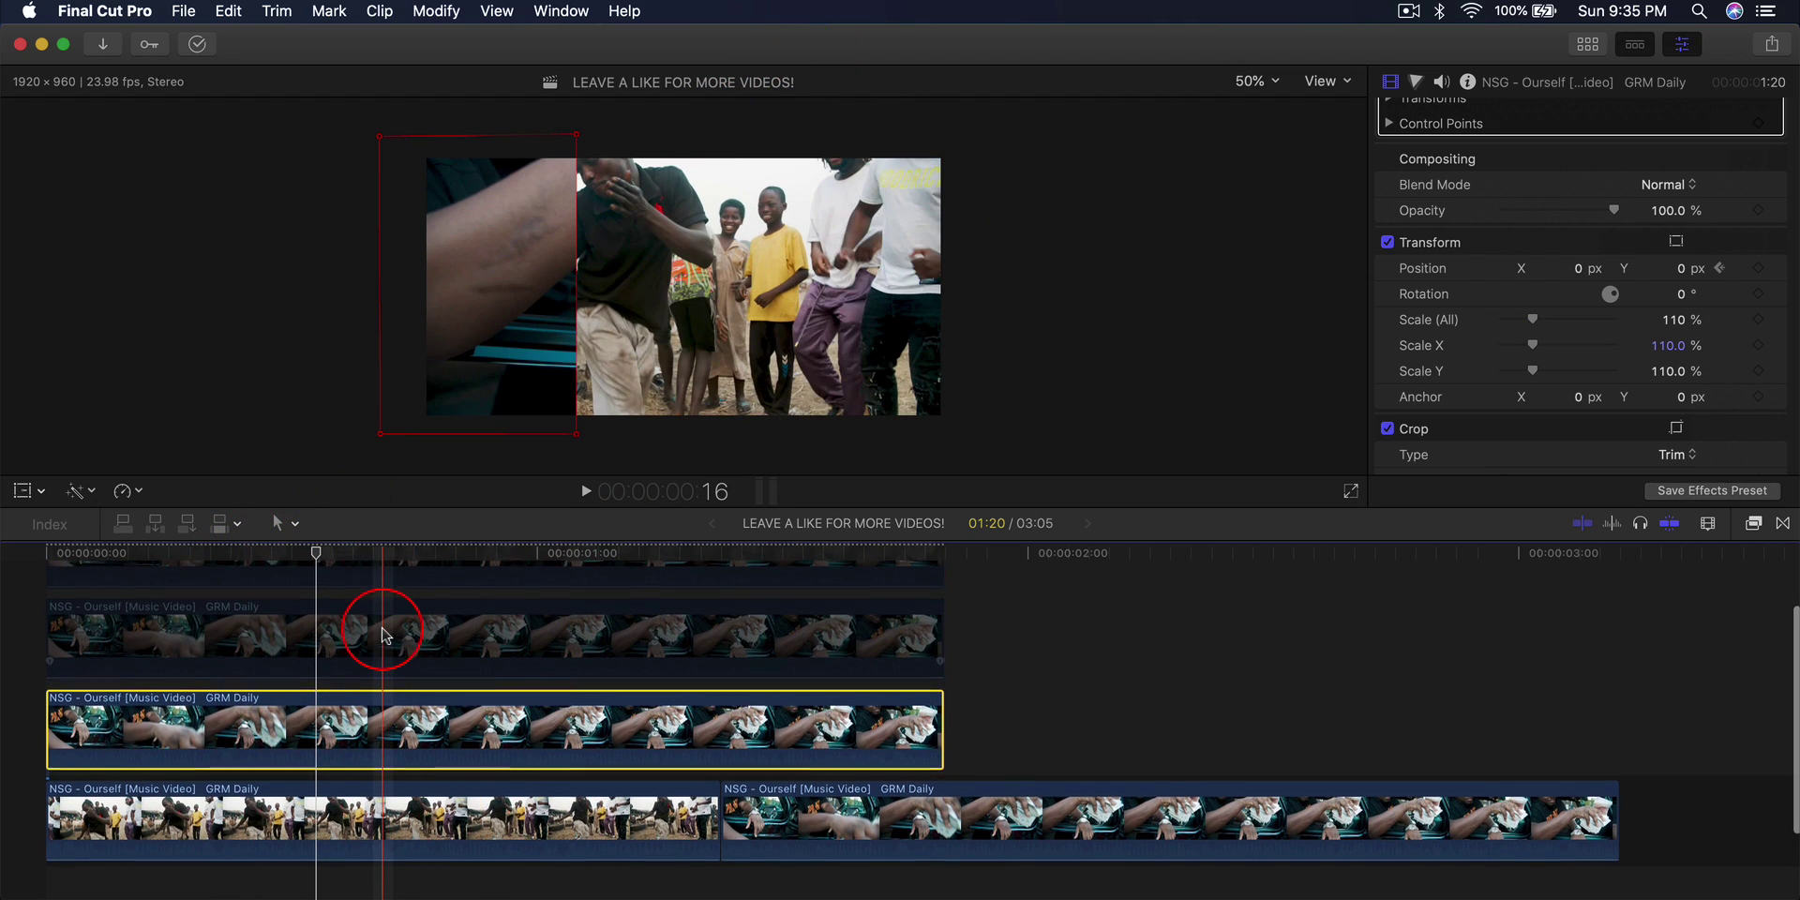
scroll(383, 632, "up", 2)
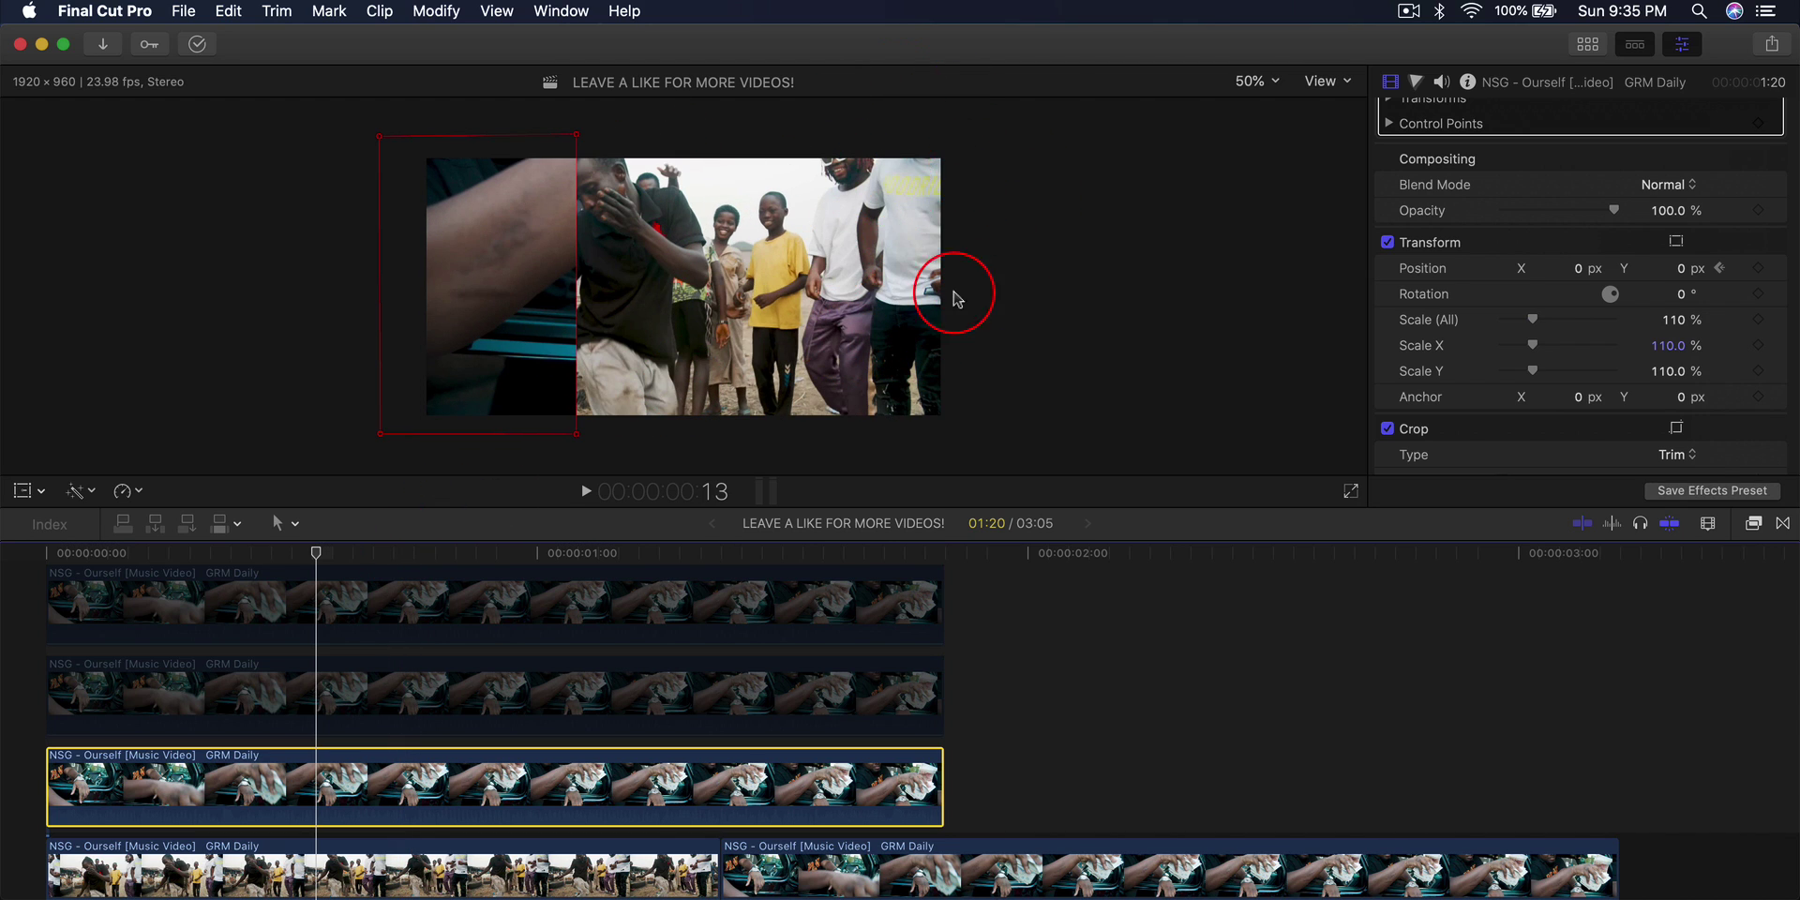
left_click(440, 614)
left_click(500, 699)
left_click(482, 598)
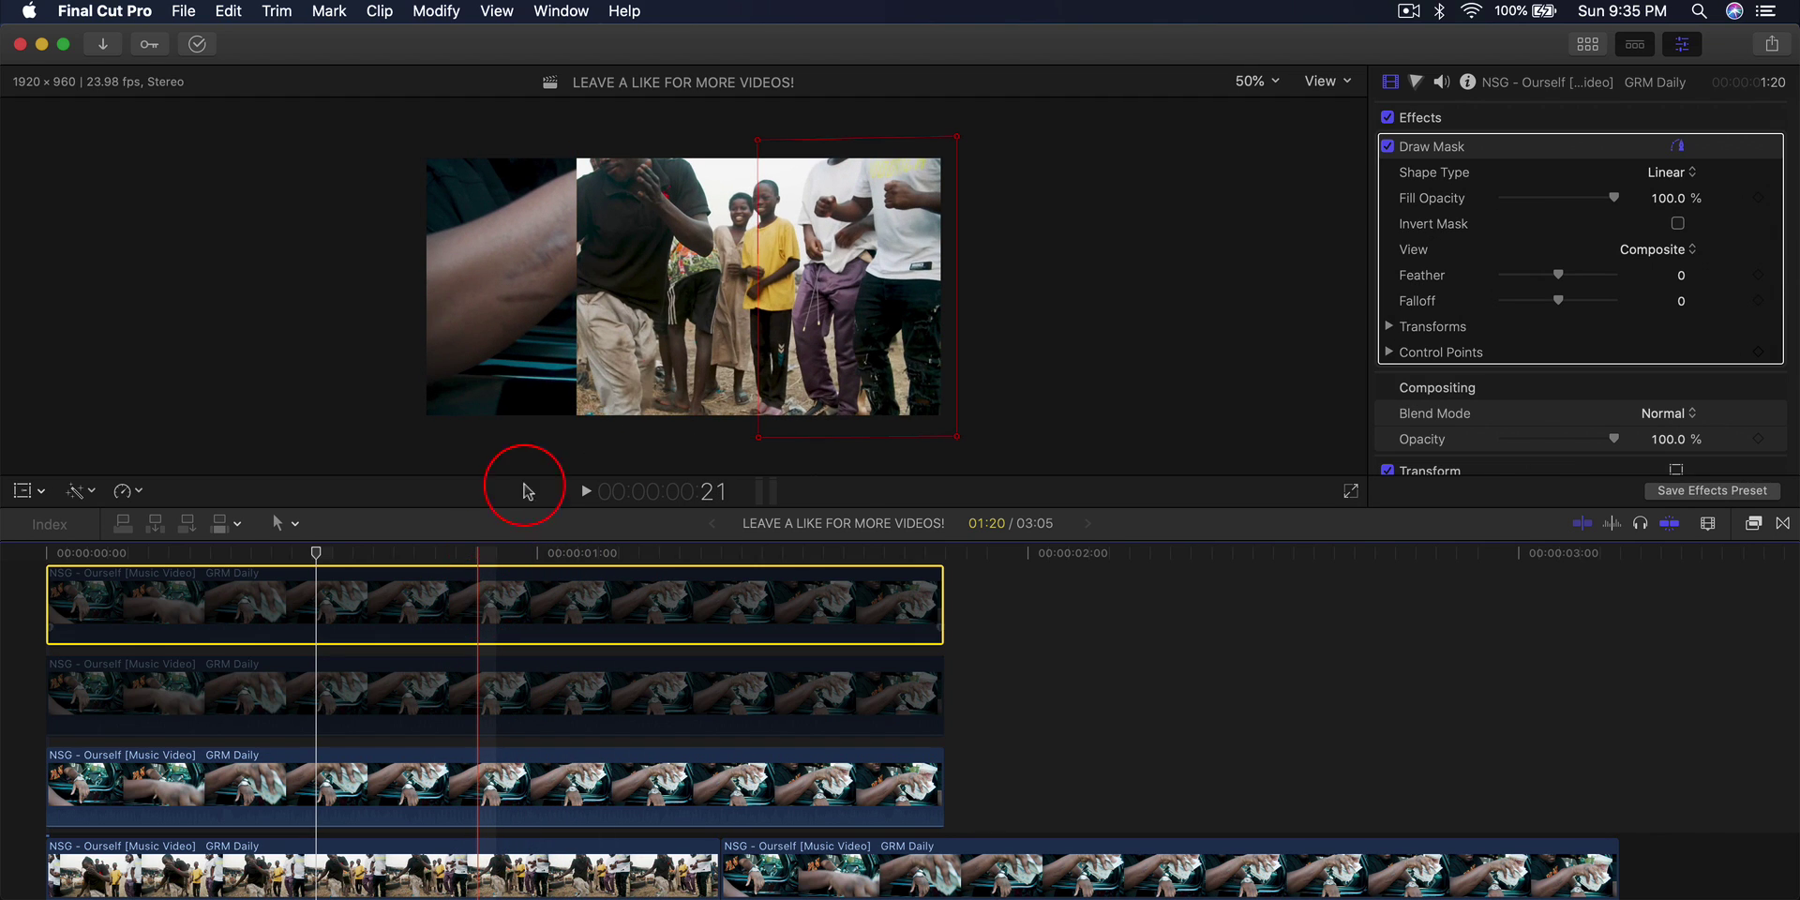
Keyframe the right panel's Position Y at -1110 at frame 13 and 0 at a later frame.
left_click_drag(278, 555, 319, 574)
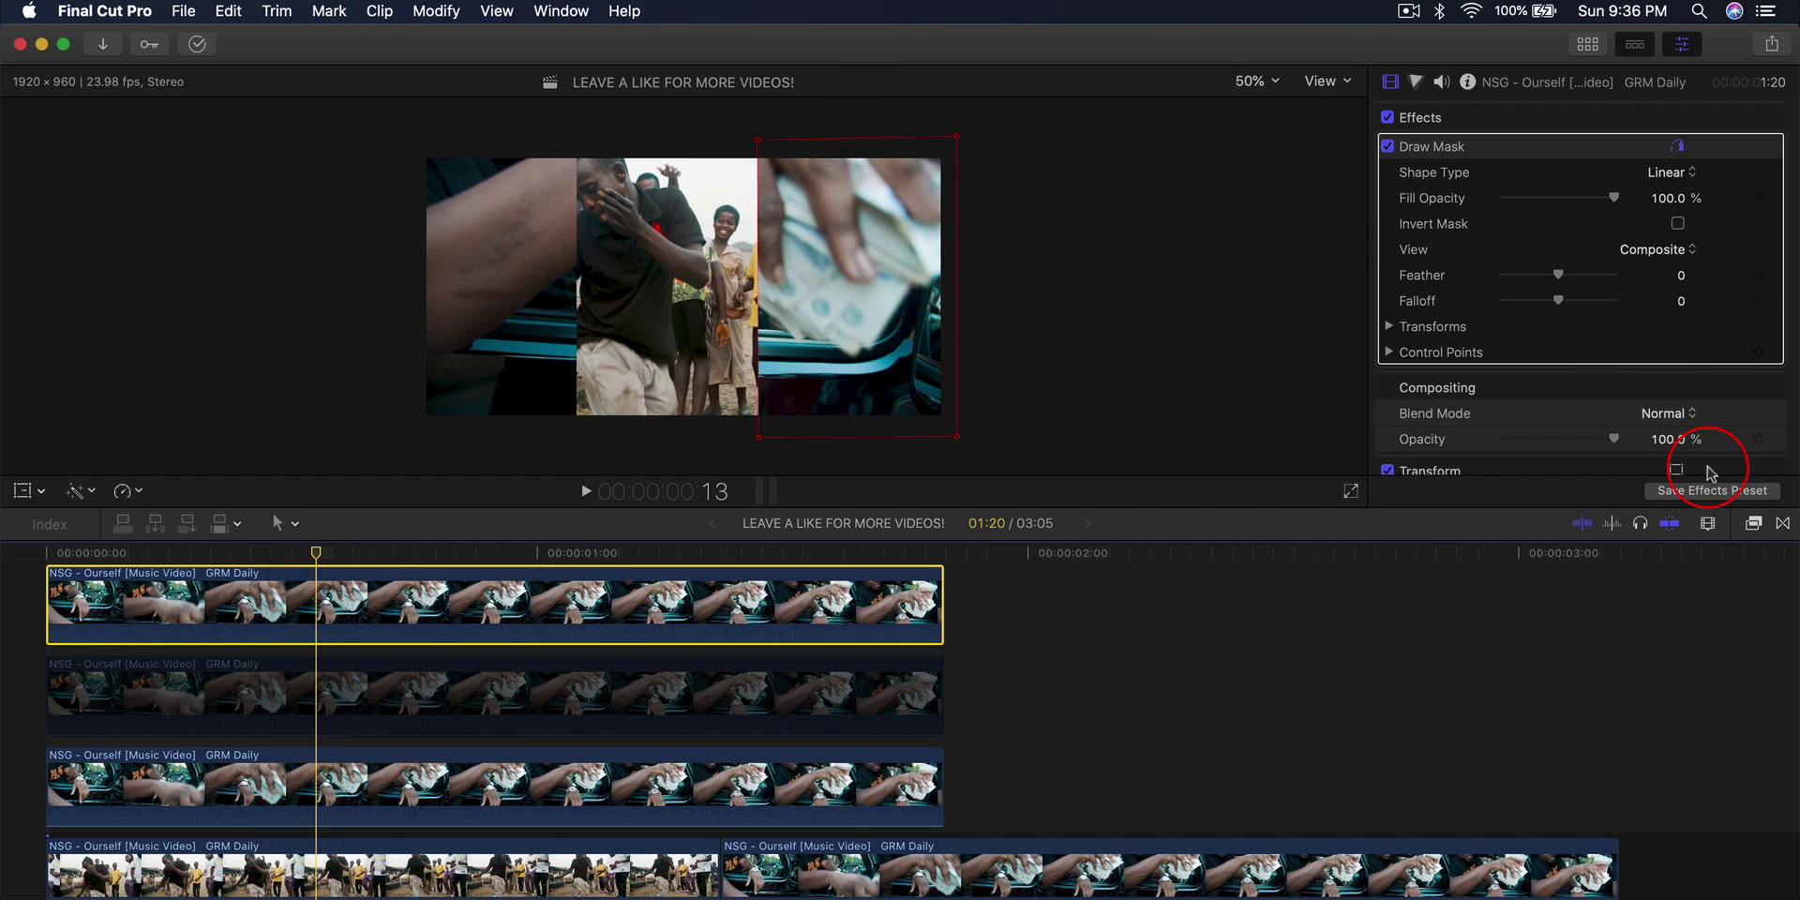
scroll(1678, 375, "down", 5)
scroll(1665, 361, "down", 2)
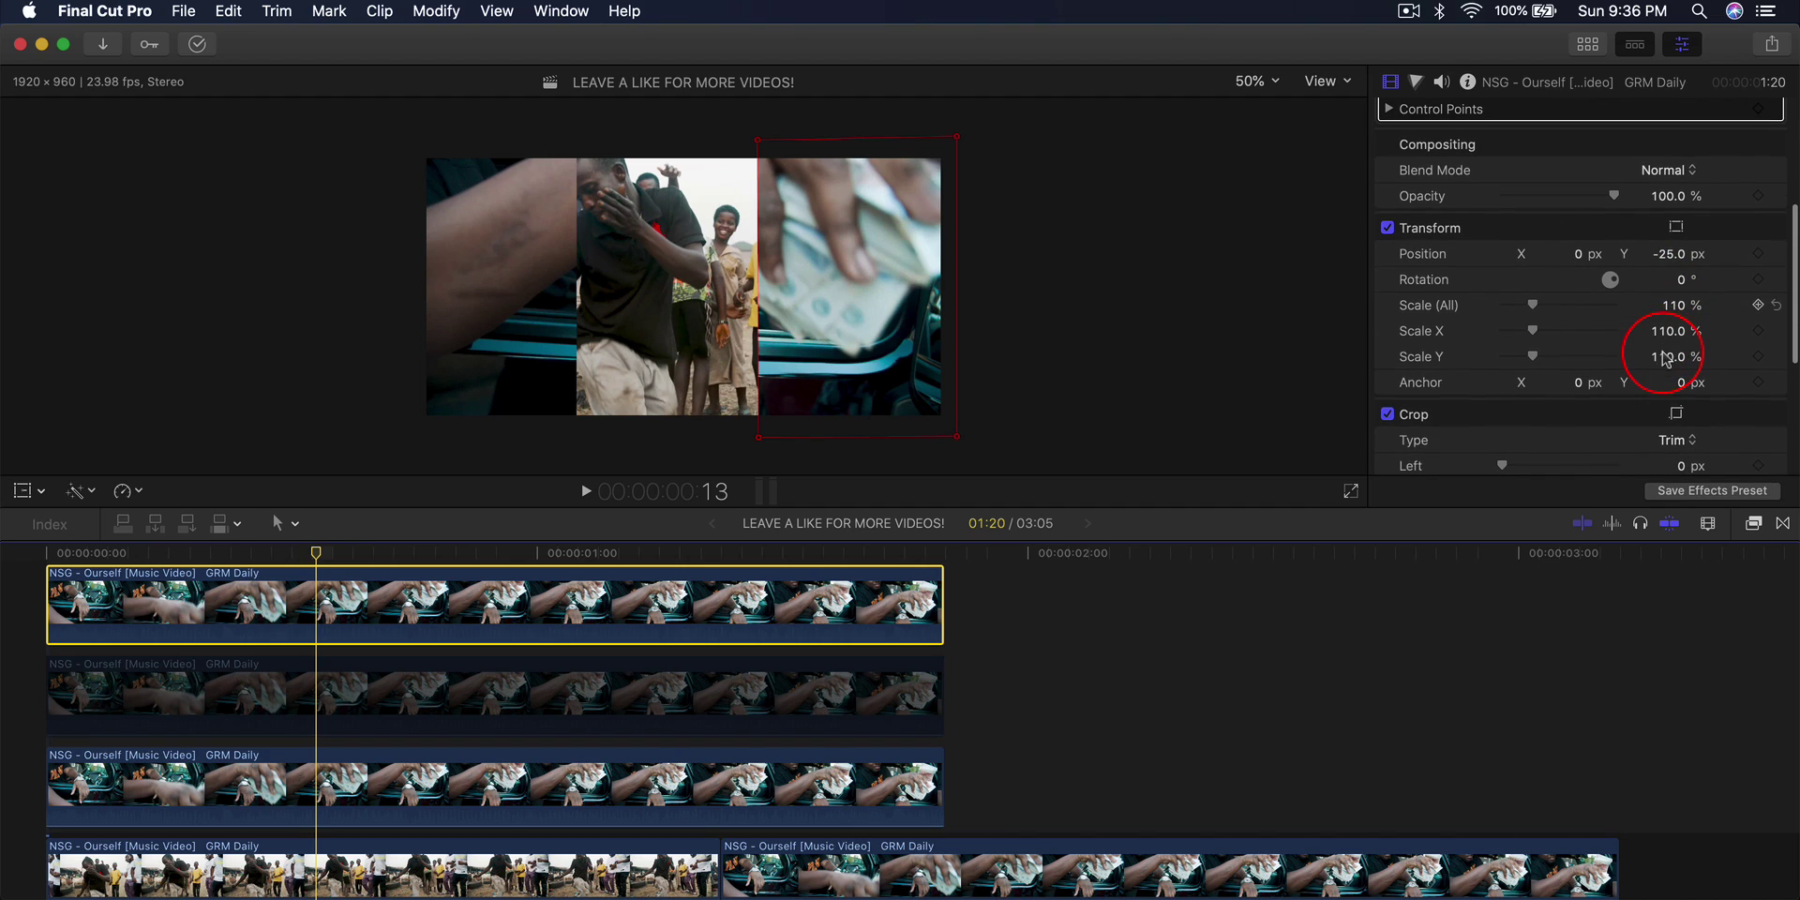
left_click(1759, 254)
left_click_drag(1675, 261, 1675, 169)
left_click(313, 553)
left_click_drag(313, 554, 473, 551)
left_click(1656, 255)
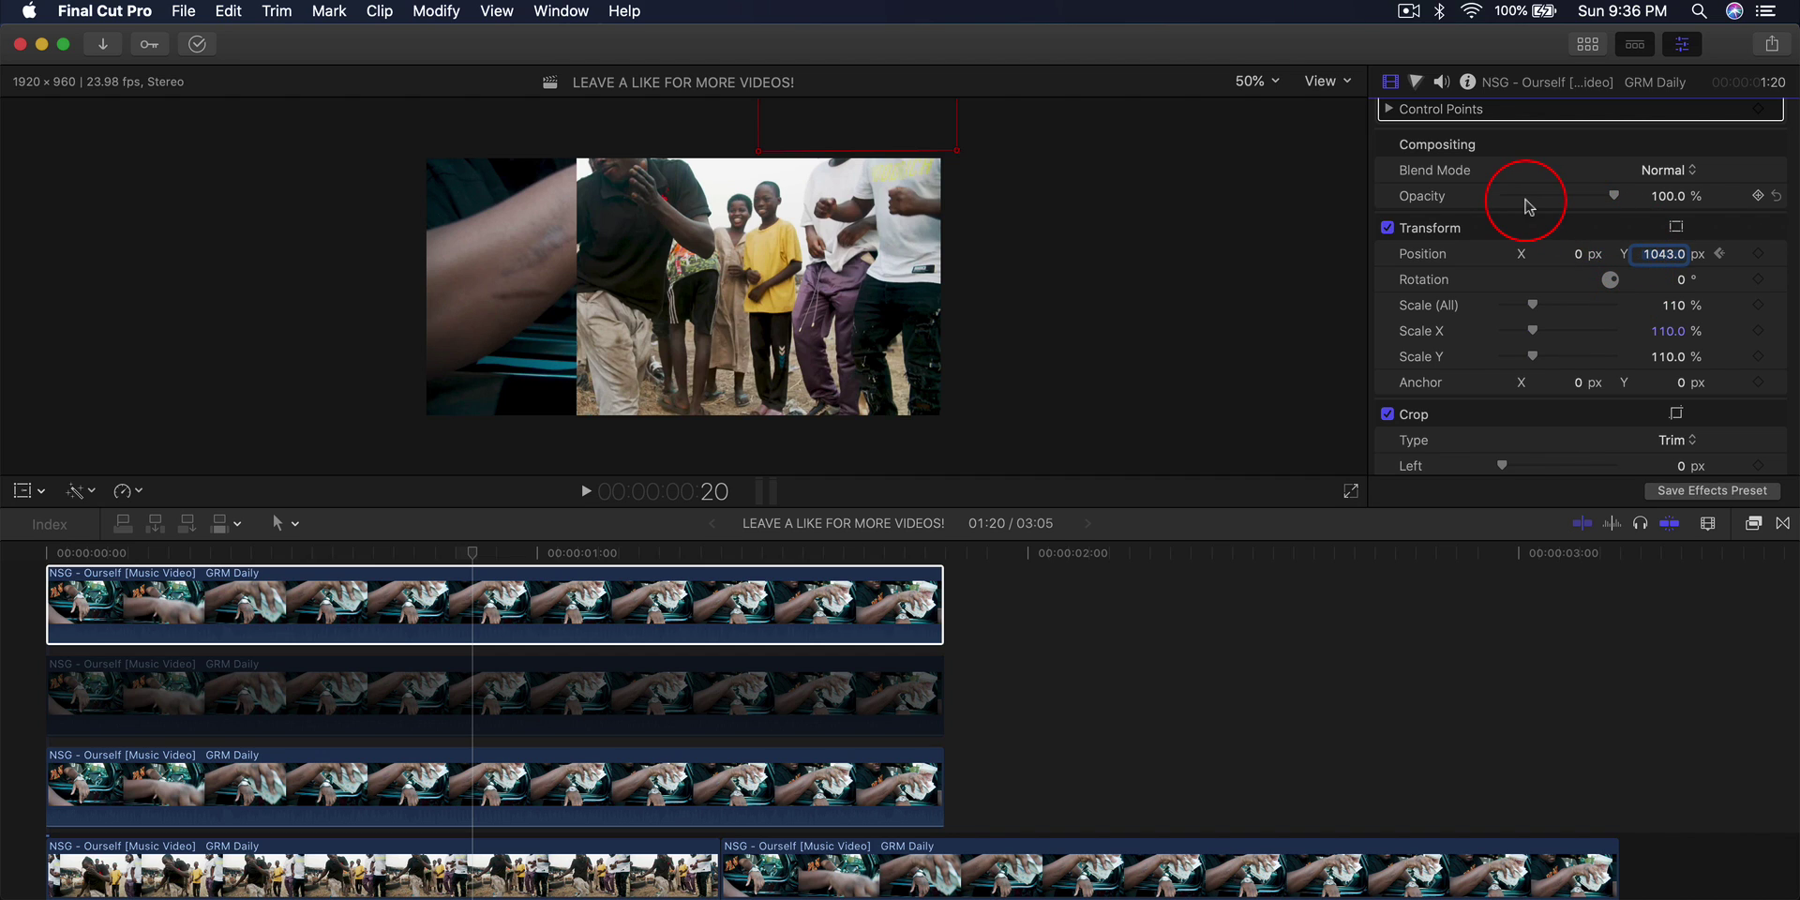
key("Return")
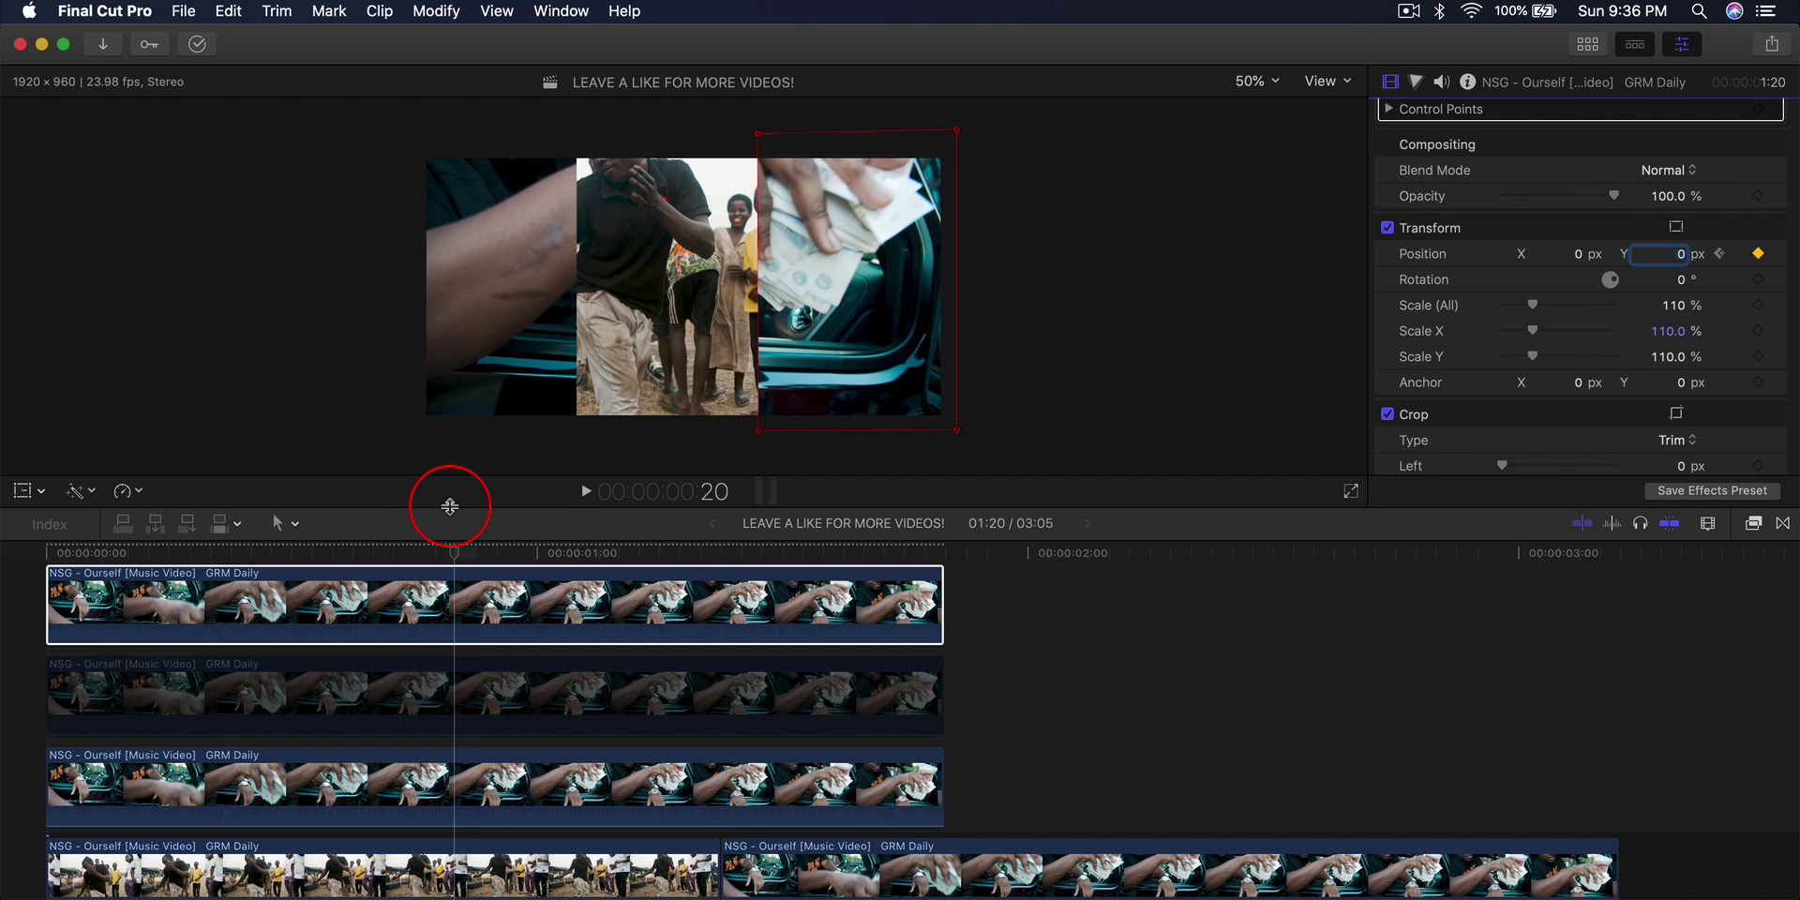
Adjust the first Position keyframe off frame and confirm the panel's final Y of 0.
left_click_drag(452, 542, 259, 586)
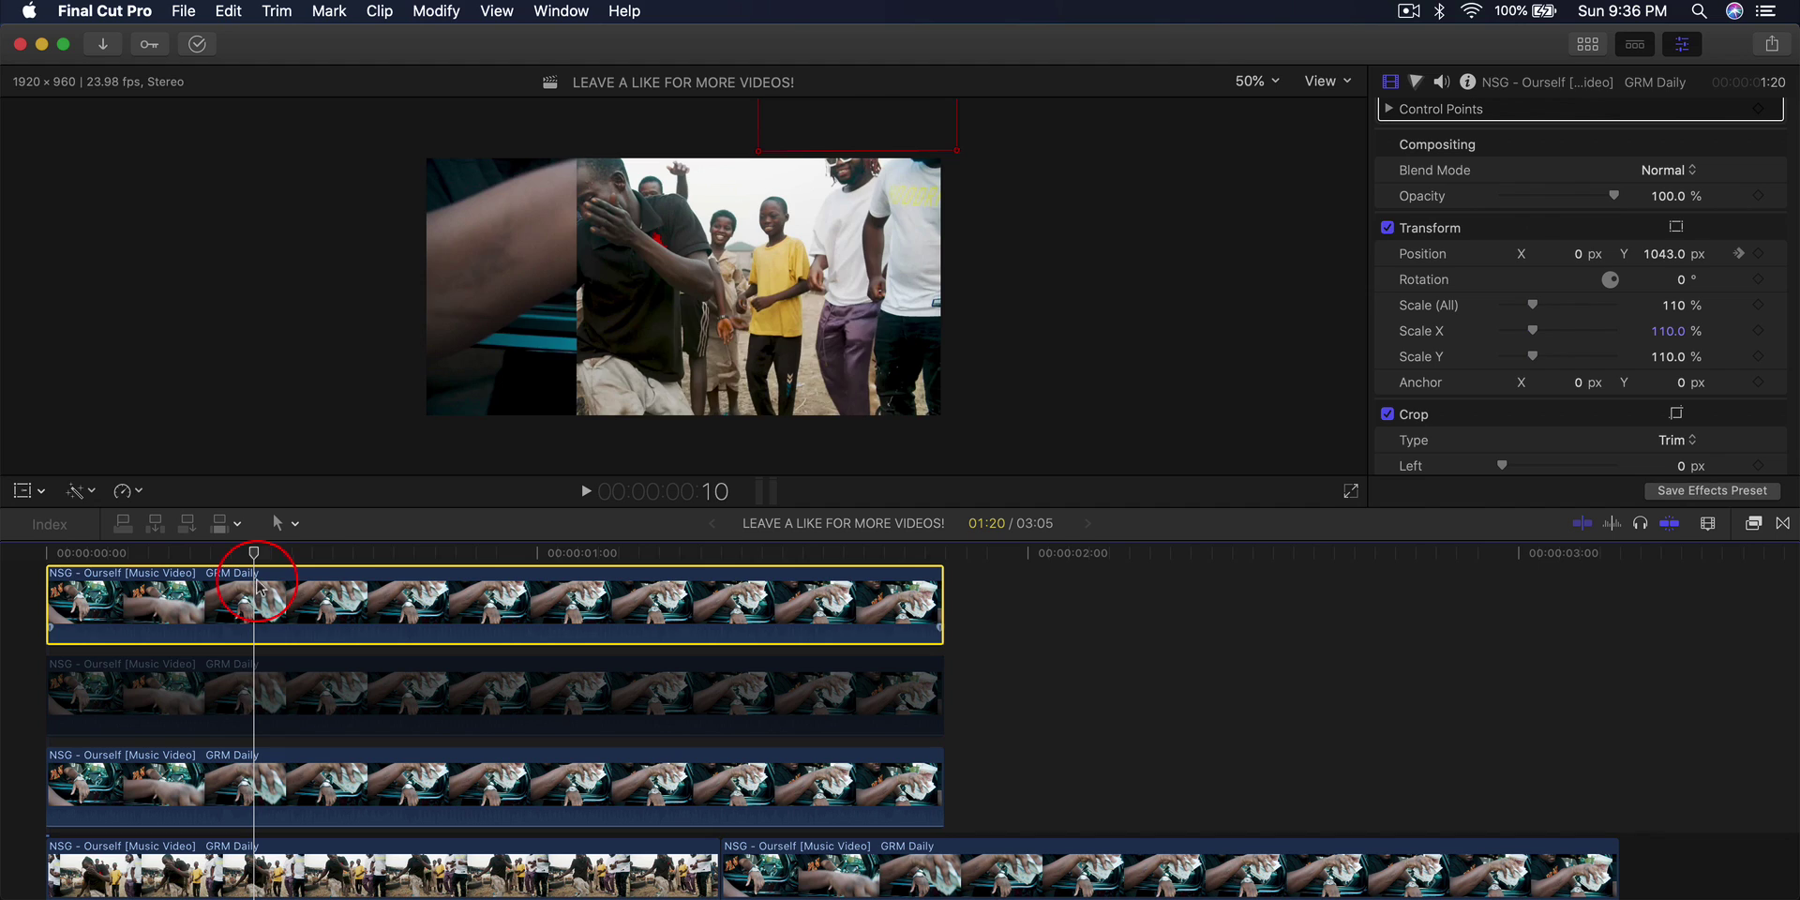
left_click(1739, 260)
mouse_move(1662, 263)
left_mouse_down()
mouse_move(1662, 225)
mouse_move(1662, 292)
mouse_move(1662, 263)
left_mouse_up()
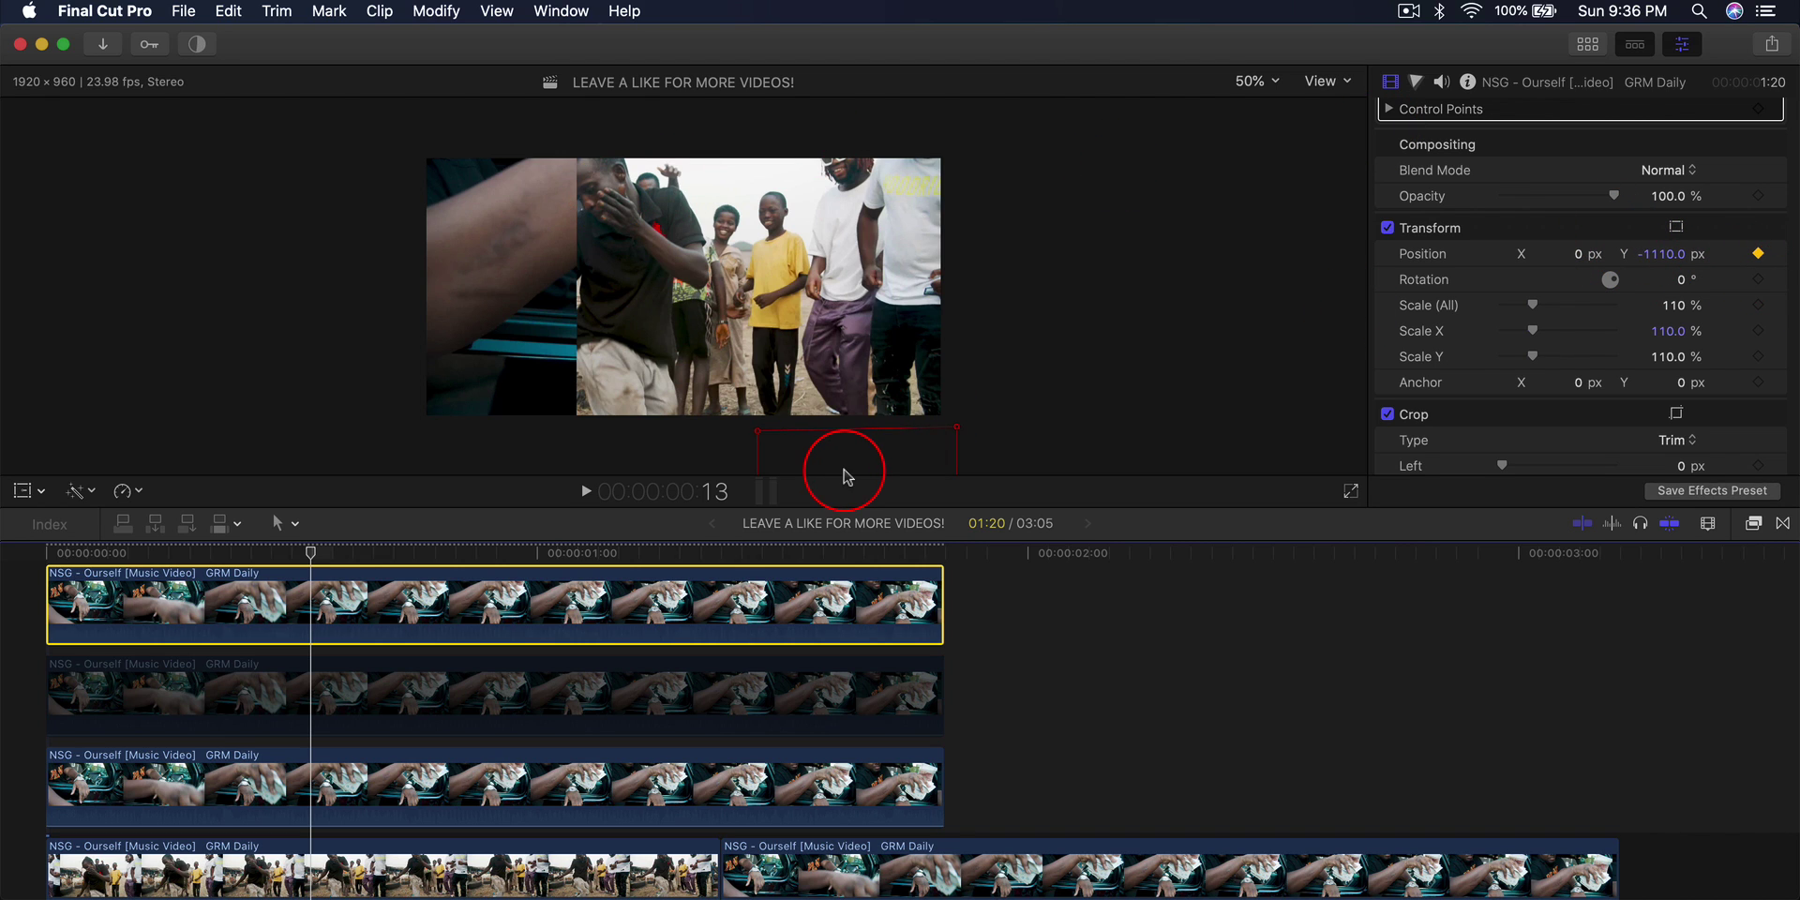
left_click_drag(317, 555, 485, 553)
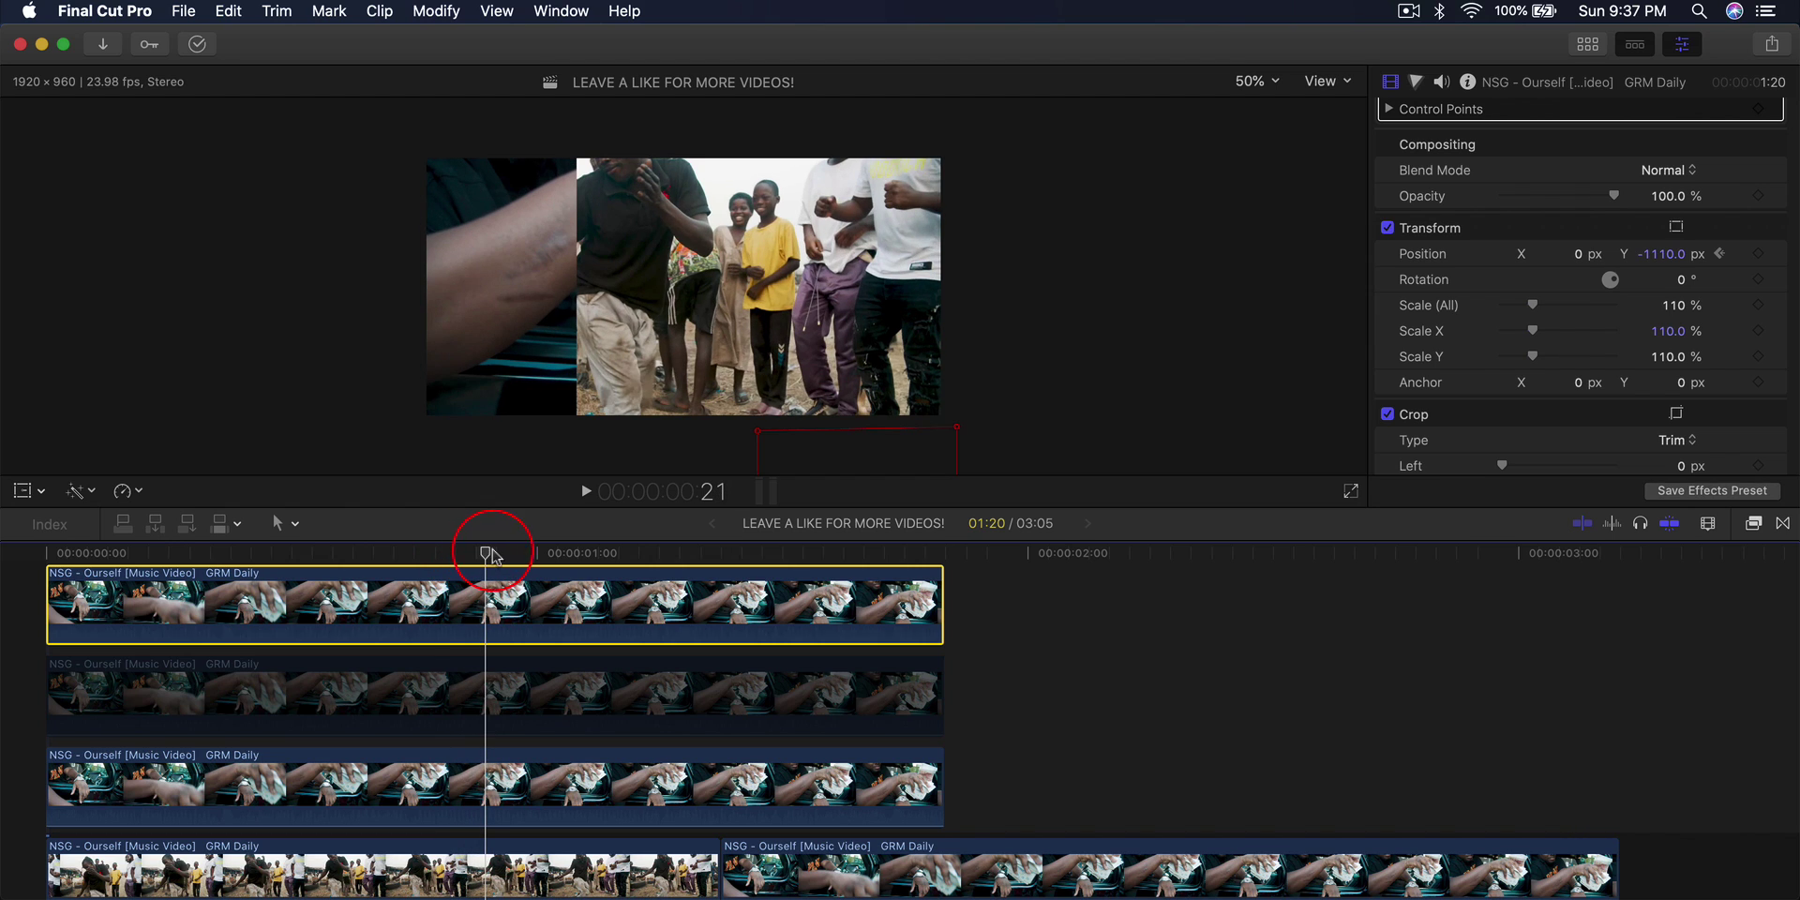
left_click(1659, 262)
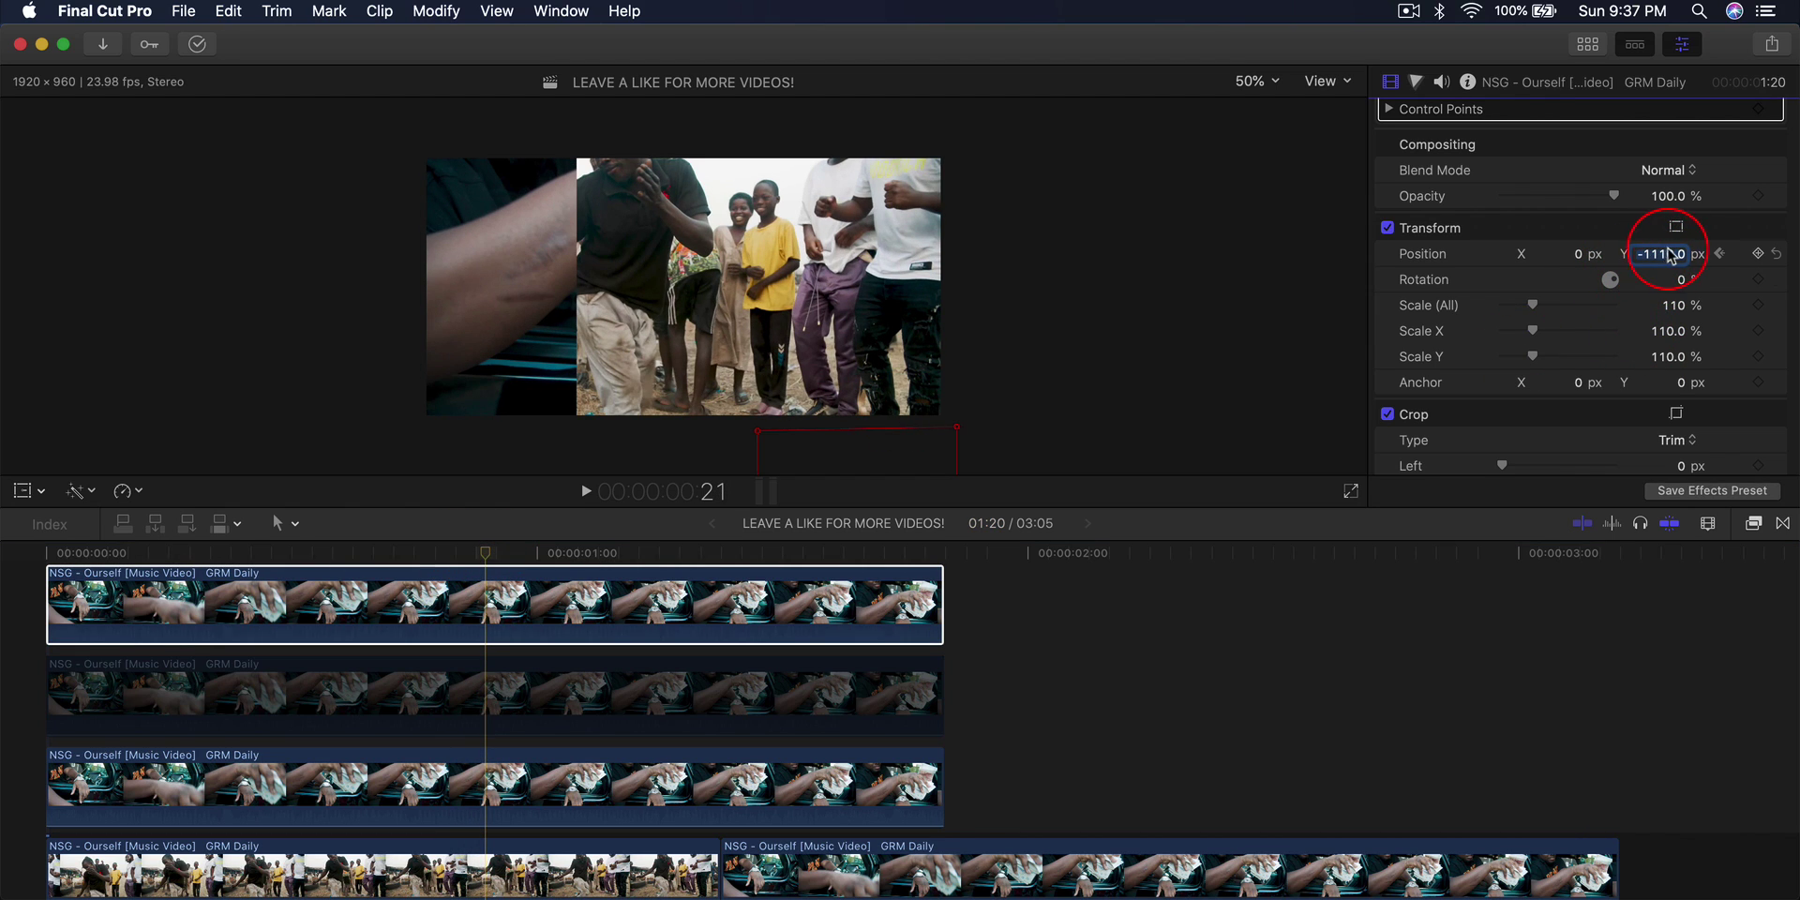
left_click(1543, 225)
Play the sequence from the start to review the right panel's slide-in.
left_click(141, 694)
left_click(33, 557)
key("space")
key("space")
left_click_drag(605, 559, 560, 555)
Keyframe the middle panel's Position Y from -1074.7 at 1:01 to 0 at 1:13.
left_click(568, 710)
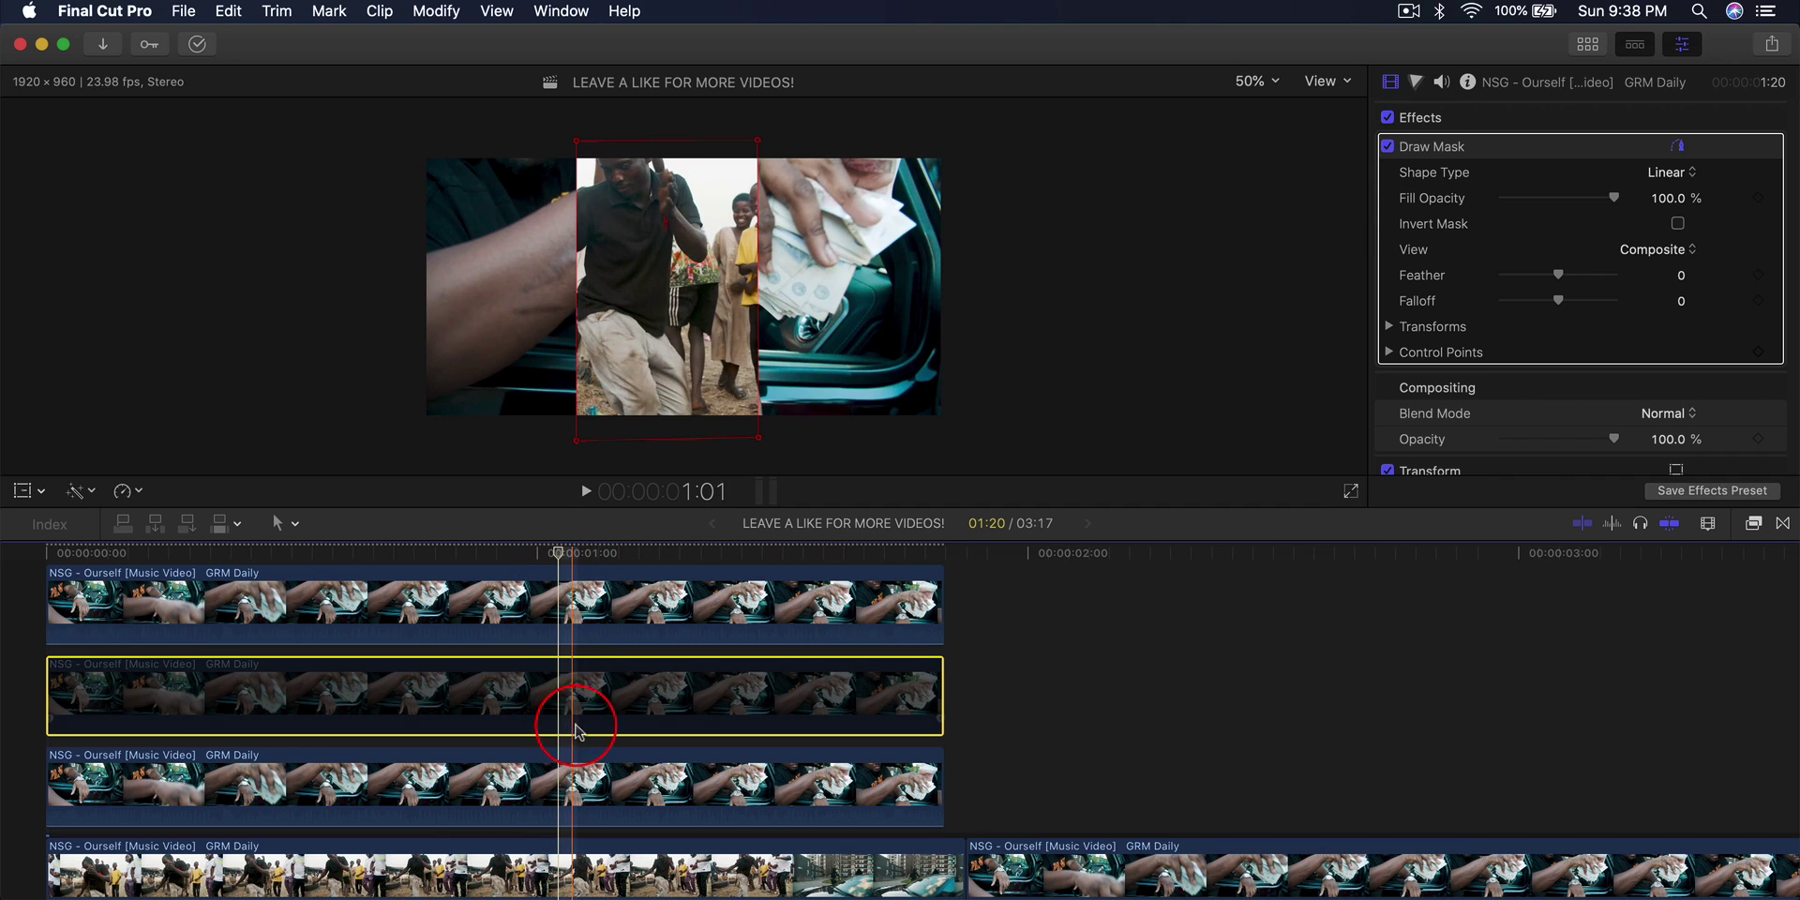
left_click_drag(1490, 309, 1664, 325)
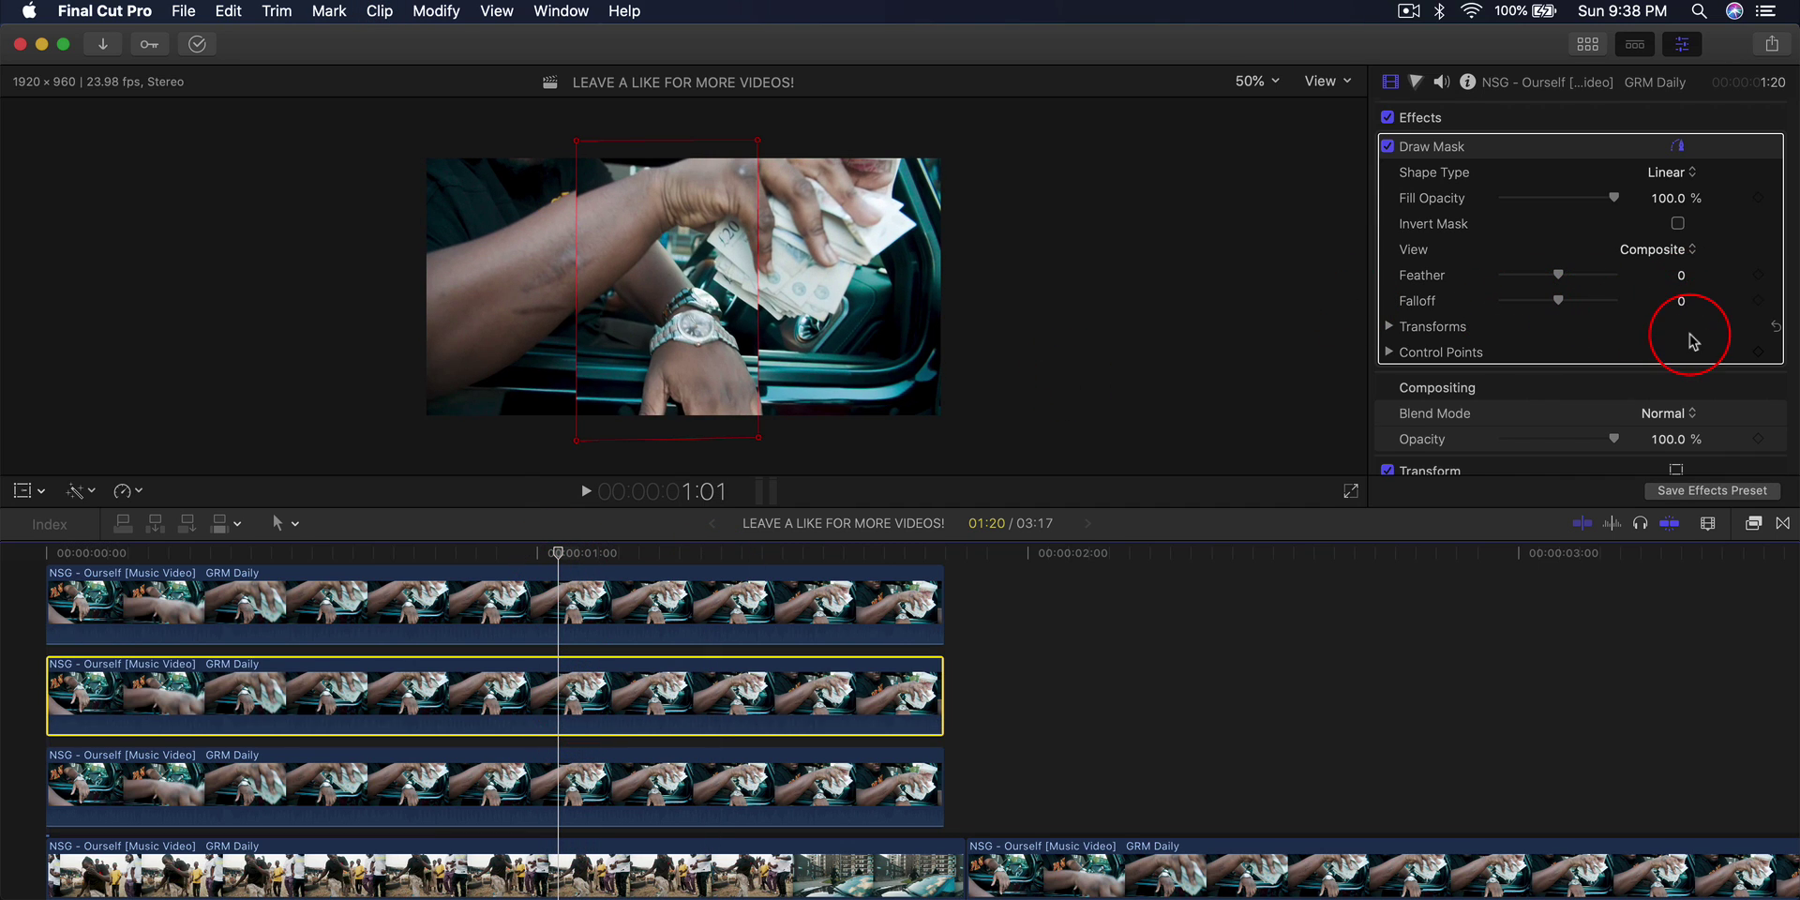
scroll(1691, 338, "down", 3)
scroll(1692, 340, "down", 2)
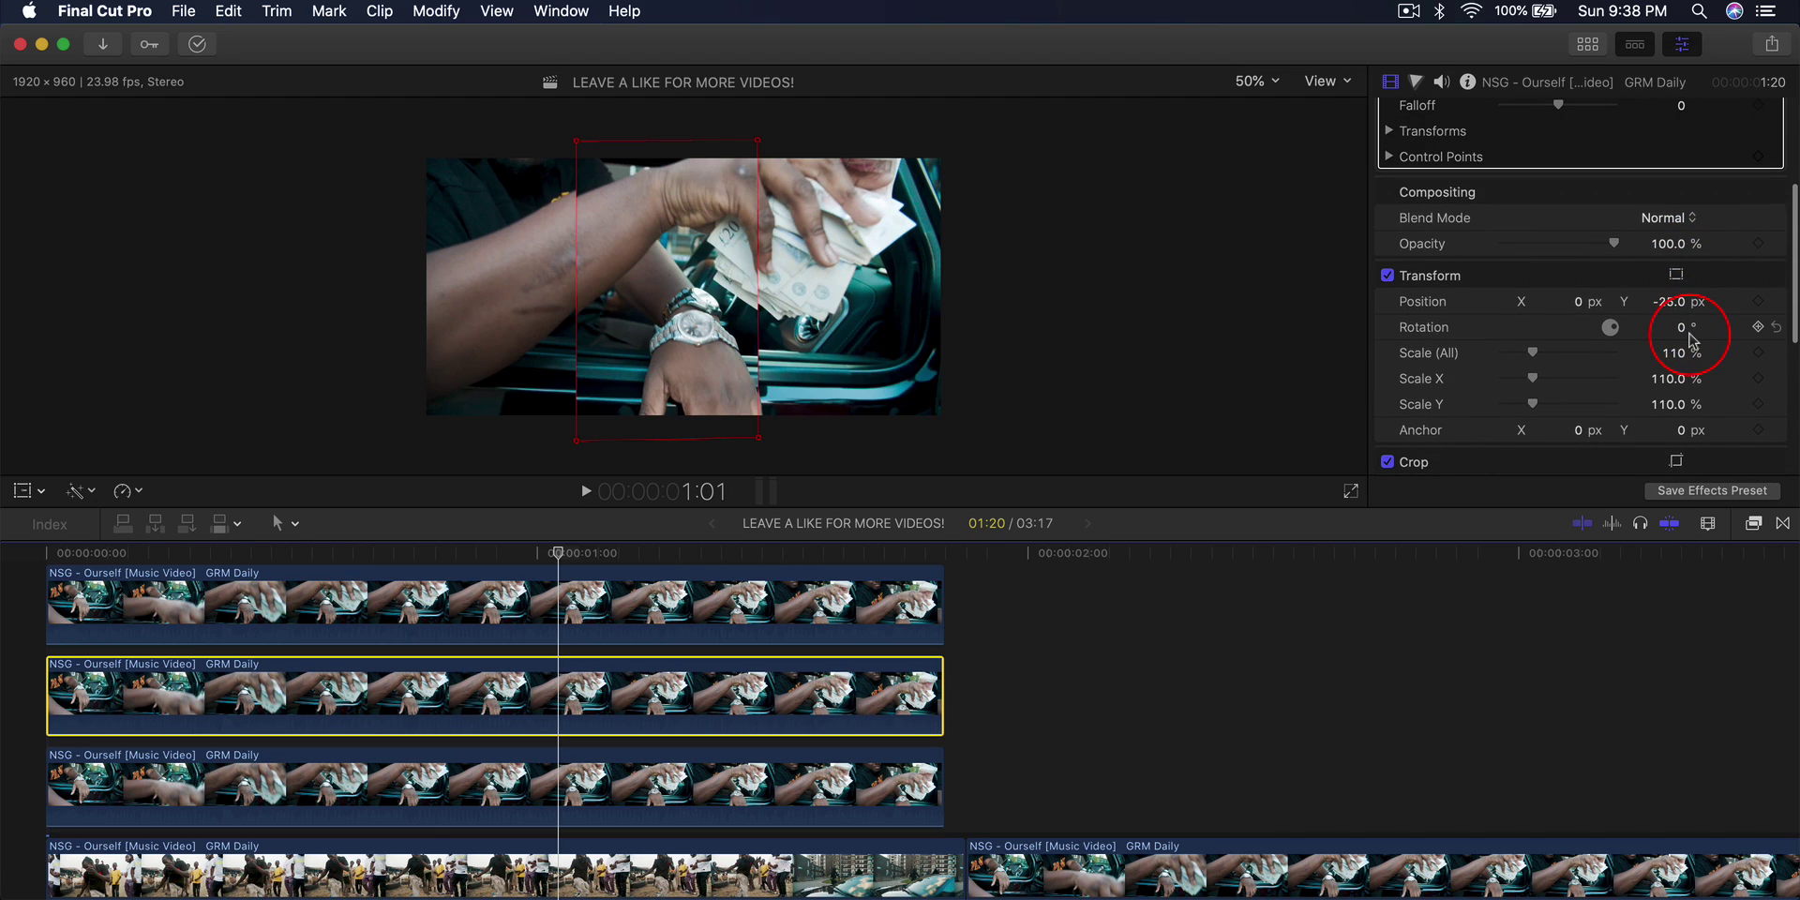
scroll(1693, 341, "down", 1)
left_click_drag(1675, 278, 1667, 272)
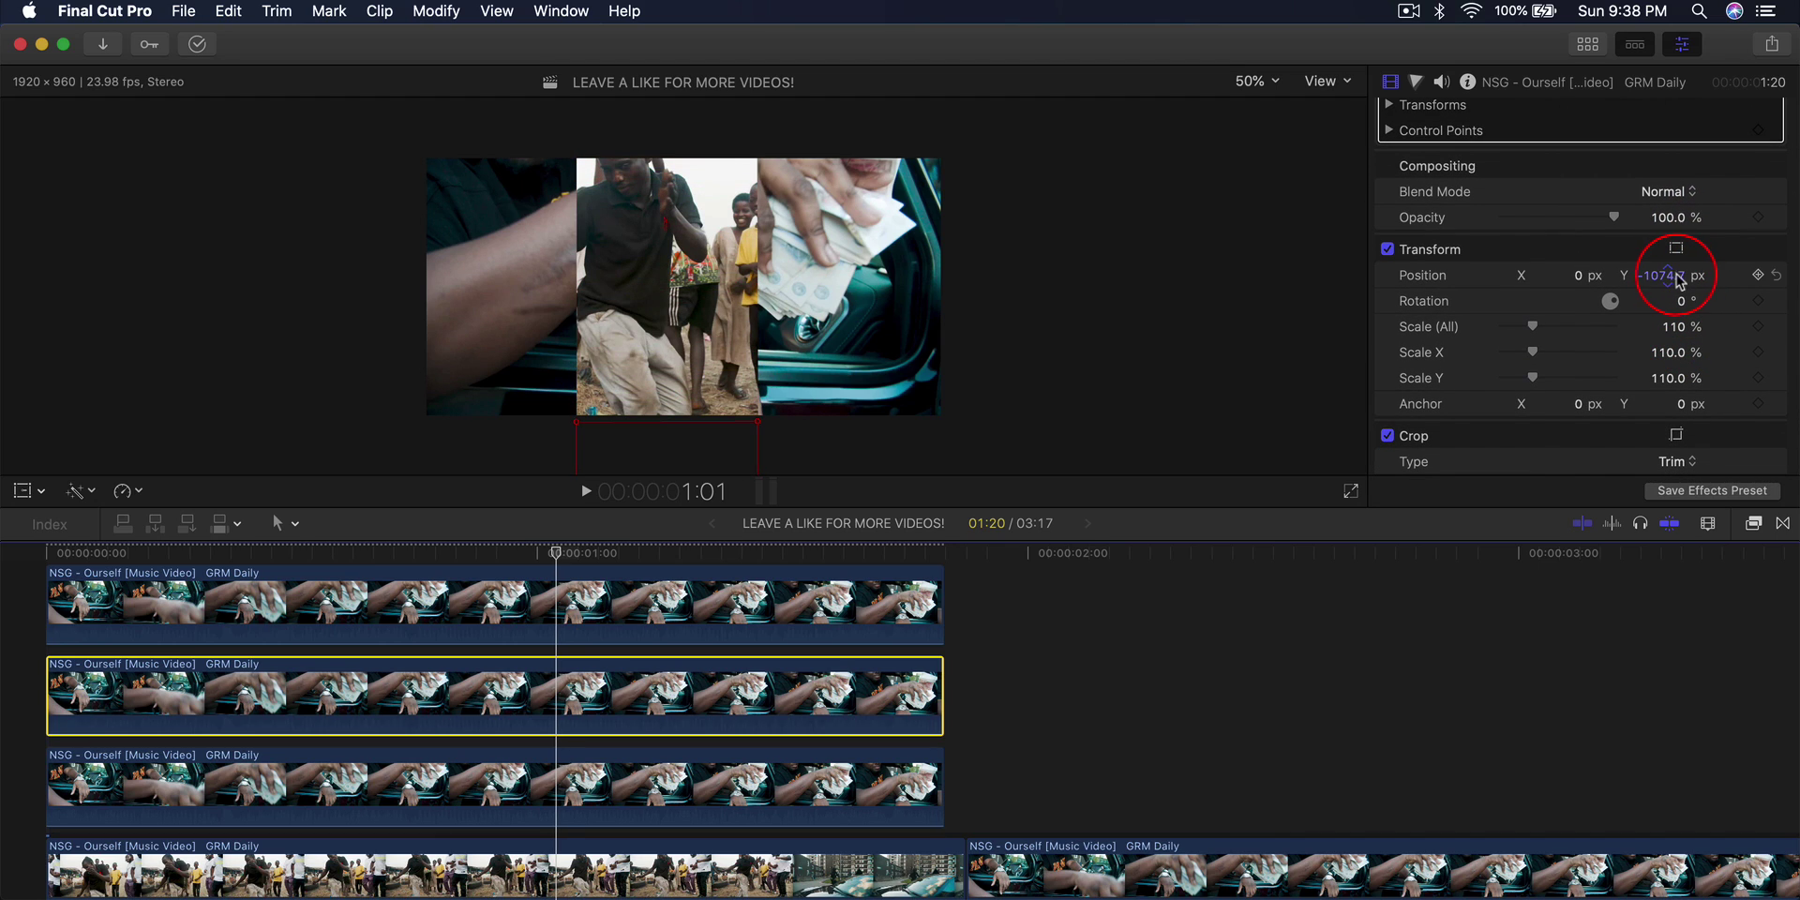
left_click_drag(554, 551, 805, 551)
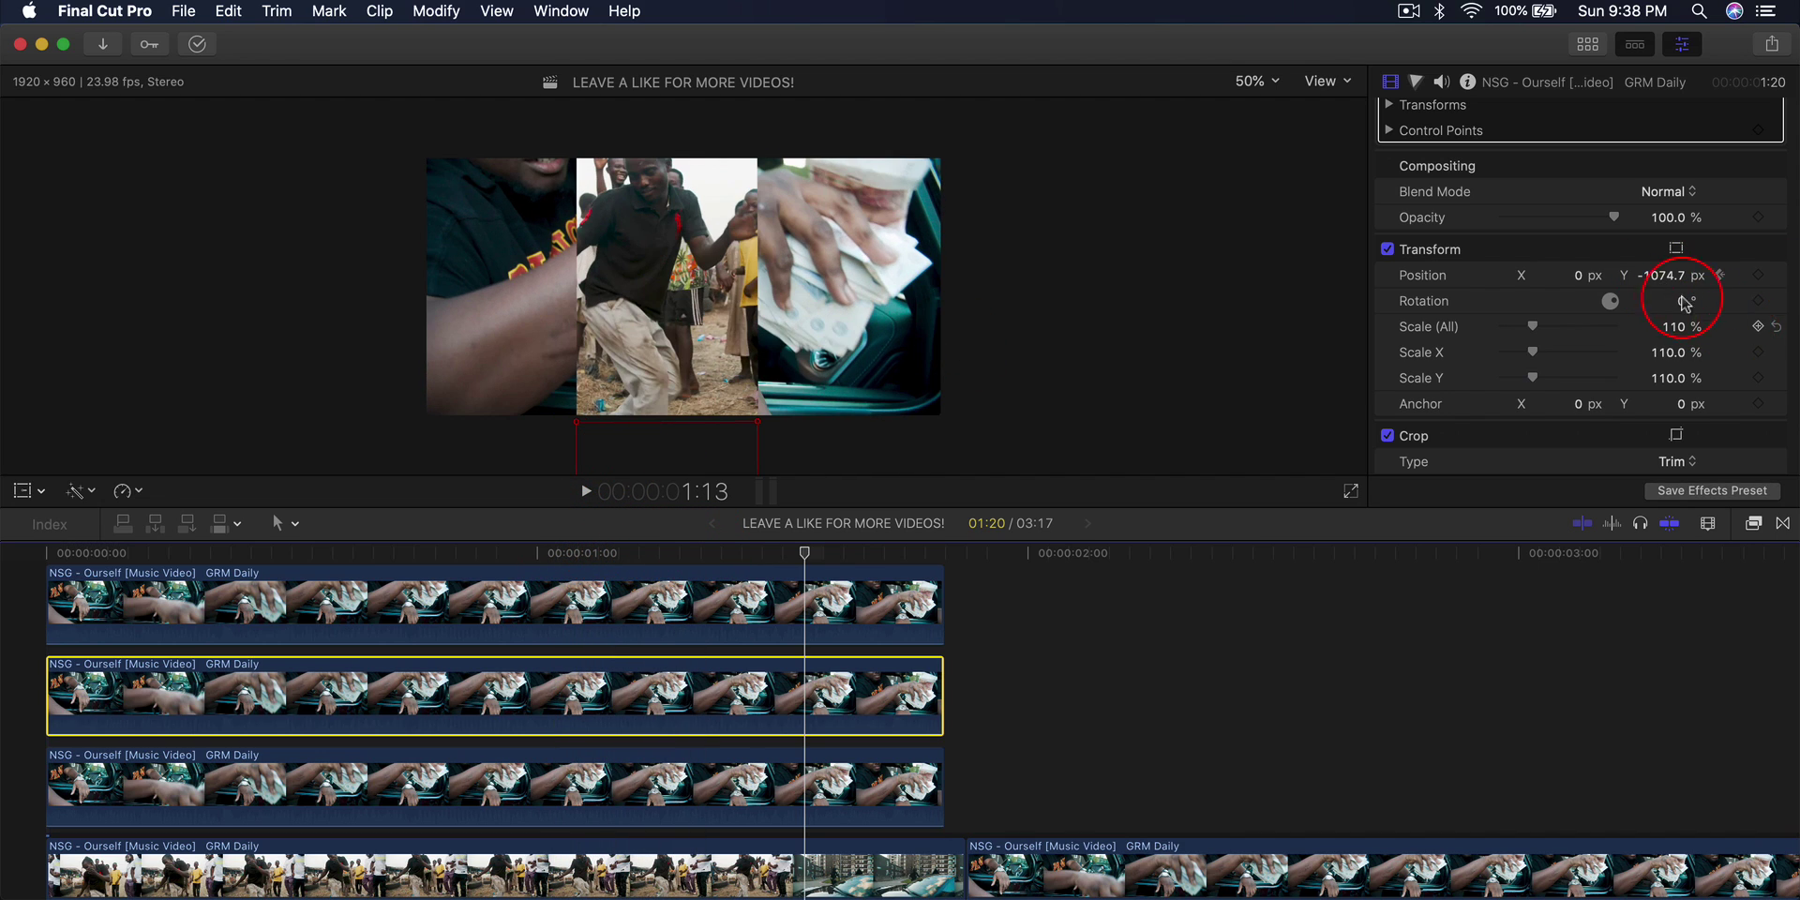
left_click(1659, 277)
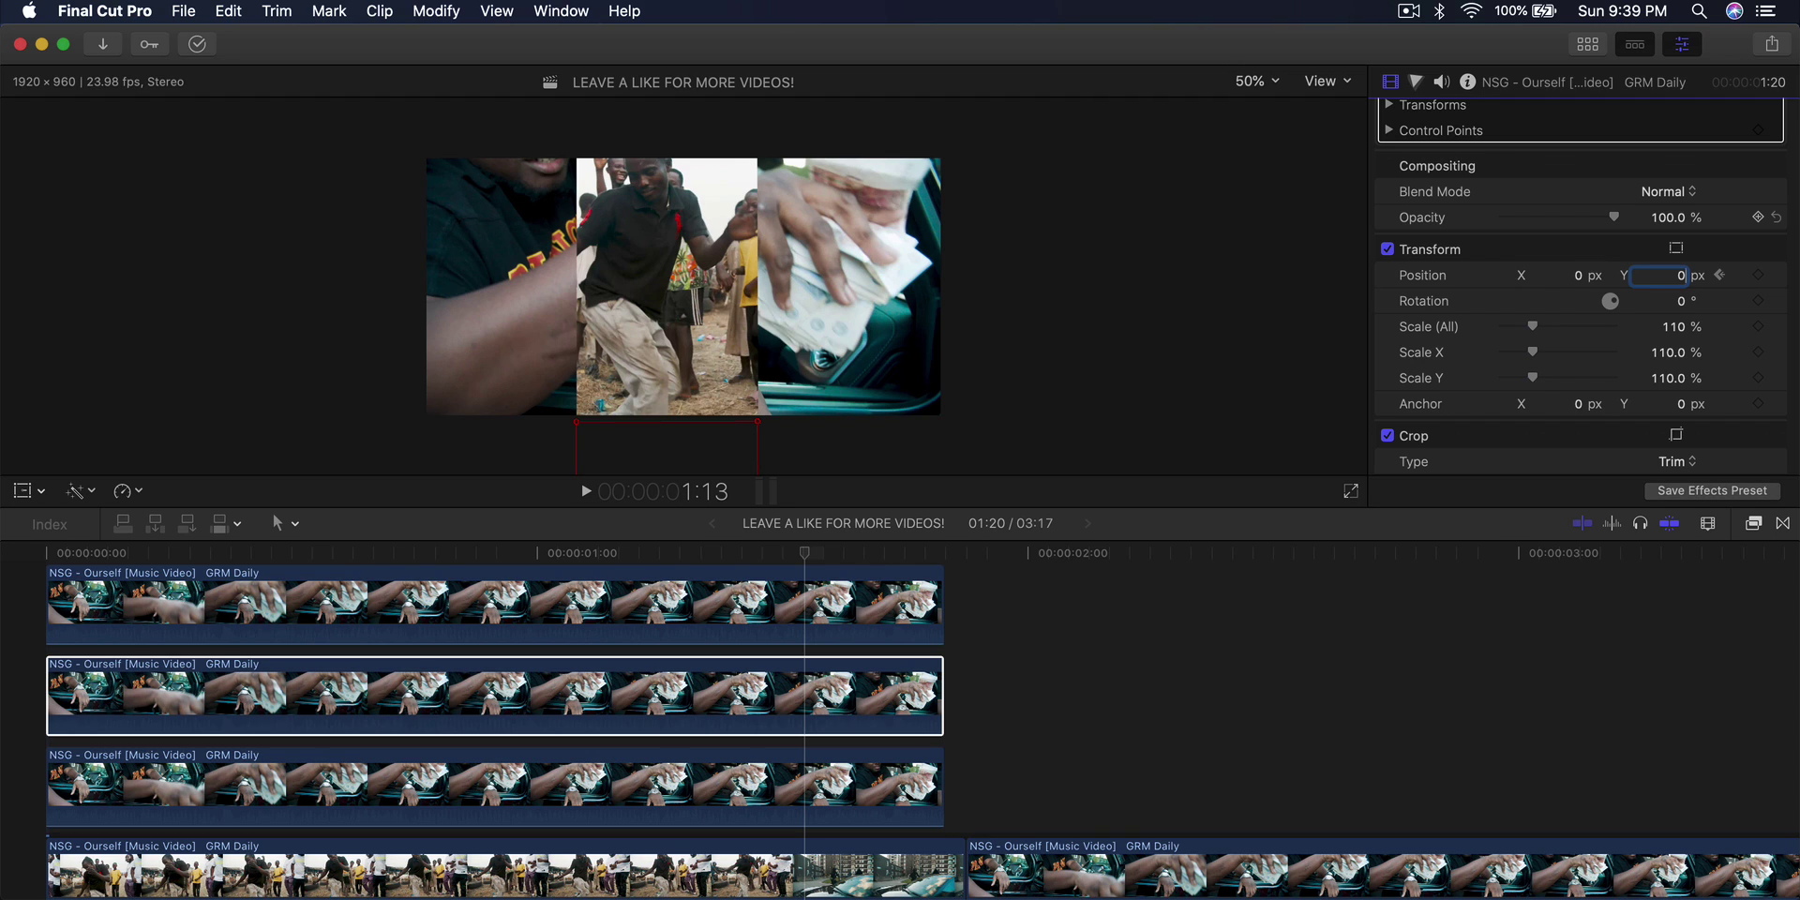
type("0")
key("Return")
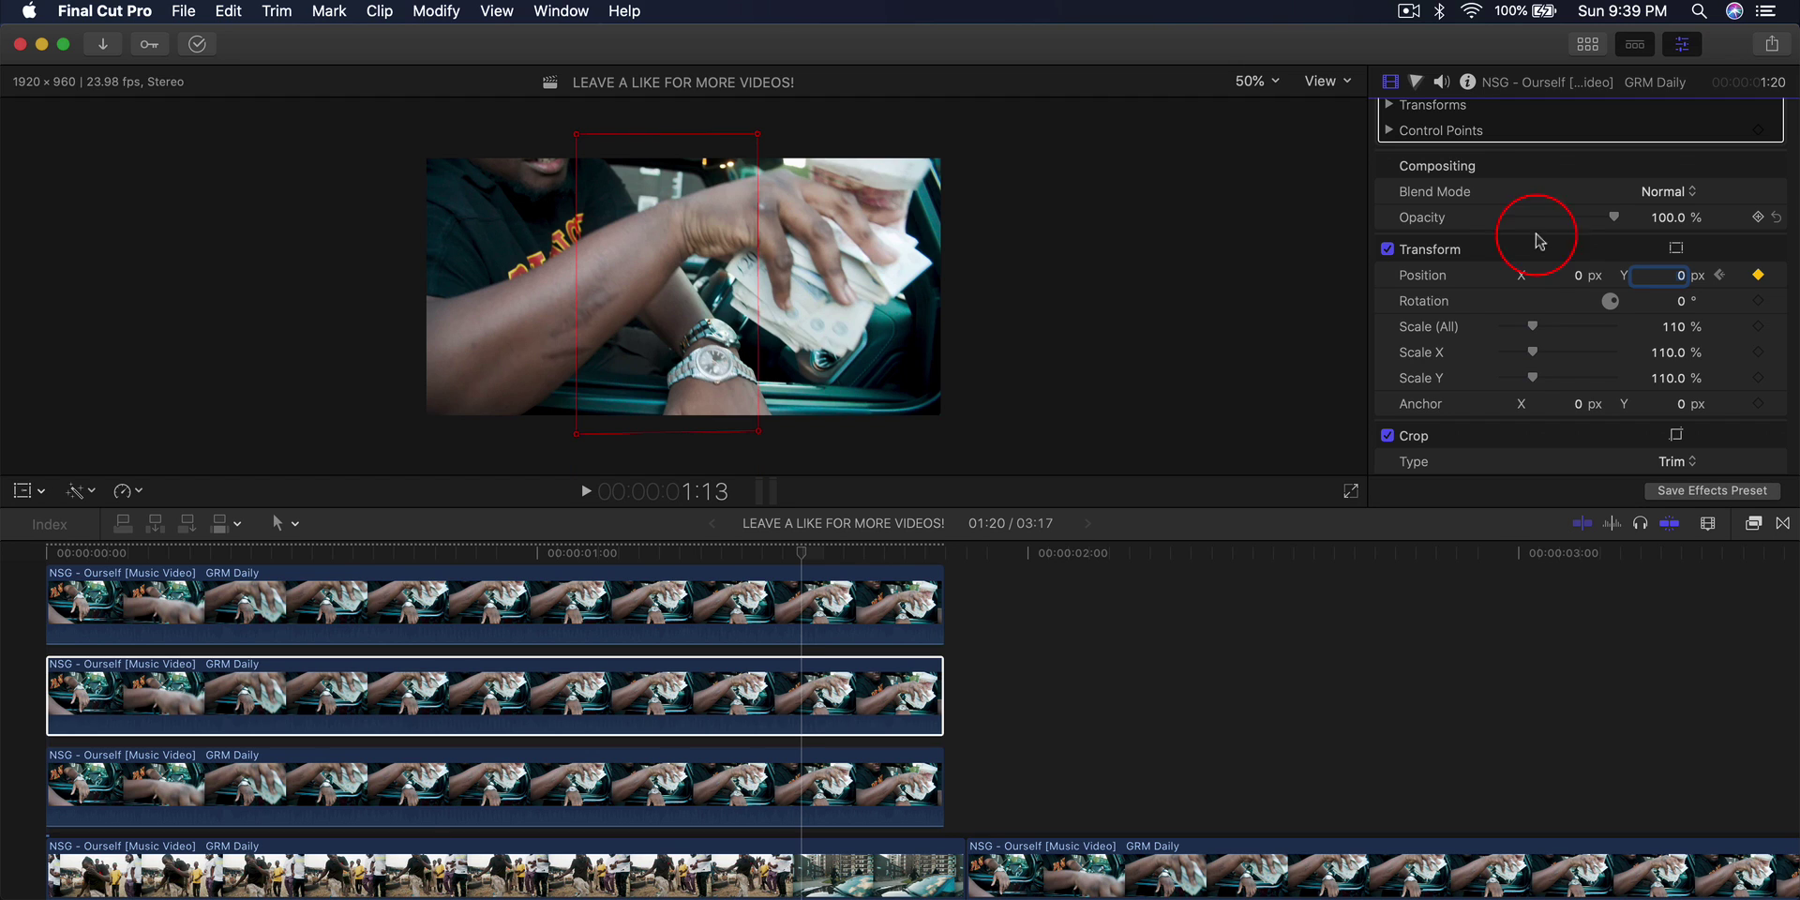
left_click(525, 675)
key("space")
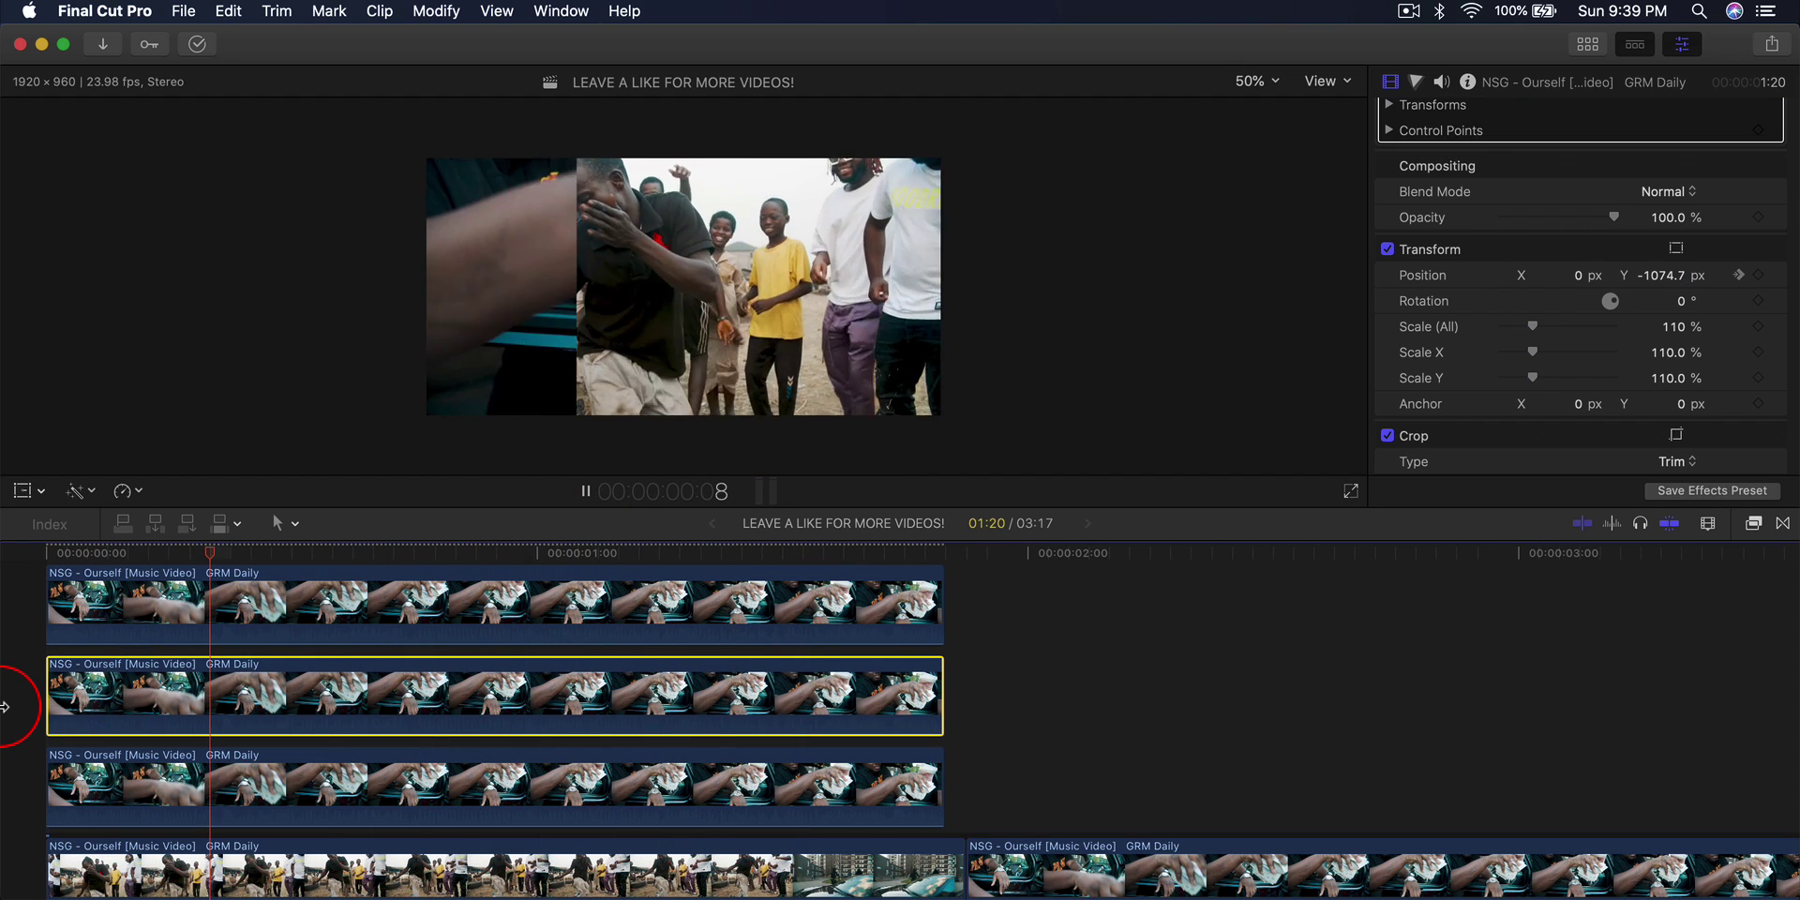
key("space")
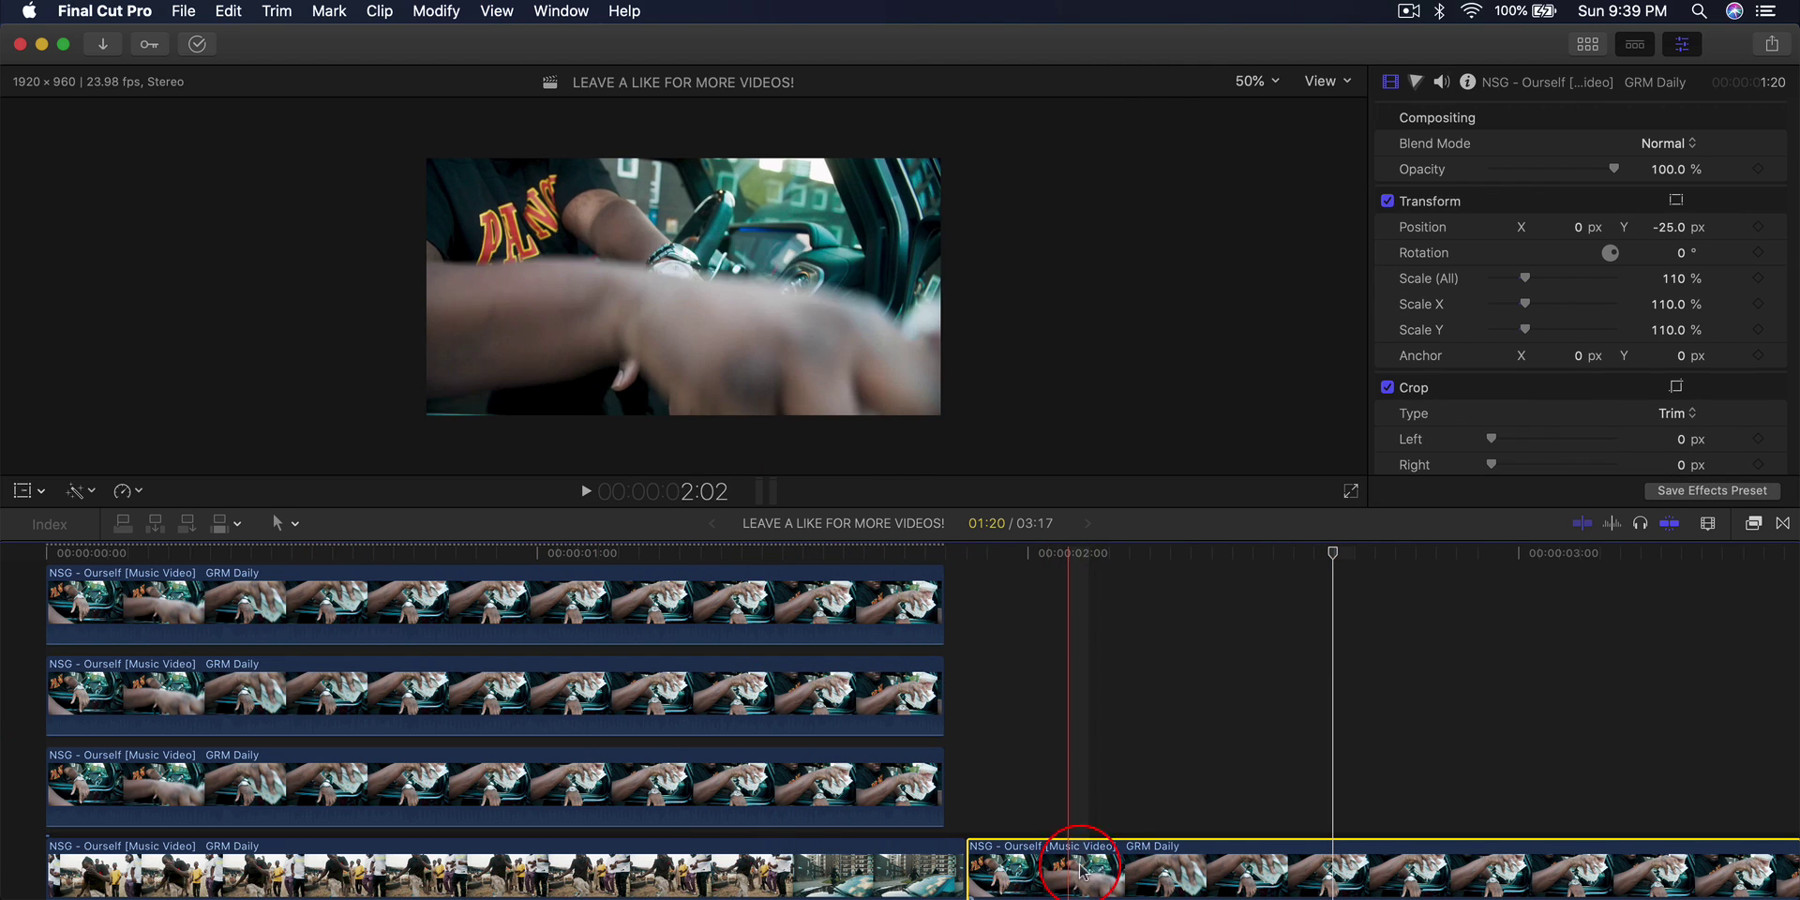
key("Delete")
key("super+z")
key("Home")
key("space")
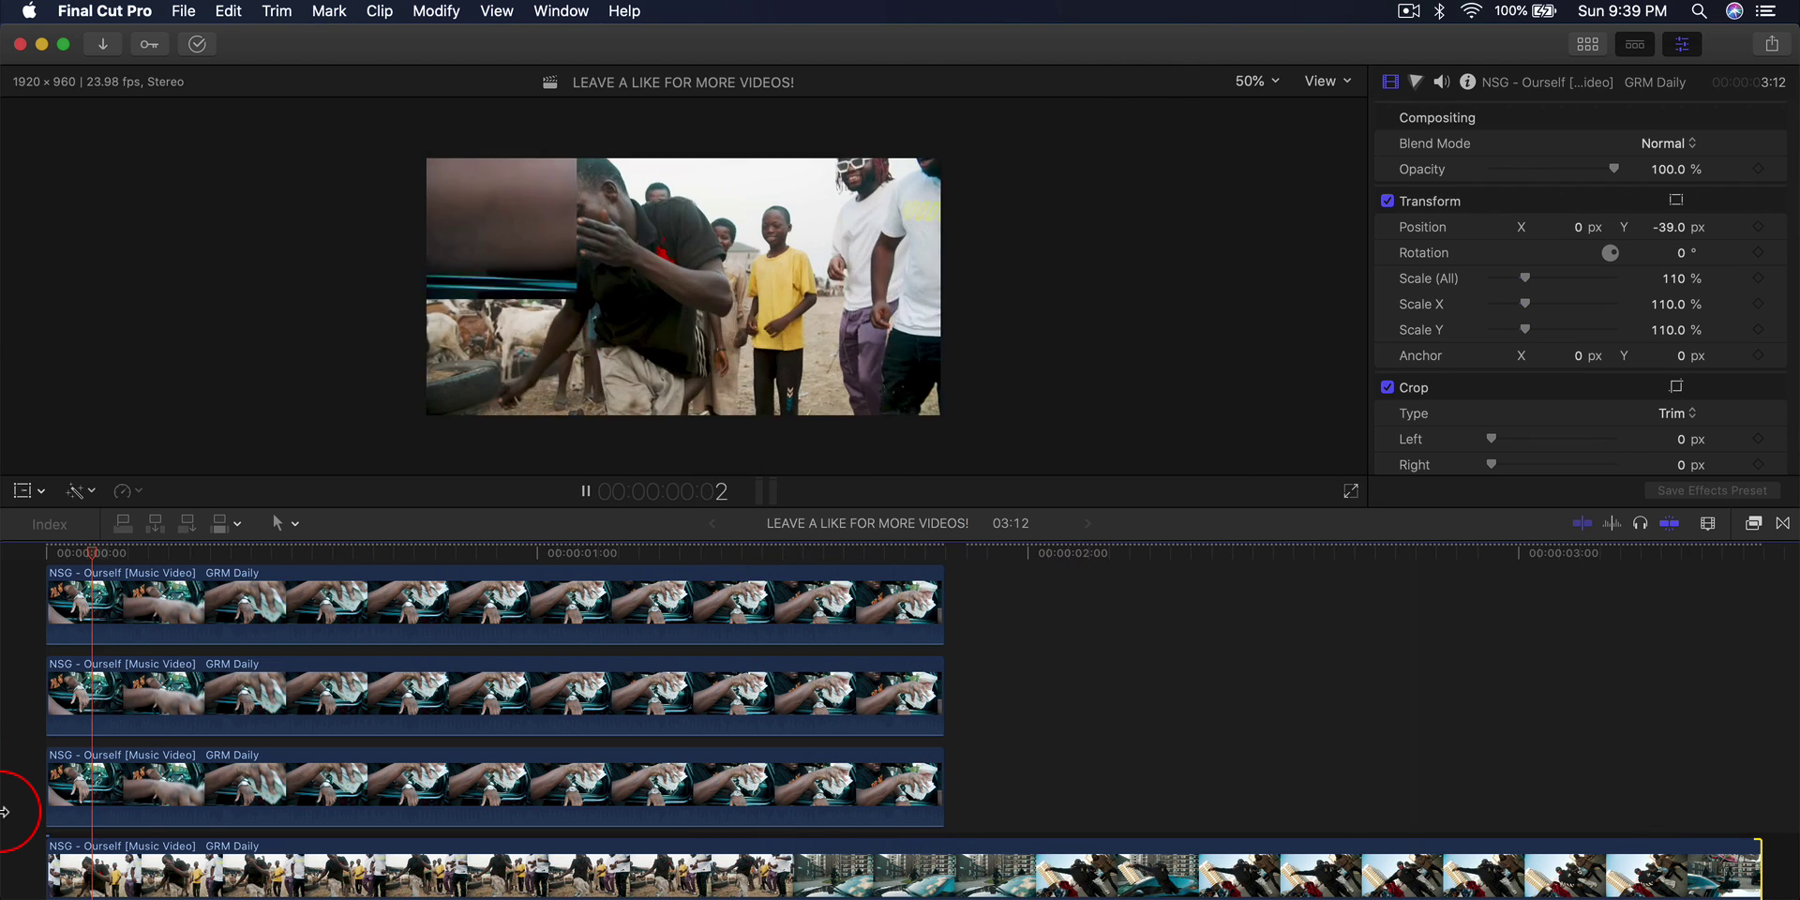